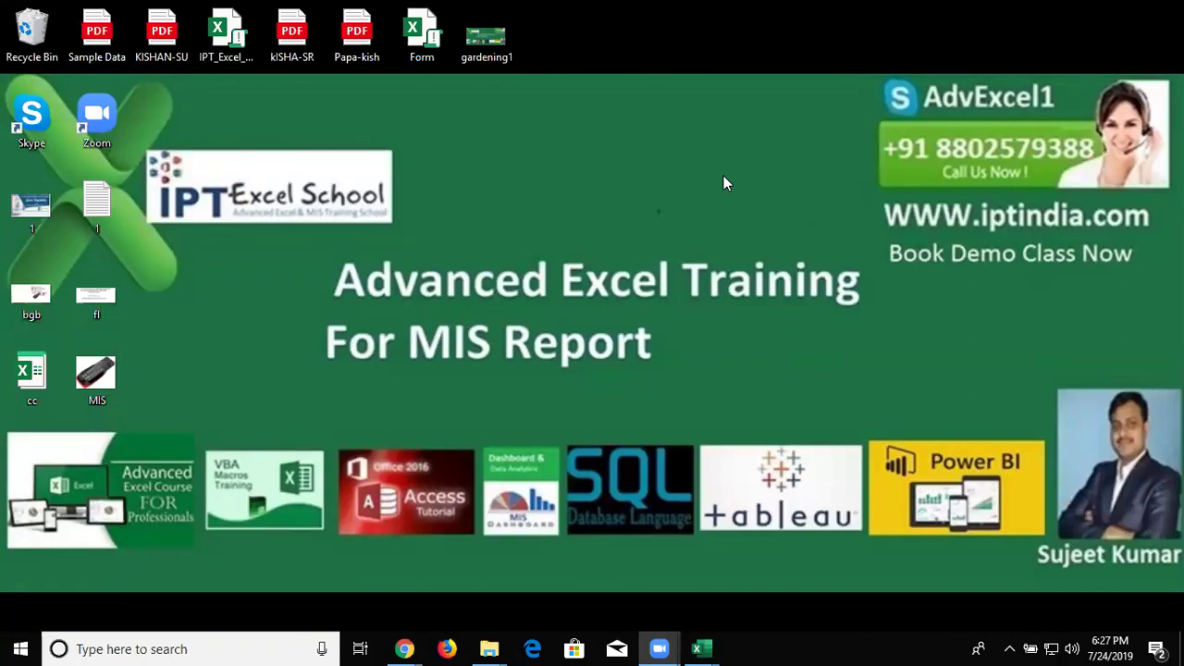
Step: Launch Excel by running 'excel' from the Run box
click(238, 647)
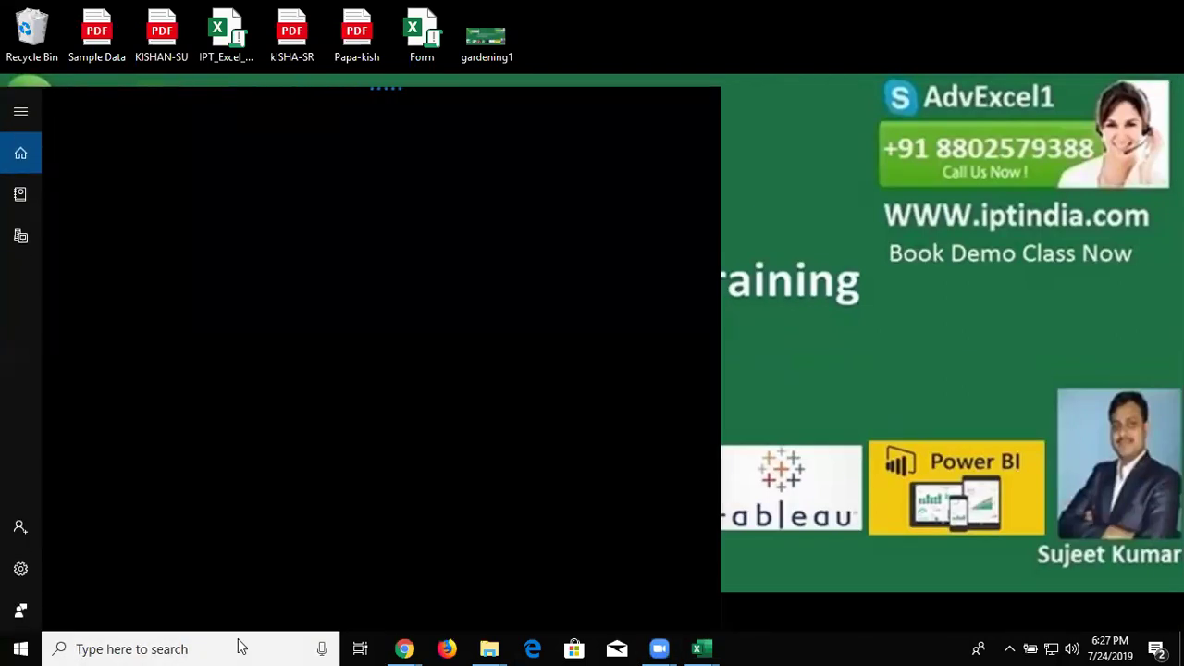
click(238, 648)
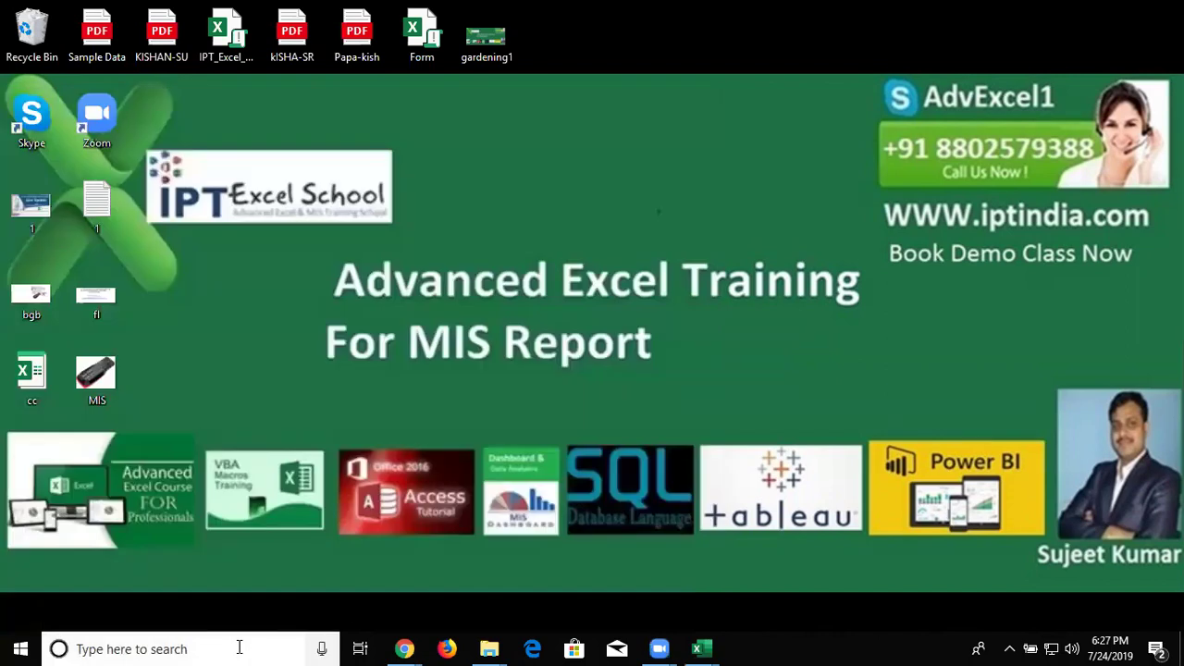
key(super+r)
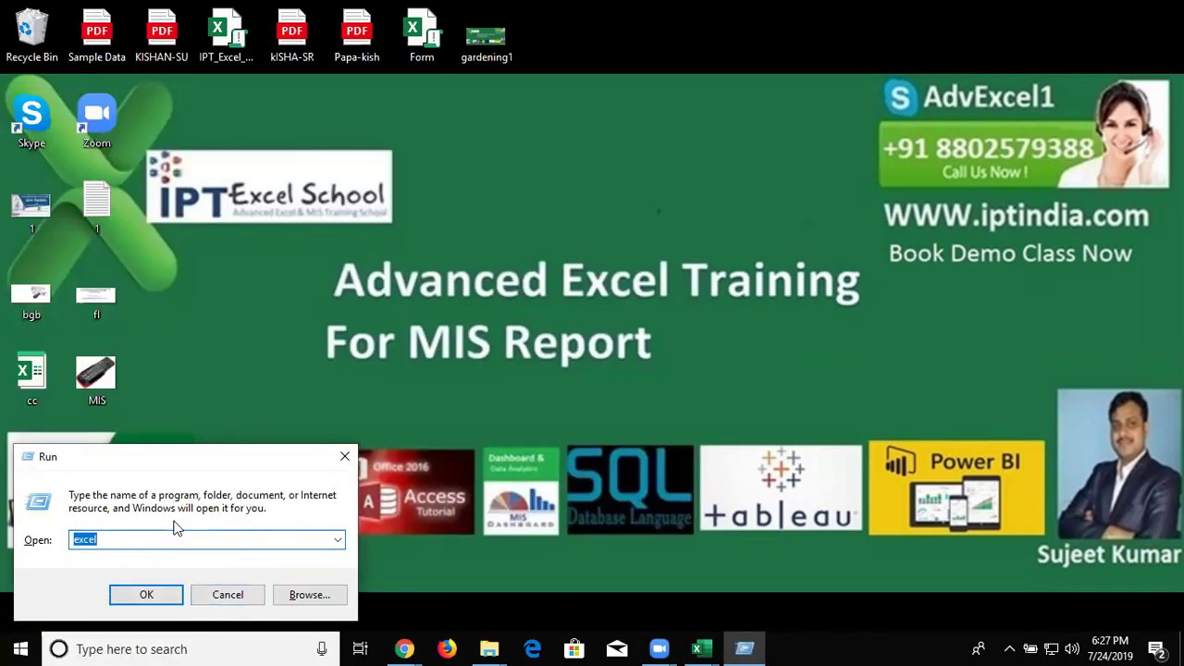
key(Return)
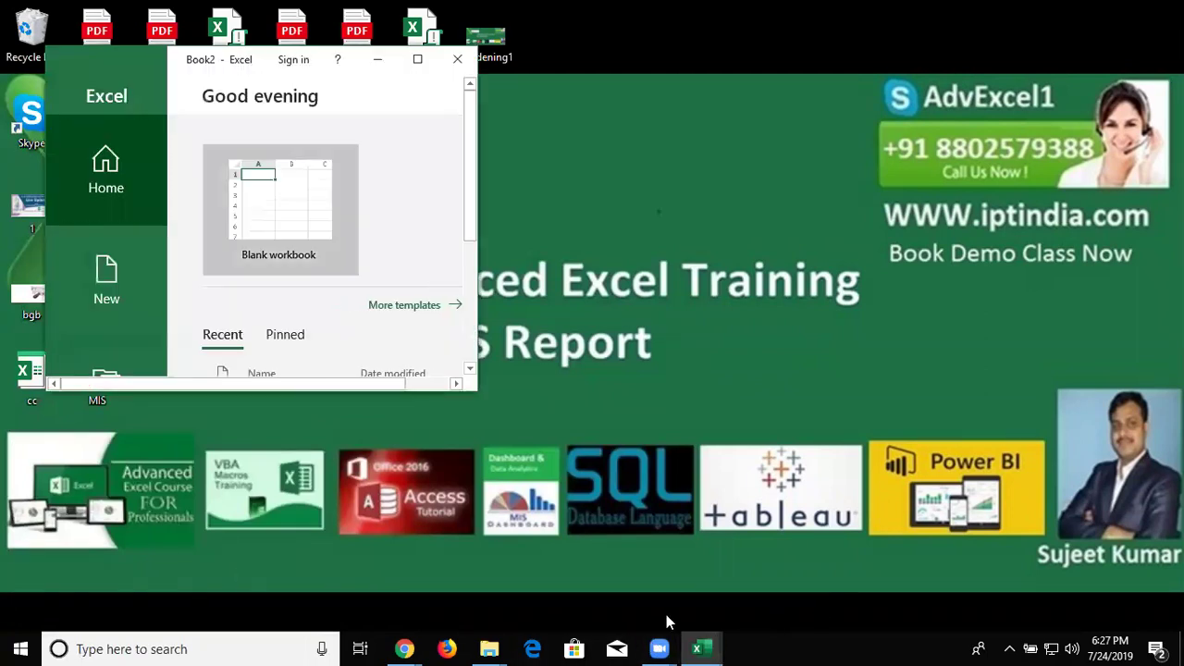
Step: Maximise Excel, create the blank workbook Book2, and select cell H3
click(417, 60)
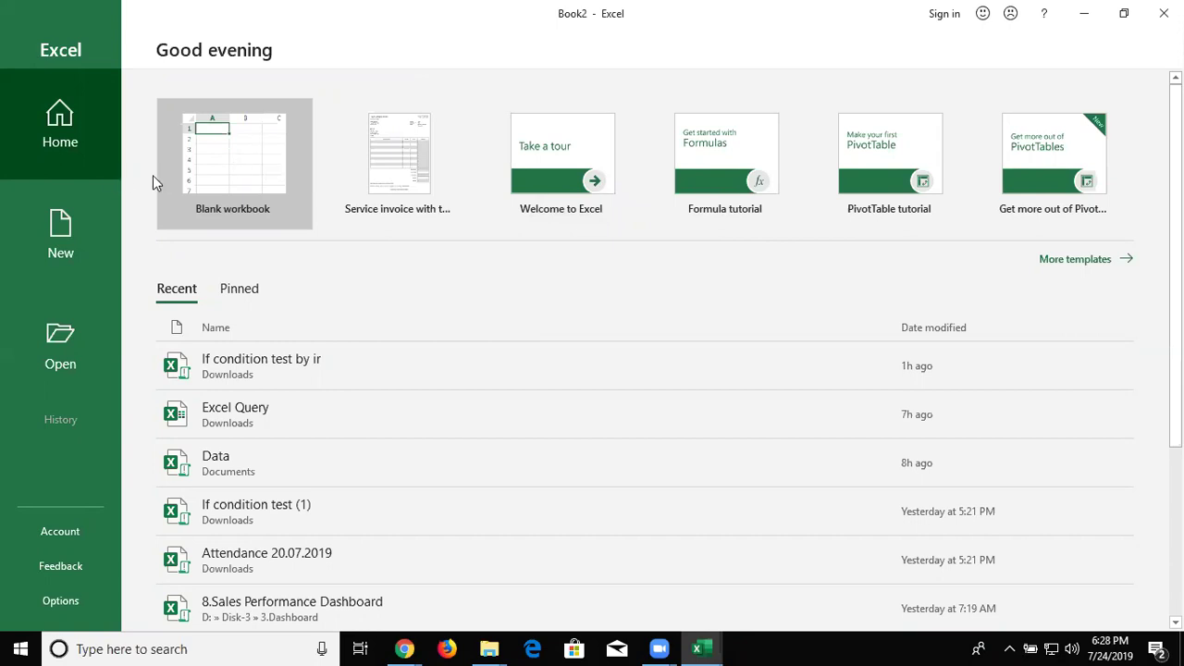
click(92, 237)
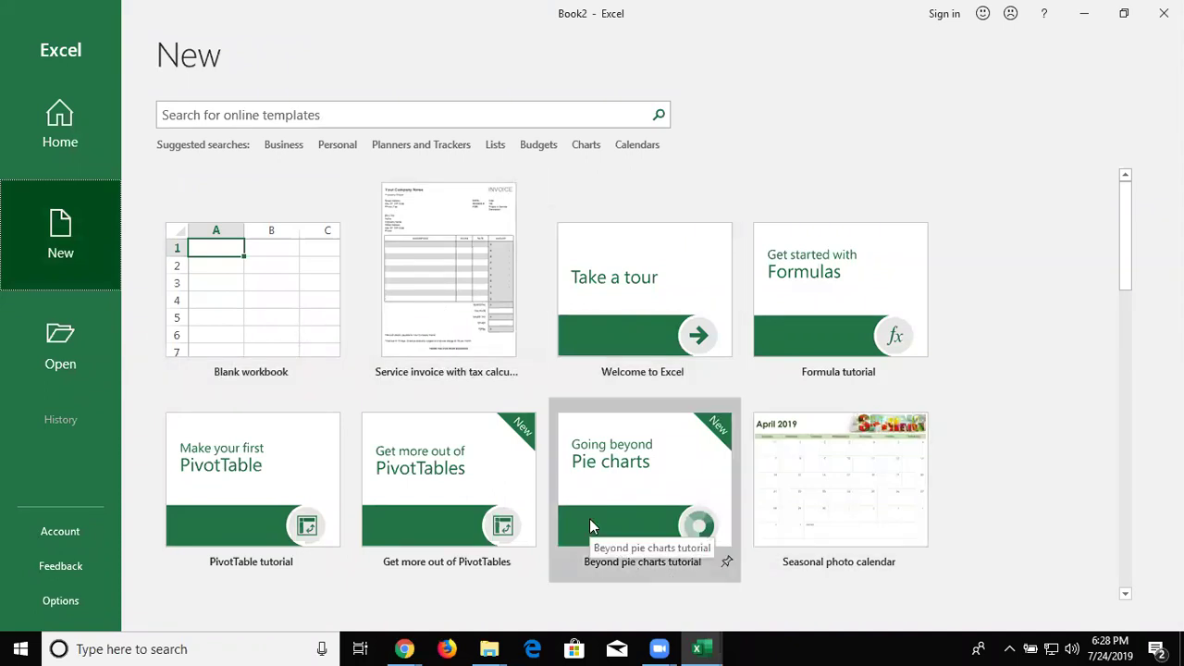
click(268, 347)
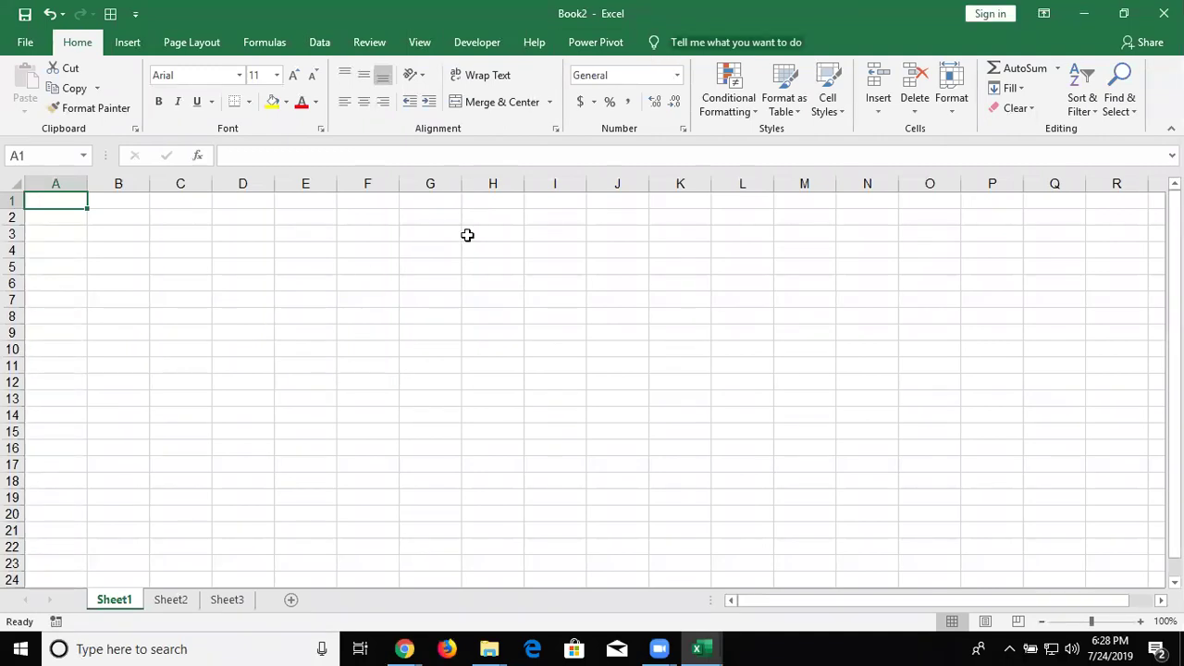
click(468, 235)
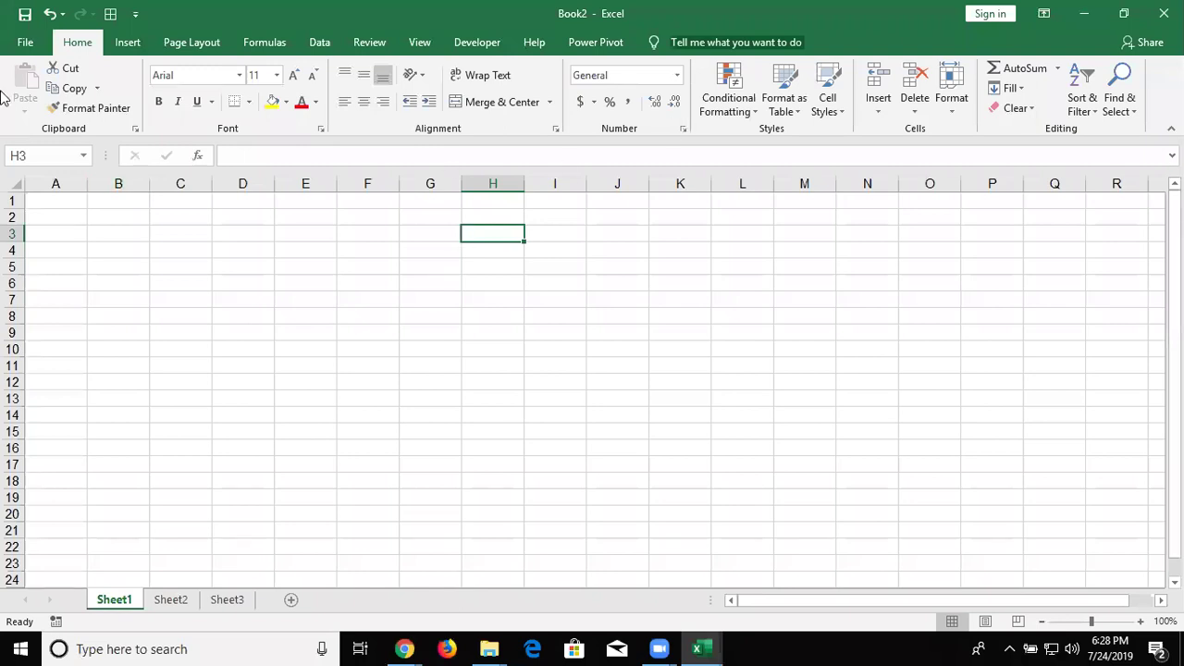
Step: Start saving Book2 to Documents as an Excel Workbook, cancel, and minimise Excel to the desktop
click(32, 37)
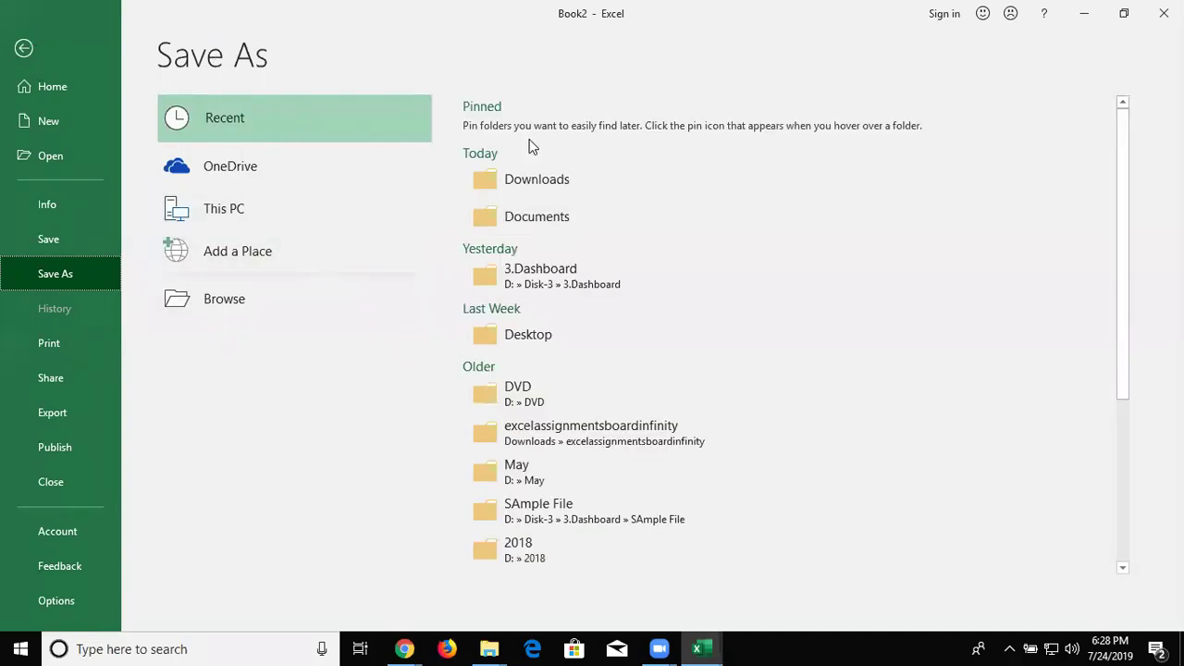
click(278, 309)
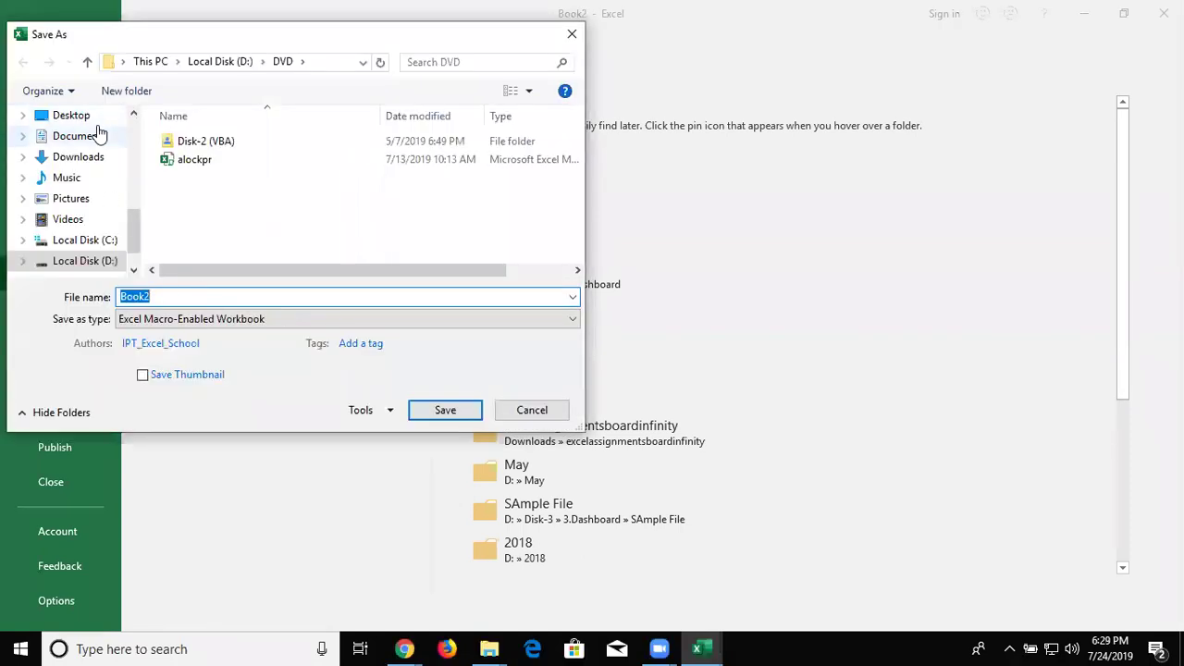
click(99, 136)
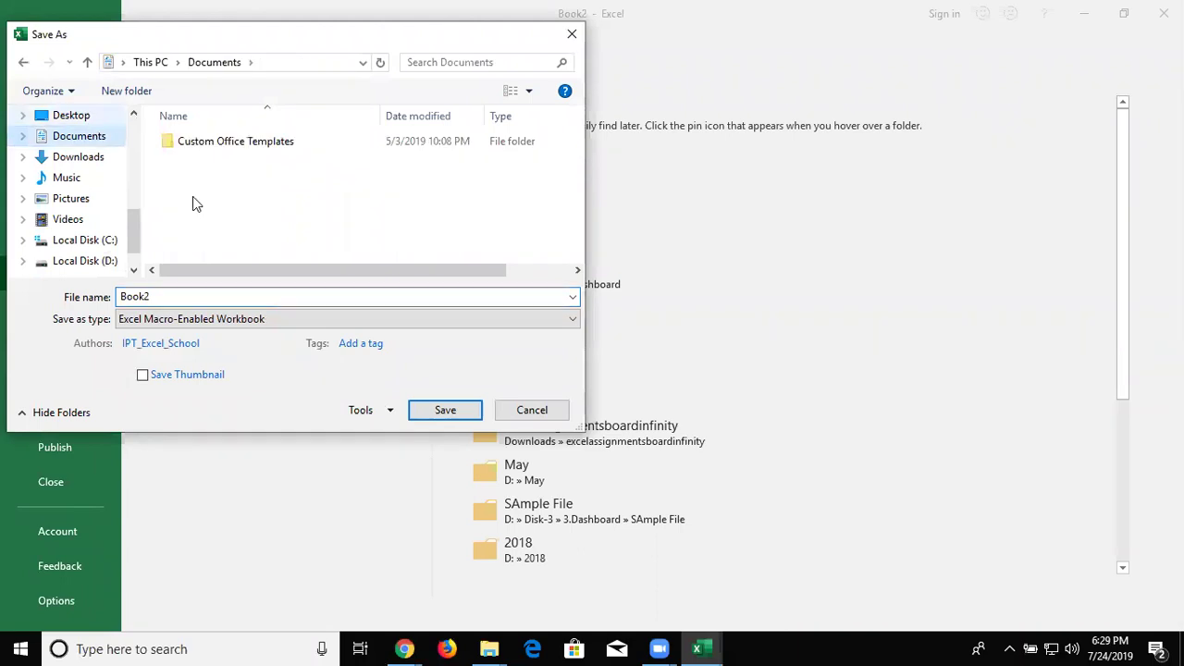
click(180, 319)
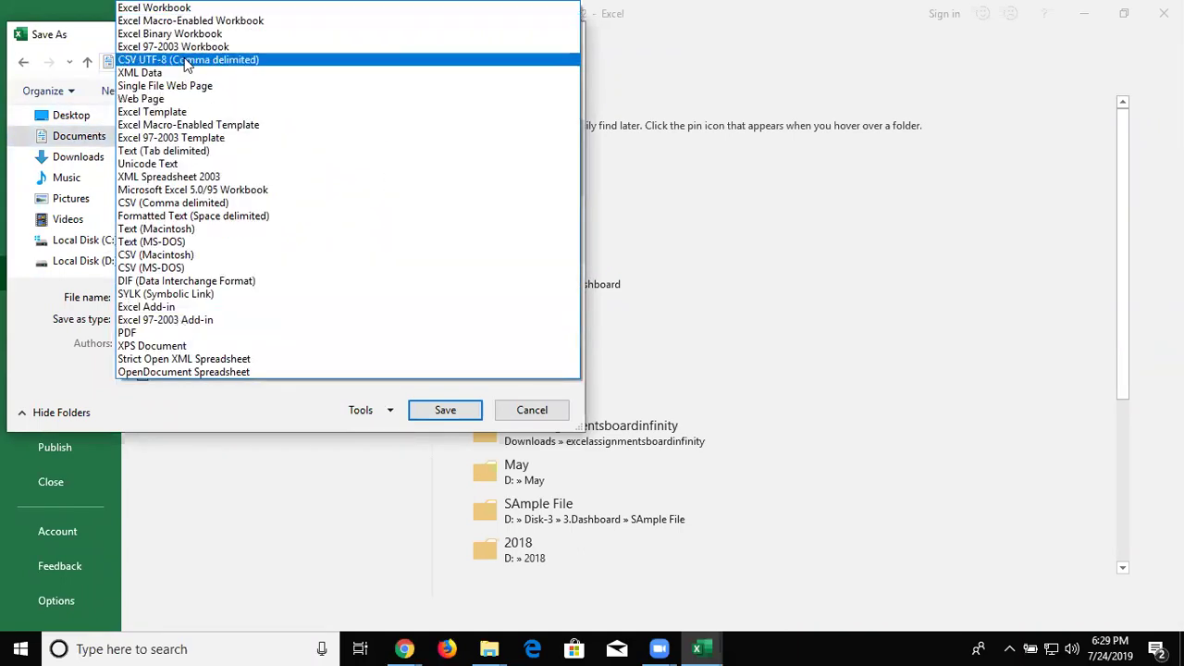
click(154, 8)
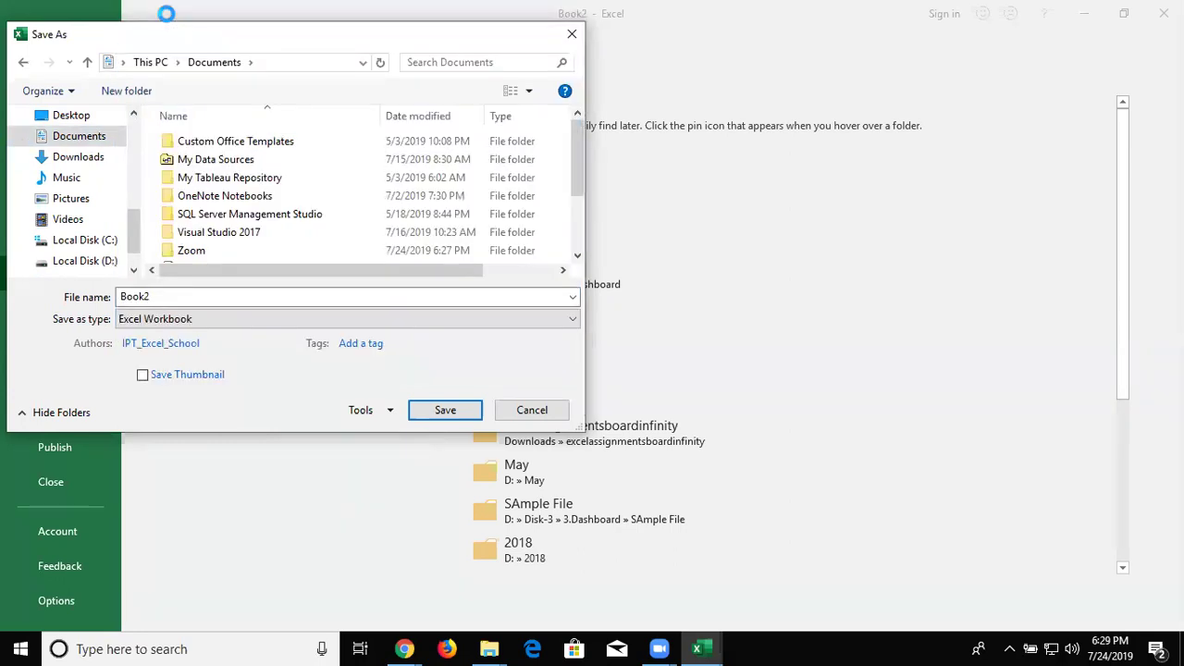
double_click(135, 297)
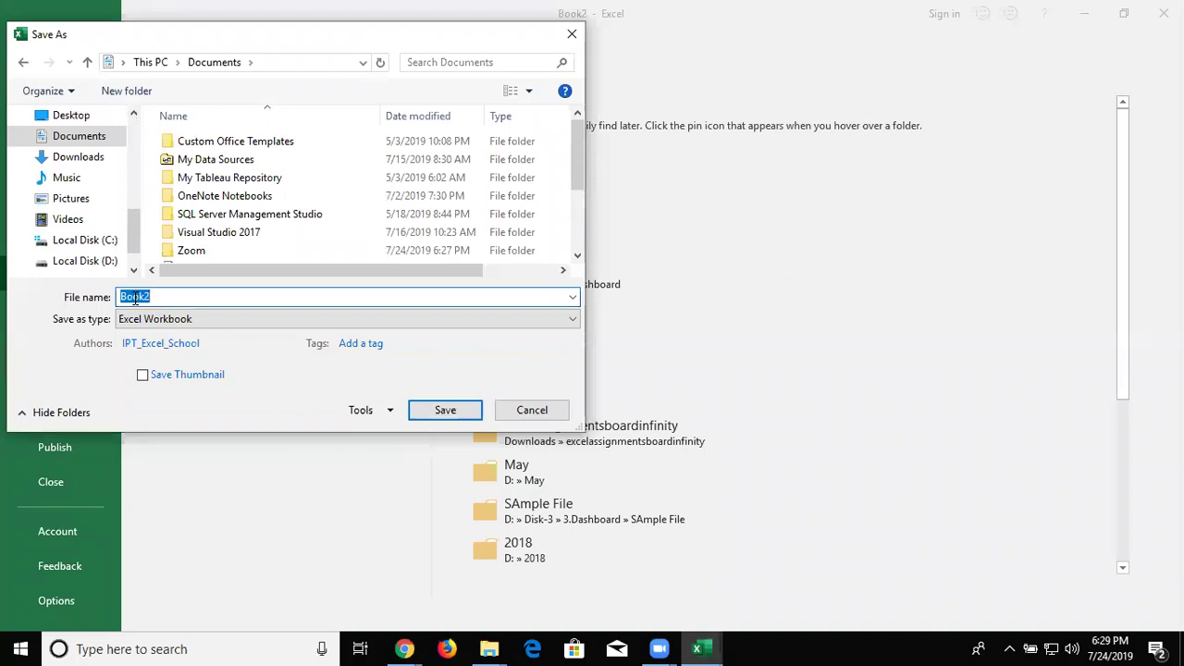
click(566, 413)
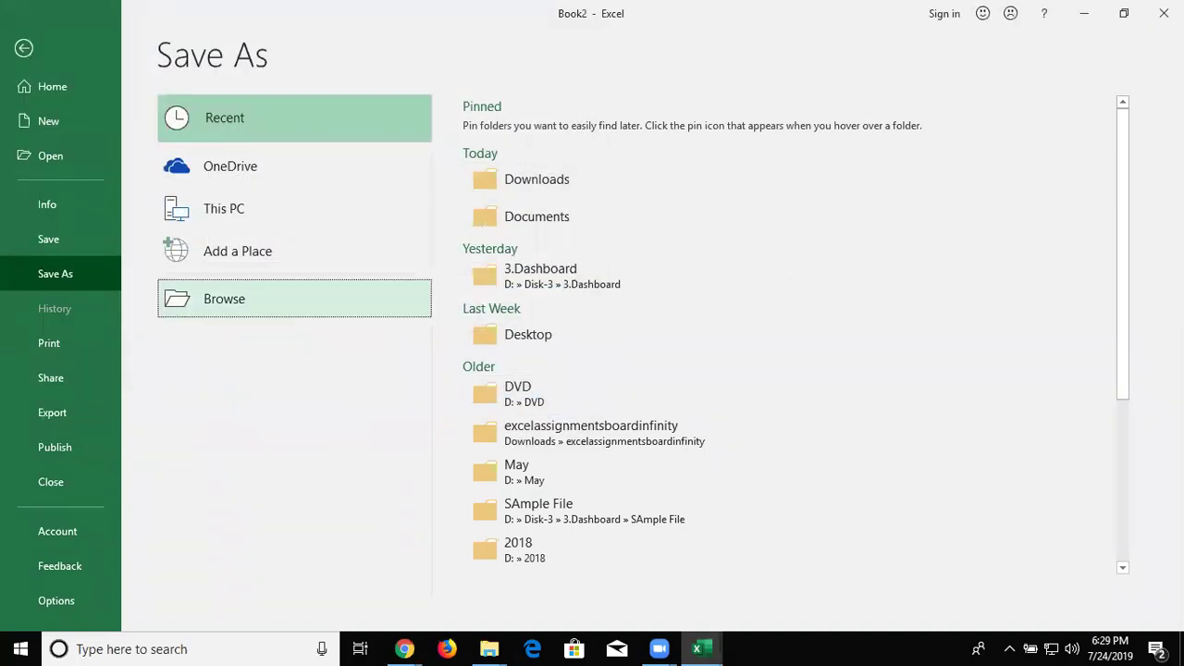
key(Escape)
key(super+d)
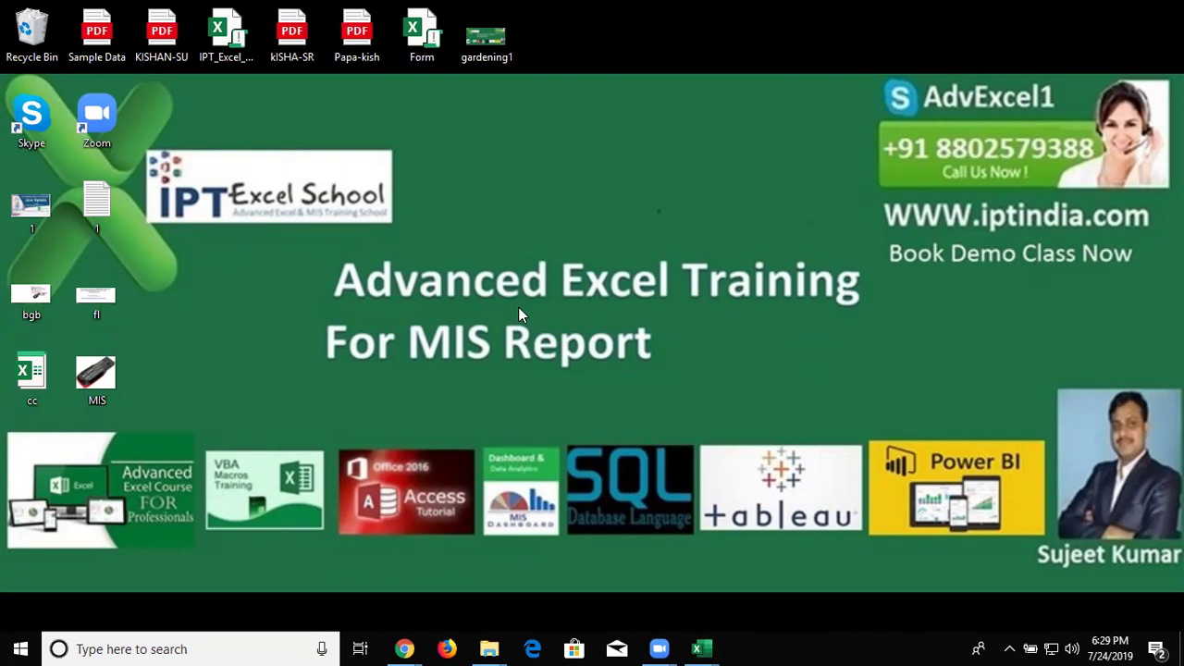
Step: Create a stray Publisher document on the desktop, then delete it
key(super)
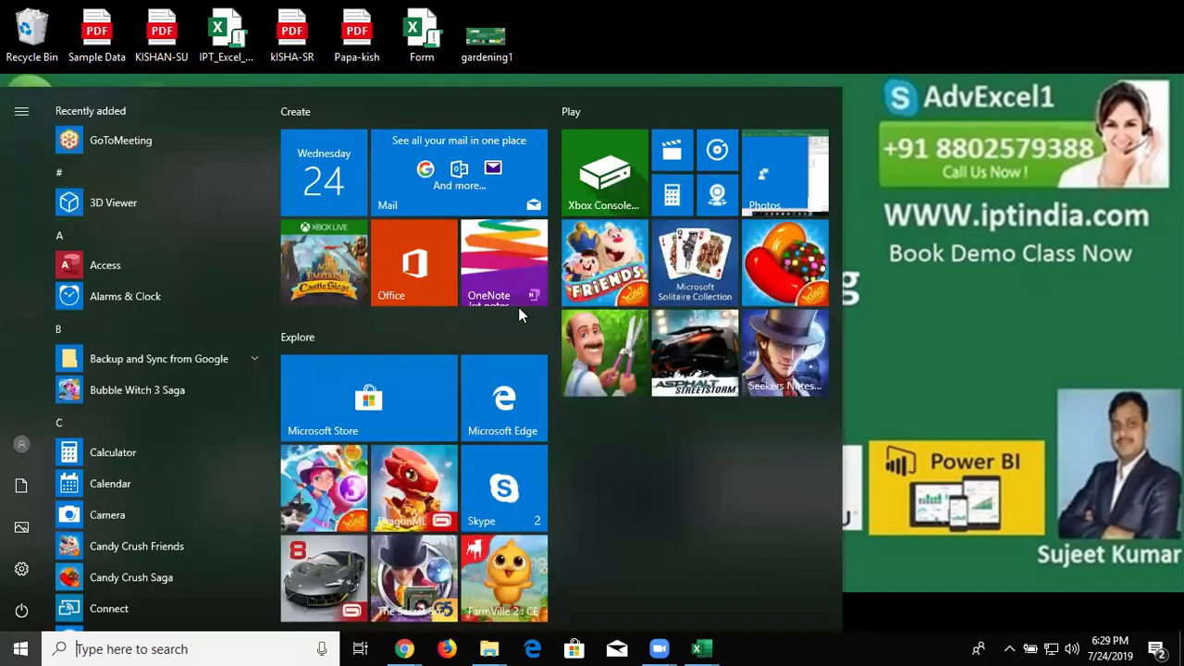
key(super)
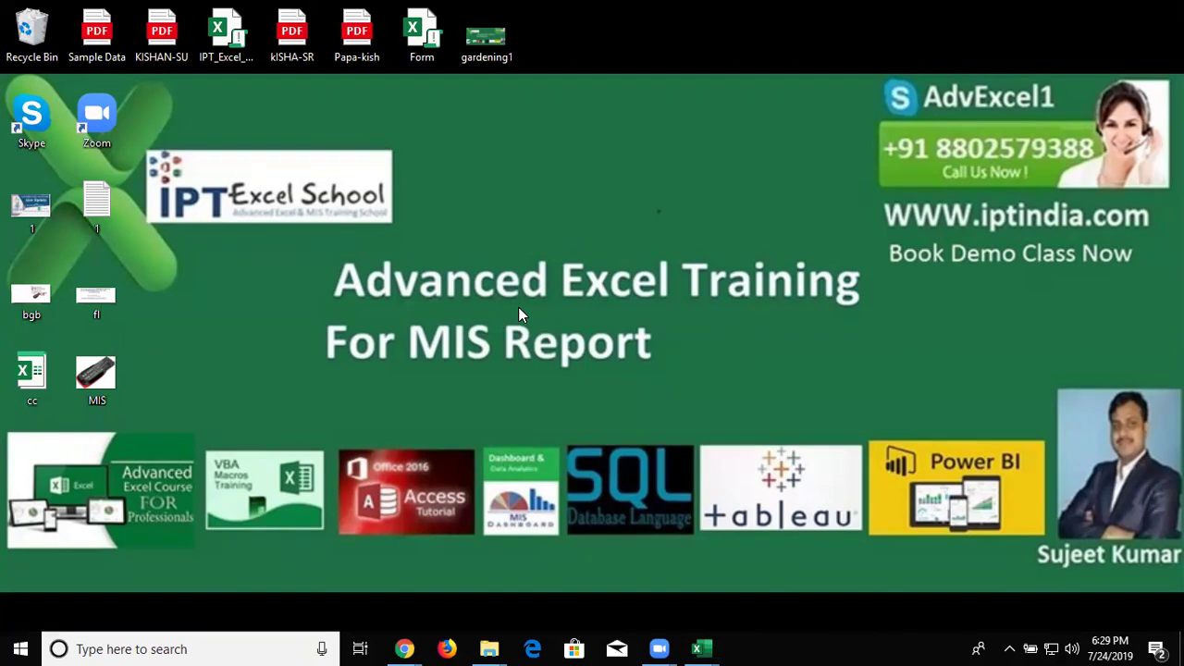
right_click(198, 89)
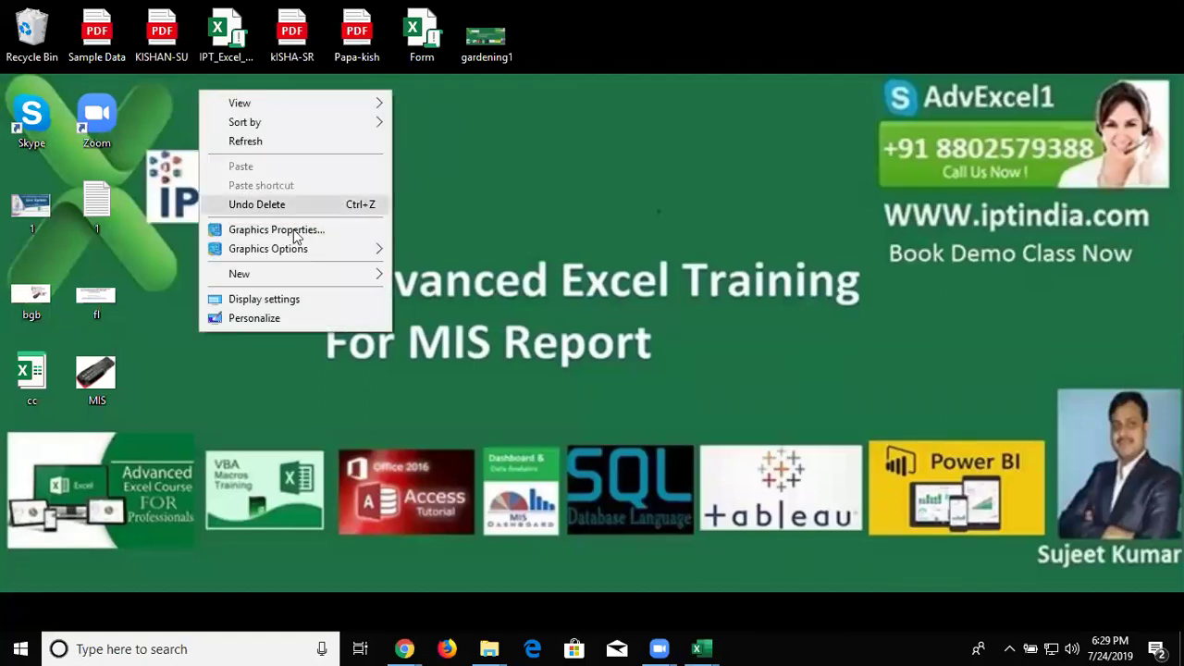
click(305, 278)
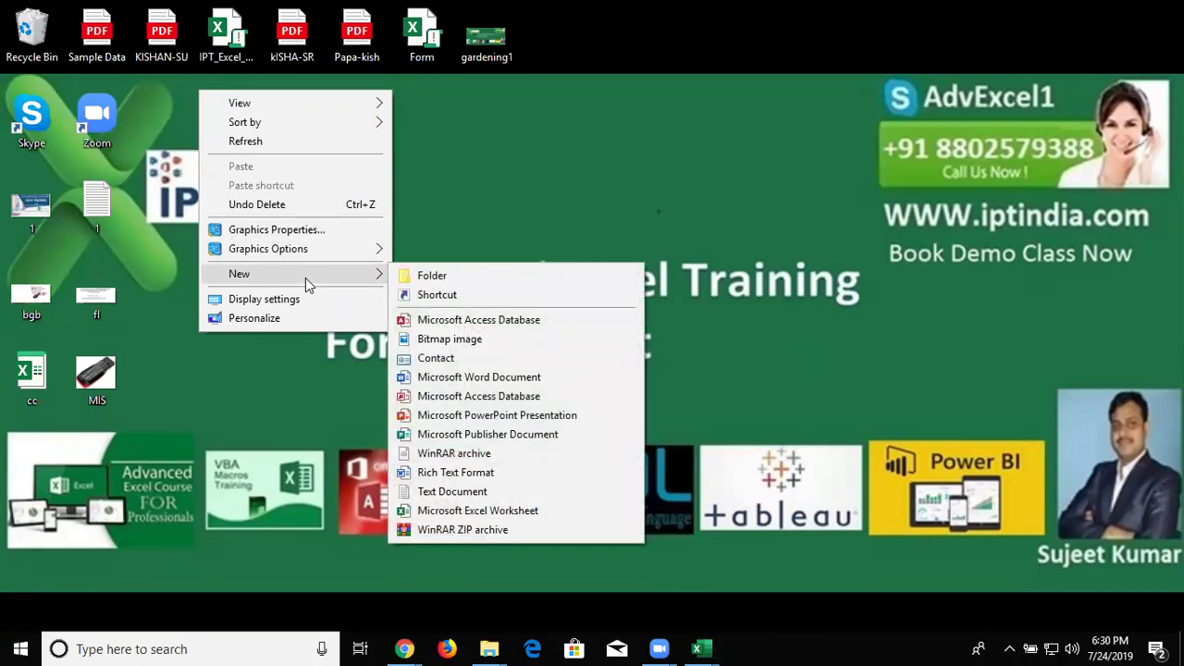
click(486, 434)
key(Return)
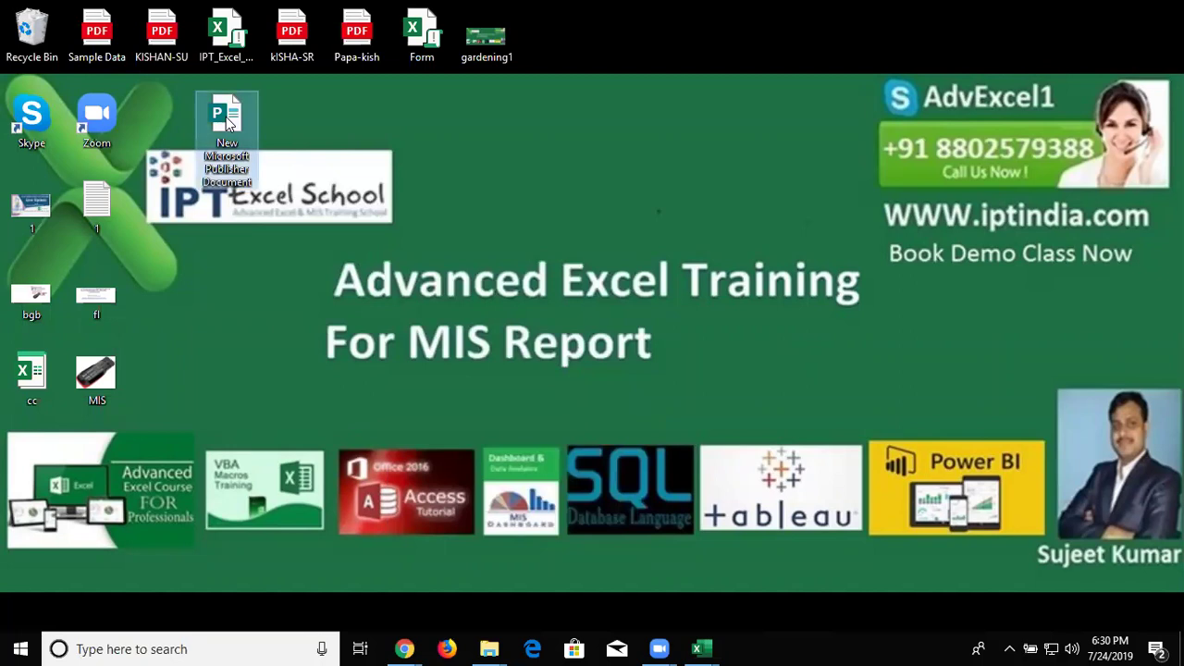
key(Delete)
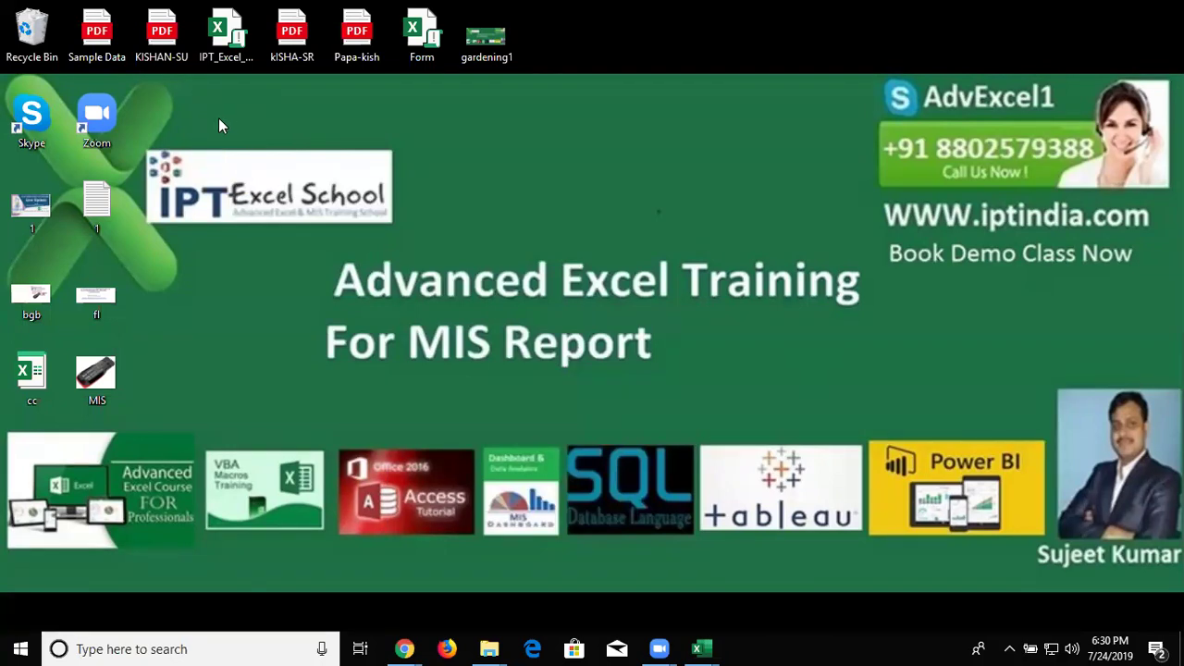
Step: Create a new Microsoft Excel Worksheet on the desktop and name it 'data'
right_click(195, 127)
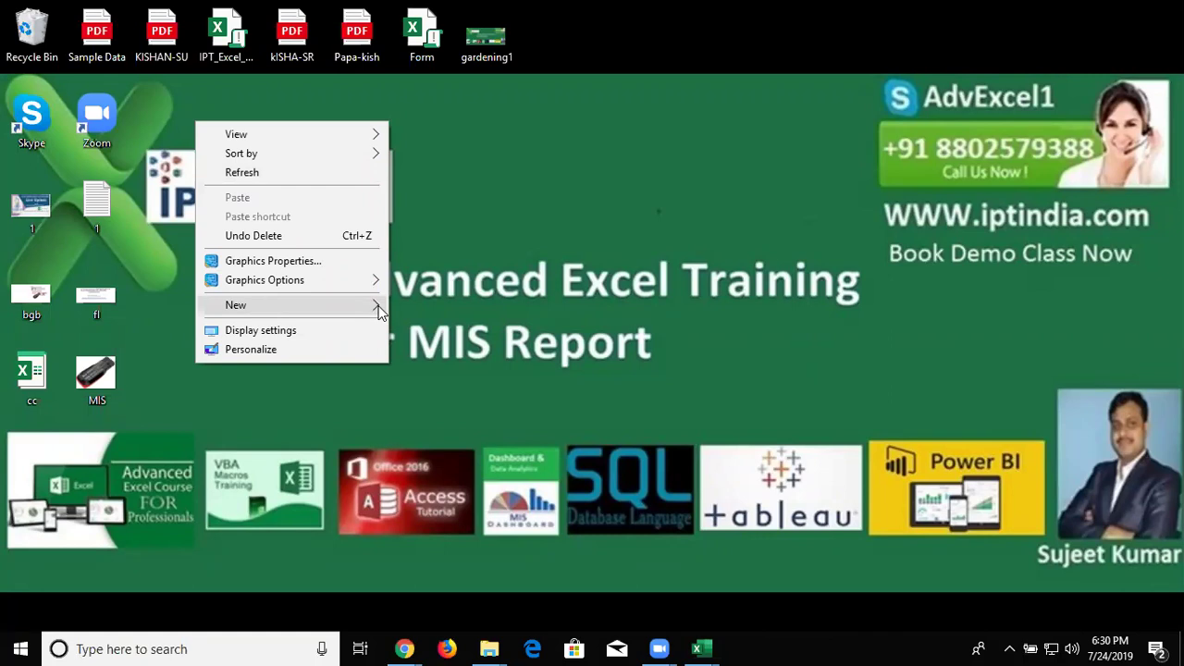
mouse_move(377, 310)
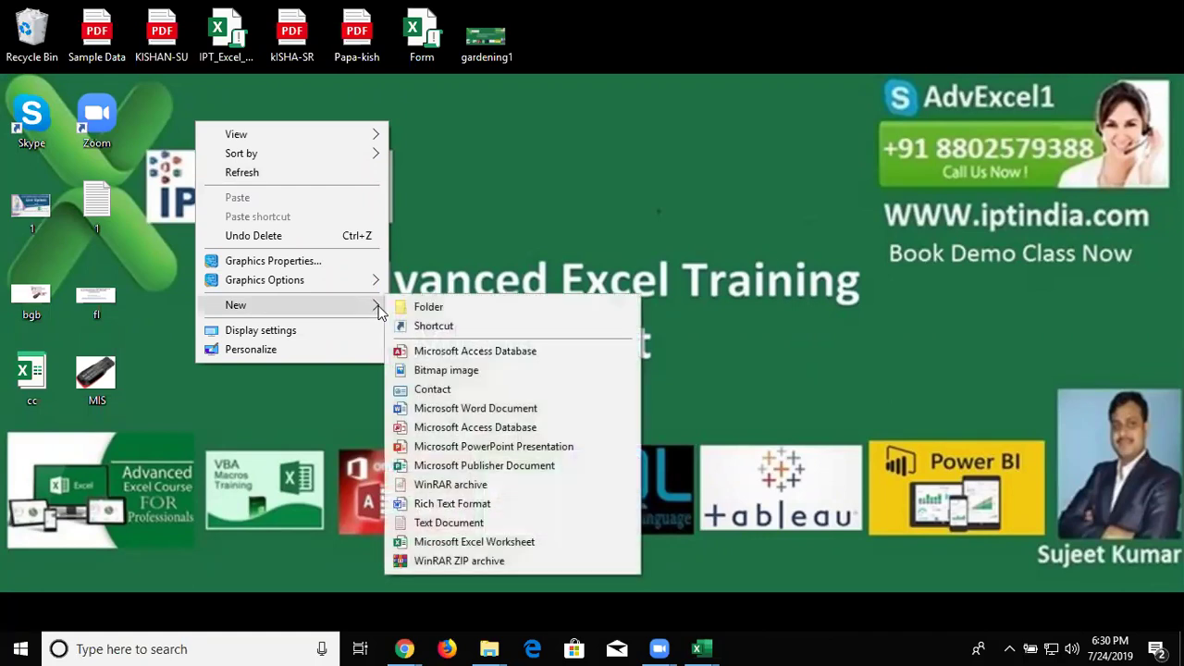
click(506, 546)
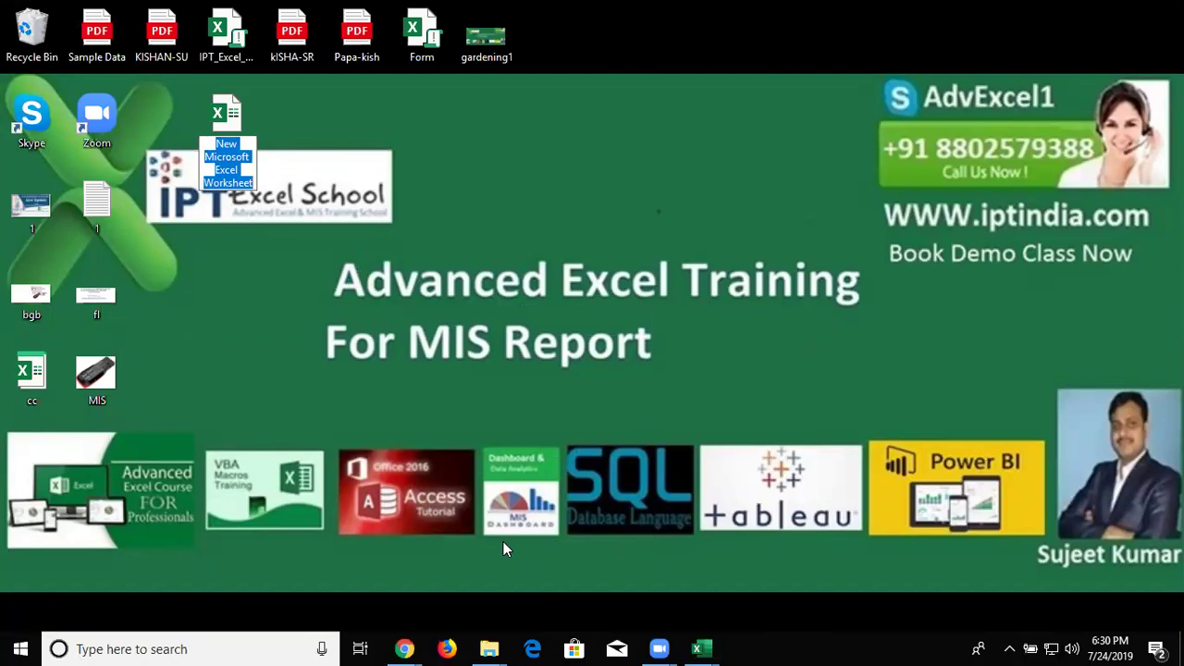
text(data)
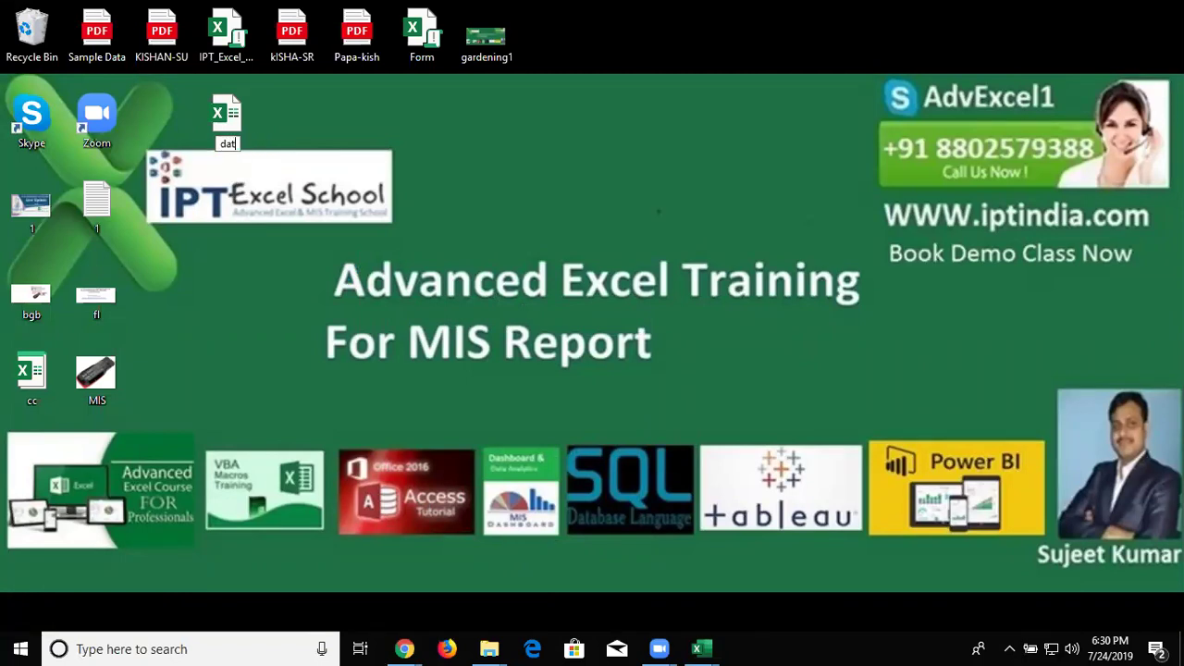
Step: Confirm the 'data' name, close that workbook, and select L6 on the If condition test sheet Q11
key(Return)
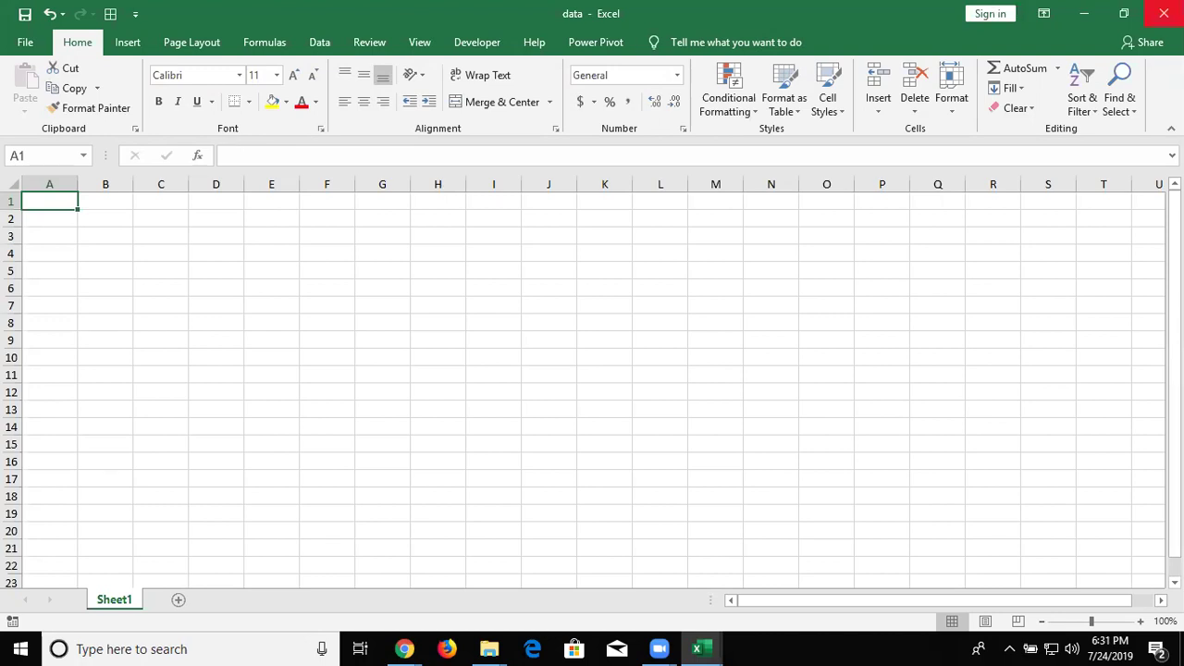
click(1164, 13)
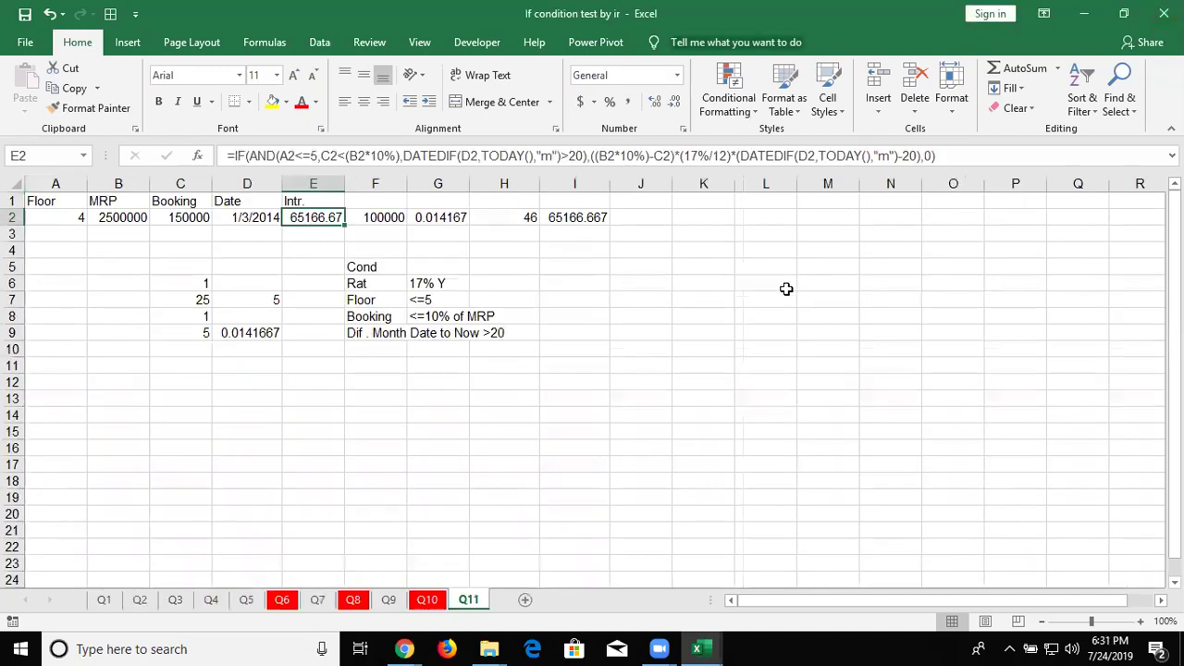
click(785, 288)
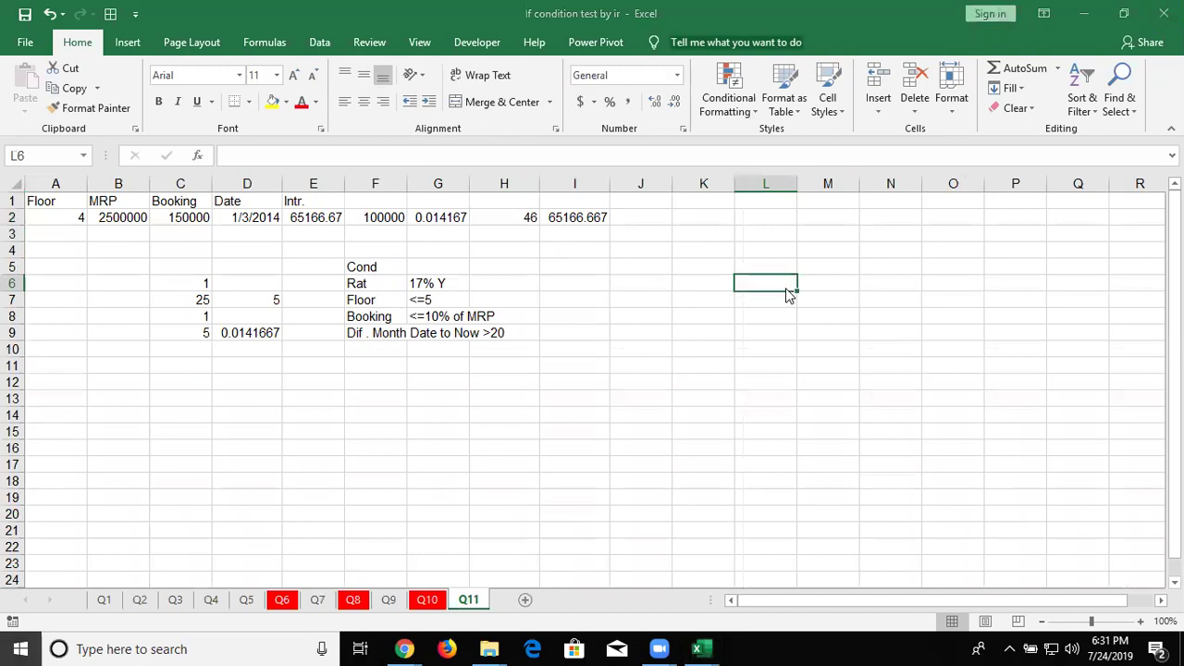
key(super)
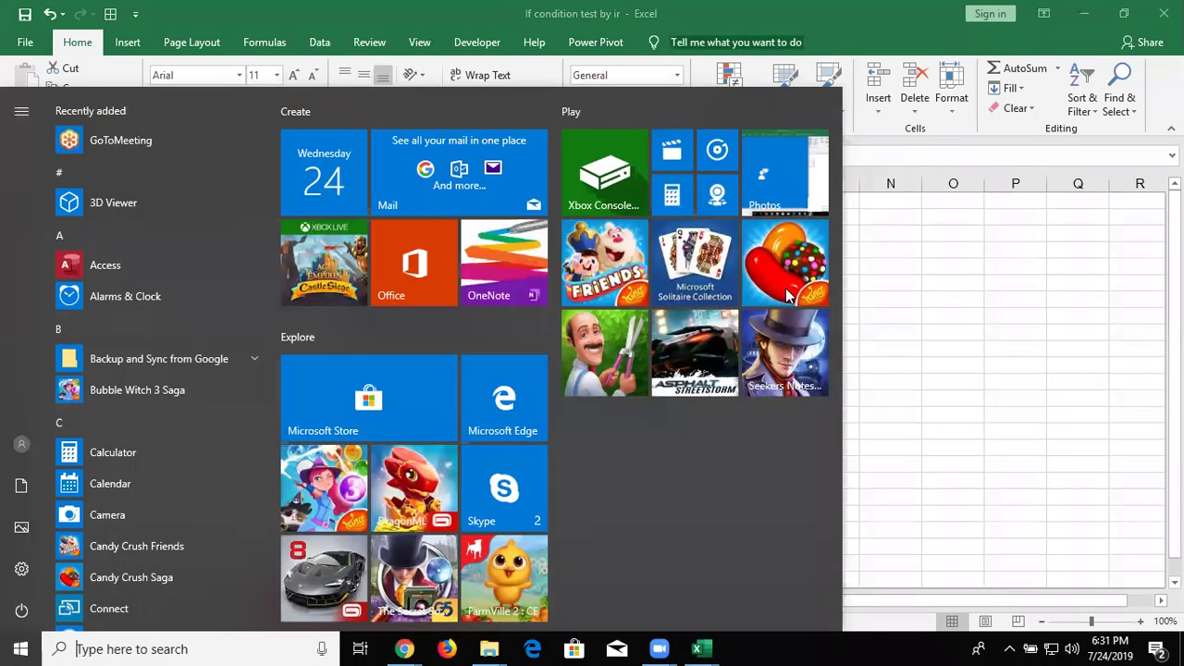
Step: Create a new blank workbook, Book3, in Excel
key(super+r)
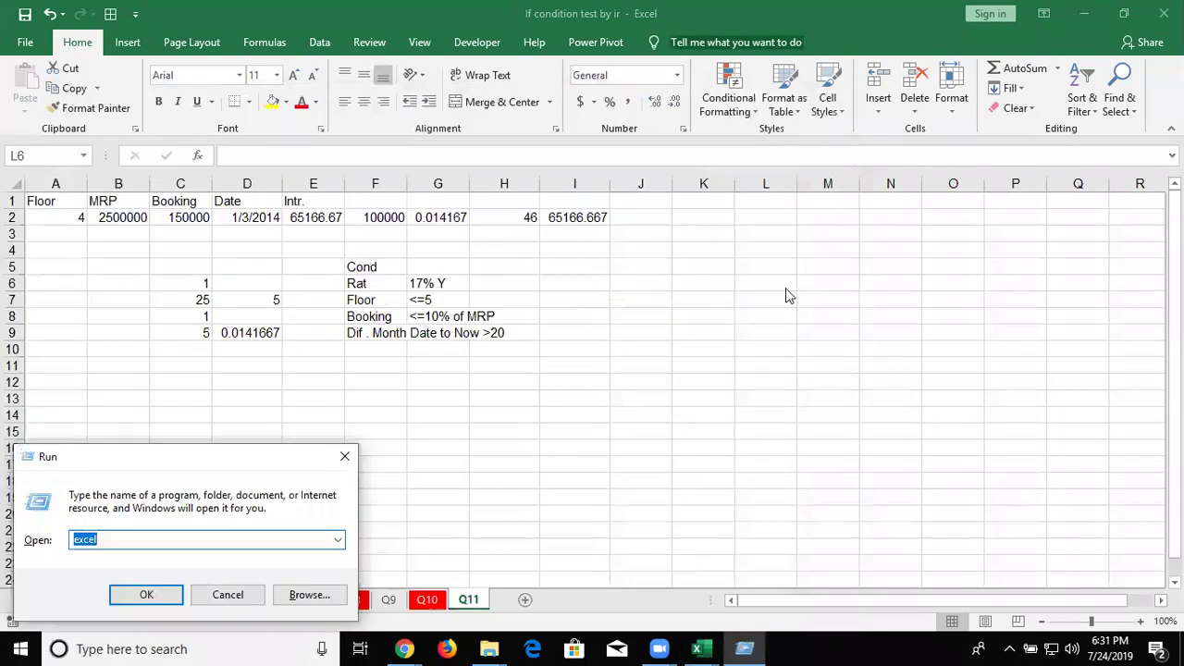
key(Escape)
click(786, 288)
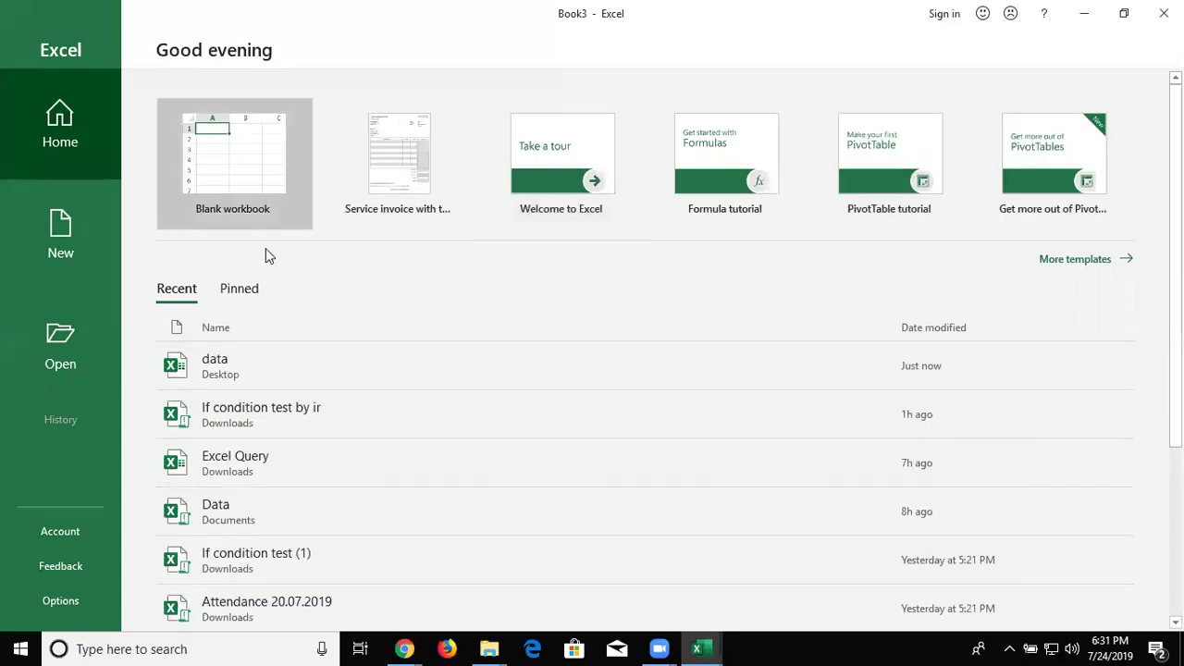
click(257, 201)
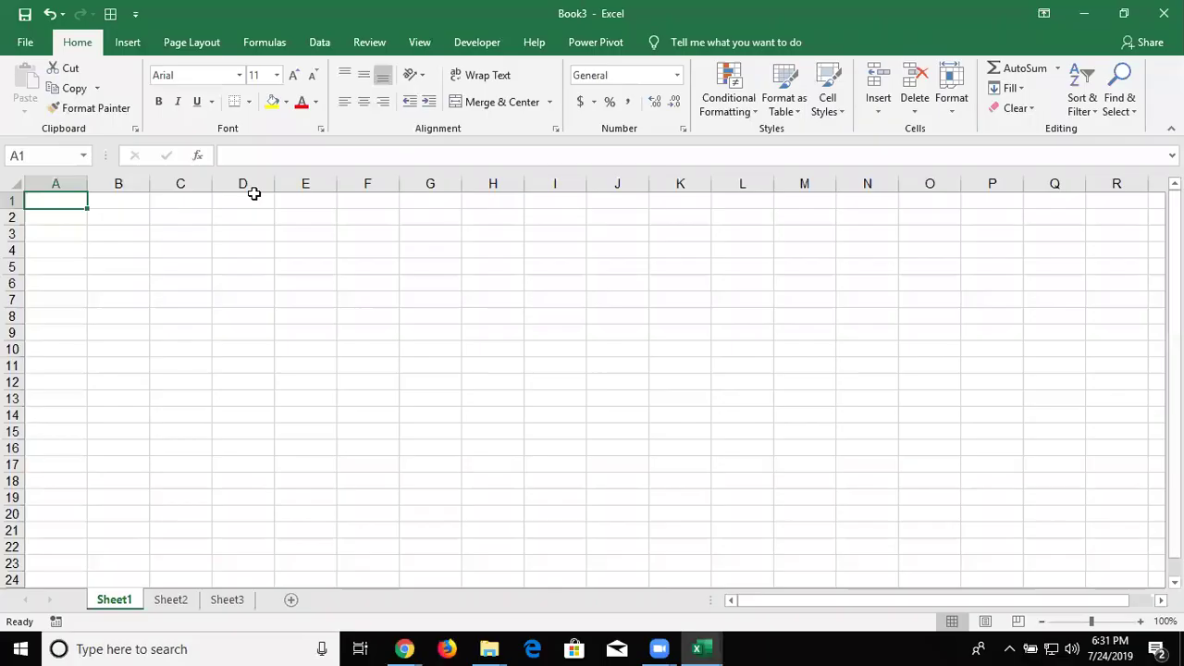
Step: Discard the stray entry in A1 and minimise Excel to the desktop
click(254, 197)
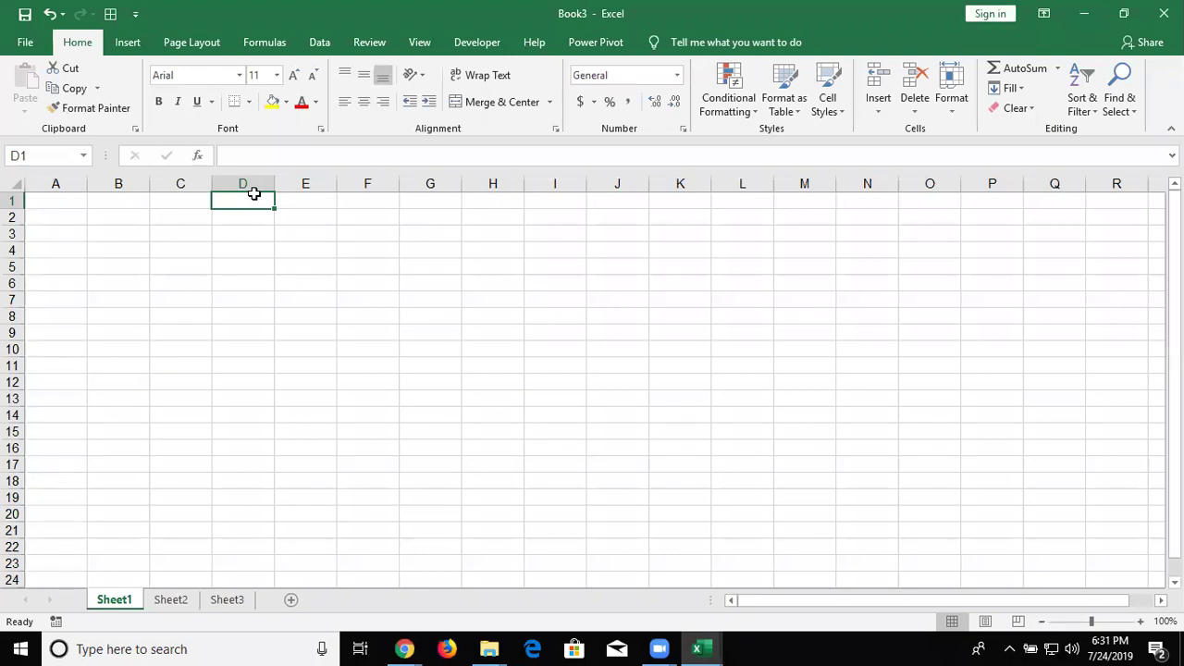
key(ctrl+Home)
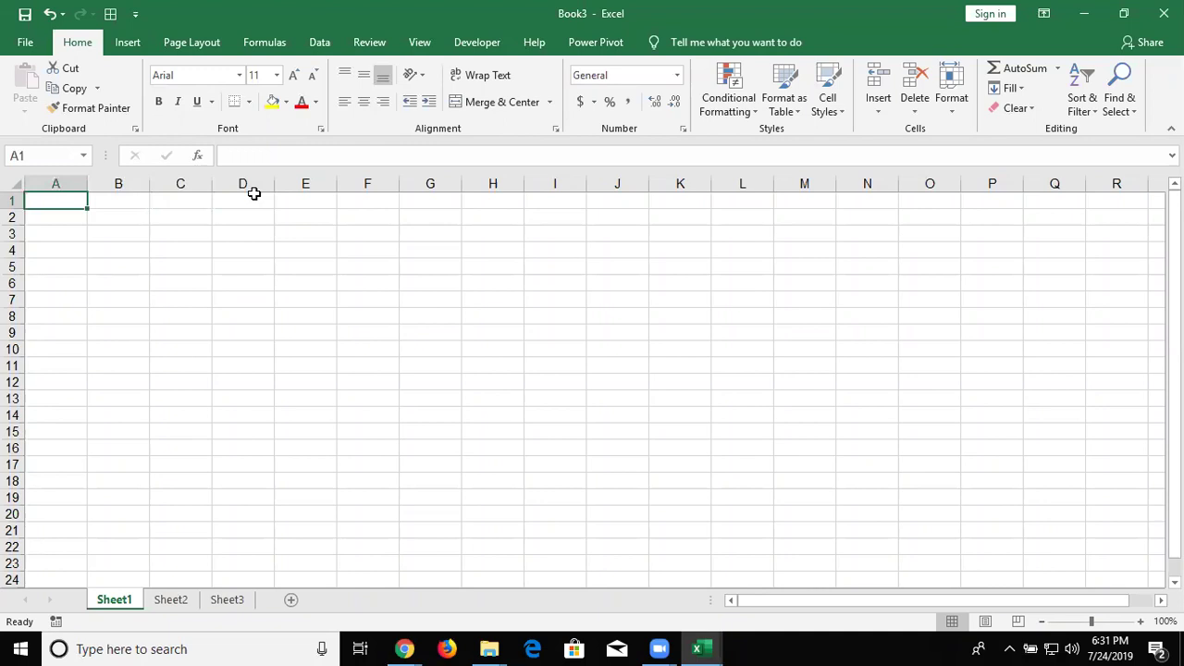
text(nlnl)
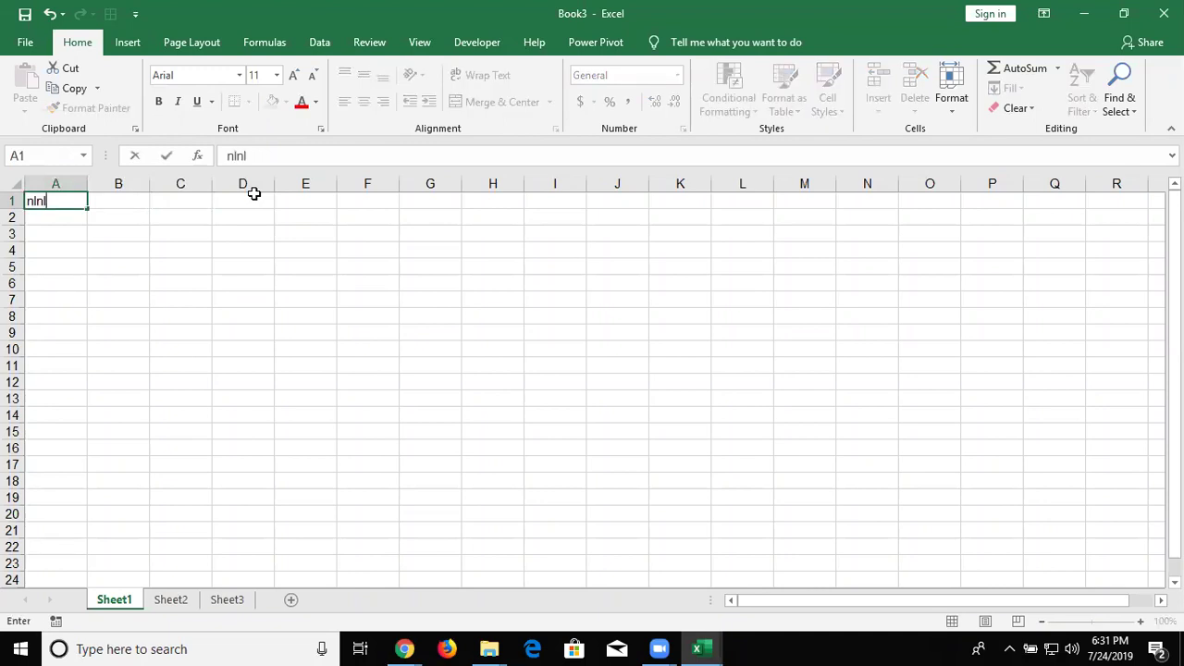
key(Escape)
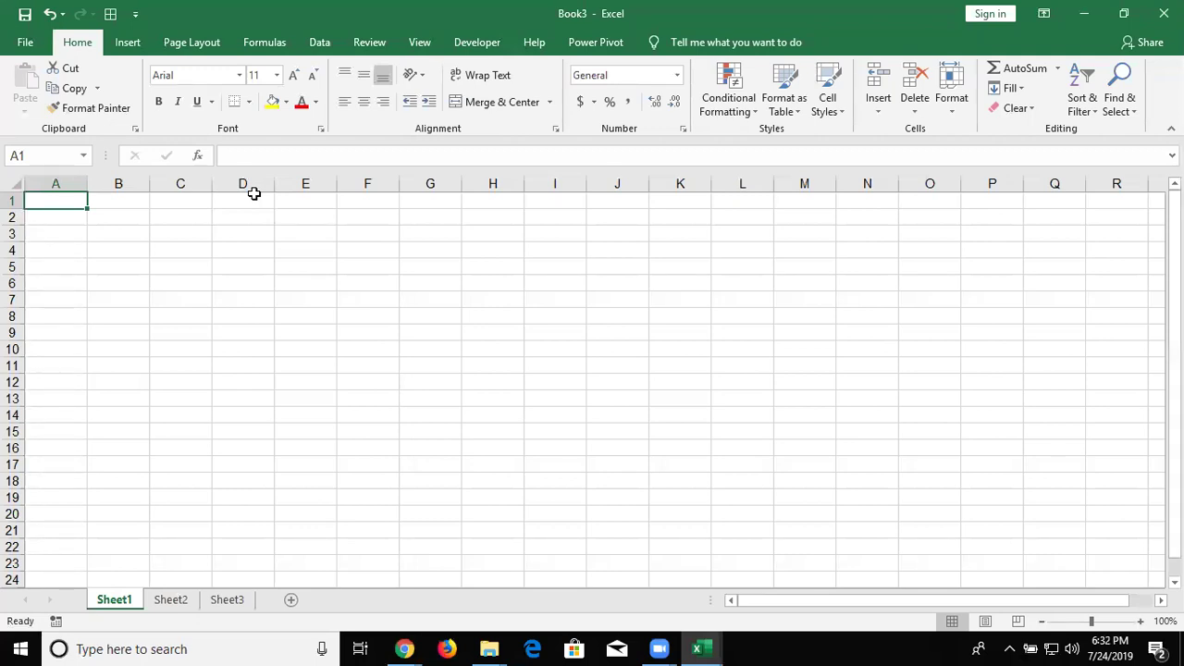
key(super+d)
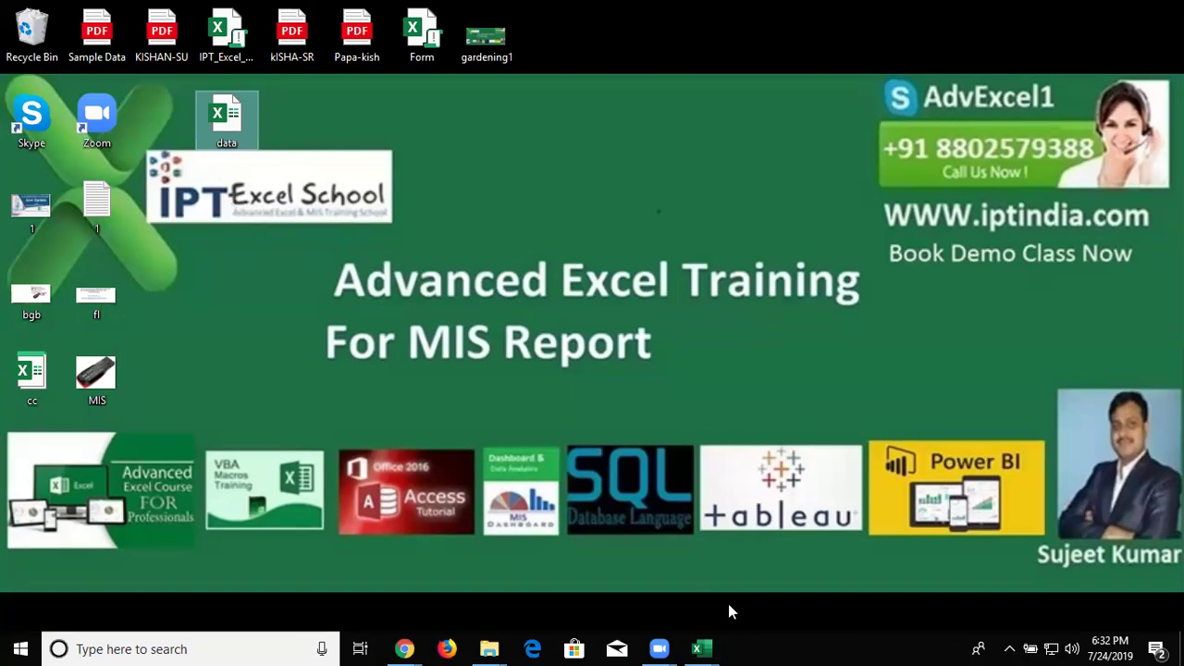
Step: Restore the Book3 window from the taskbar and bring up its Save As page with Ctrl+S
click(700, 648)
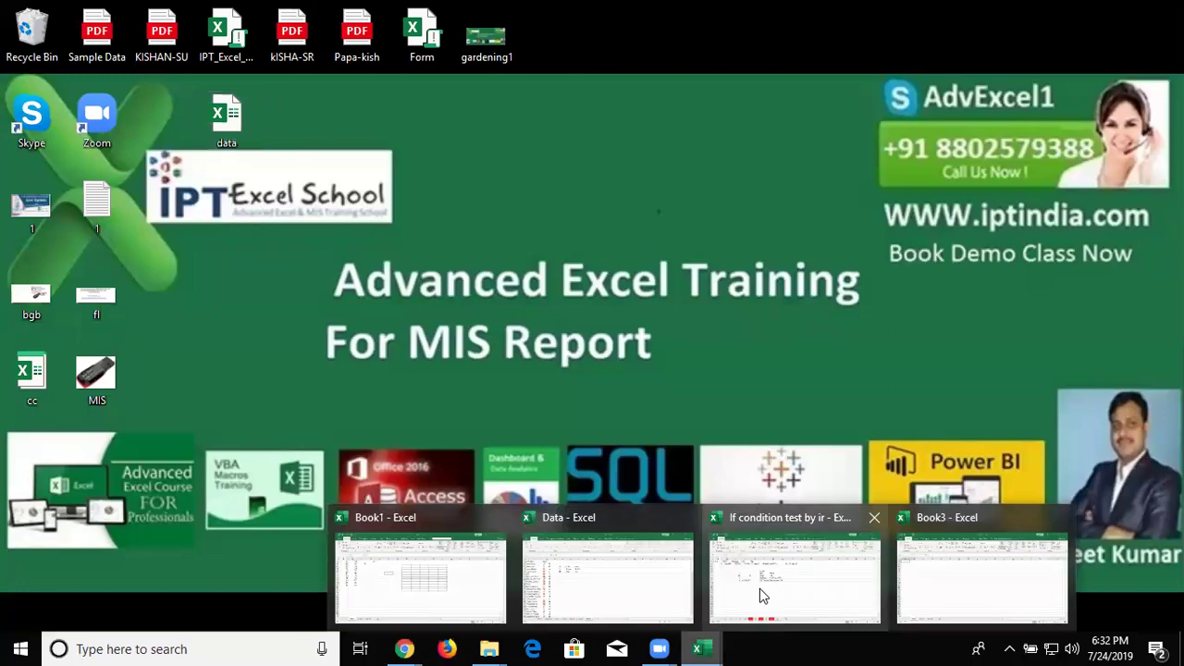
click(944, 611)
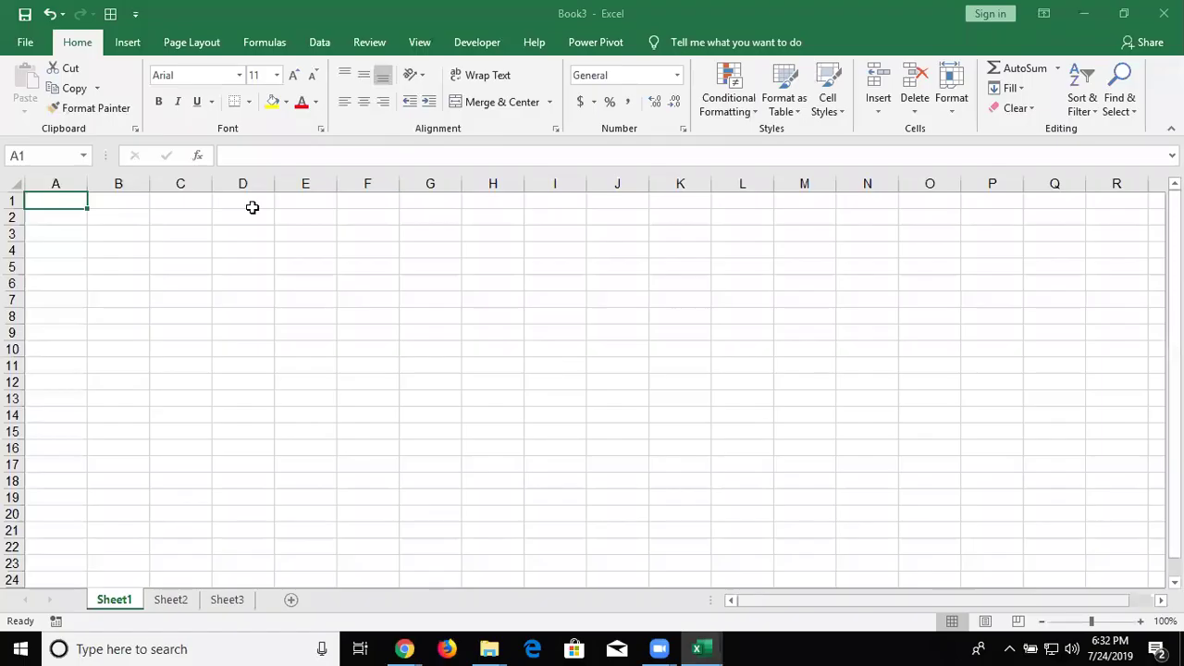
key(ctrl+s)
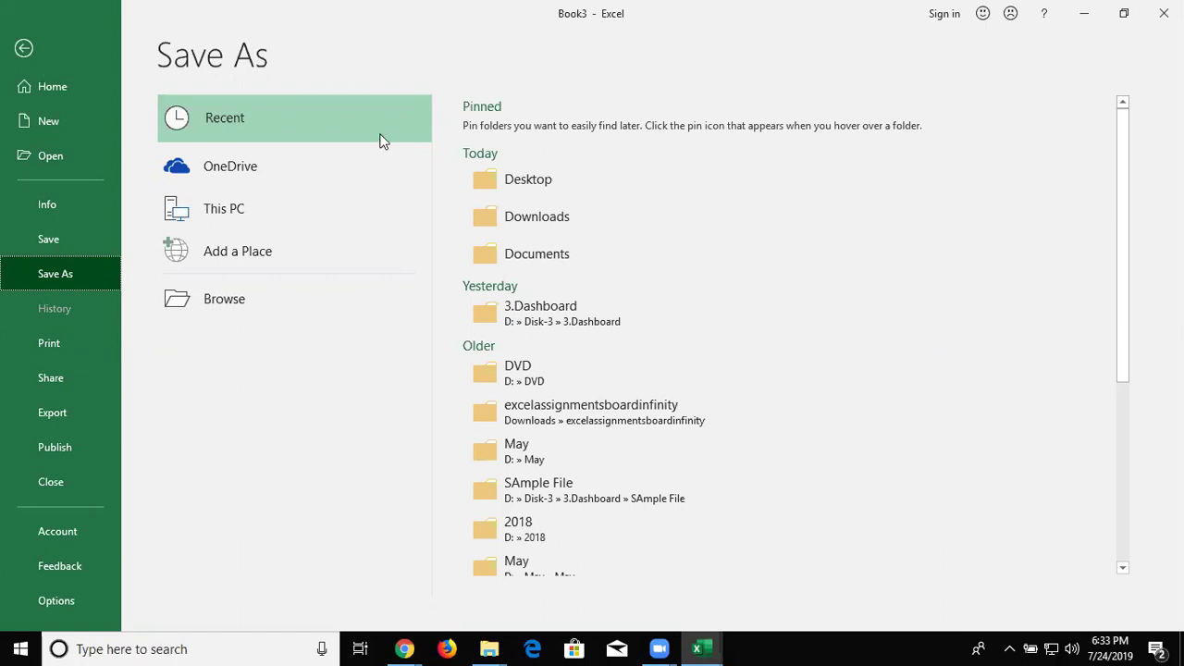
Step: Begin saving Book3 as an Excel Workbook, then cancel and return to its empty Sheet1
click(522, 219)
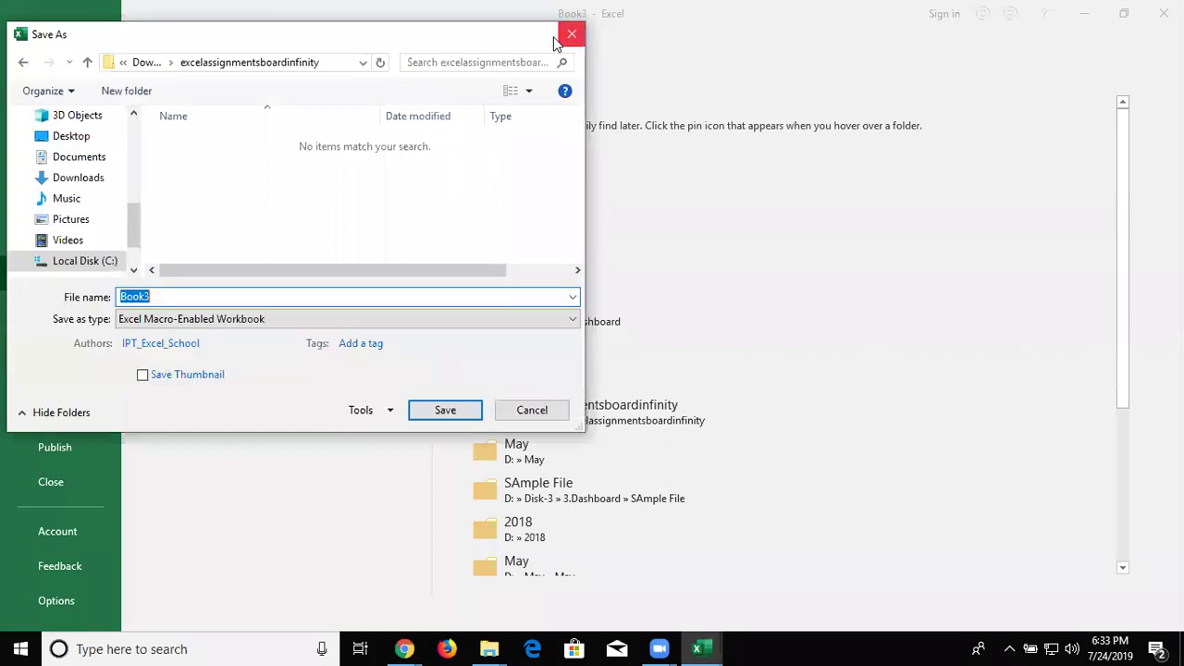
click(558, 39)
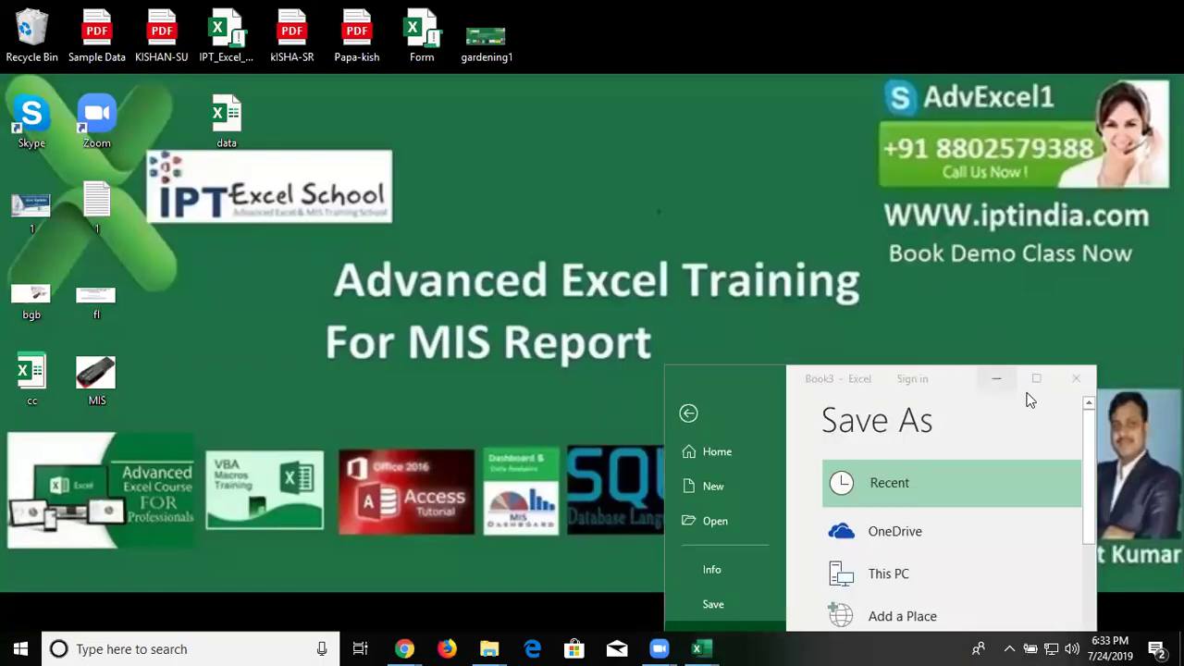
click(1036, 378)
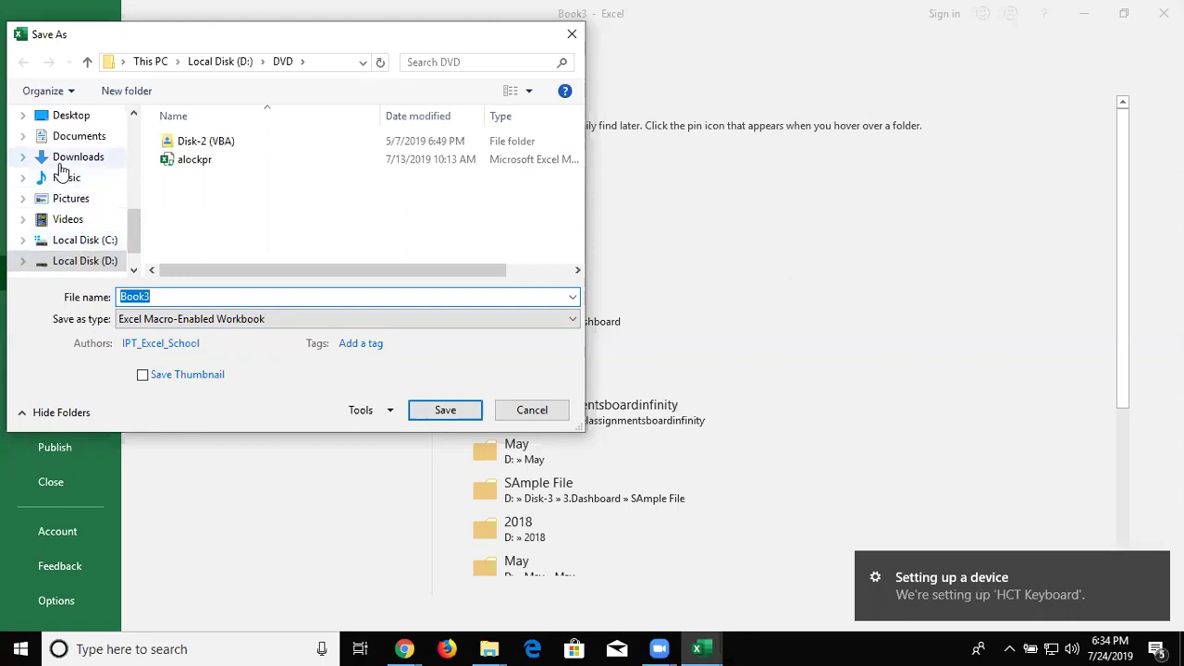
click(400, 321)
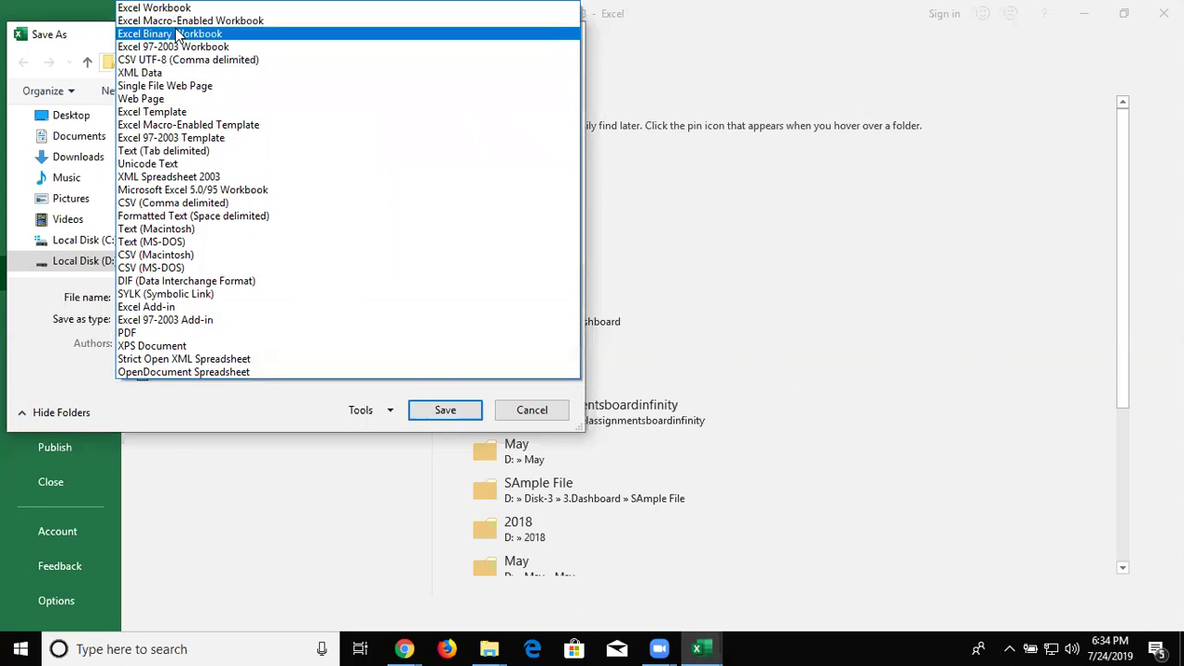
click(157, 8)
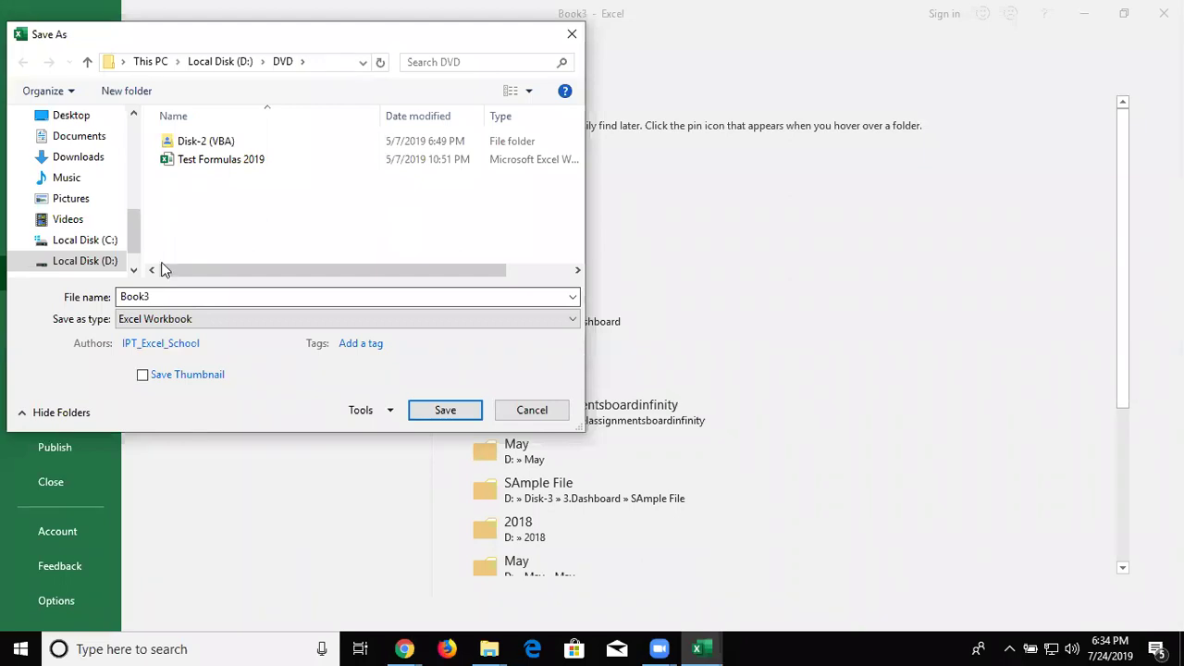
click(507, 413)
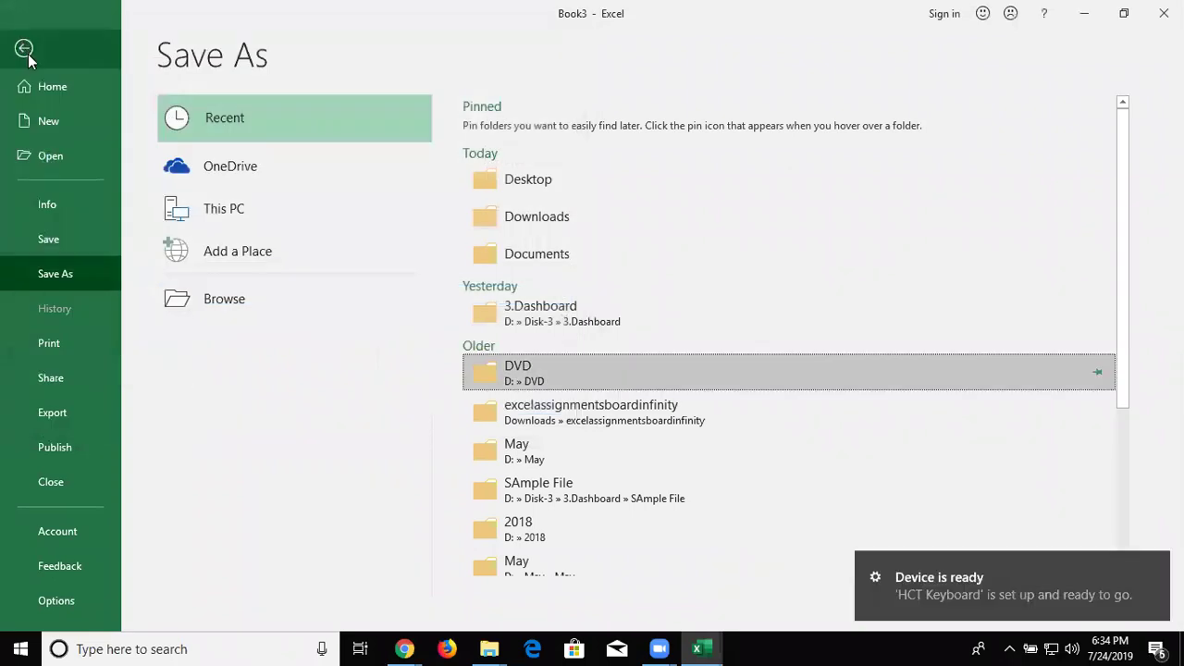
click(28, 56)
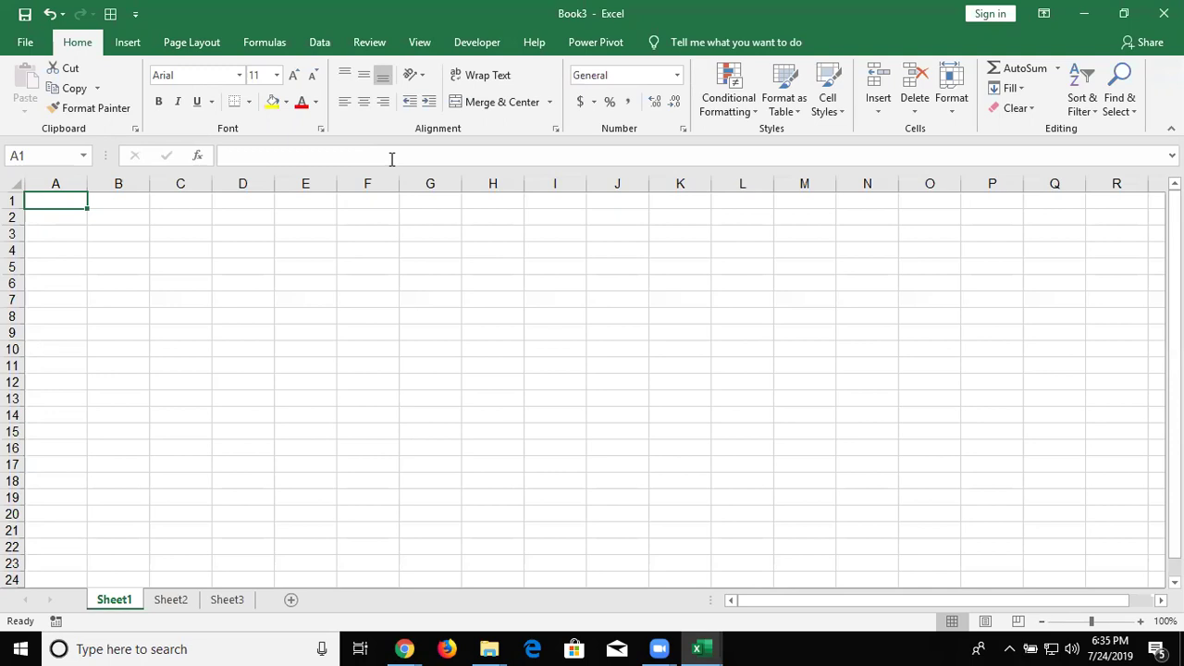
Step: Enter 25 in A1, 32 in A3 and 63 in A7
text(25)
key(Return)
key(Return)
text(3)
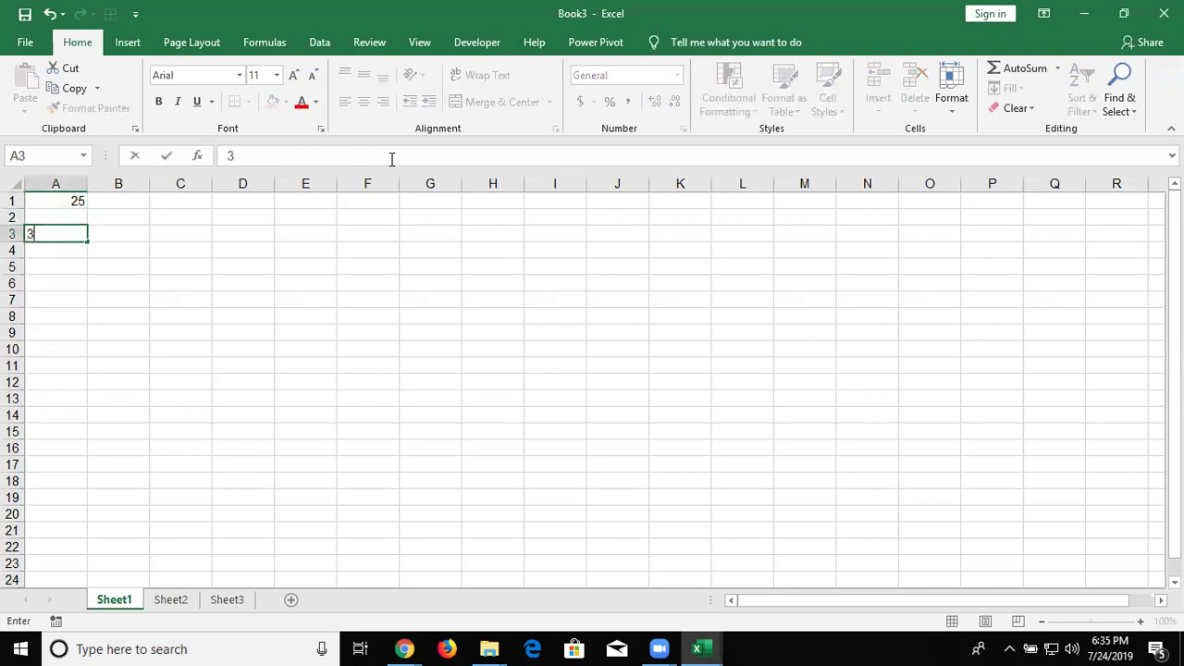
text(2)
key(Return)
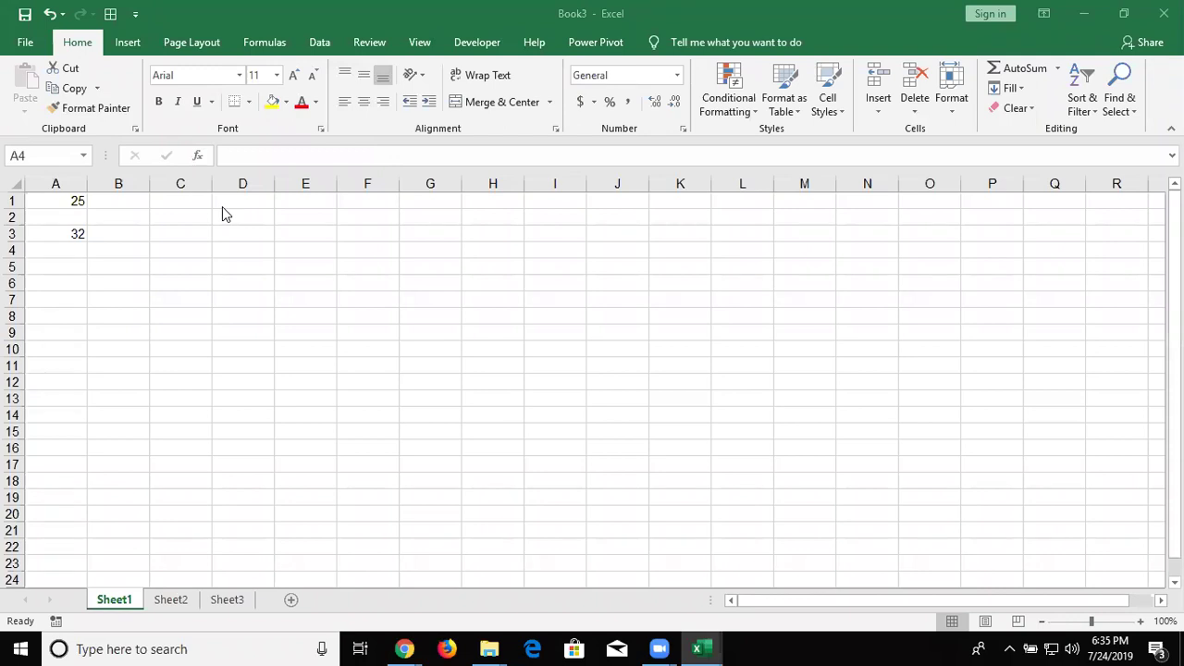
click(63, 296)
text(63)
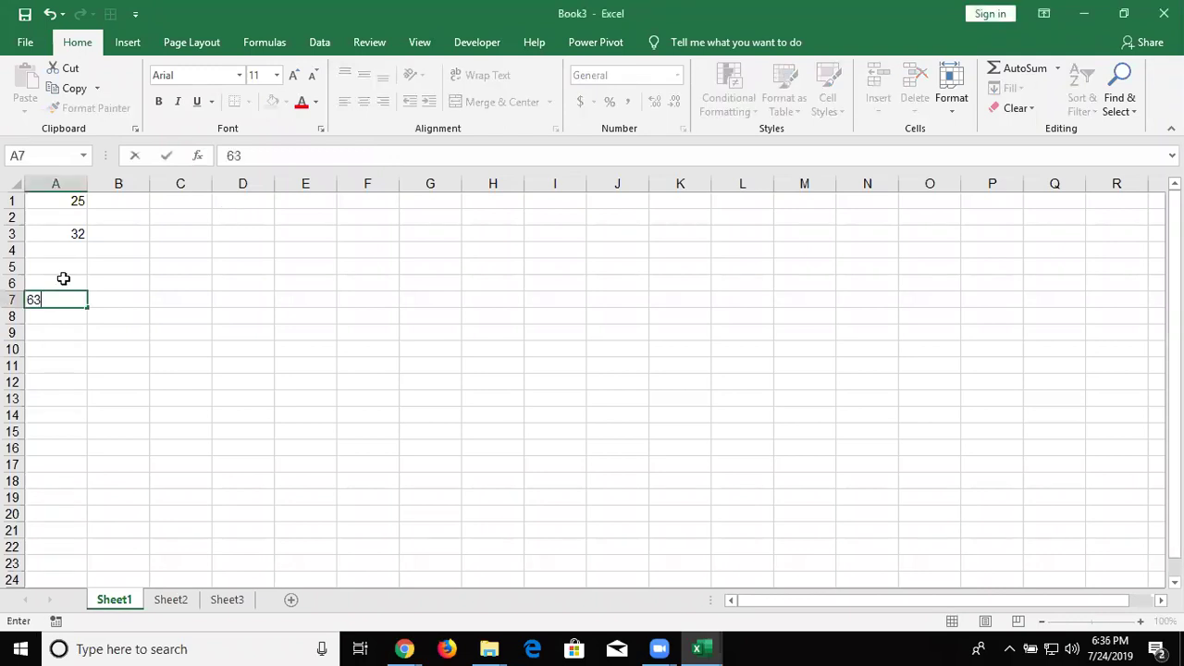
key(Return)
key(Return)
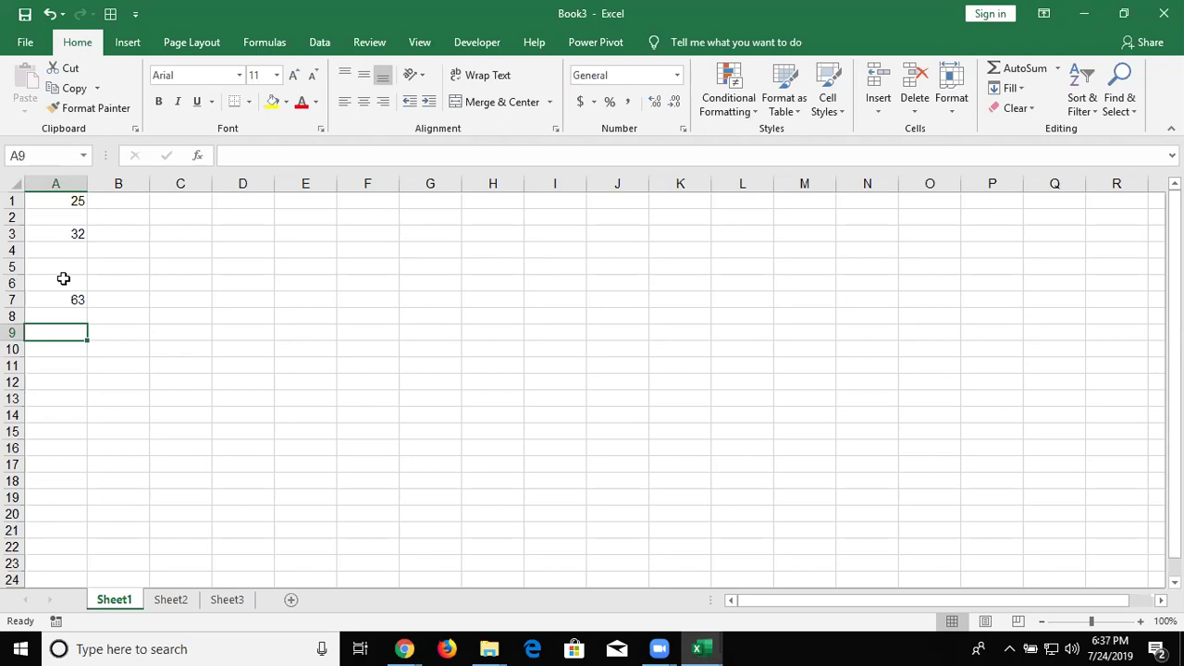
Step: Delete the values in A1:A7 and close Book3 without saving the changes
key(Up)
key(Up)
key(Up)
key(ctrl+Home)
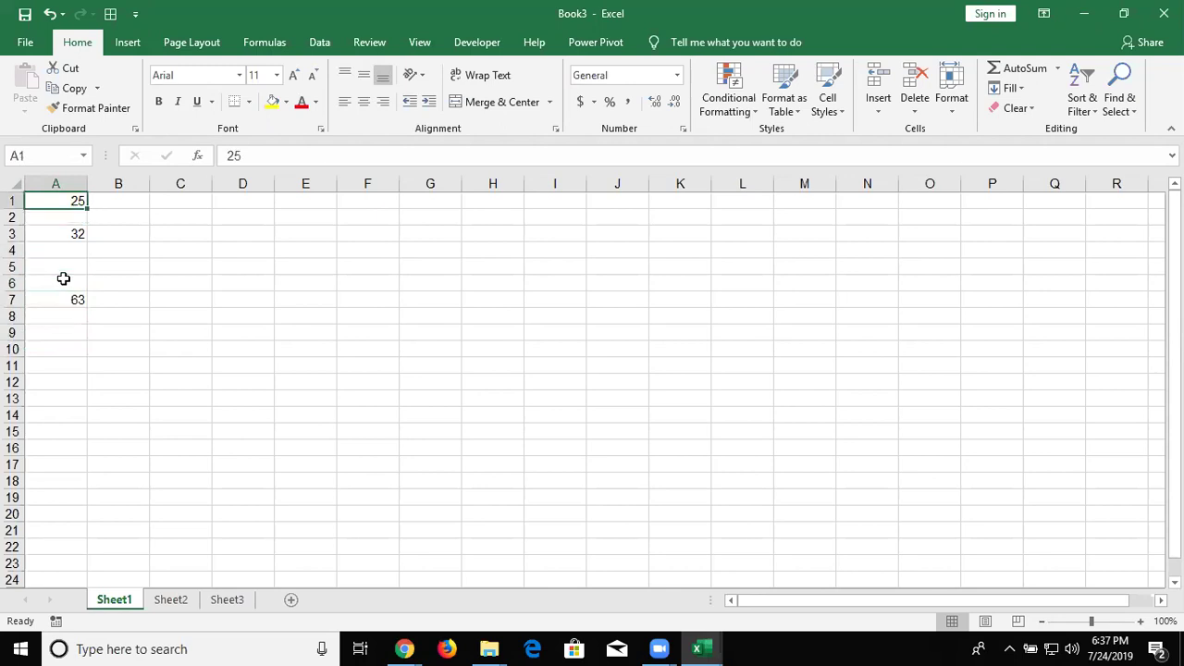
key(Down)
key(Down)
key(Down)
key(Down)
key(Down)
key(Down)
key(Up)
key(Up)
key(Up)
key(Up)
key(Up)
key(Up)
key(shift+Down)
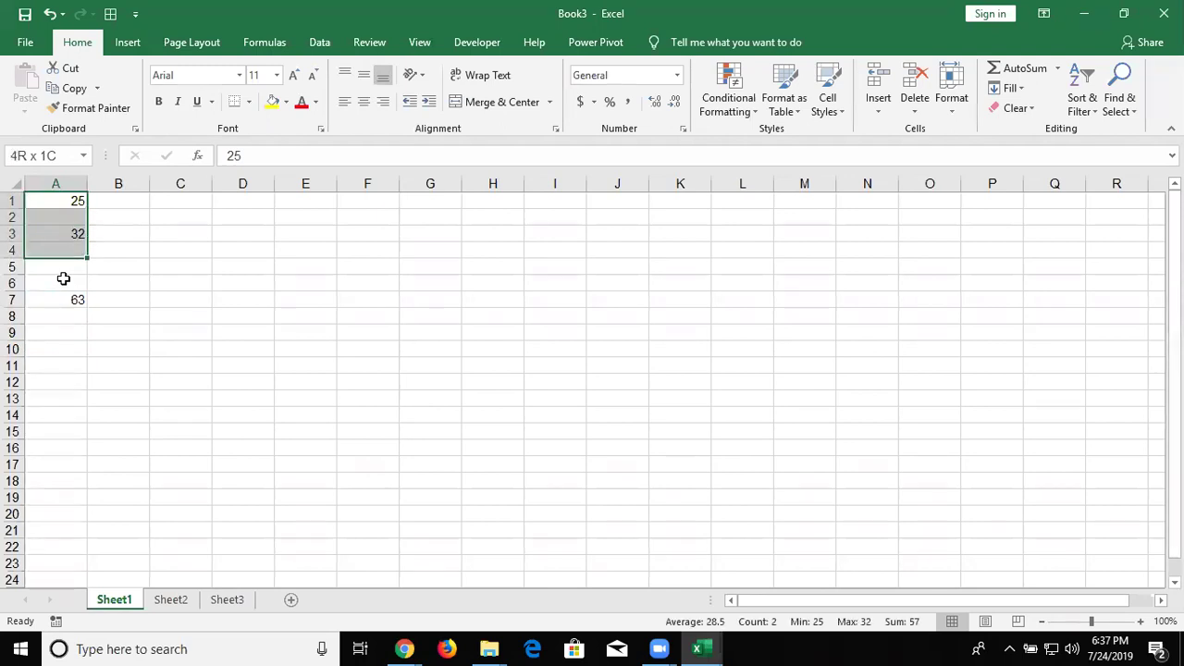
drag(62, 277, 63, 298)
key(Delete)
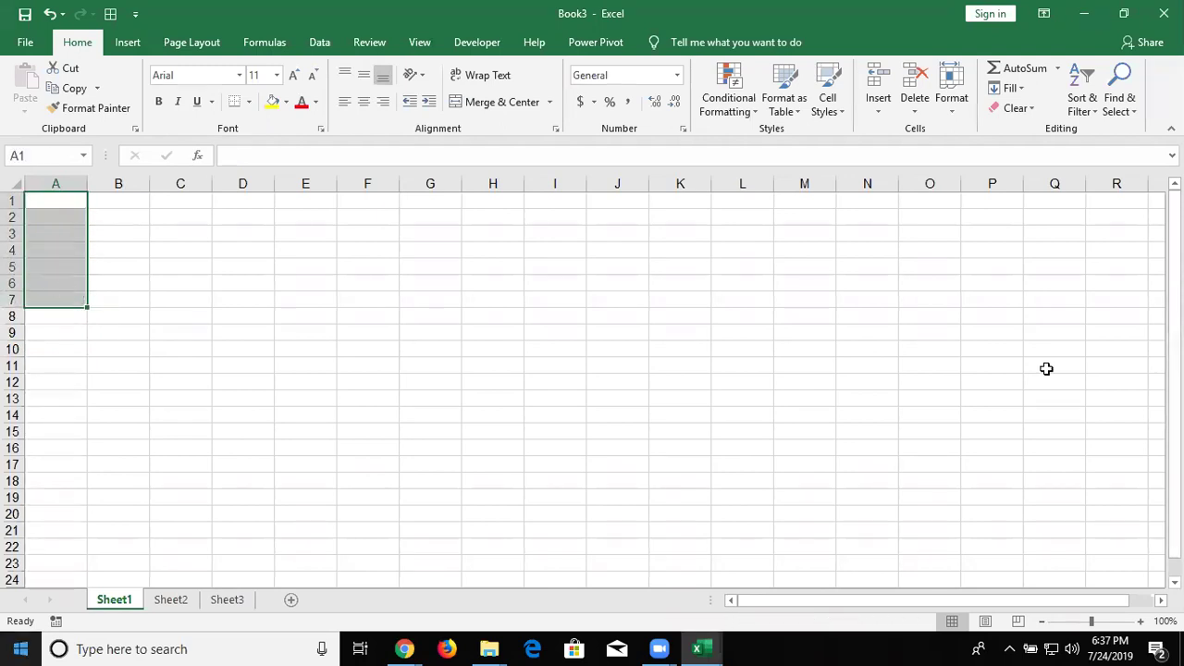
click(1163, 13)
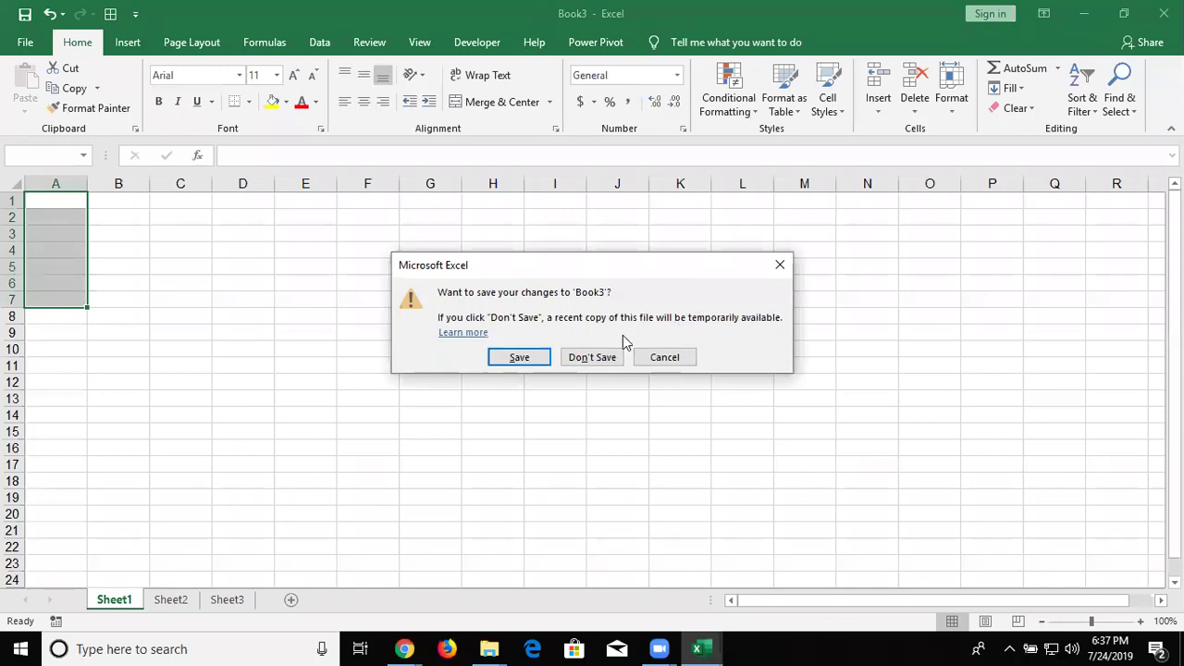
click(581, 357)
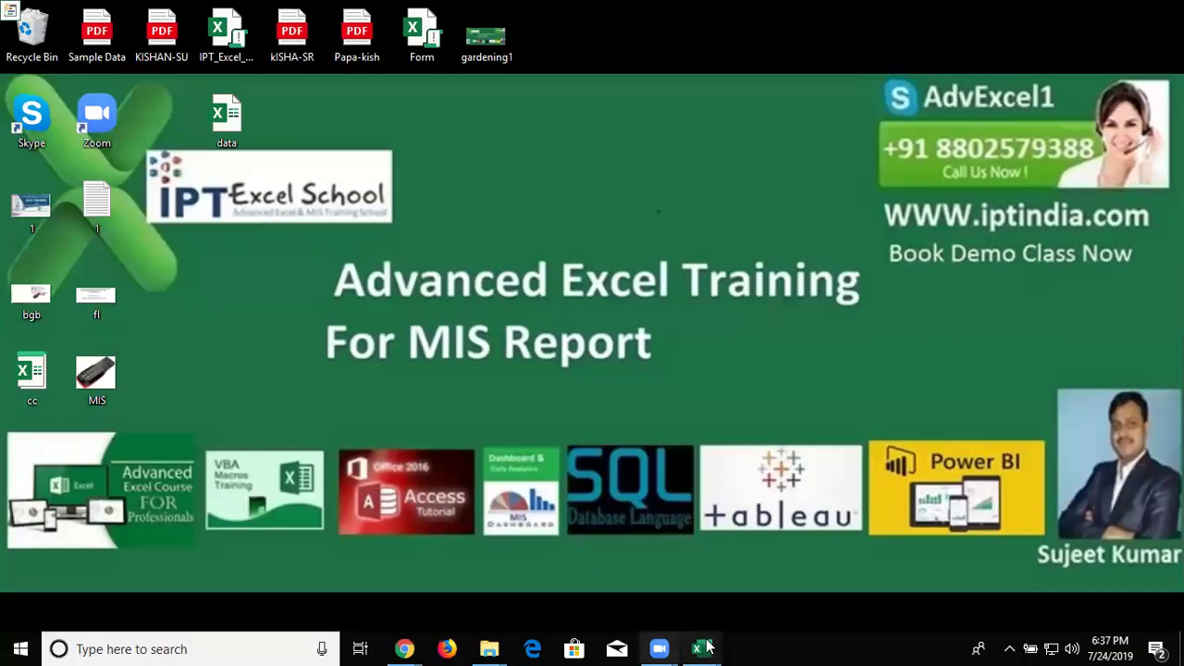
Step: Enter 25 in cell H6 of the Data workbook, then close the Data workbook
mouse_move(708, 648)
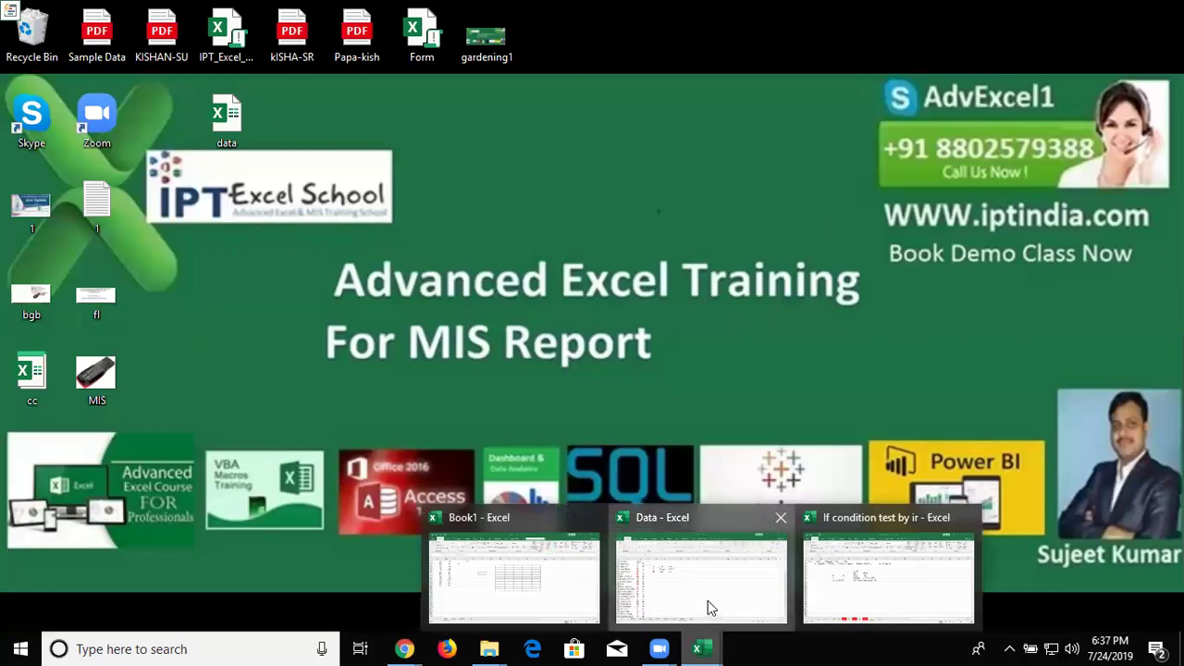
click(708, 602)
click(418, 321)
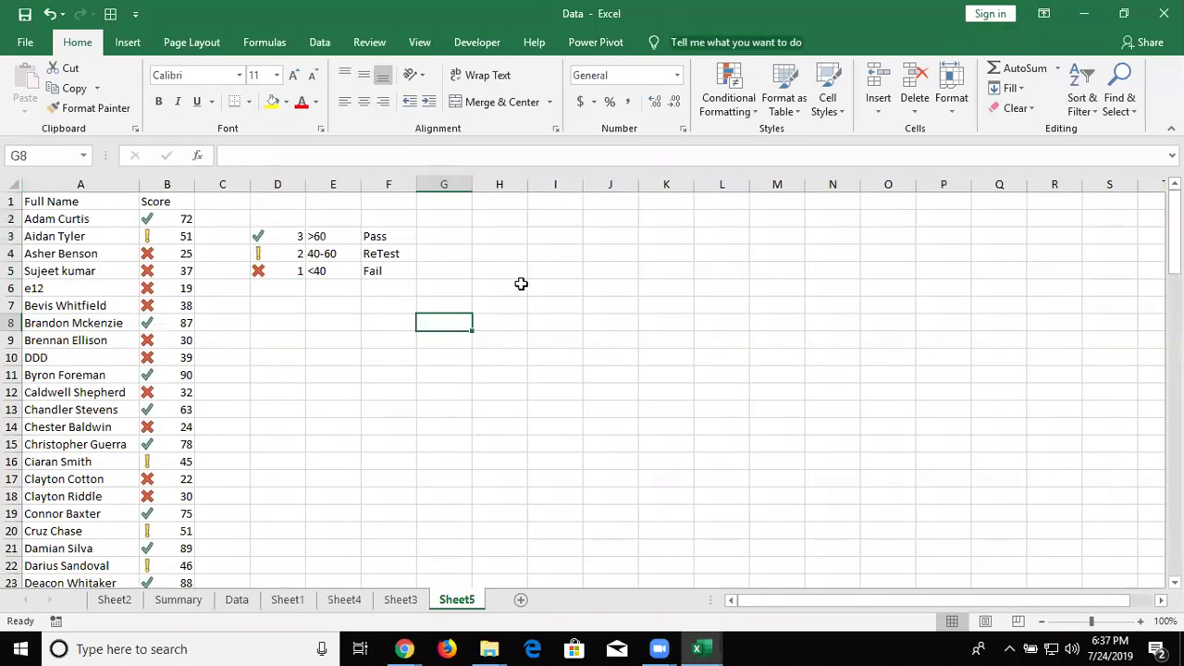
click(522, 284)
text(25)
key(Return)
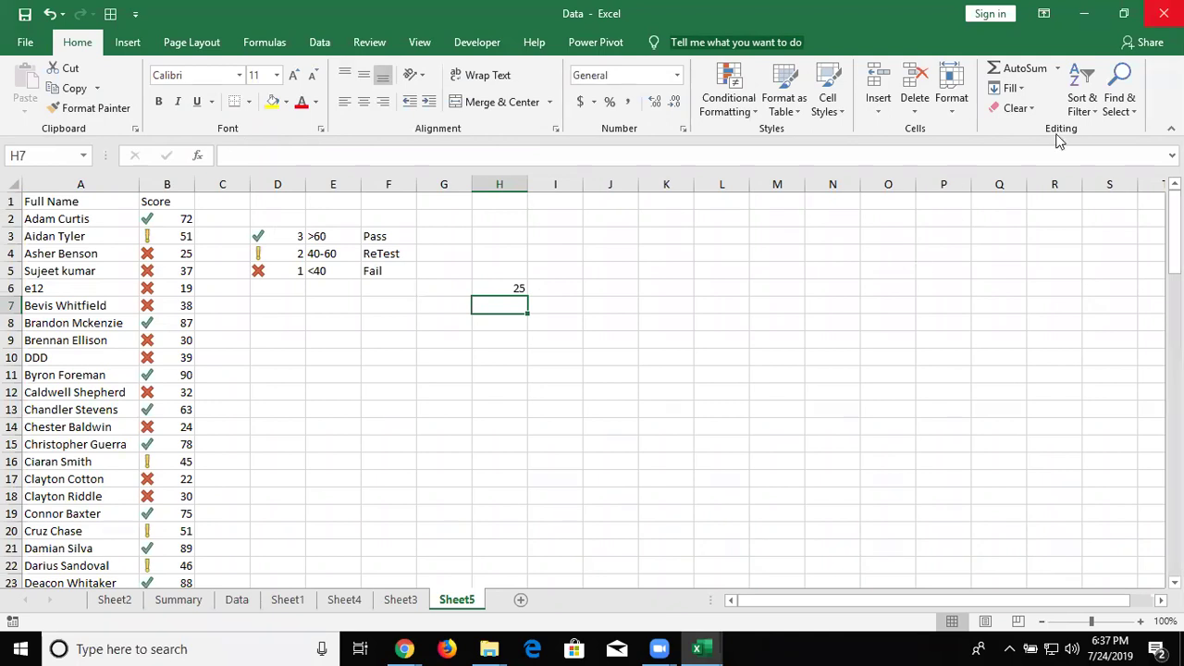
click(1164, 13)
Step: Save and close the If condition test by ir workbook
click(713, 648)
click(740, 610)
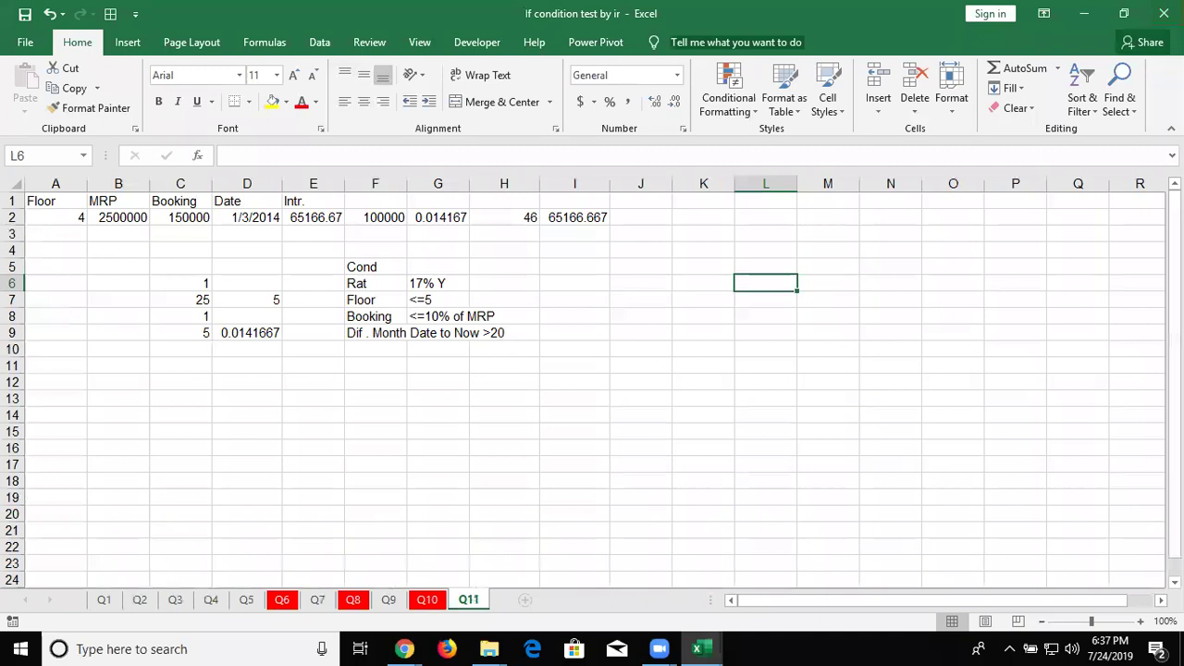
key(alt+F4)
click(525, 366)
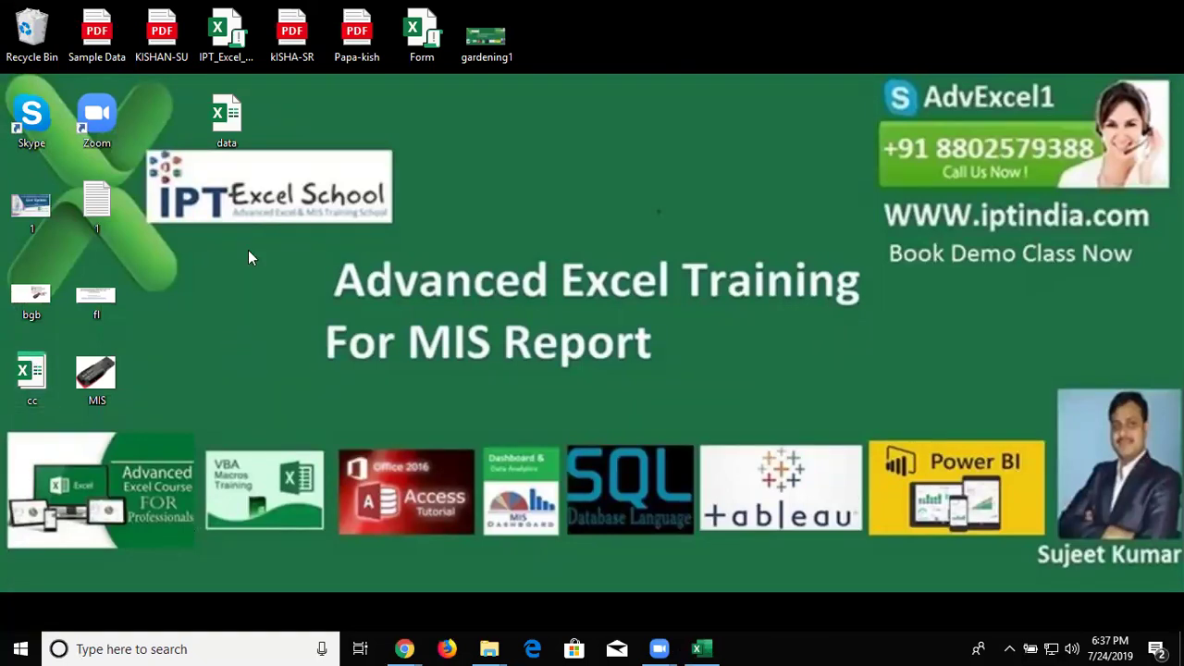
Step: Close both File Explorer windows and bring Book1 back to the front
mouse_move(492, 647)
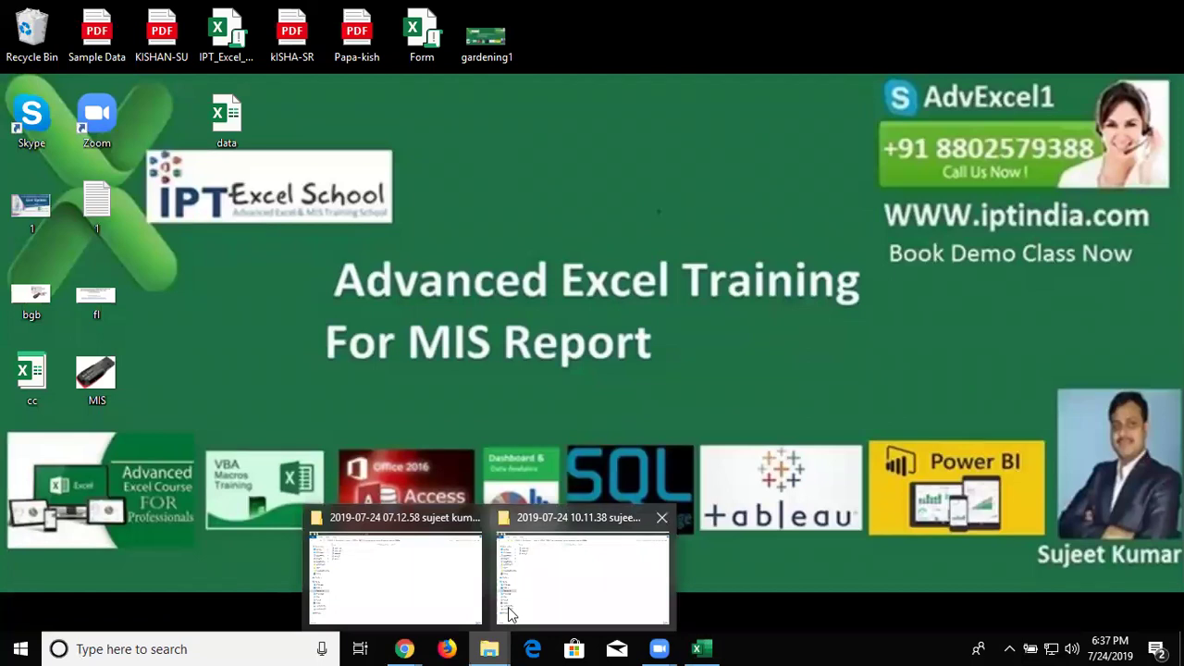
mouse_move(410, 571)
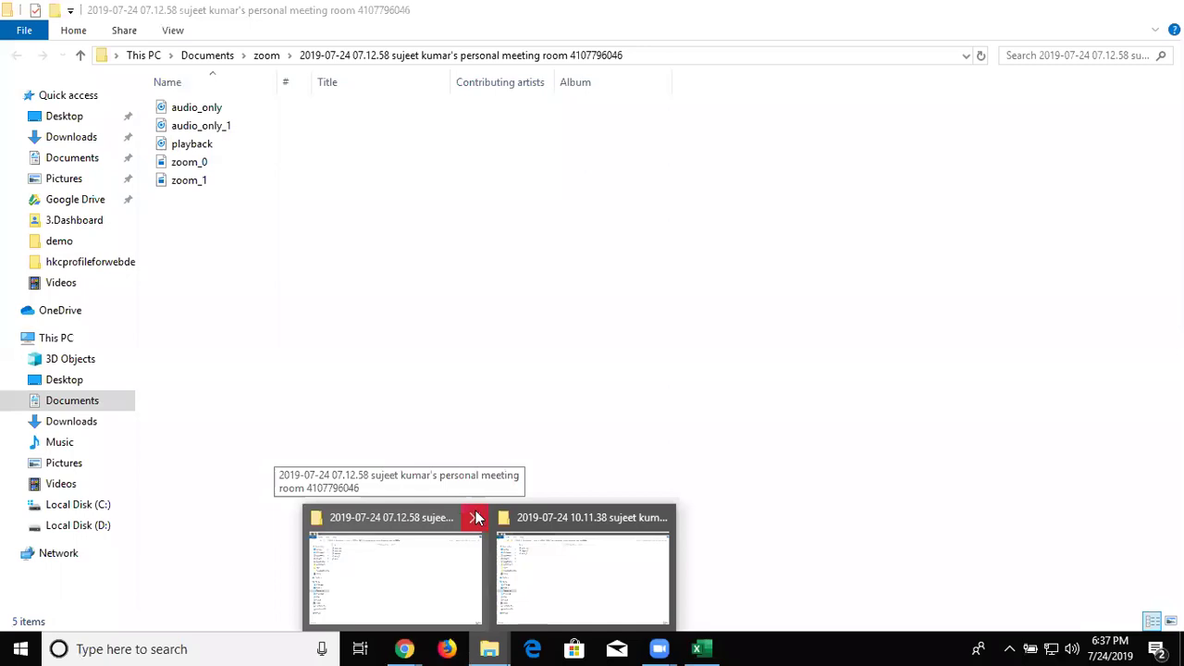
click(473, 517)
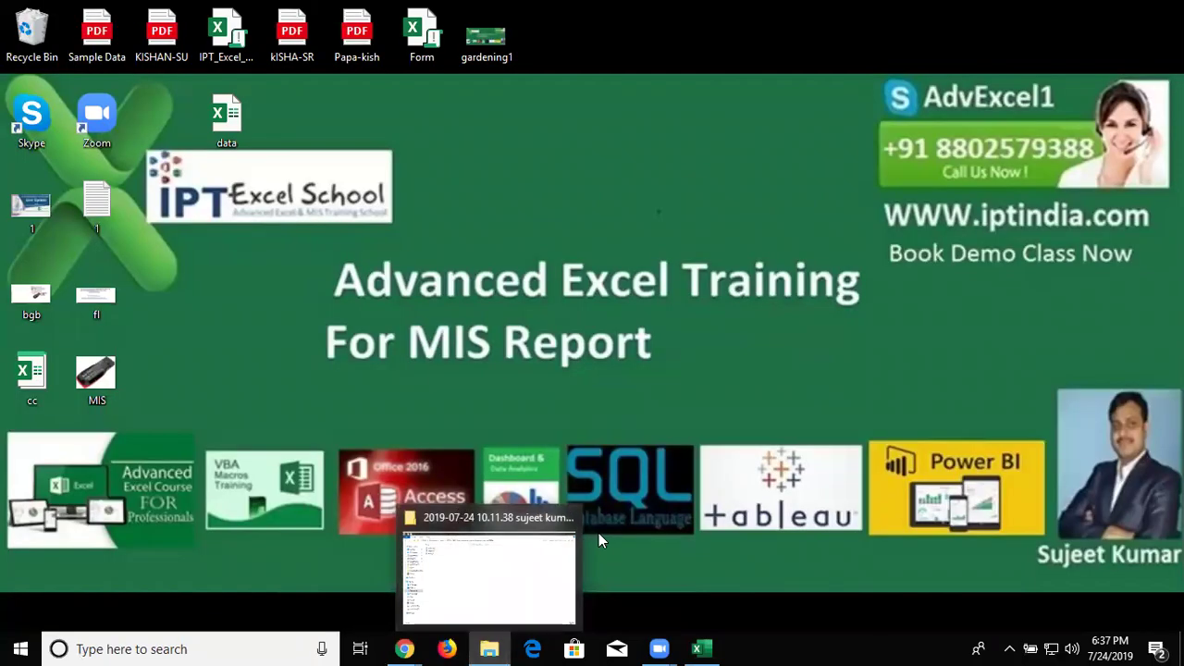
click(566, 520)
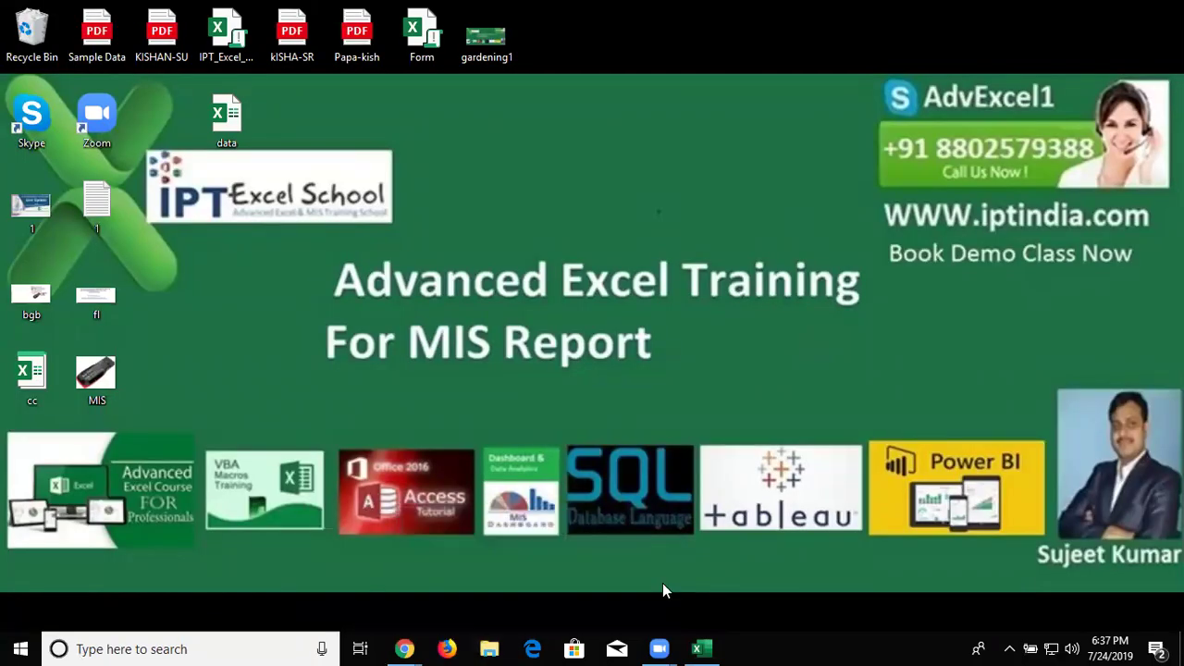
click(700, 647)
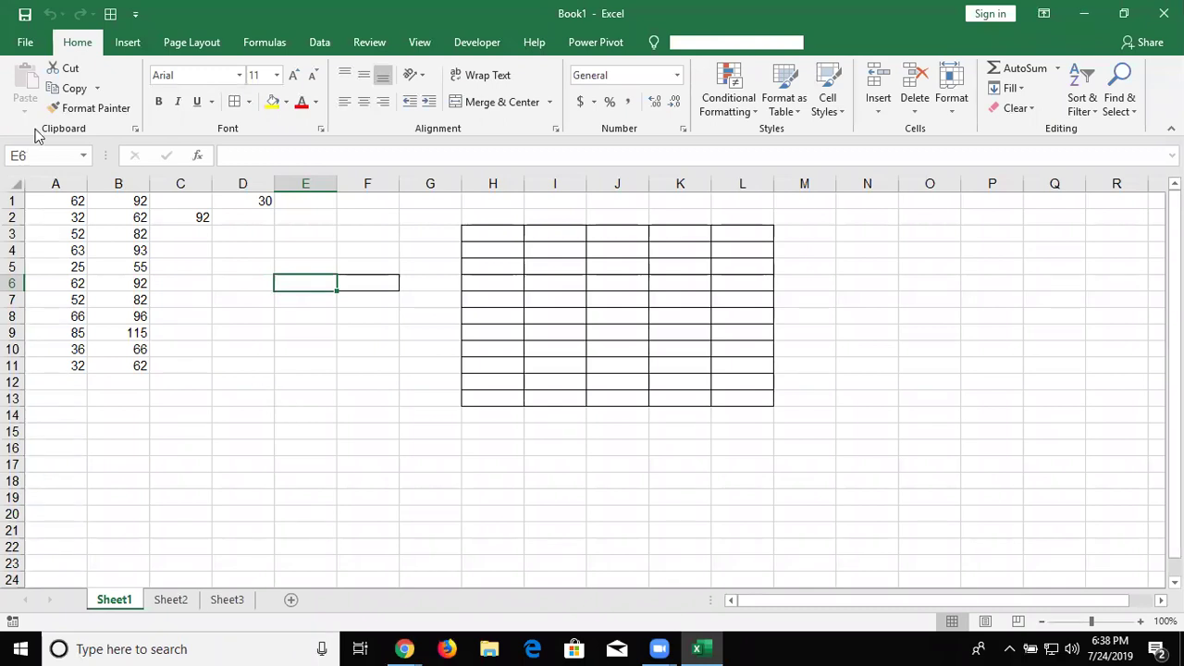
Step: Open the data workbook from the File > Open recent workbooks list
click(25, 46)
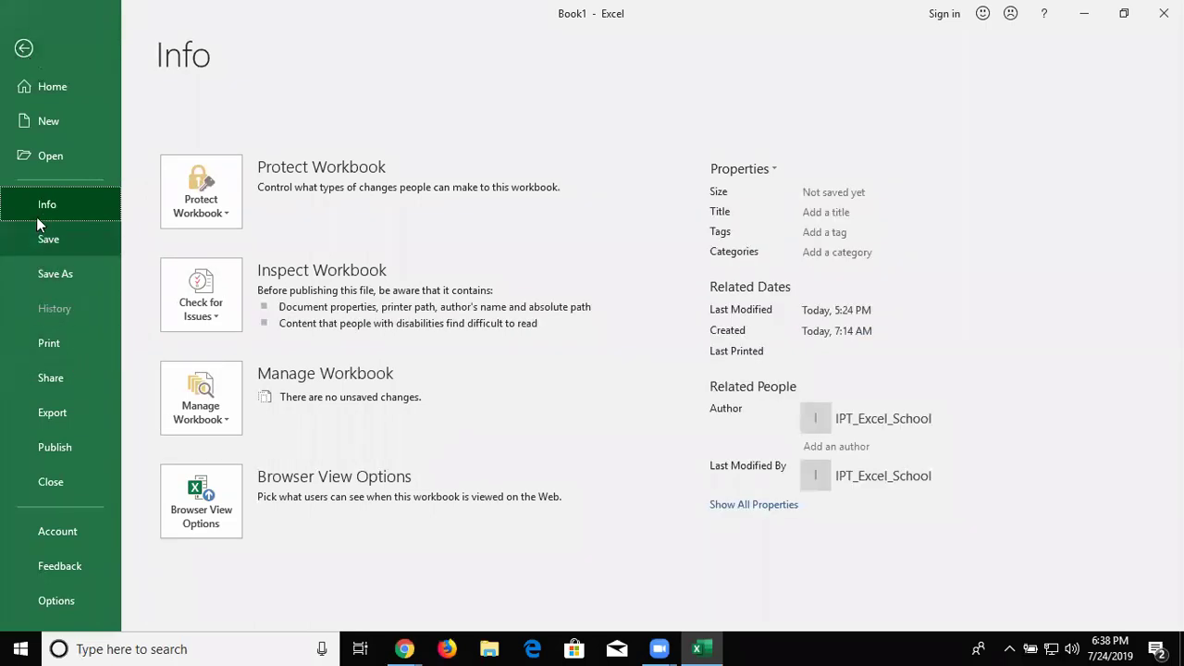
click(75, 158)
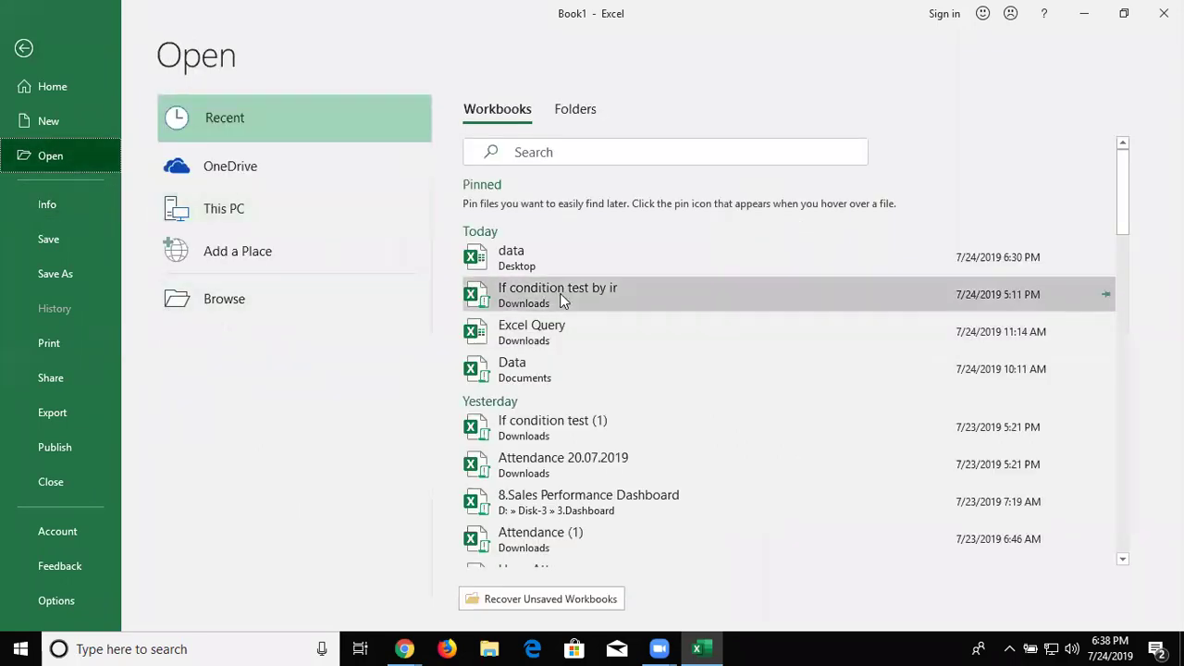
scroll(581, 283, down, 10)
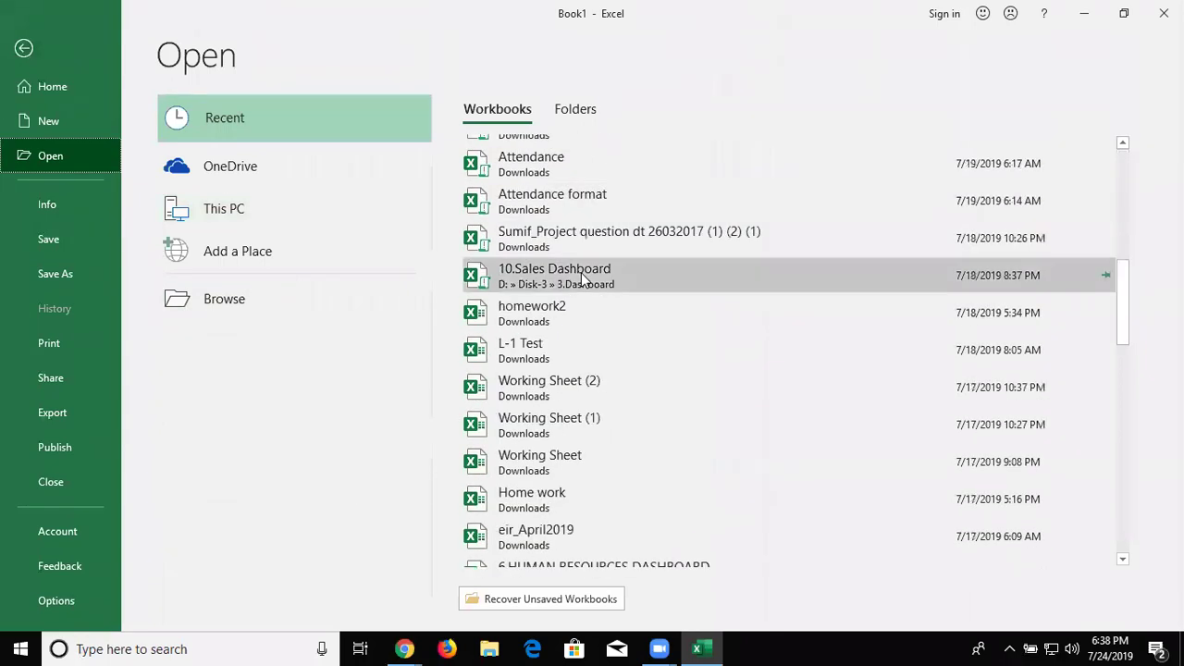
scroll(581, 274, down, 3)
scroll(581, 274, down, 3)
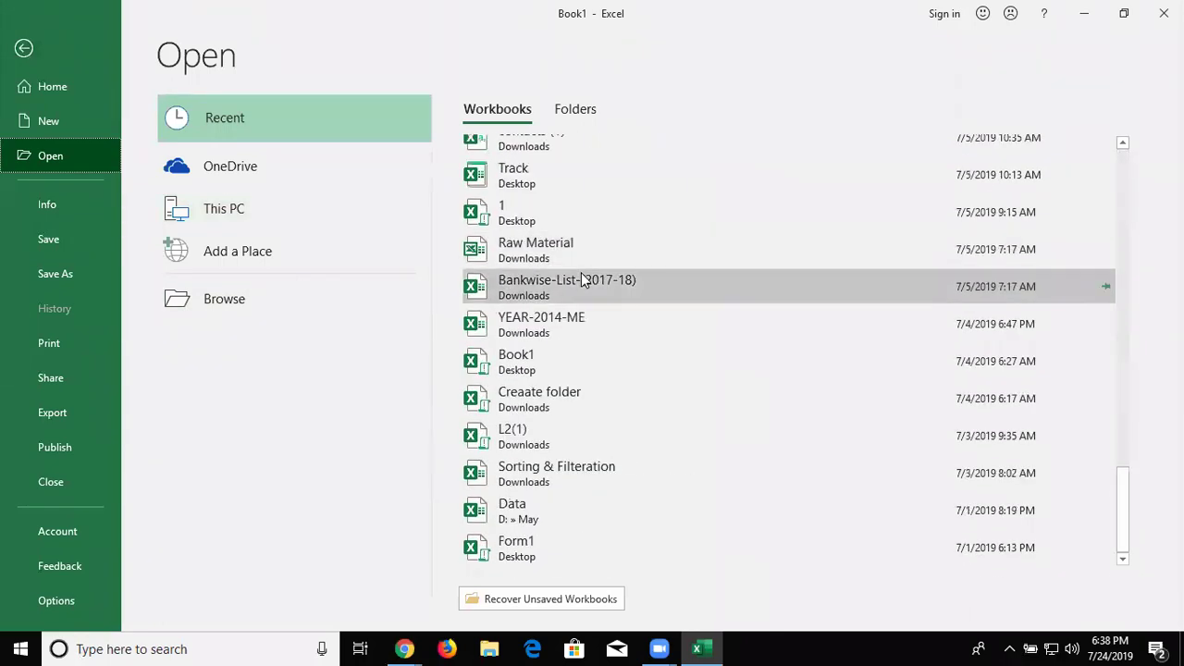
scroll(581, 274, up, 3)
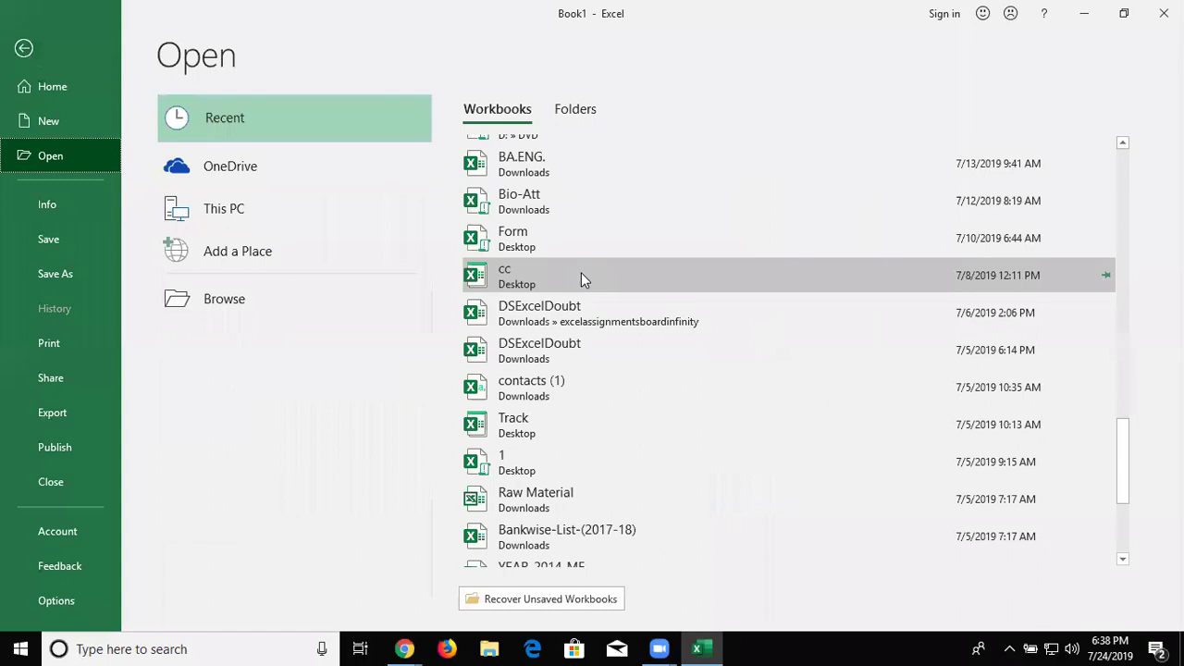
click(510, 270)
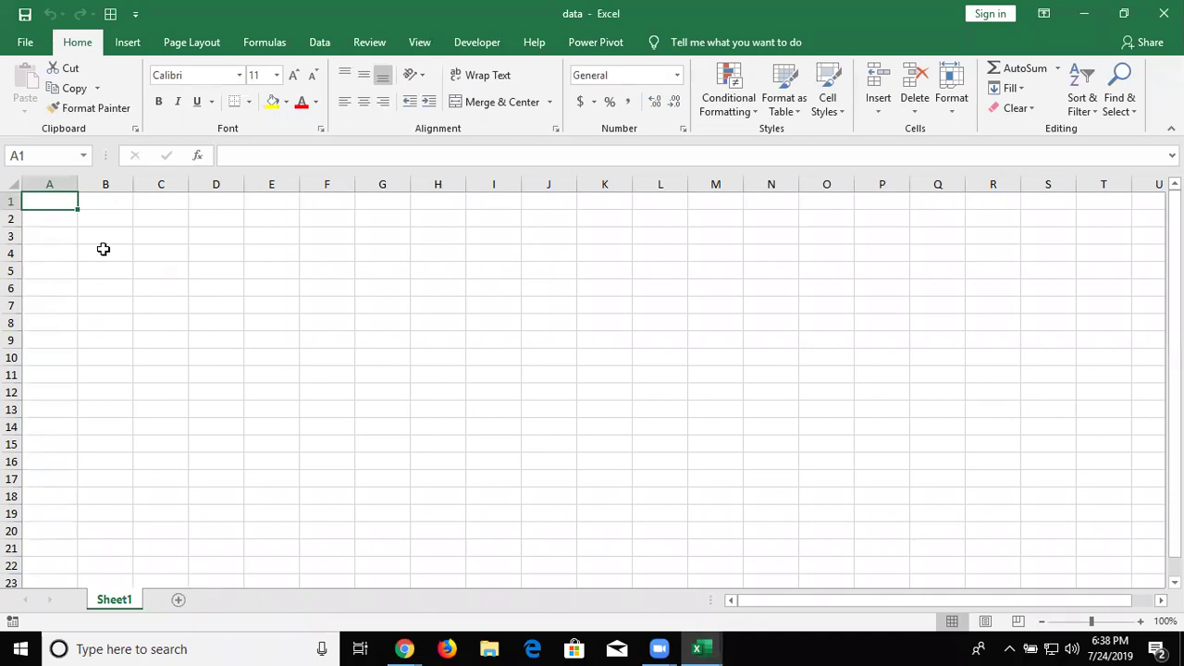
Step: Close the empty data workbook and cancel Book1's save prompt to keep it open
drag(48, 196, 346, 378)
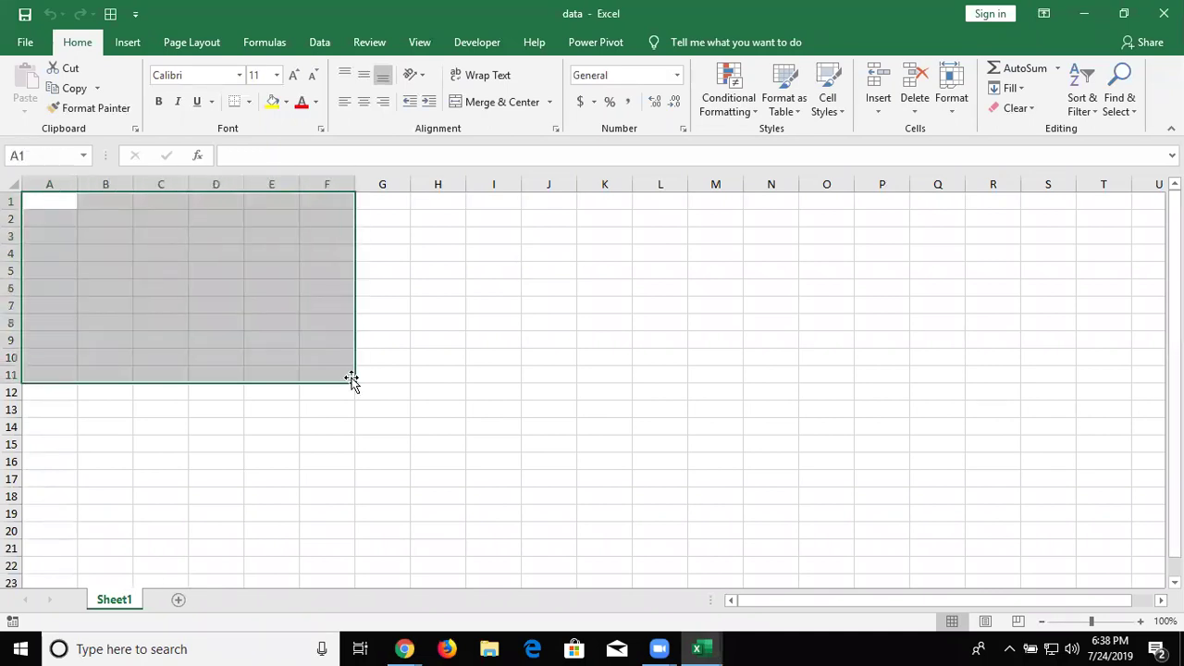
click(56, 286)
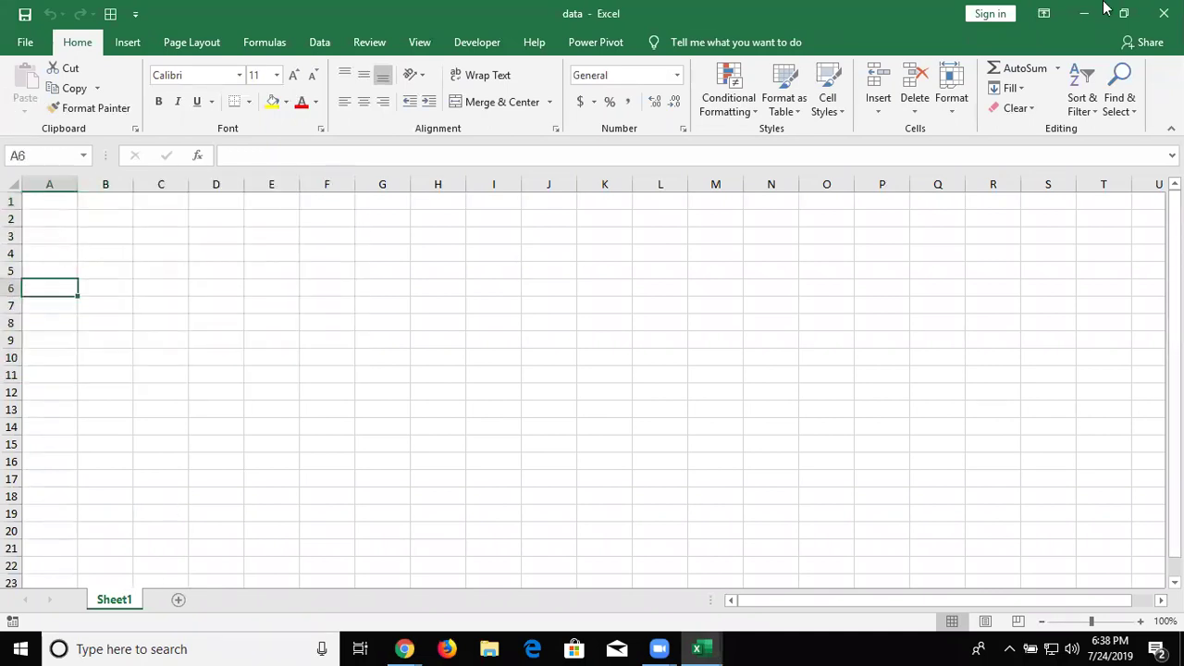
click(1163, 13)
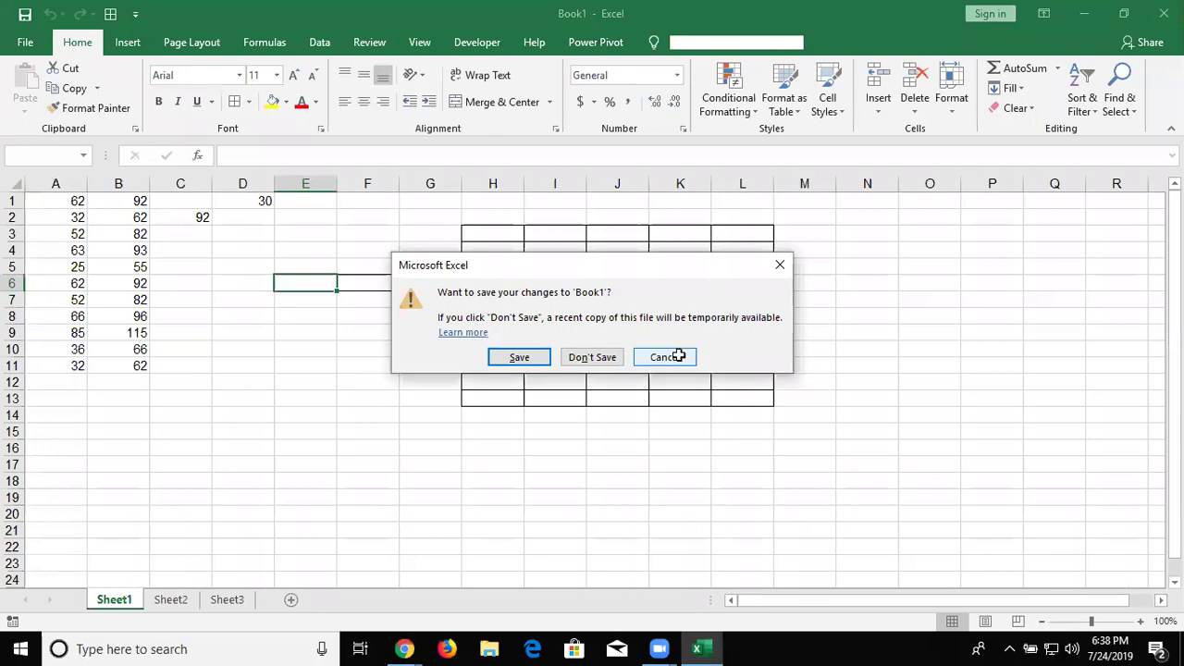
click(679, 355)
Step: Show Book1's File backstage Info page with its properties and protection options
click(18, 44)
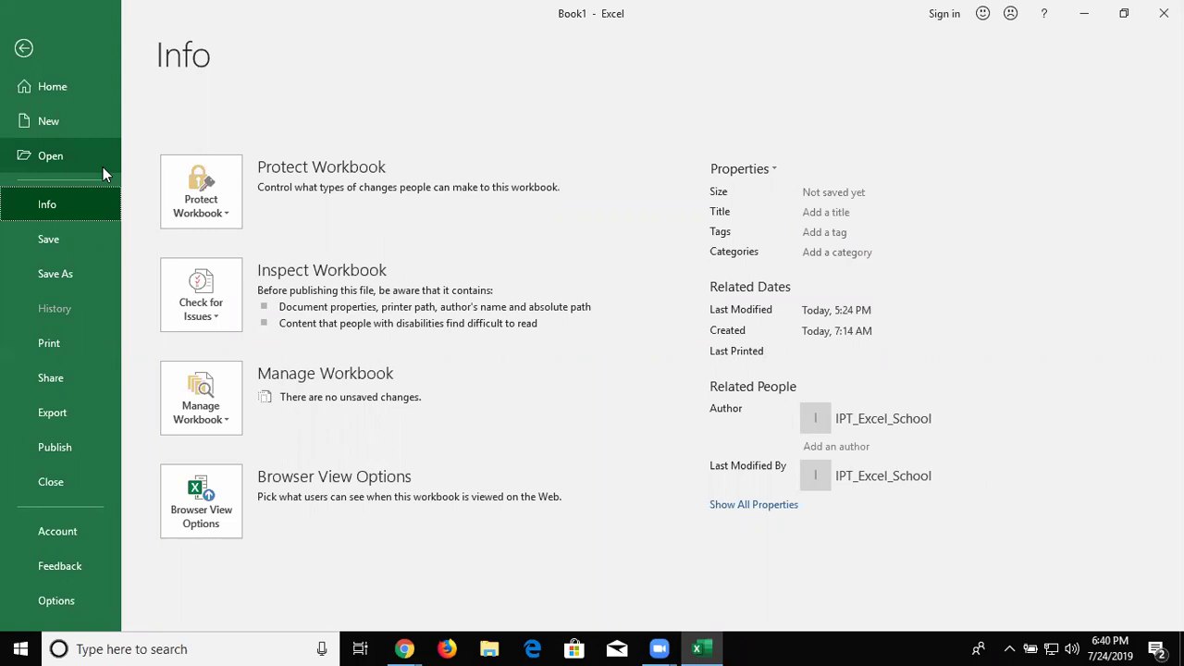
Step: Browse for a workbook via File > Open, cancel without opening anything, and return to Book1
click(24, 48)
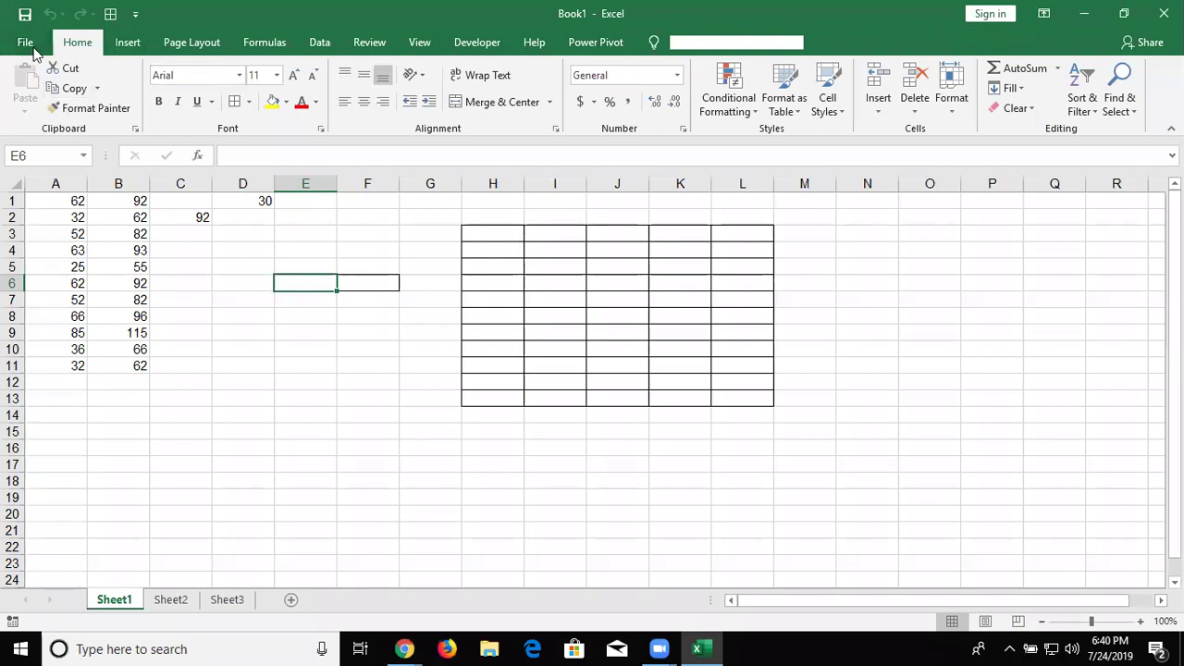
click(27, 45)
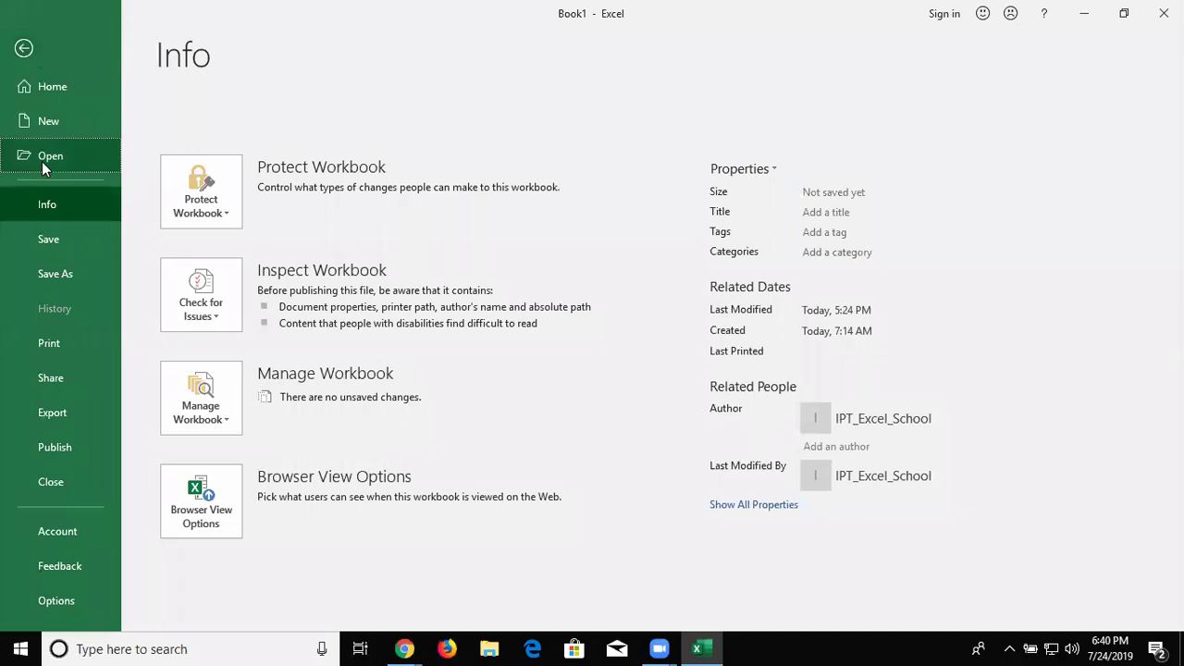
click(112, 157)
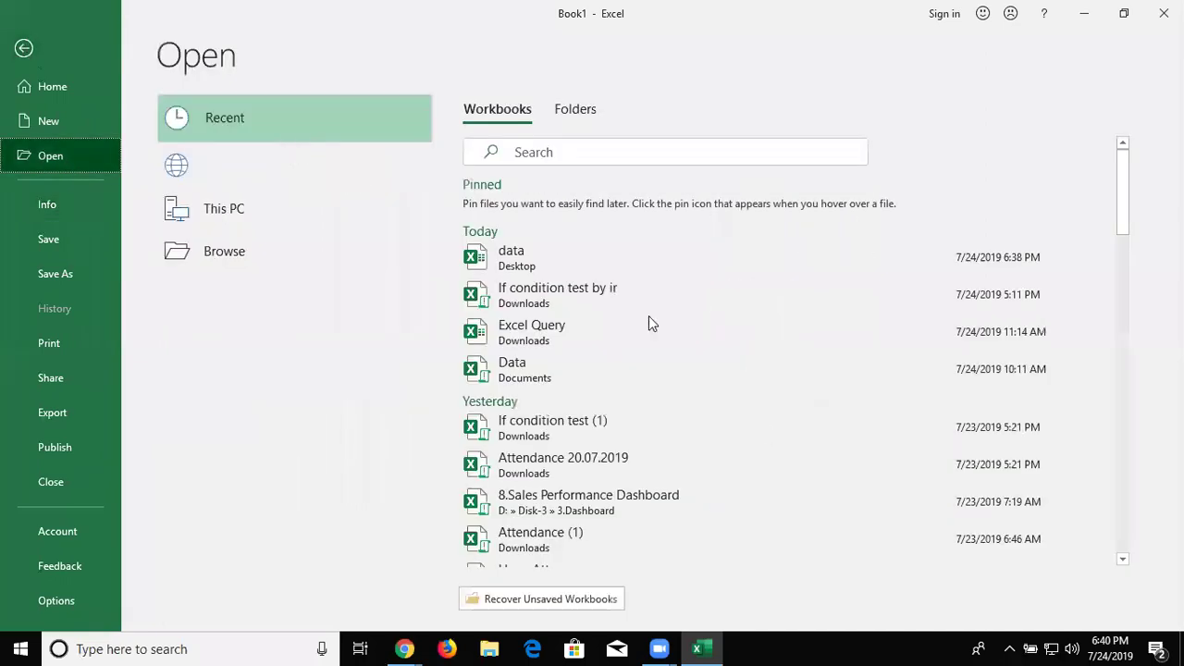
scroll(643, 319, down, 3)
scroll(633, 314, up, 3)
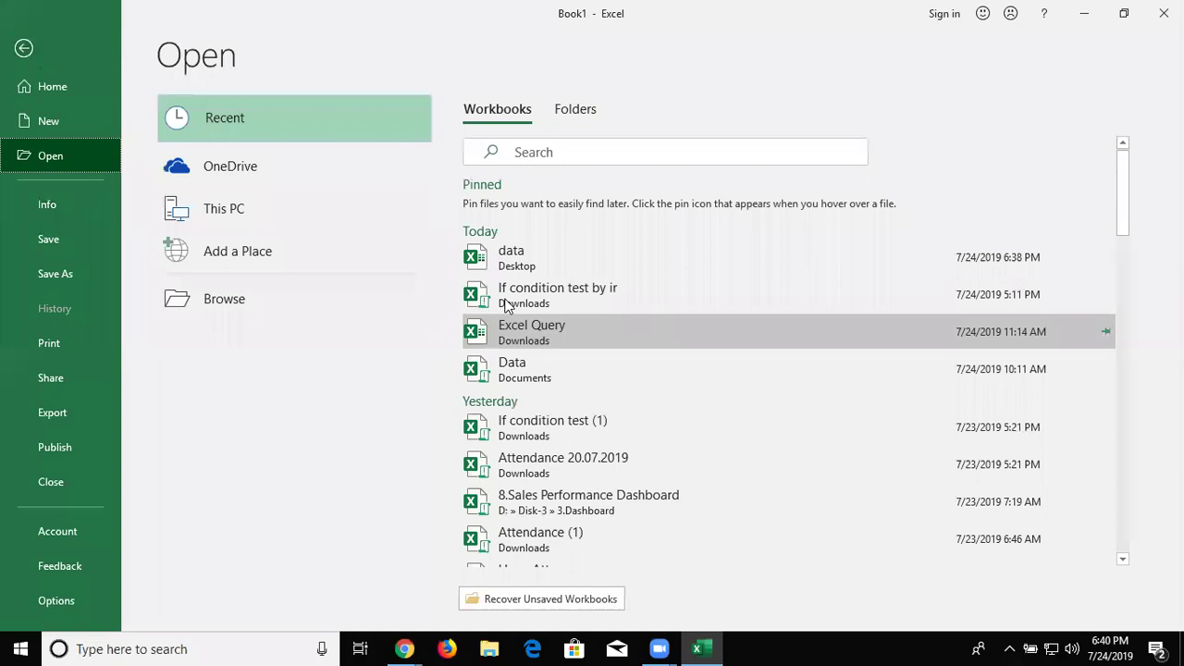
click(190, 309)
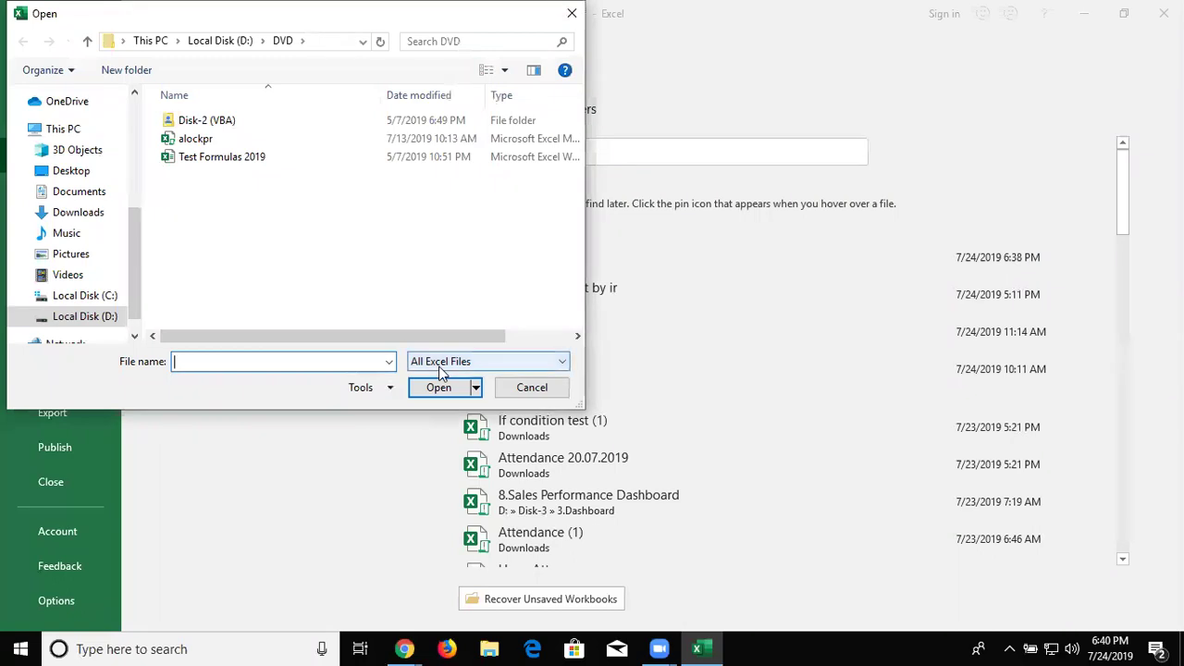
click(522, 388)
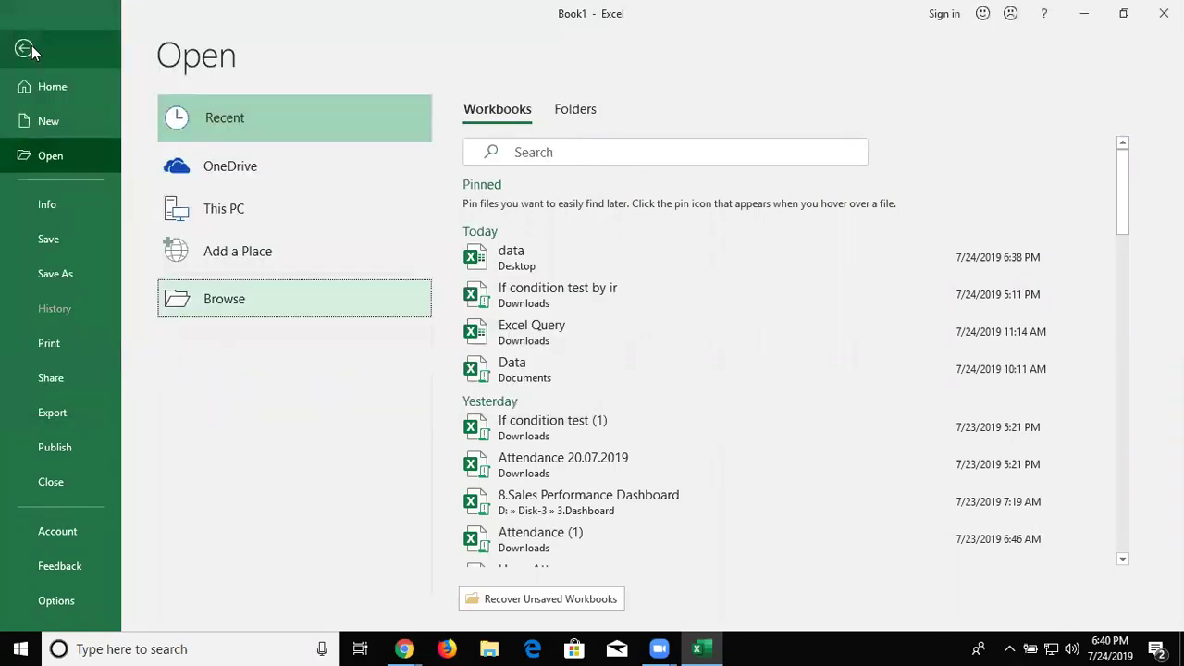
click(25, 48)
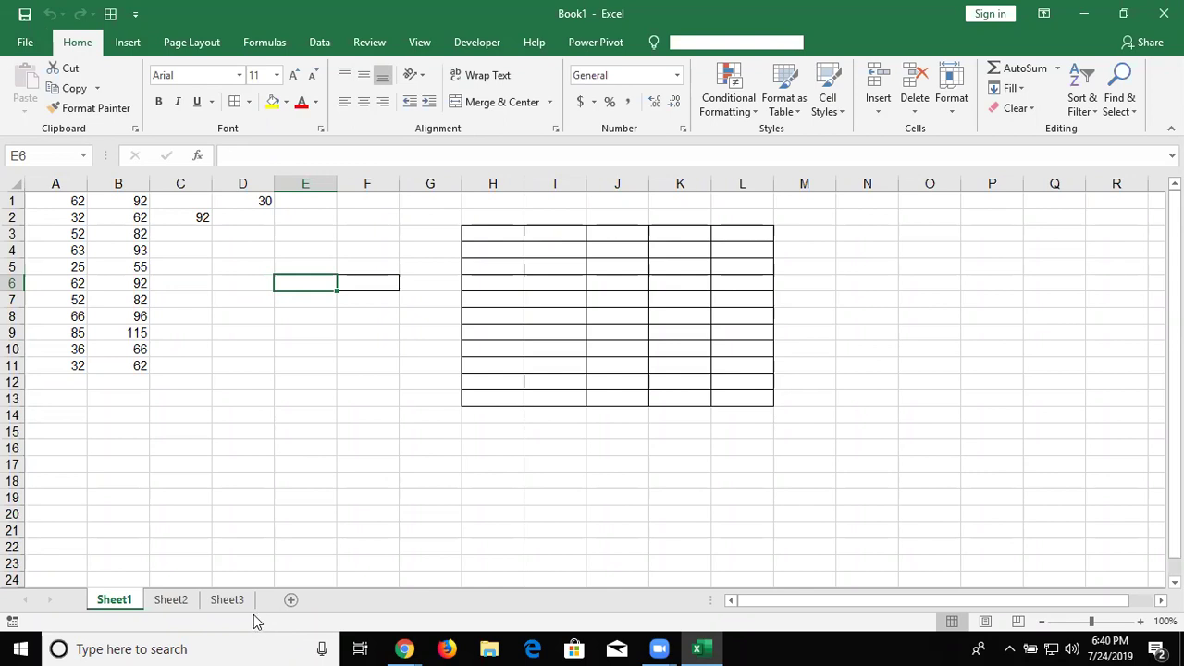
Step: Select Book1's numbers in A1:B11, then open the Data workbook from the recent list
click(51, 200)
mouse_move(51, 201)
mouse_down()
mouse_move(105, 249)
mouse_move(139, 365)
mouse_up()
click(154, 472)
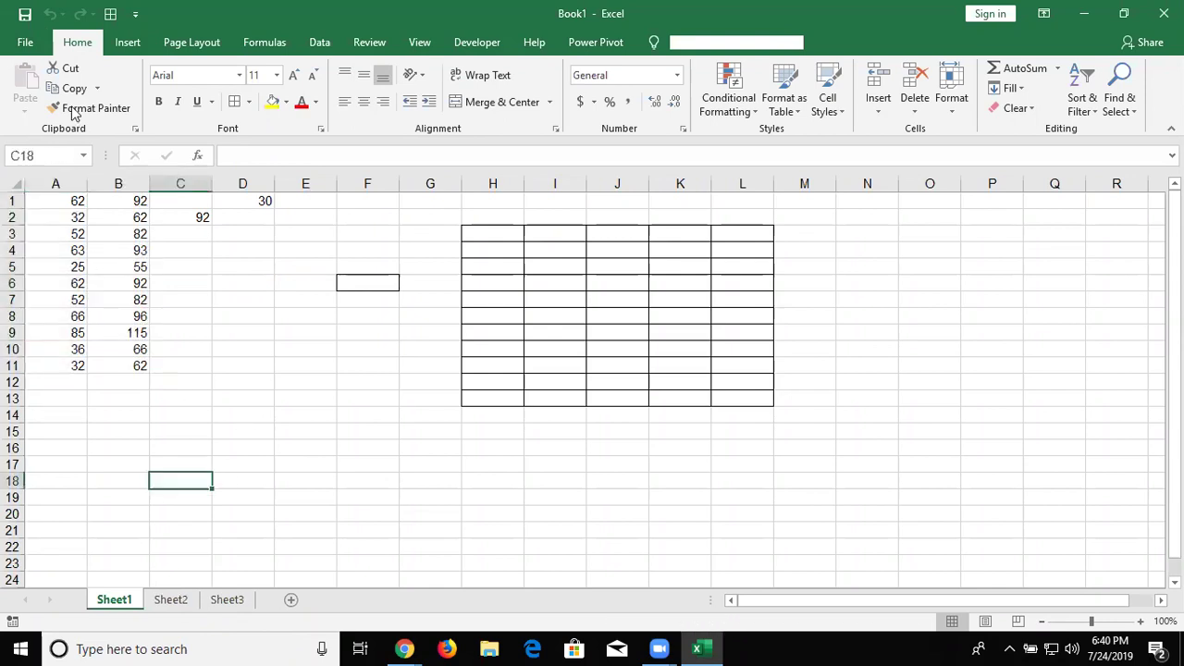
click(26, 47)
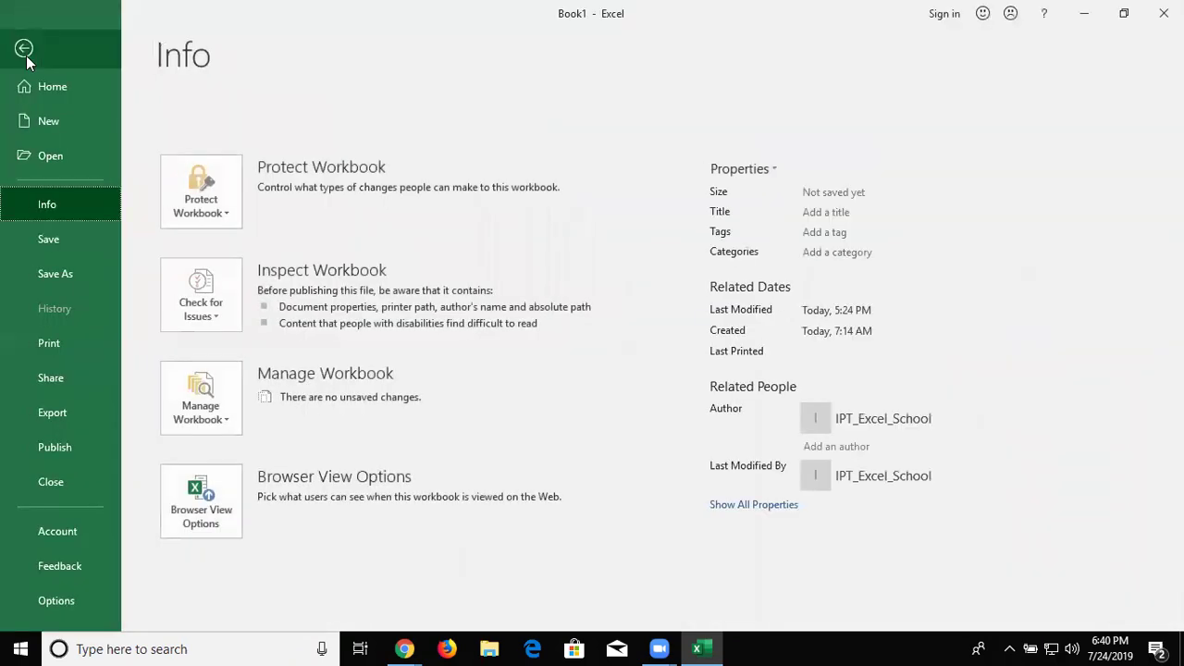
click(48, 158)
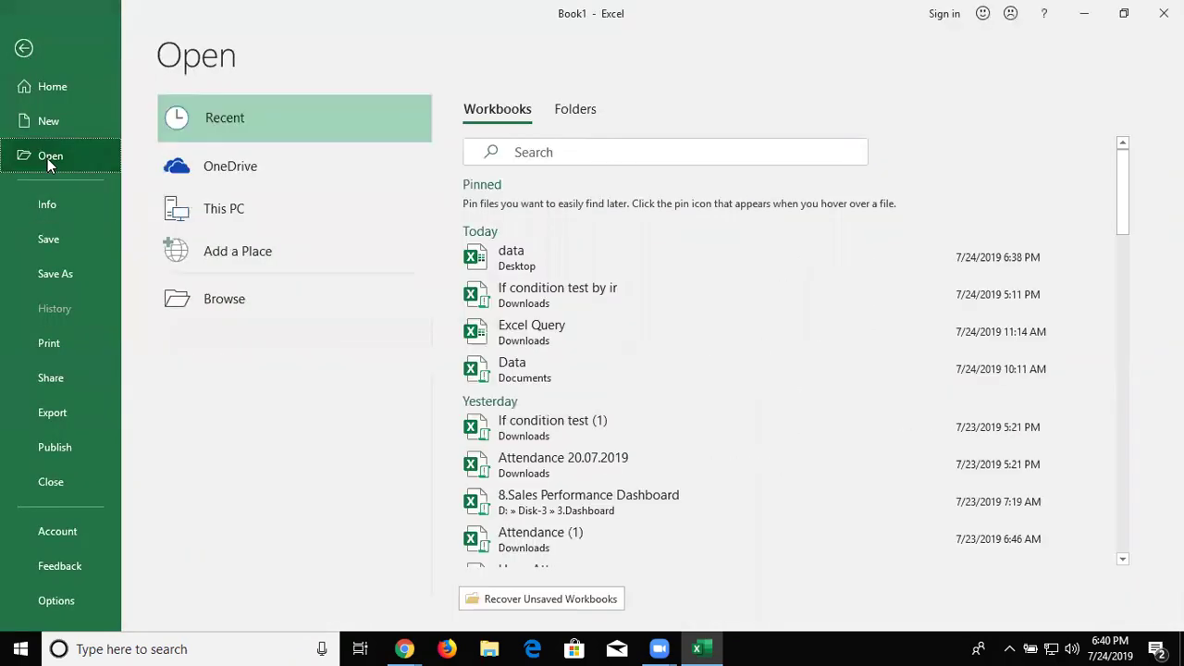
click(523, 373)
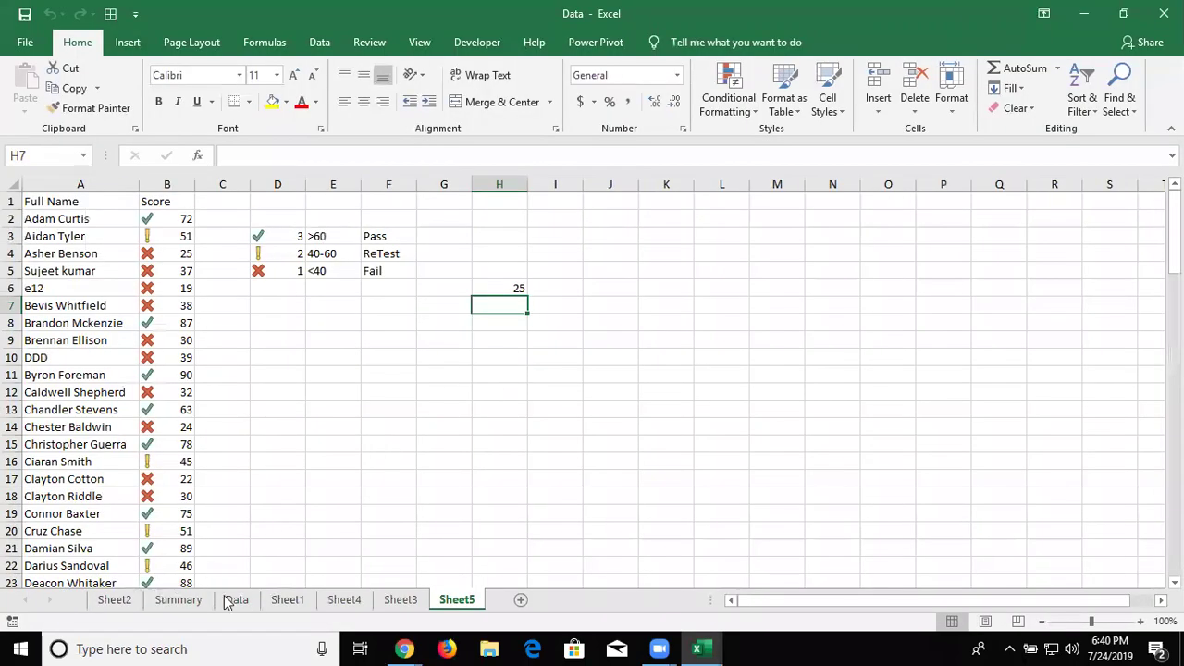
Step: On the Data sheet, select the employee table A1:I10 and copy it
click(234, 600)
click(403, 286)
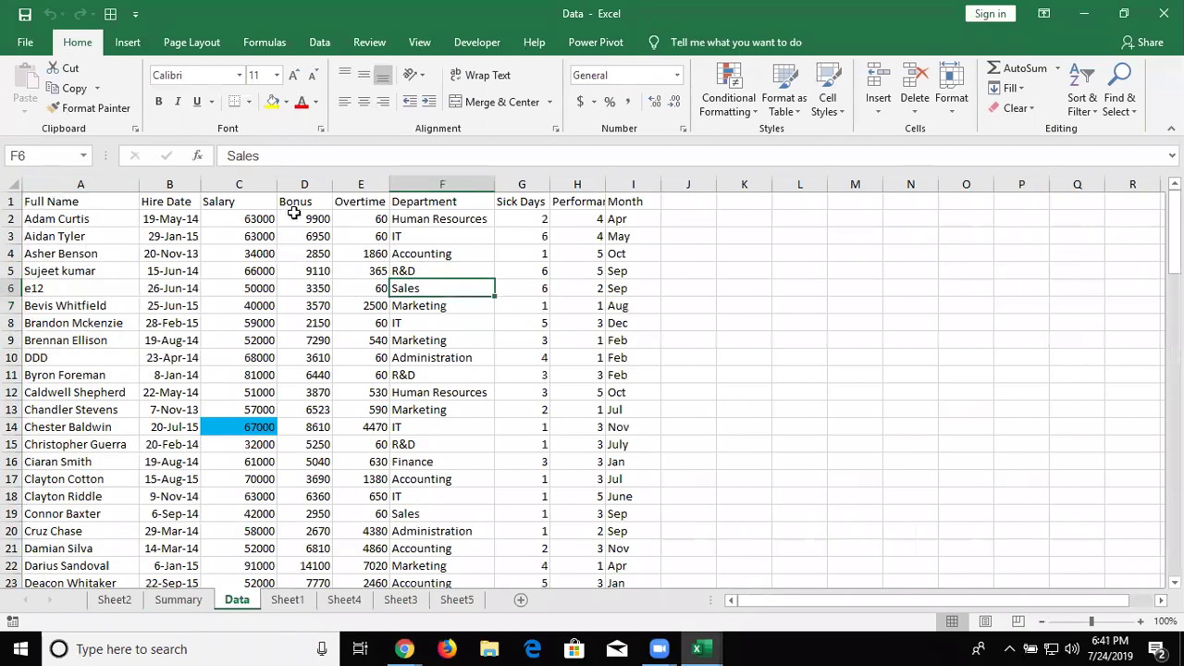
drag(57, 201, 701, 272)
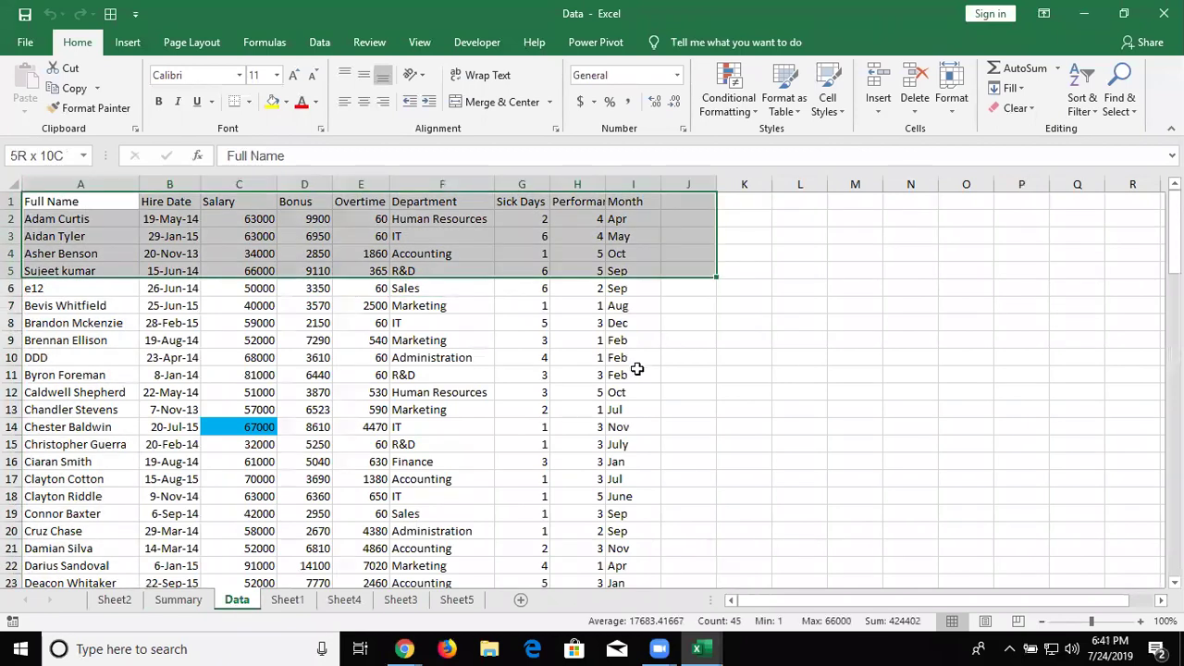
drag(635, 353, 634, 359)
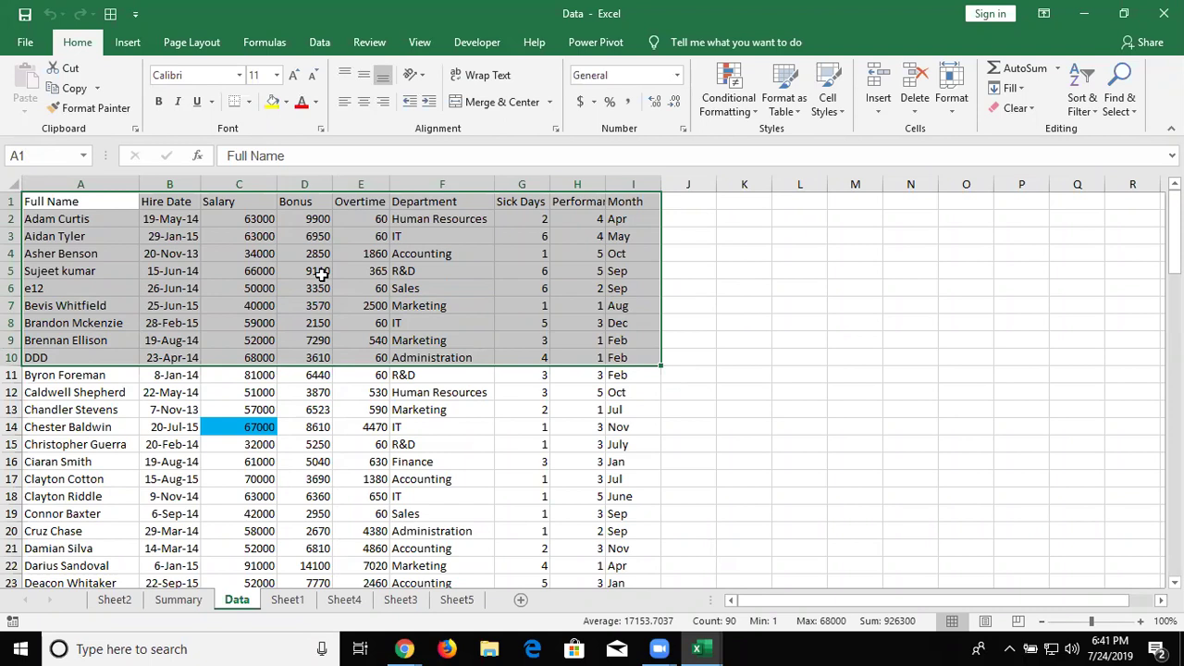
click(56, 92)
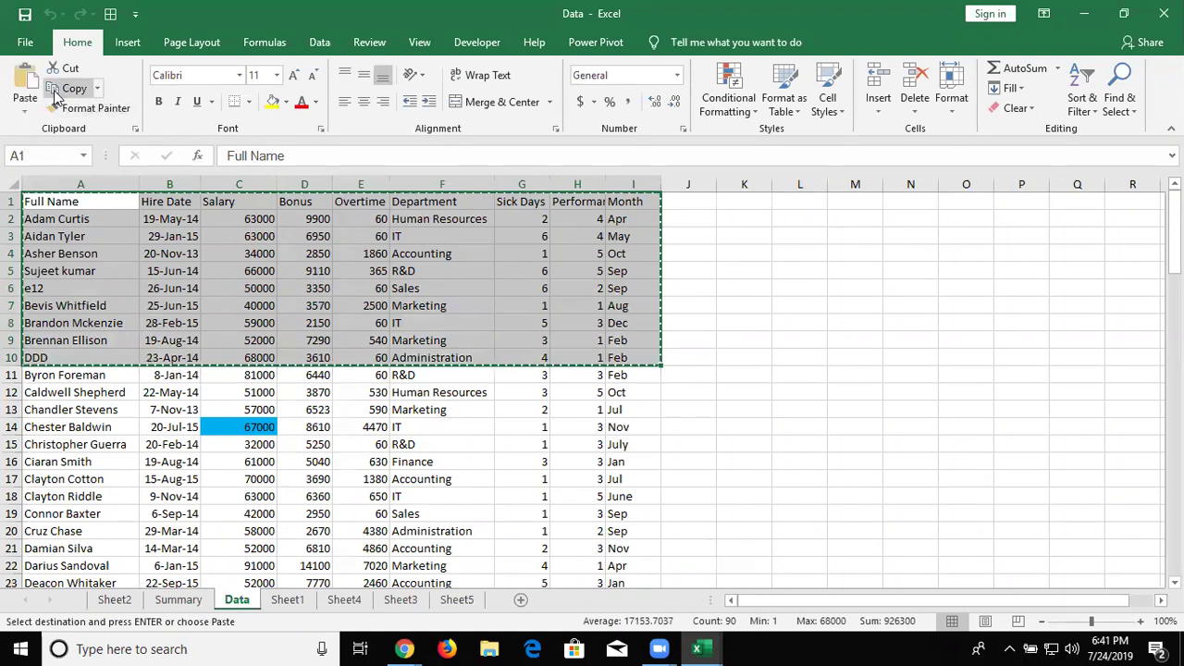
Step: Paste the employee rows into A1 of new blank workbook Book4 and bring up Save As
click(26, 41)
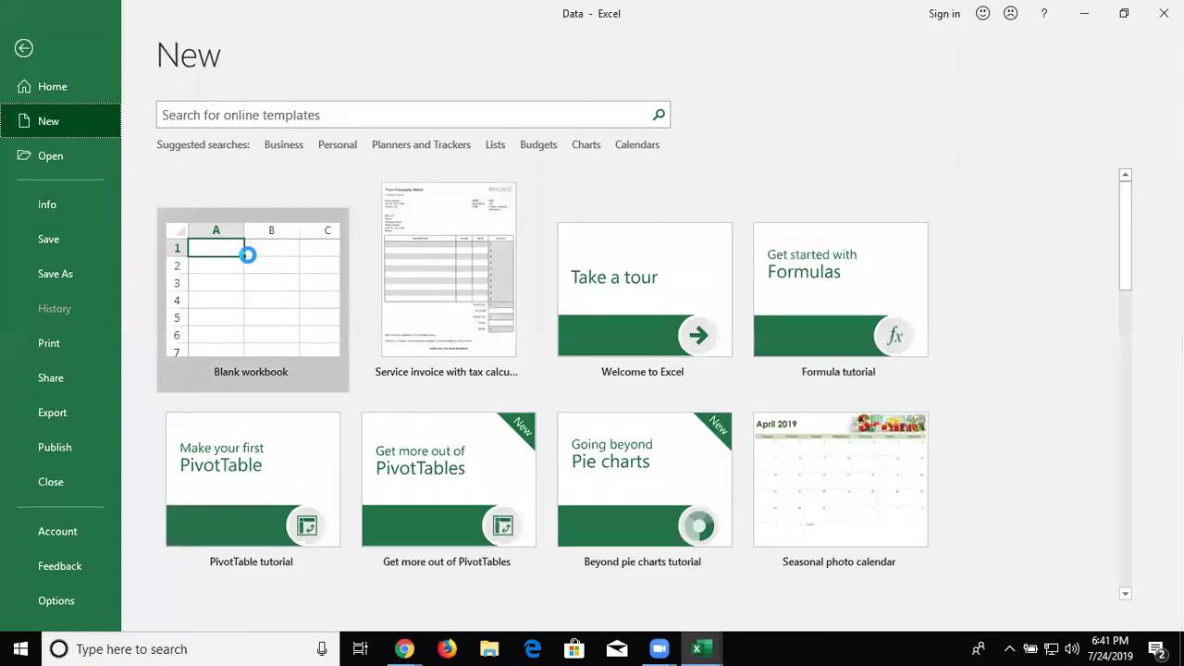
click(247, 255)
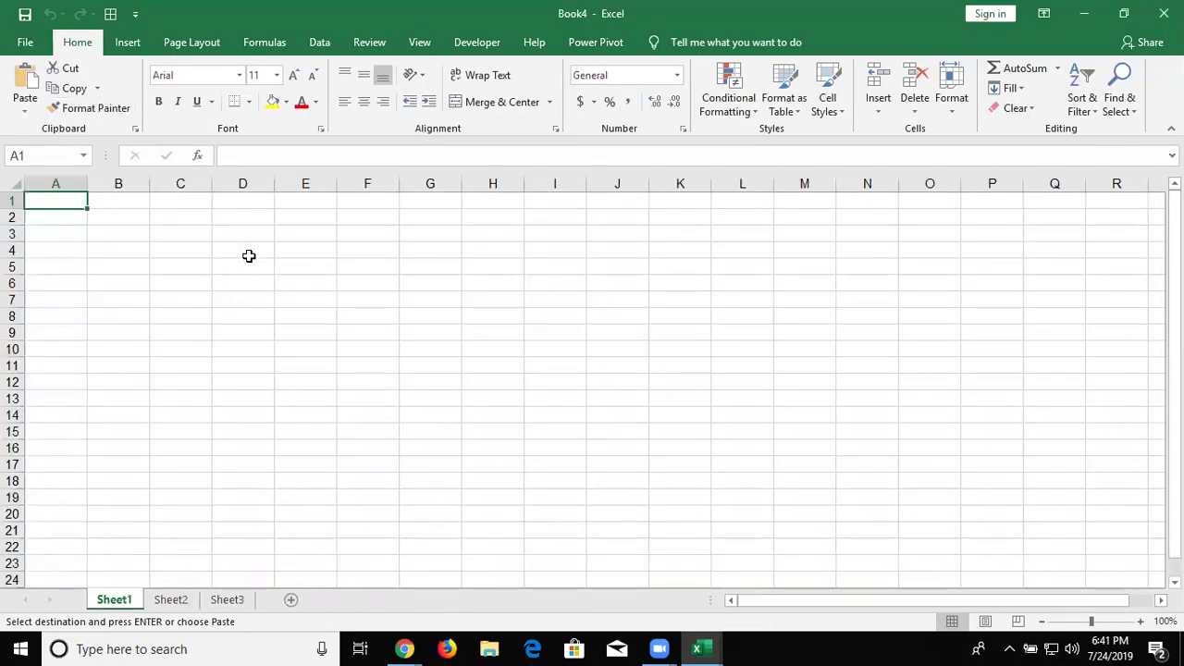
key(ctrl+v)
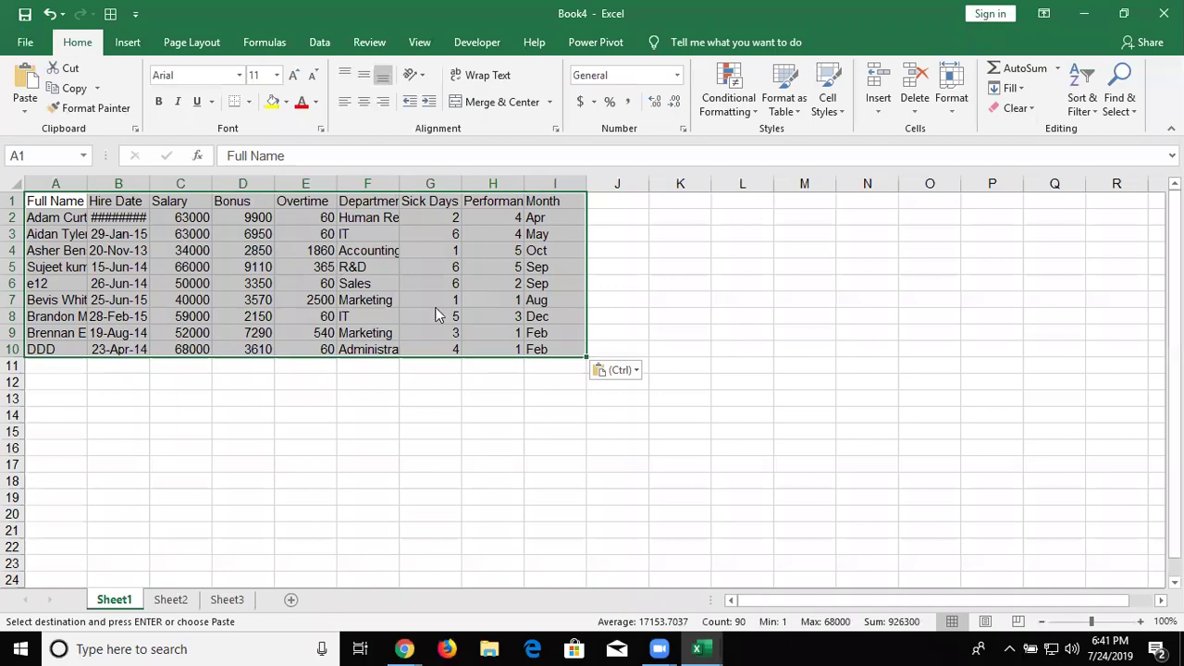
key(ctrl+s)
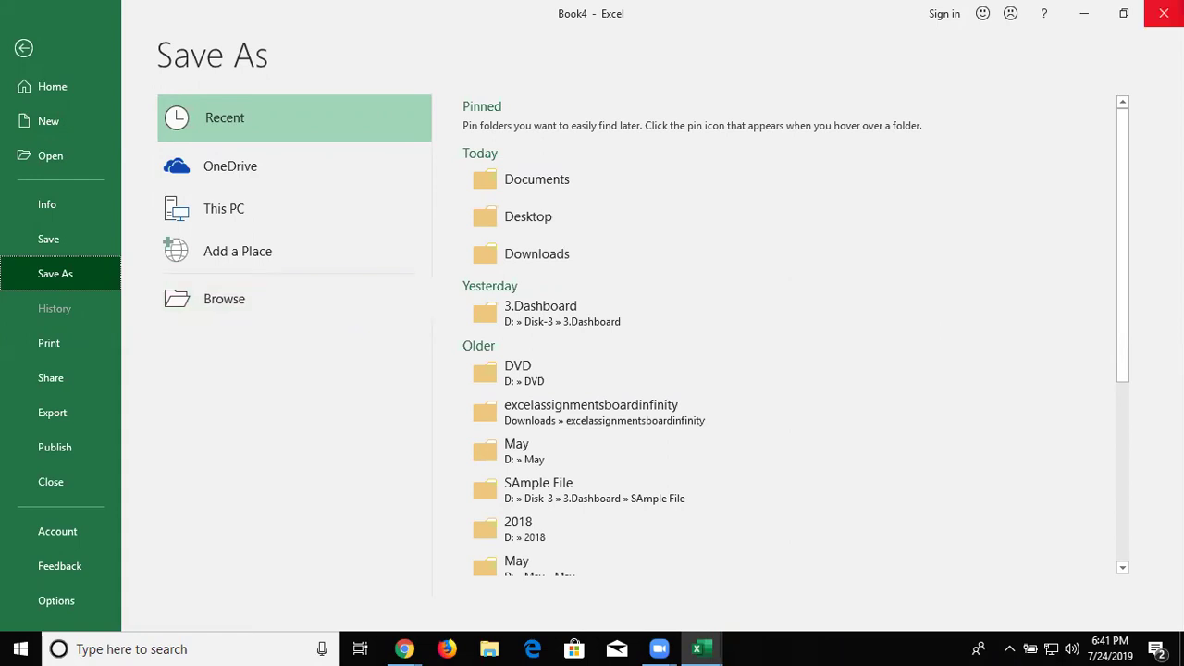
Step: Close Book4 without saving and return to the Data worksheet through its Info page
click(1164, 13)
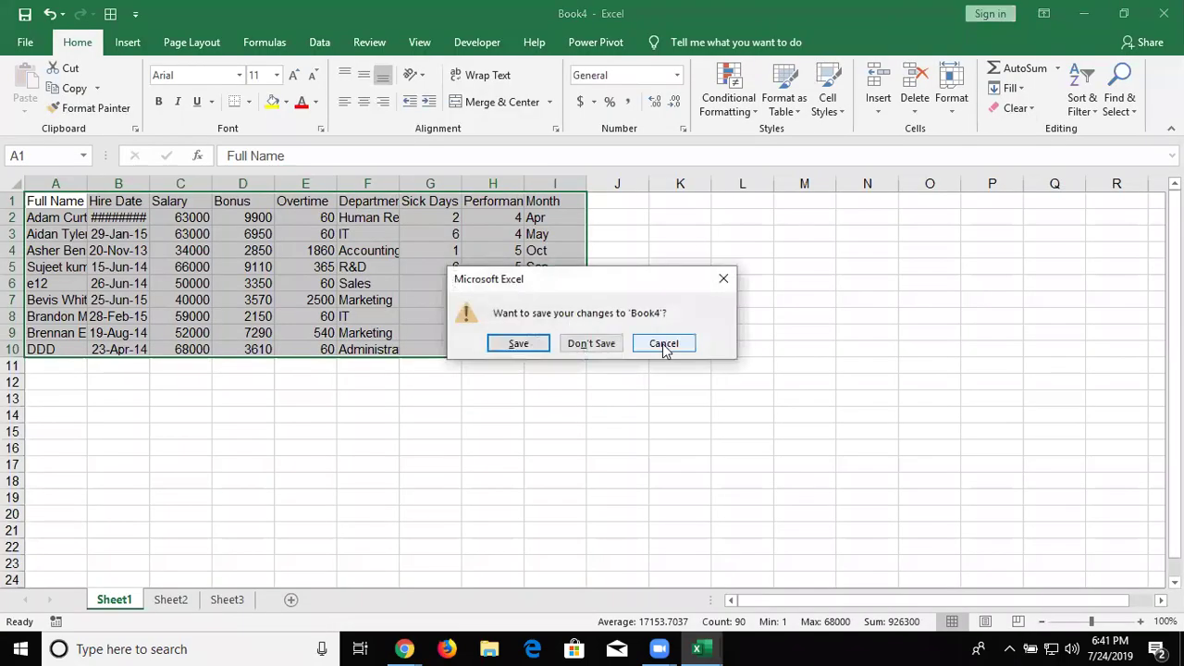
click(663, 343)
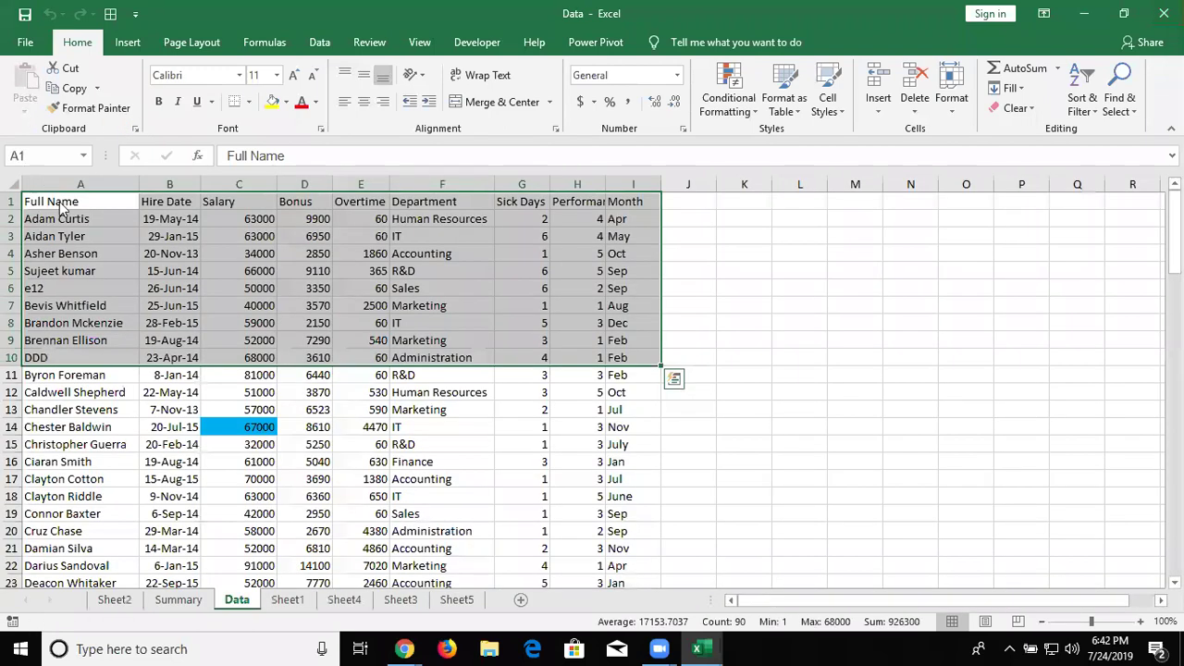
key(alt+f)
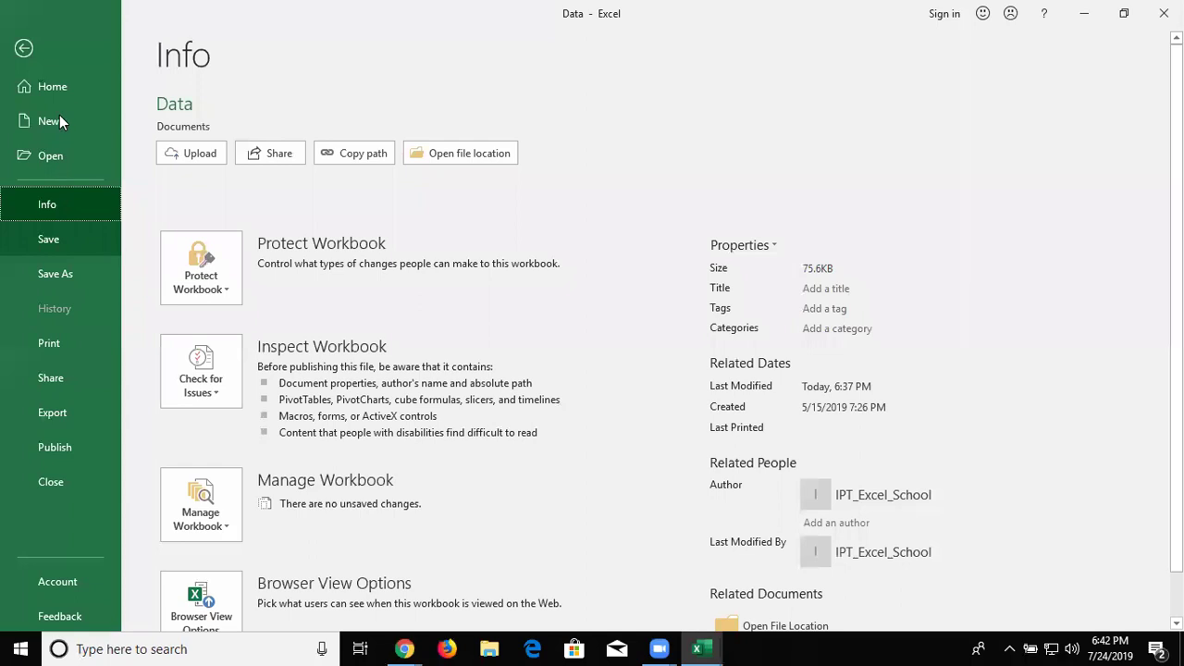
click(23, 61)
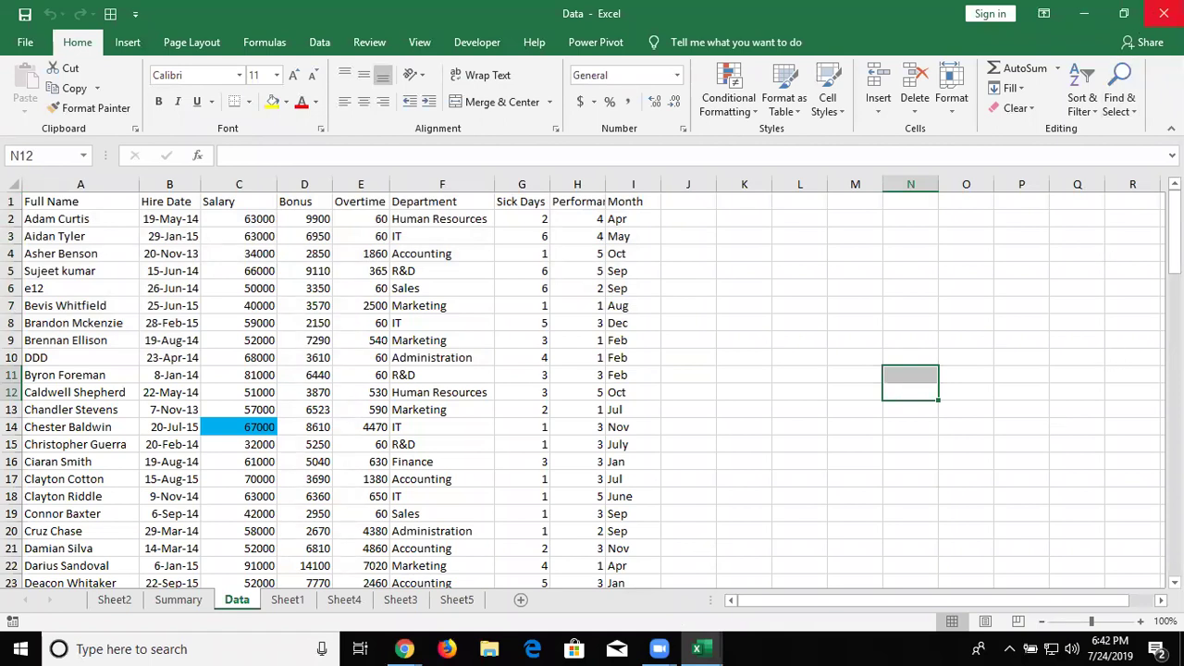
Step: Close the Data and Book1 workbooks, discarding Book1's changes and quitting Excel
click(1157, 16)
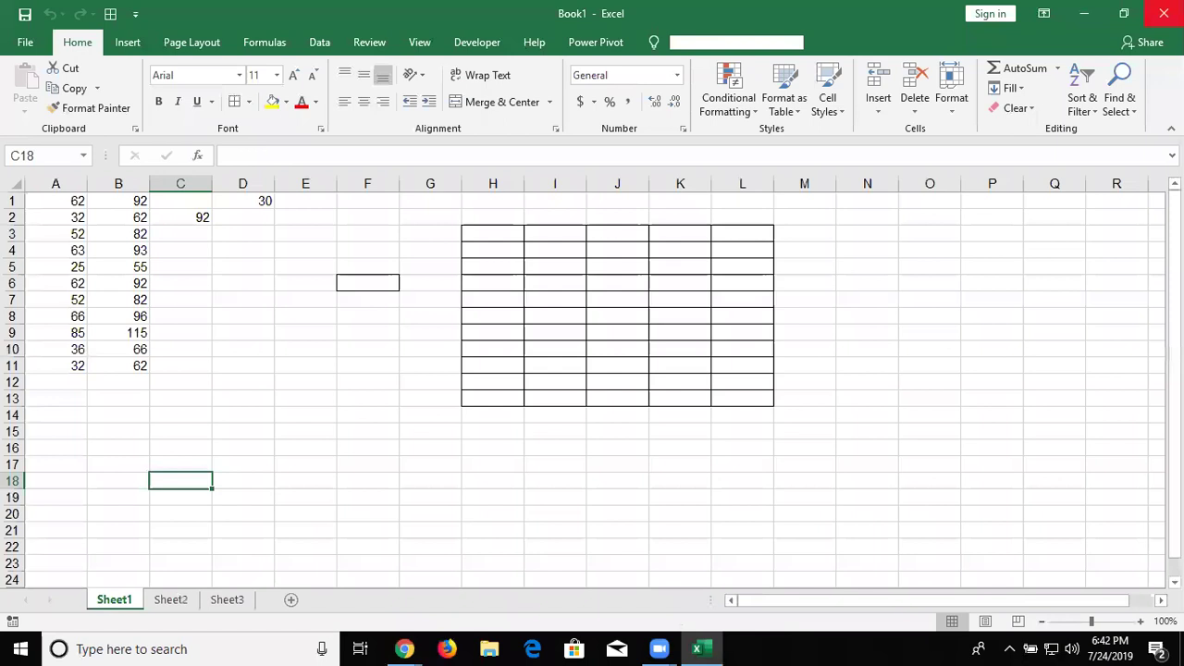
click(1164, 13)
click(588, 357)
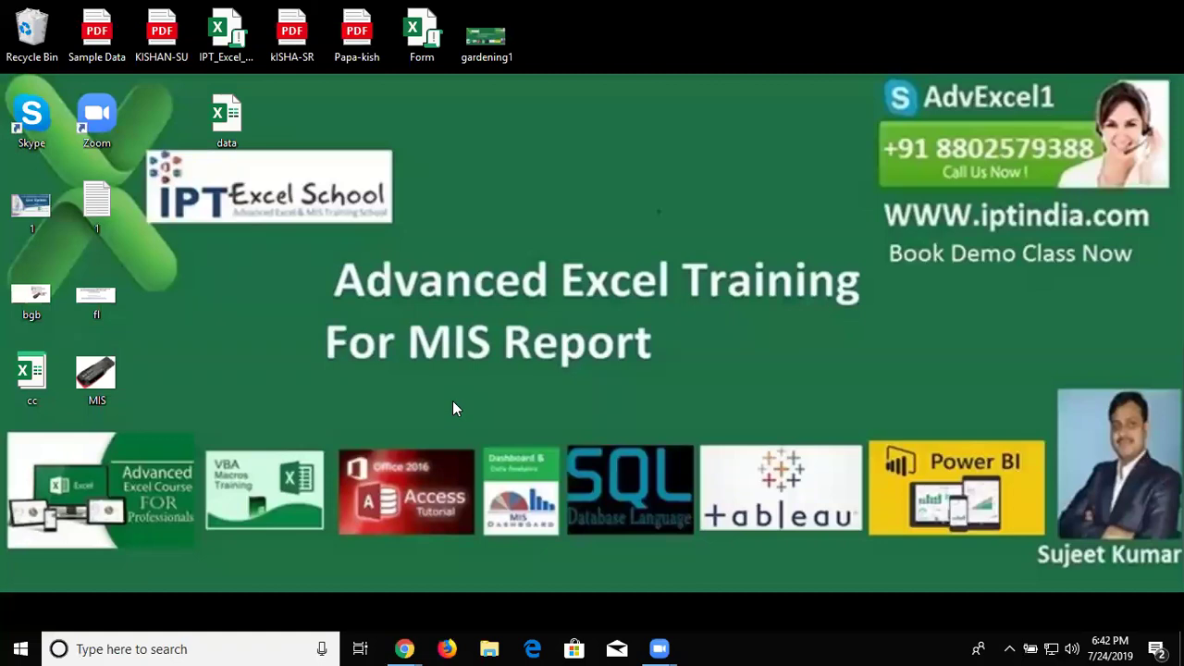
Step: Relaunch Excel from Start search, decline the default prompt, and create a maximised blank workbook
key(super)
text(ex)
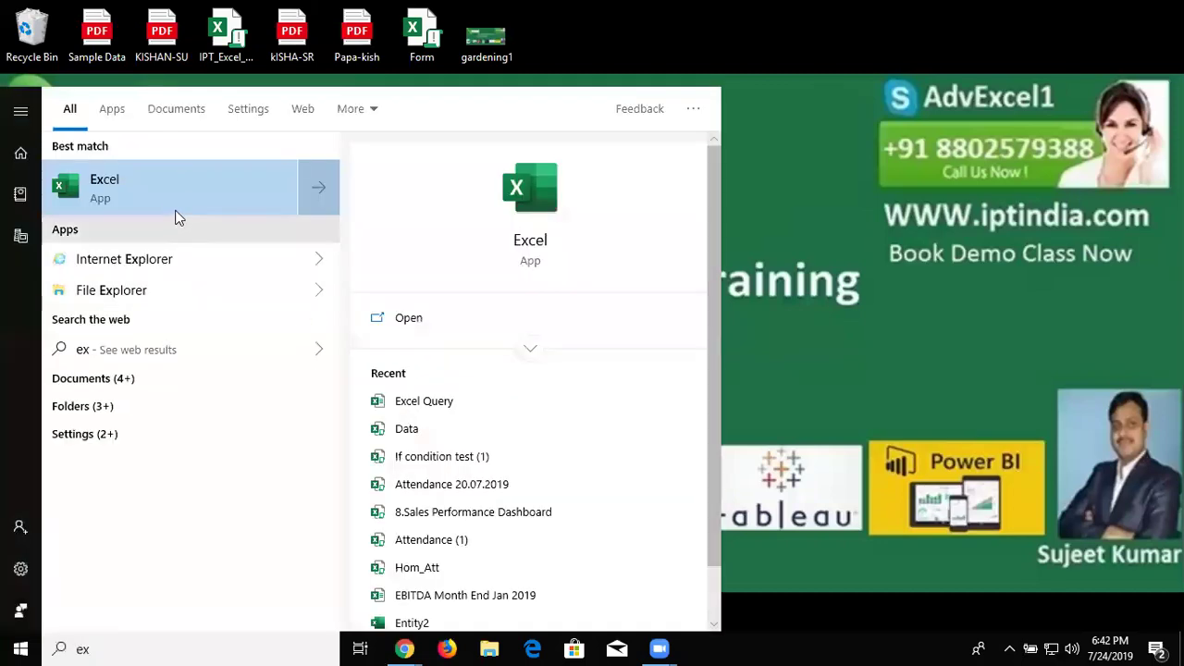
click(178, 212)
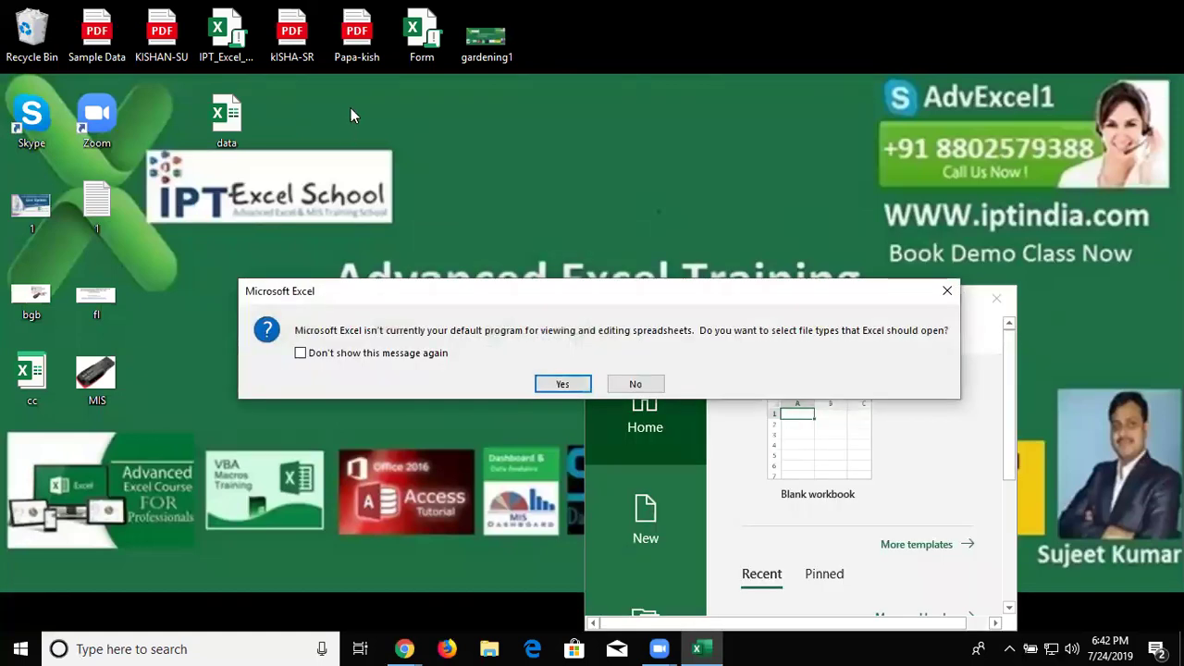
click(640, 383)
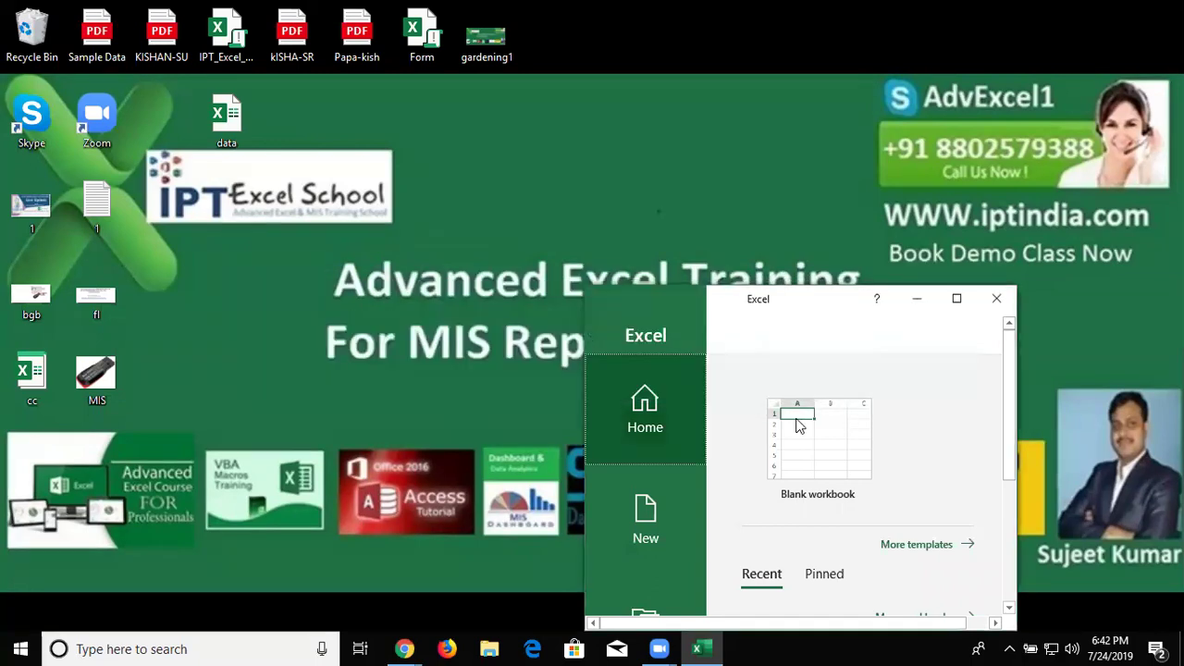
click(958, 298)
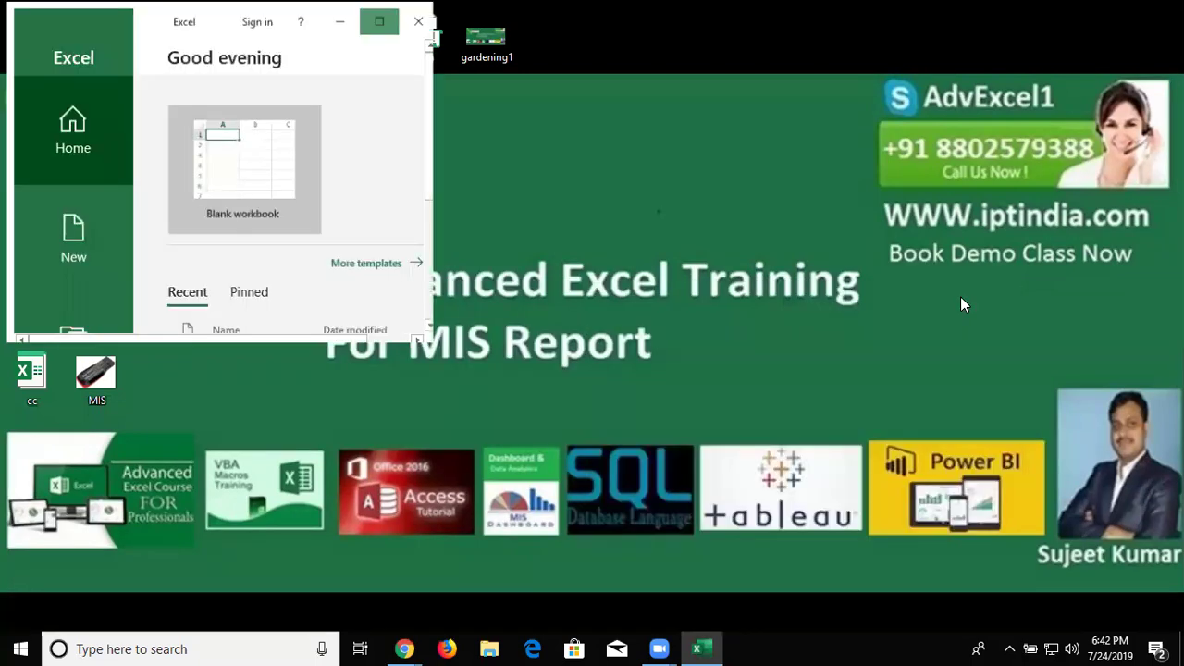
click(210, 197)
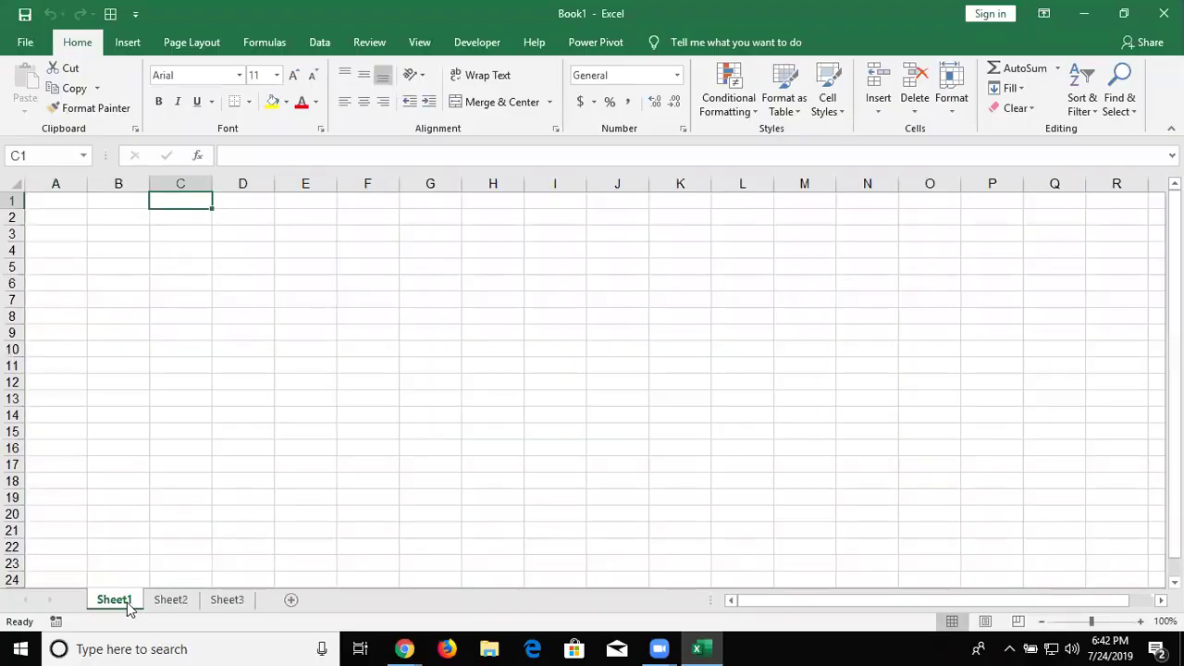
click(230, 271)
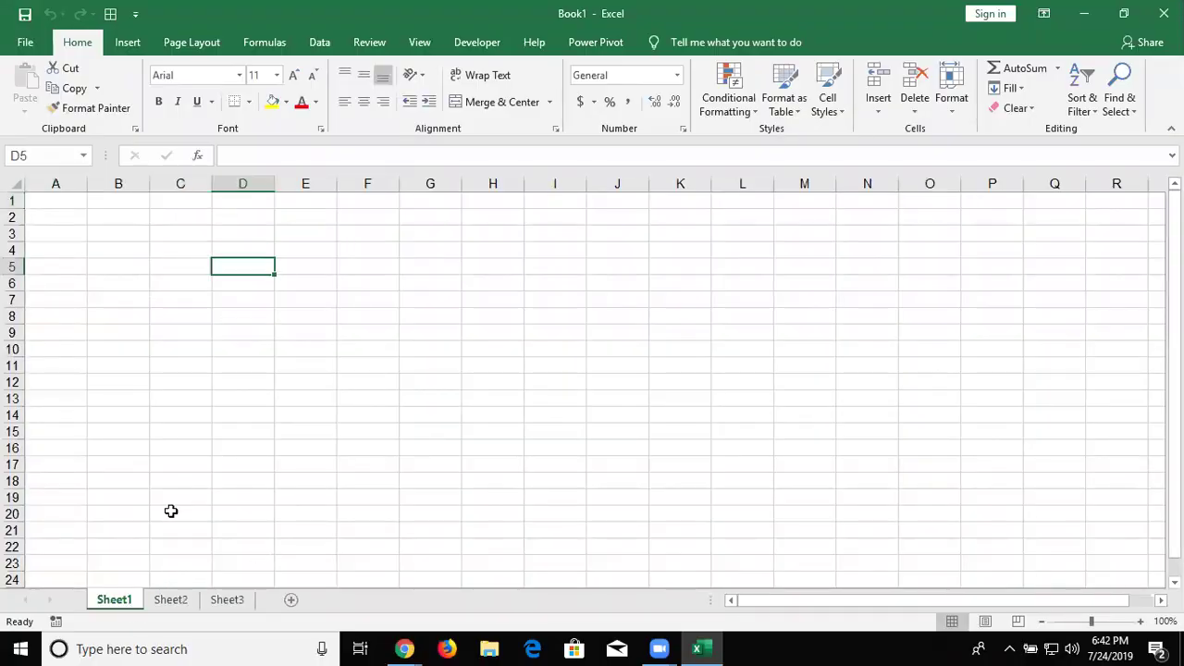
click(176, 601)
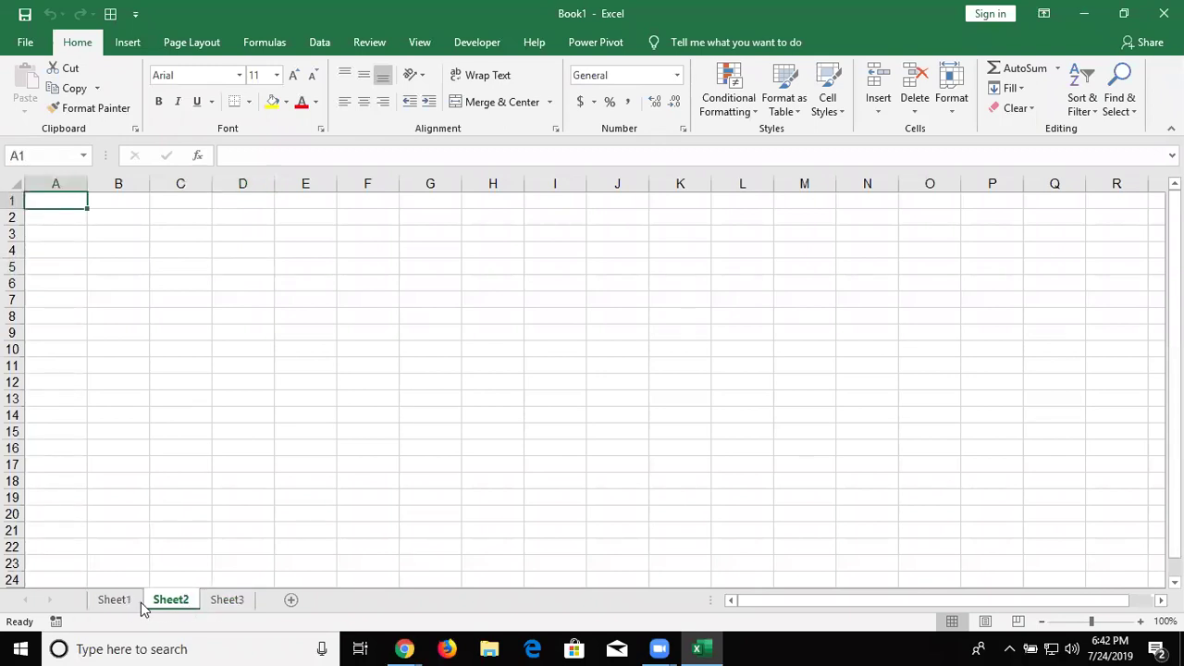
click(127, 600)
click(171, 601)
click(223, 607)
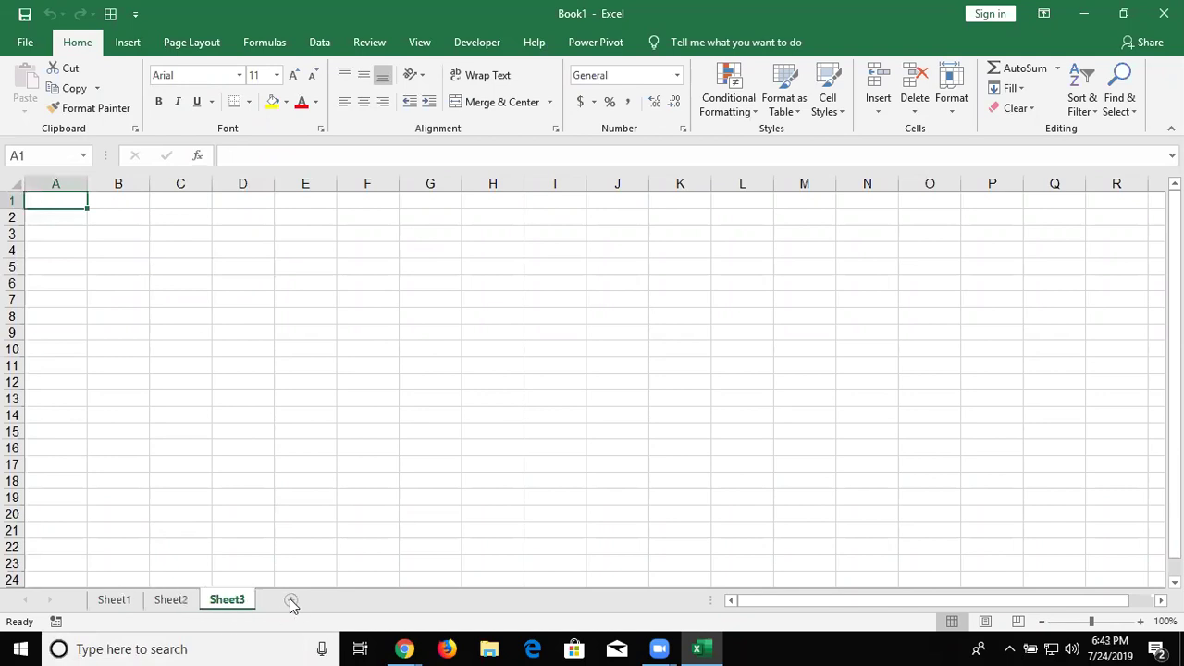
click(109, 601)
click(48, 184)
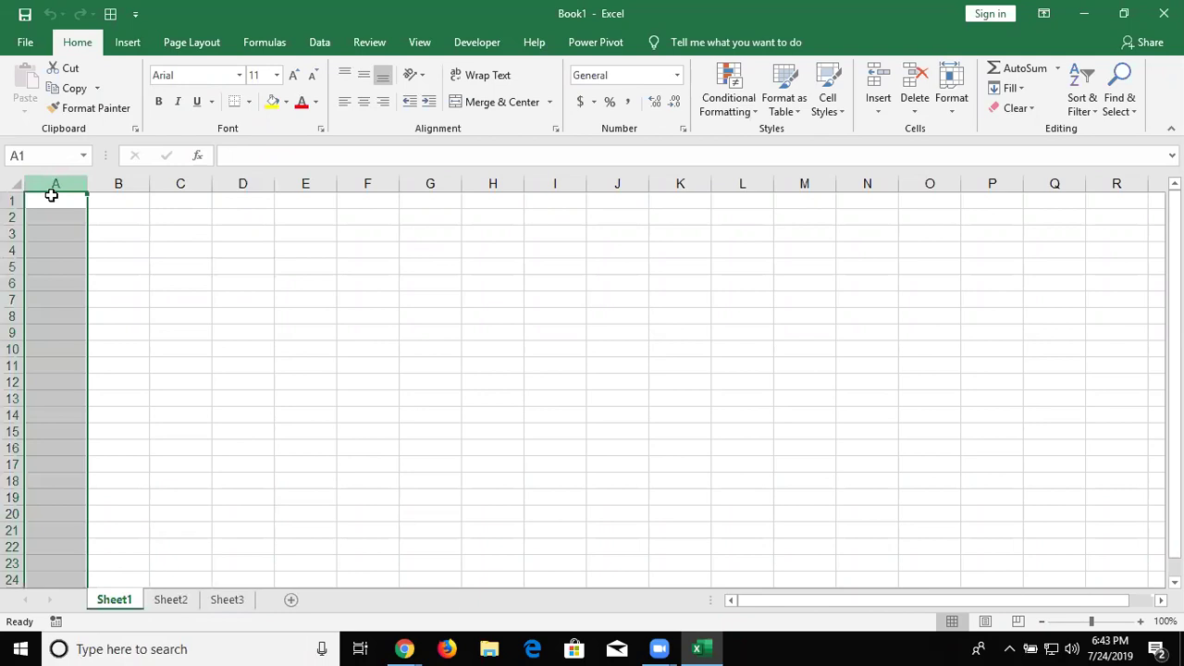
double_click(57, 202)
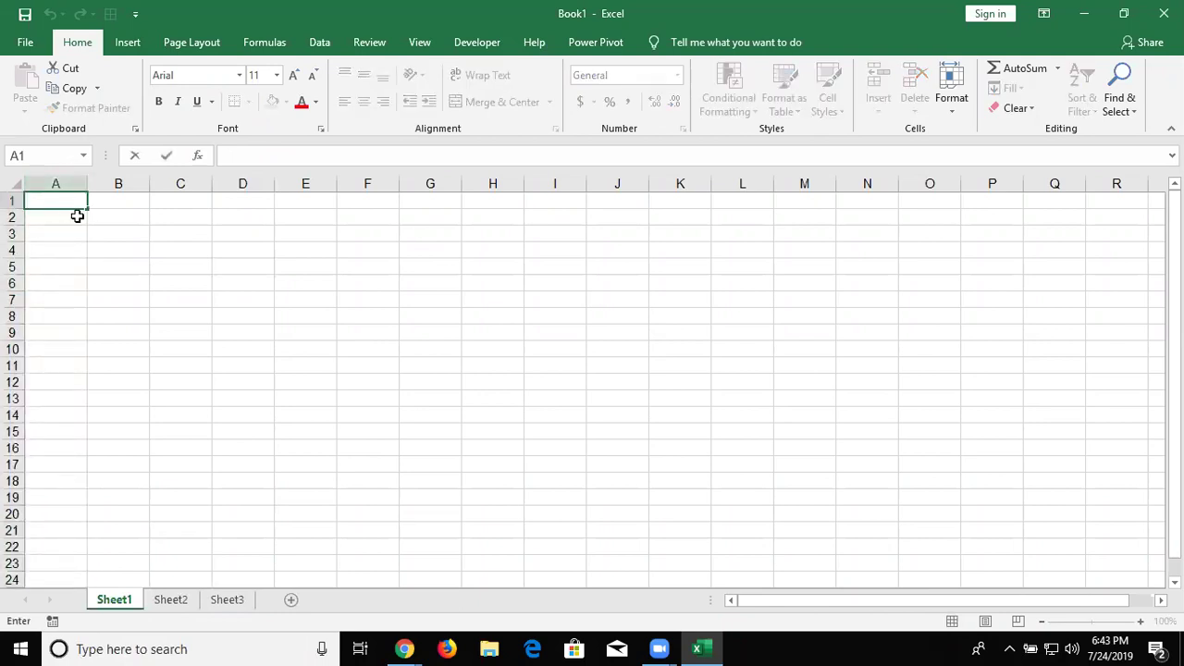
click(173, 247)
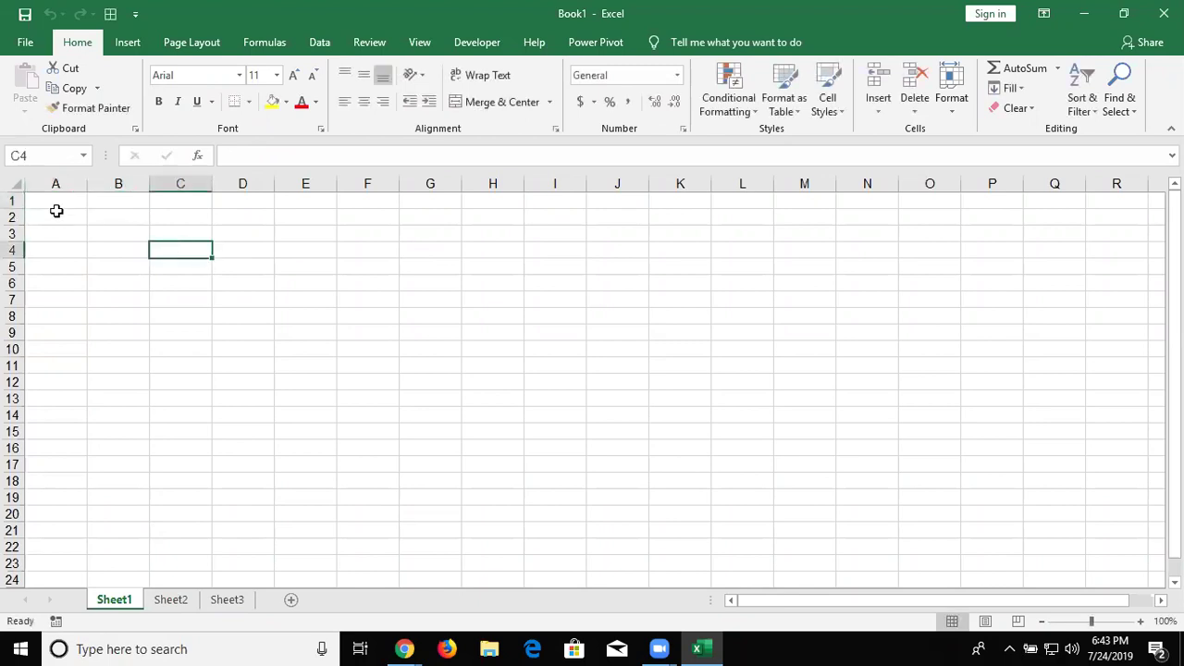
click(57, 200)
click(148, 231)
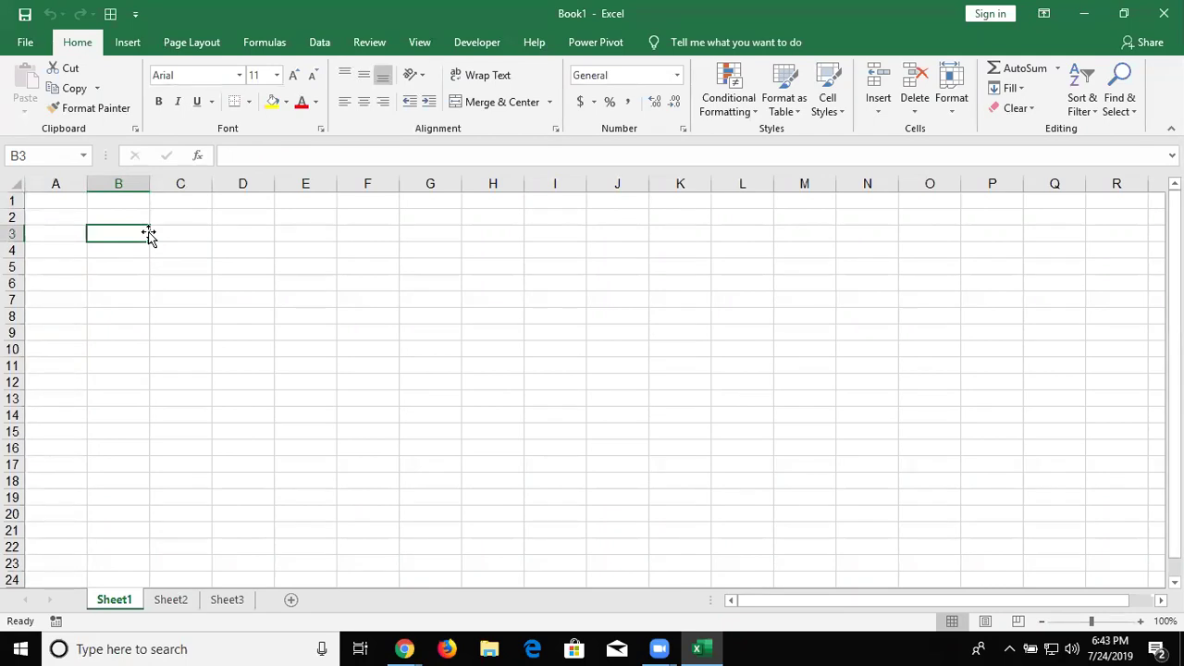
key(ctrl+Down)
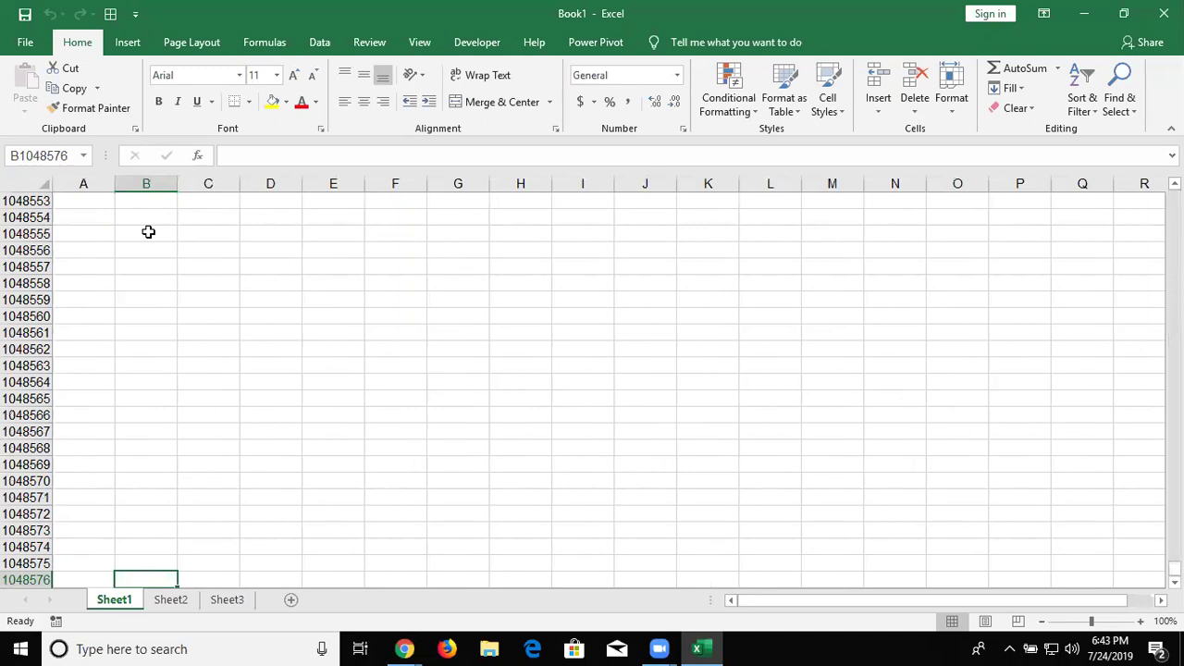
key(ctrl+Up)
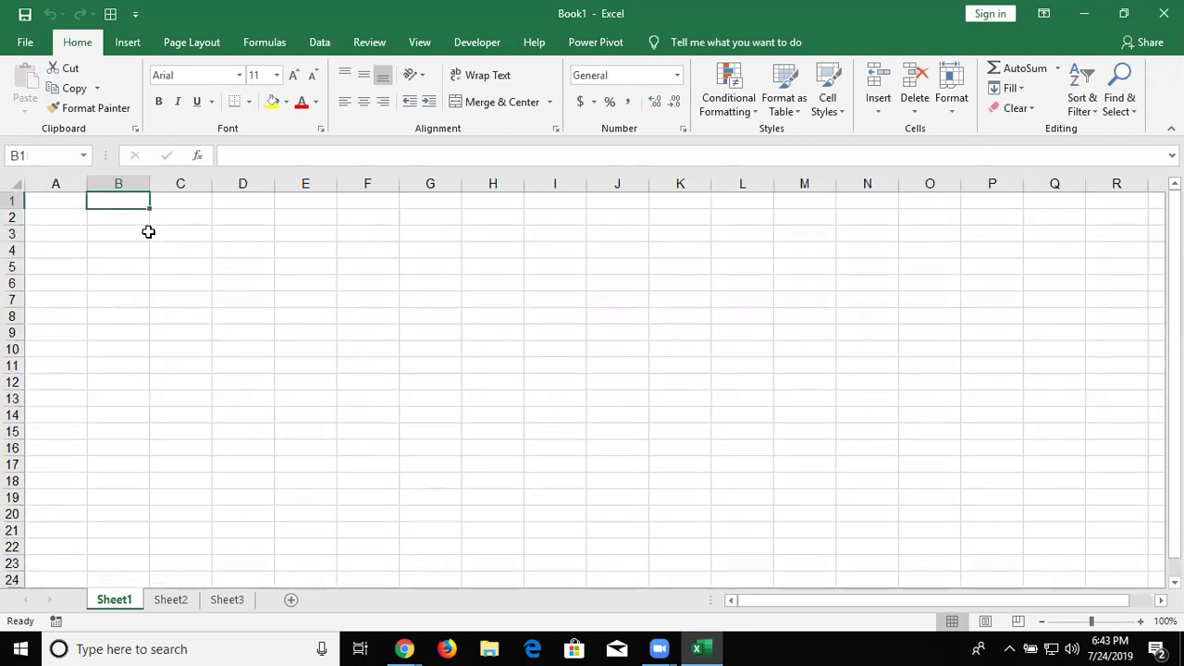
key(ctrl+Left)
key(Right)
key(Left)
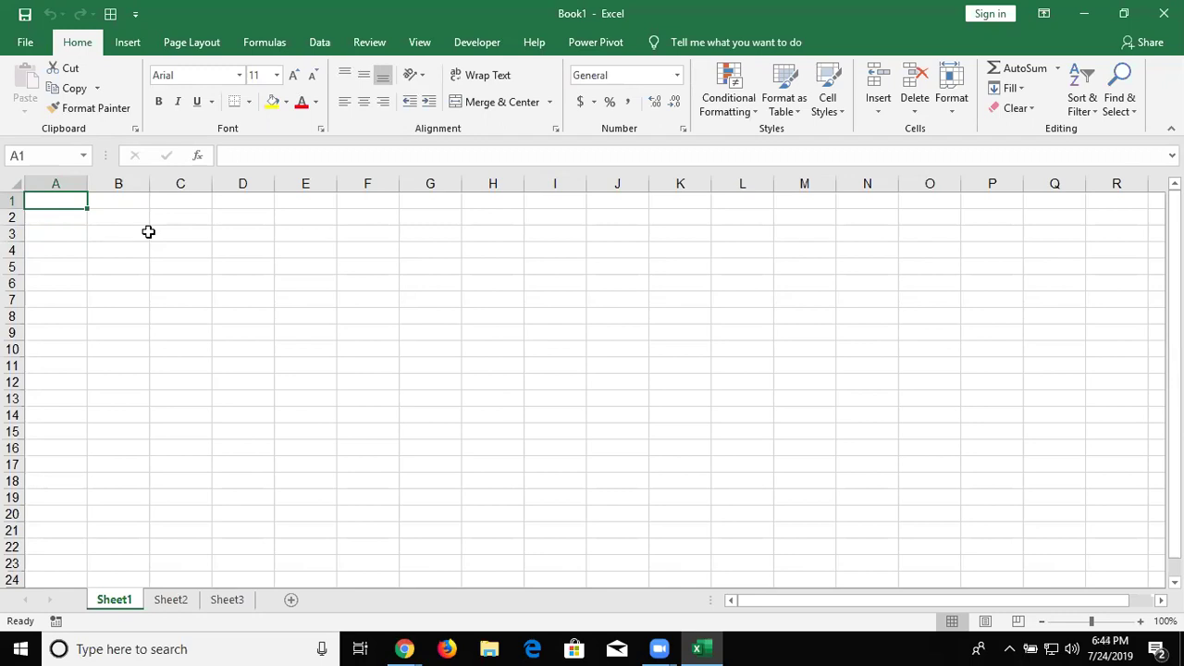
Step: Enter the Contact ID and Name headings in A1 and B1
text(Contact ID)
key(Return)
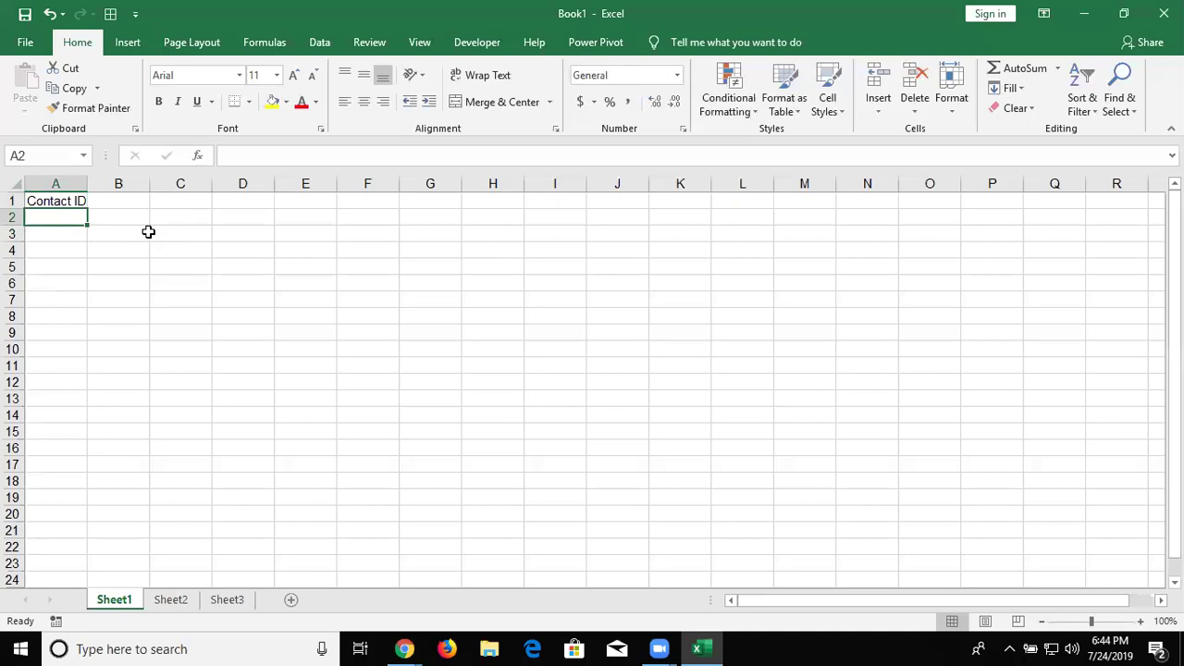
key(Up)
key(Right)
text(Name)
key(Tab)
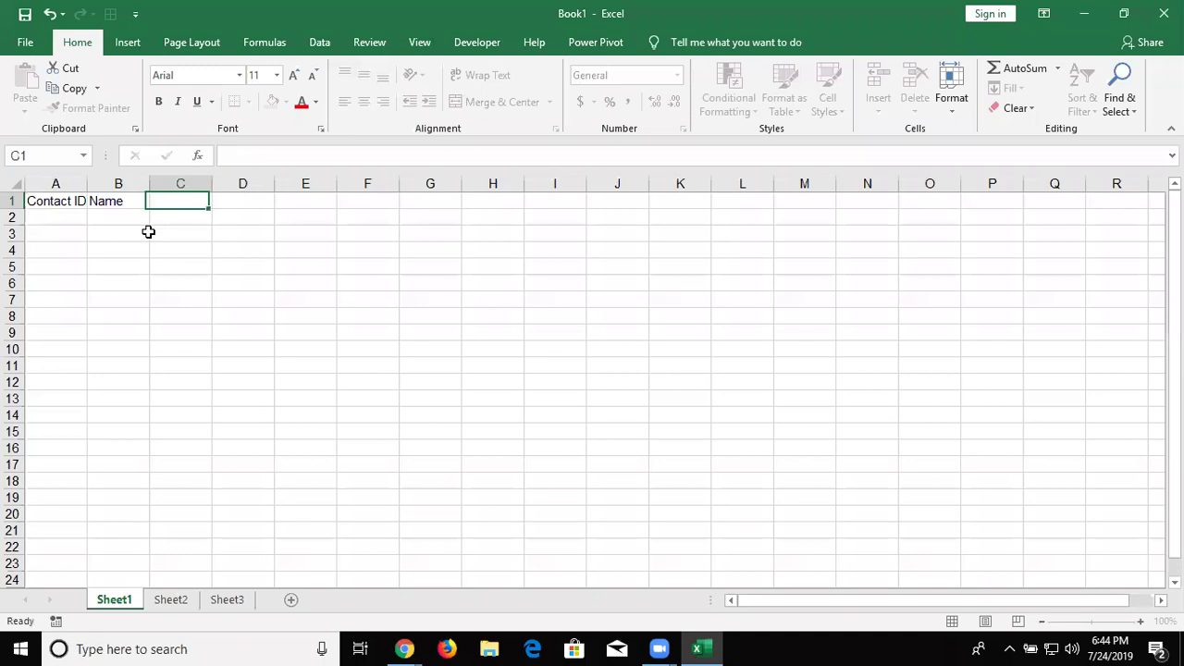
Step: Add Address in C1 and City in D1, discarding an early City entry
key(Home)
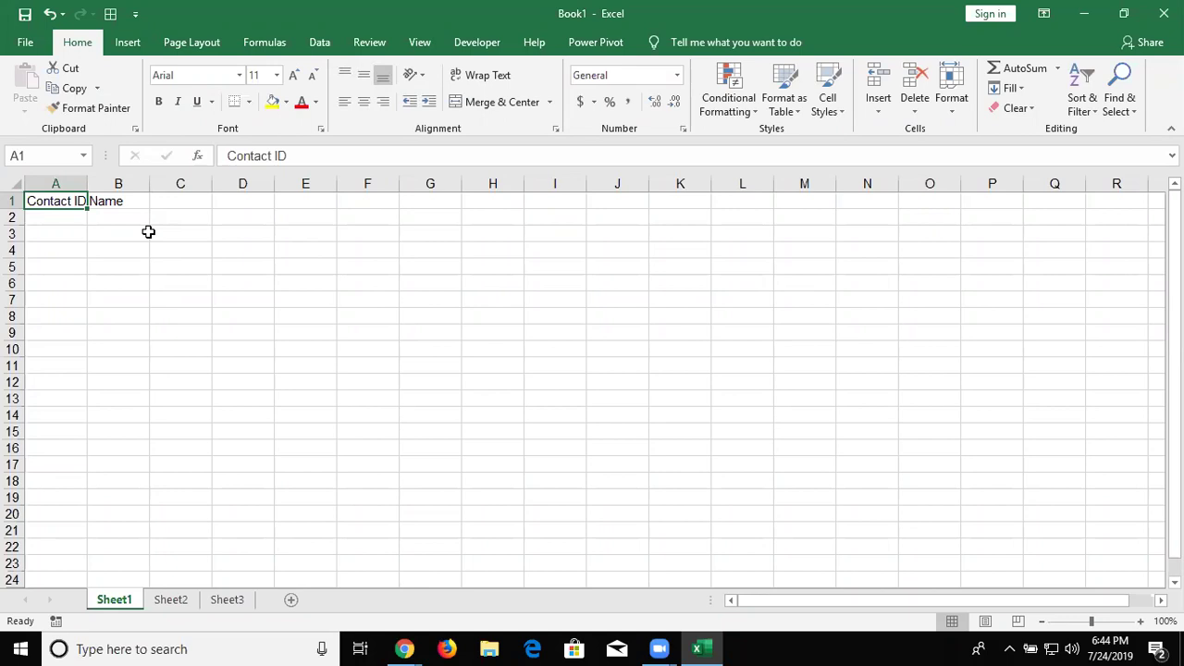
key(Right)
key(Left)
key(Right)
key(Right)
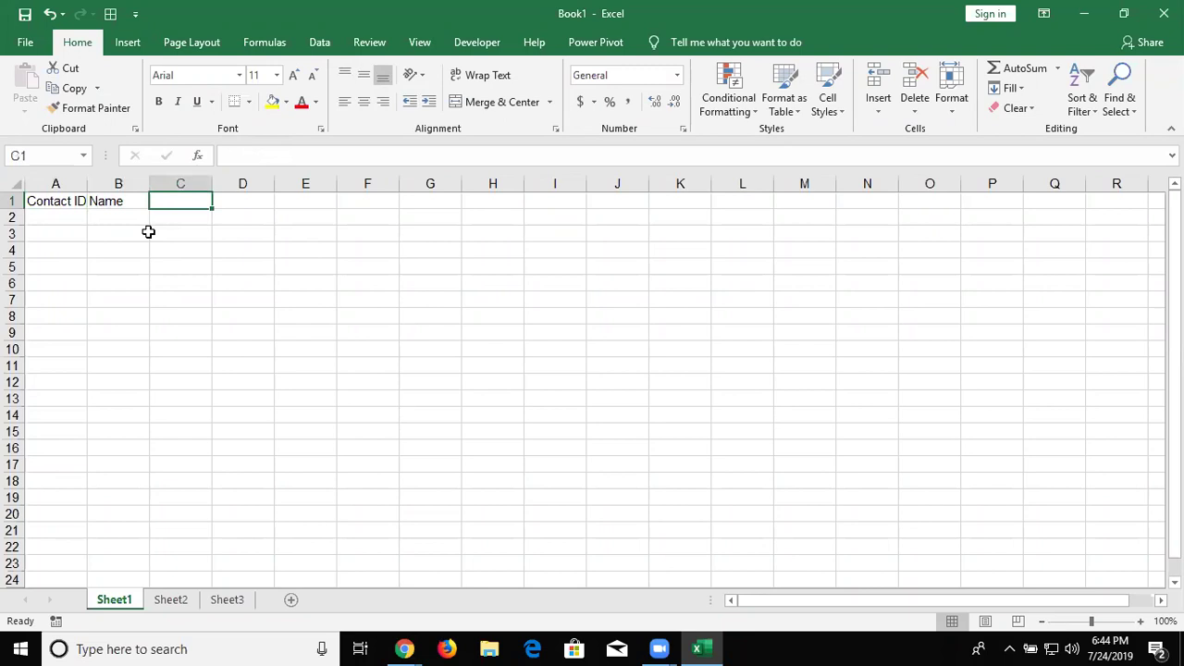
text(City)
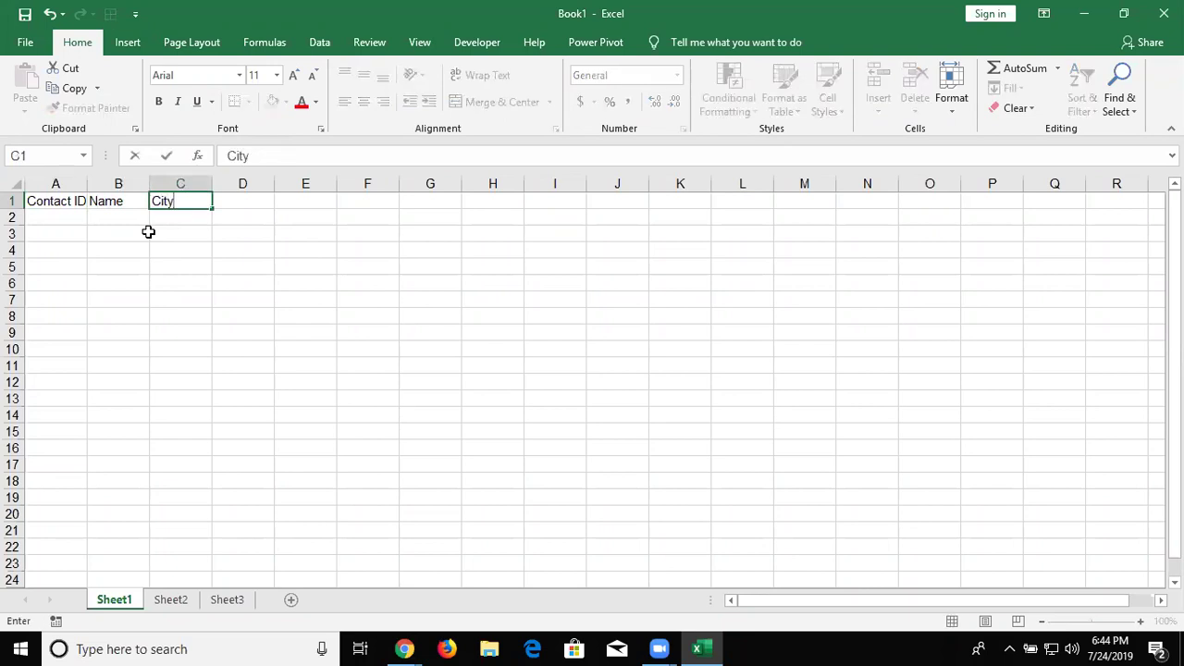
key(Escape)
text(Address)
key(Tab)
text(City)
key(Tab)
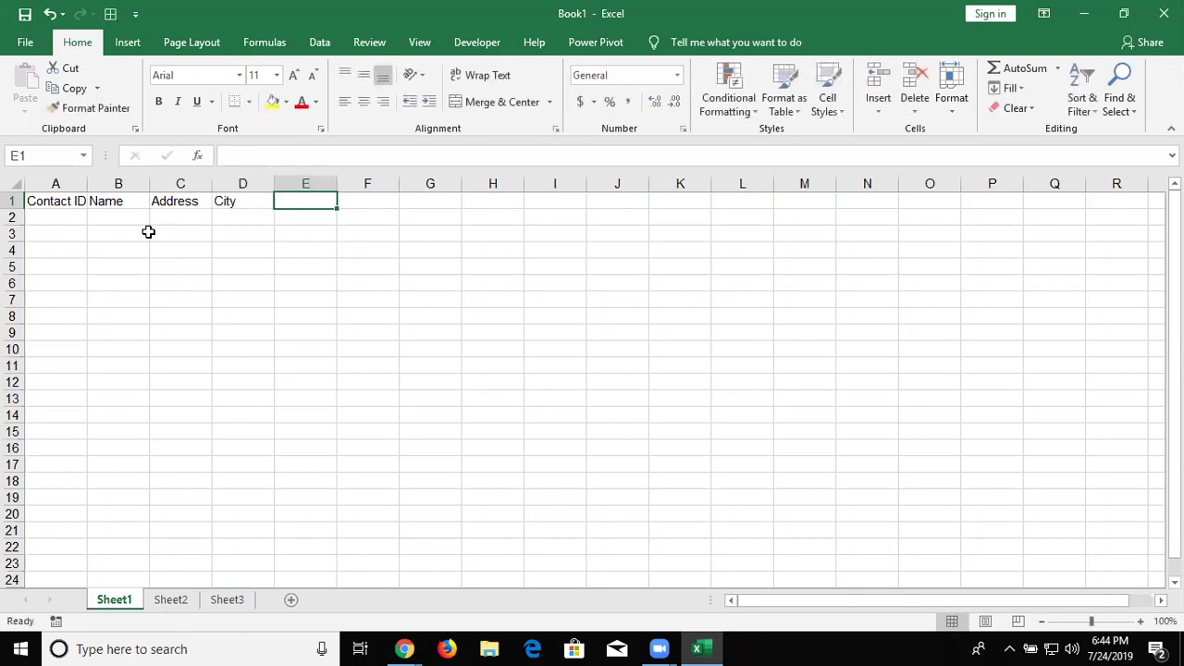
Step: Enter the P Mobile heading in E1 after erasing mistyped letters
text(mo)
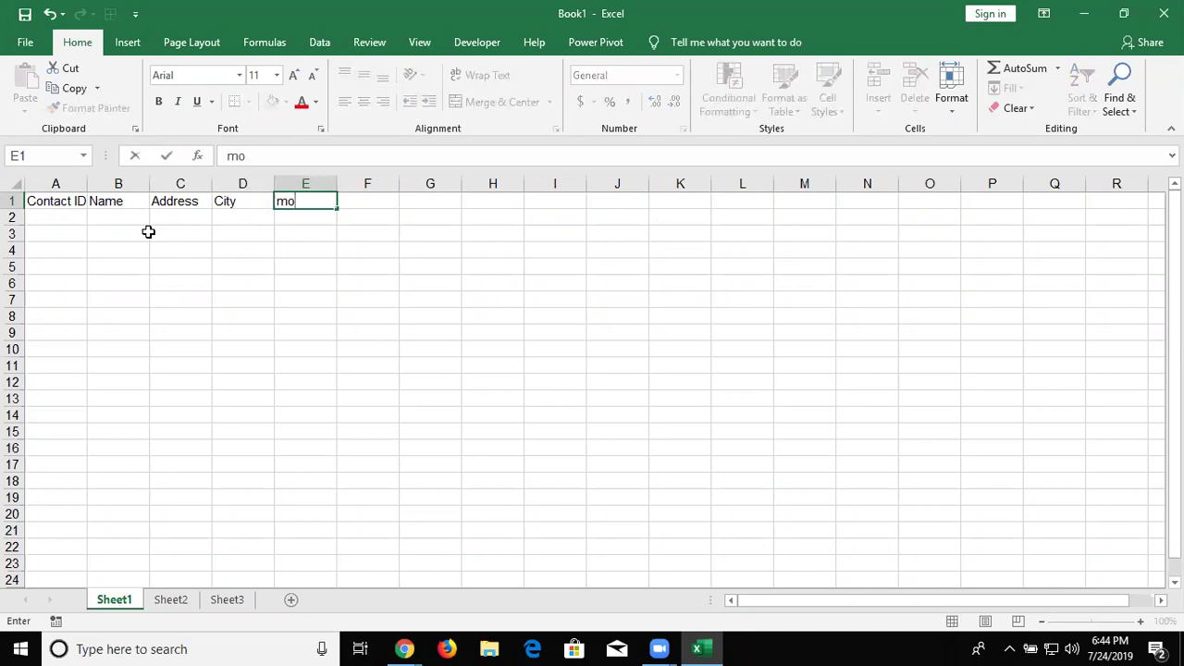
key(BackSpace)
key(BackSpace)
text(p)
key(BackSpace)
text(P Mobile)
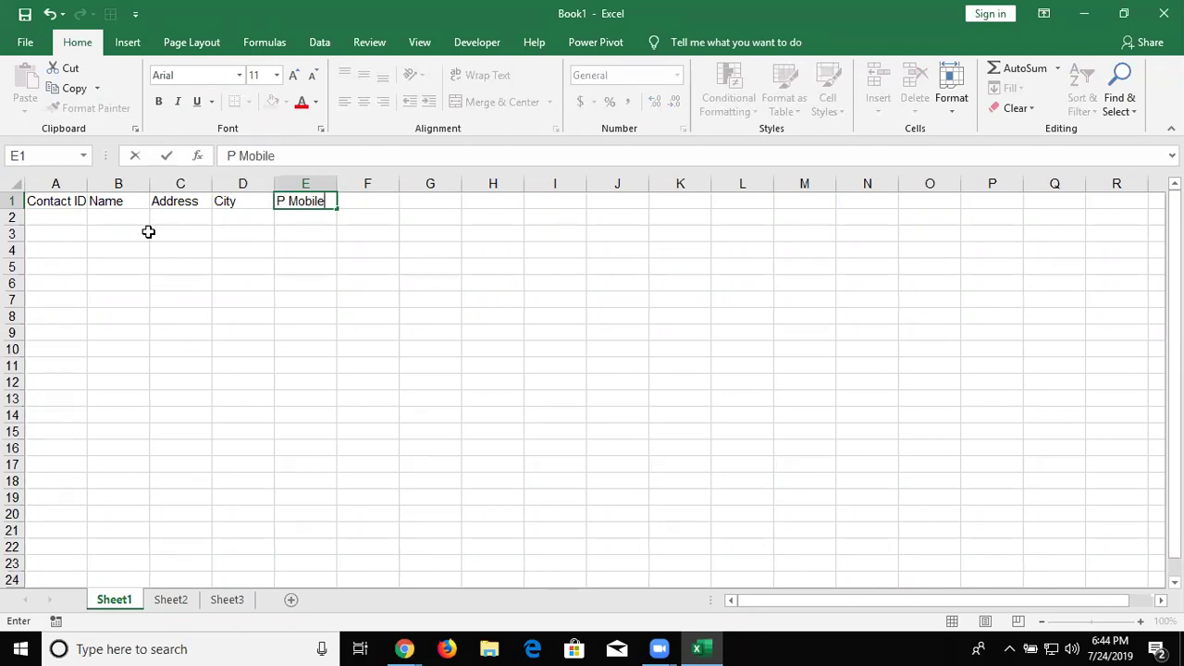
key(Tab)
Step: Add the A Number, Email and Rel headings in F1 through H1
text(A Number)
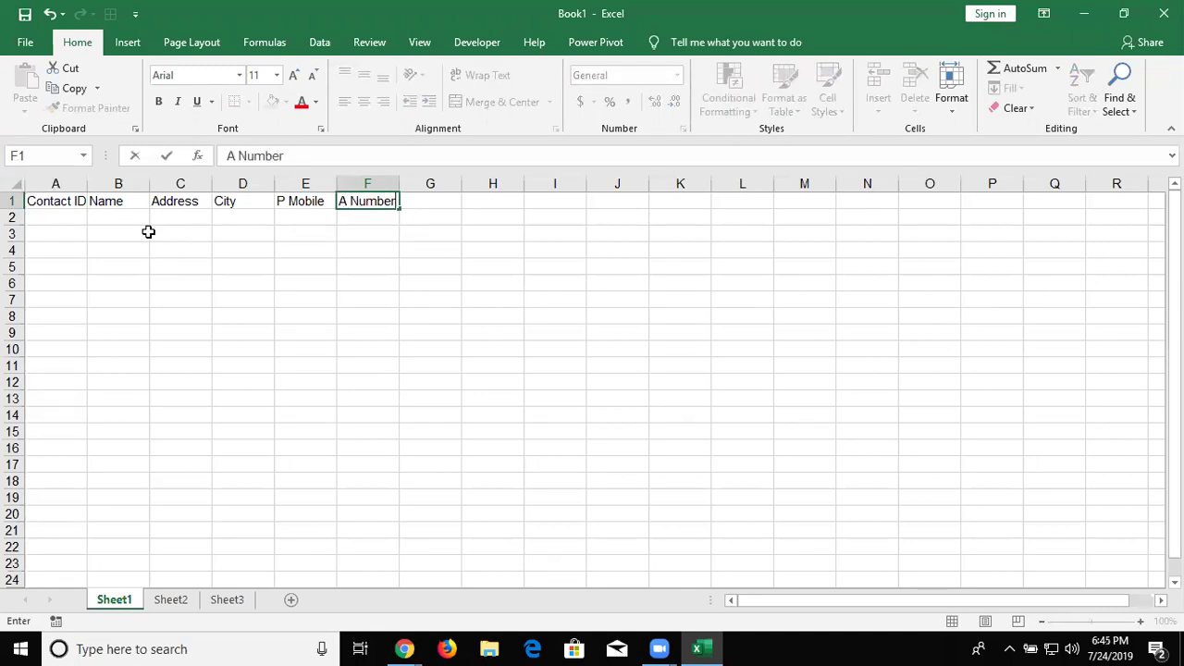
key(Tab)
text(Email)
key(Tab)
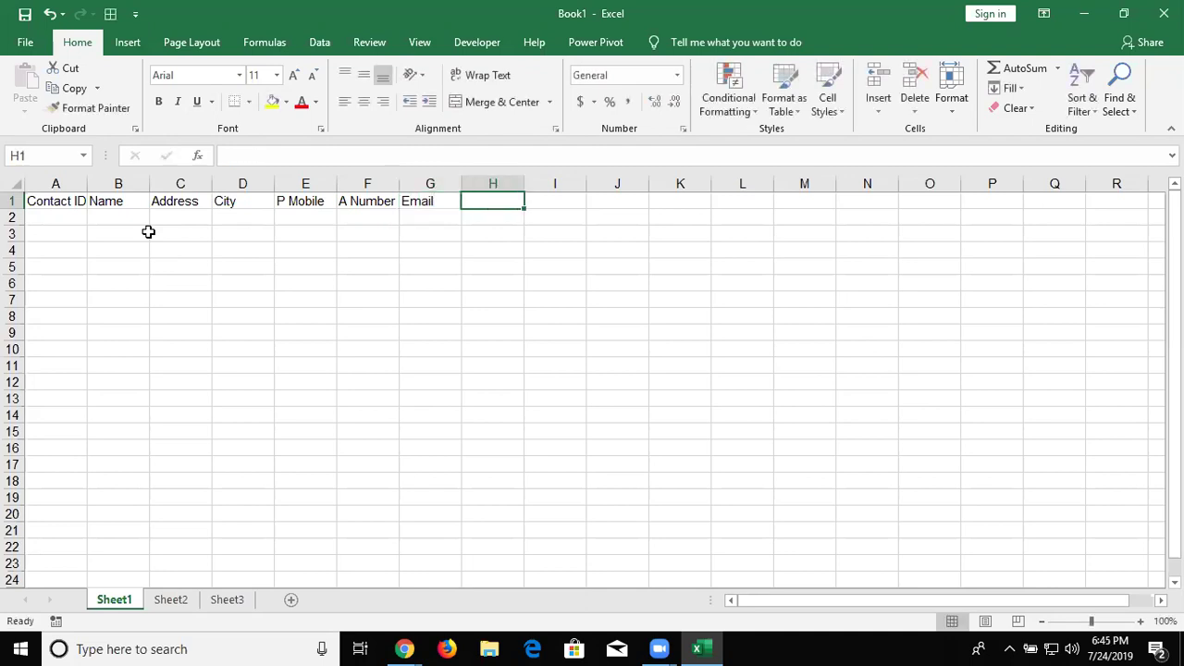
text(Rel)
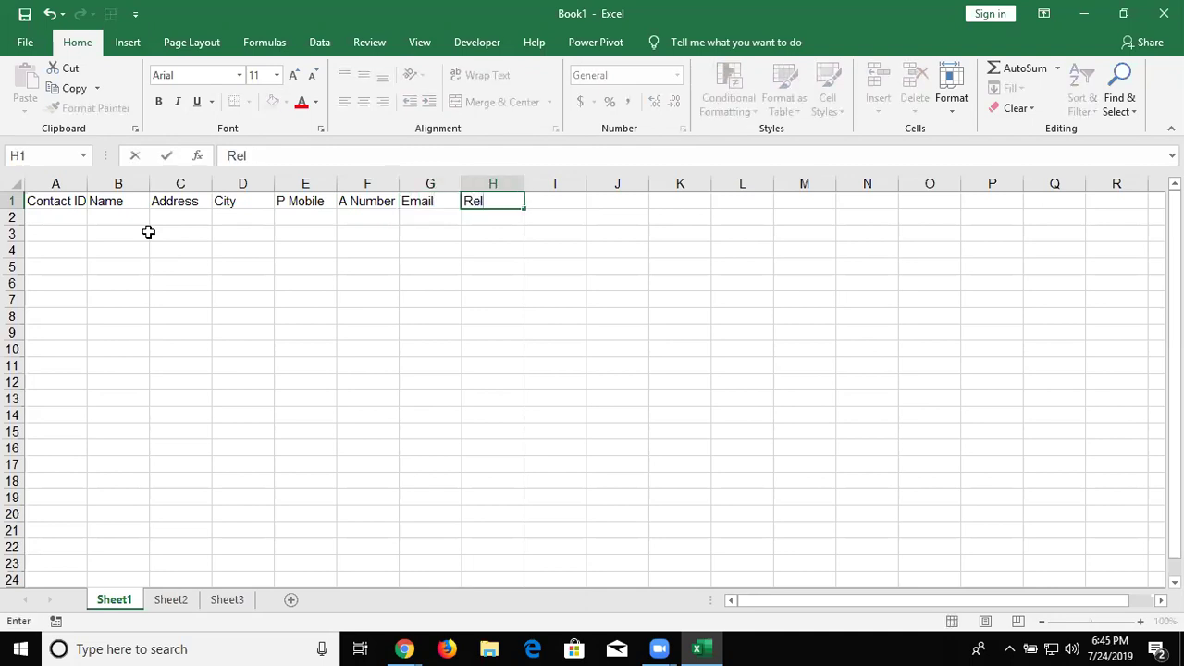
key(Tab)
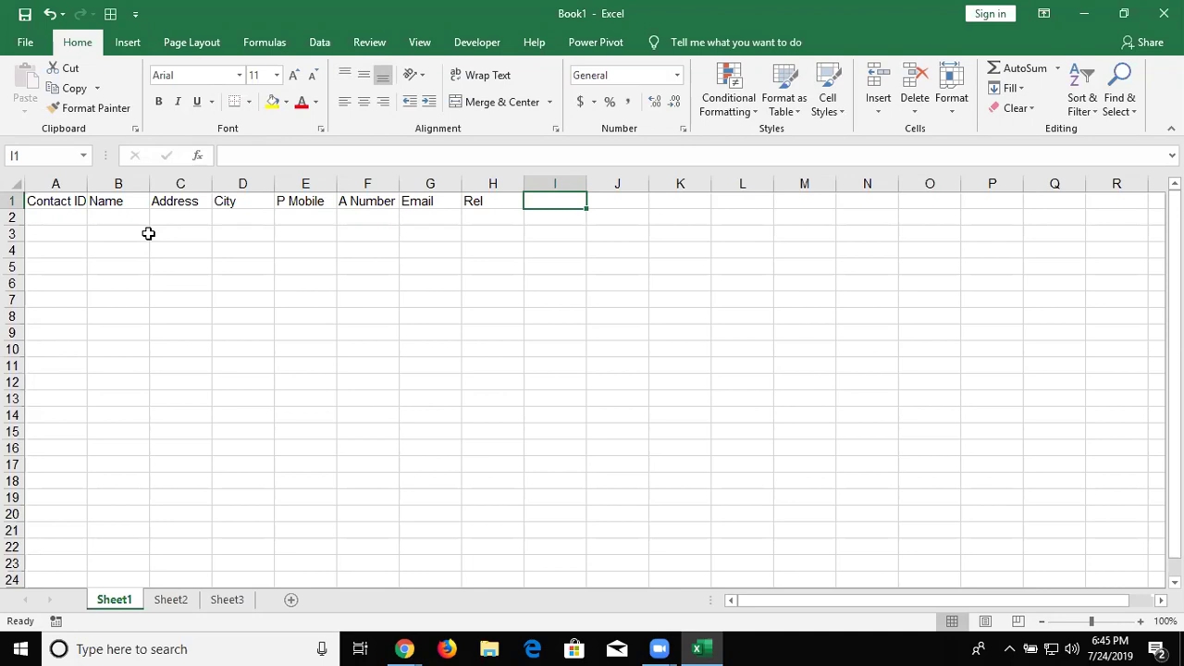
key(Left)
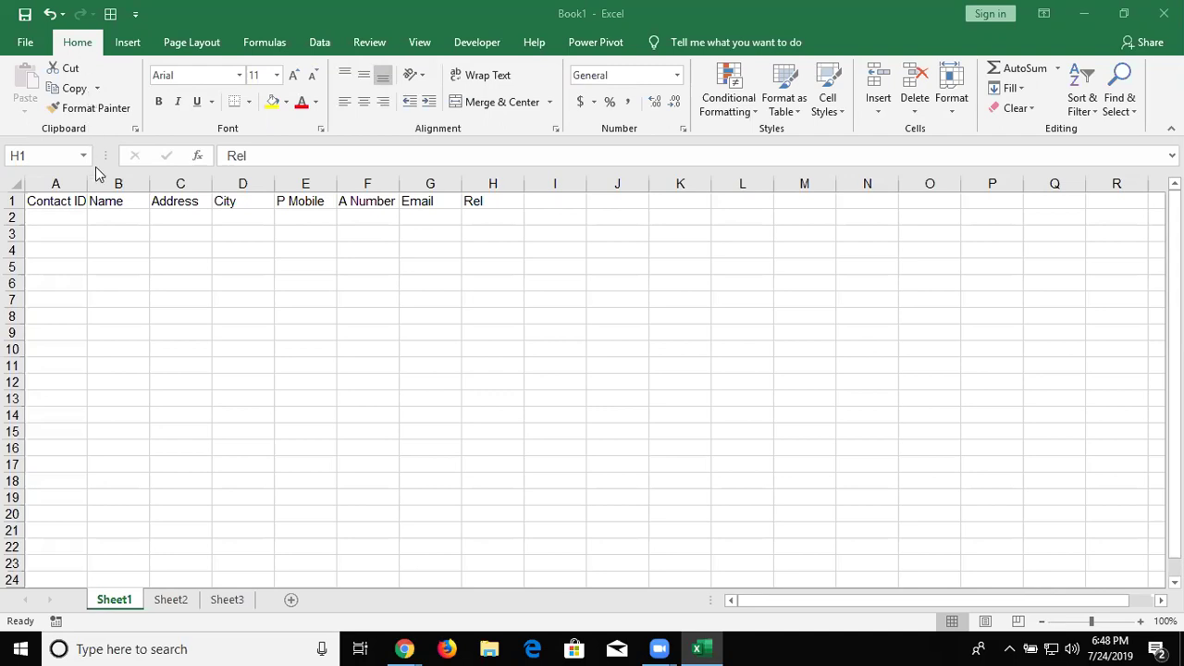
click(181, 201)
click(242, 201)
click(305, 200)
double_click(367, 201)
click(412, 207)
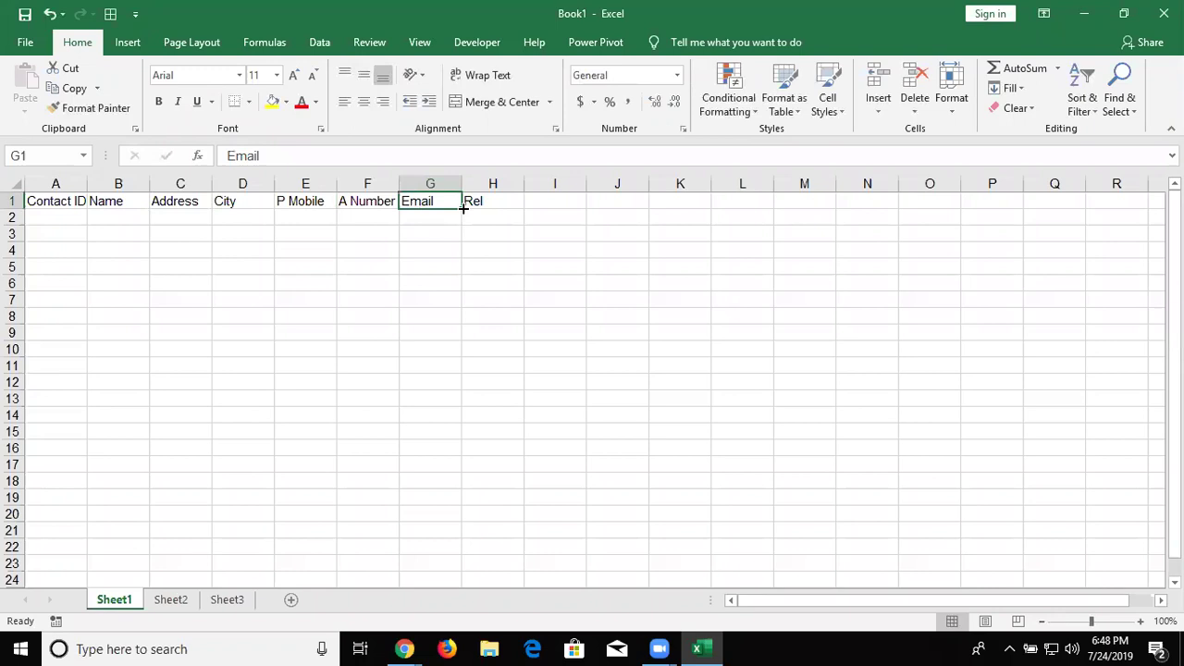
double_click(476, 207)
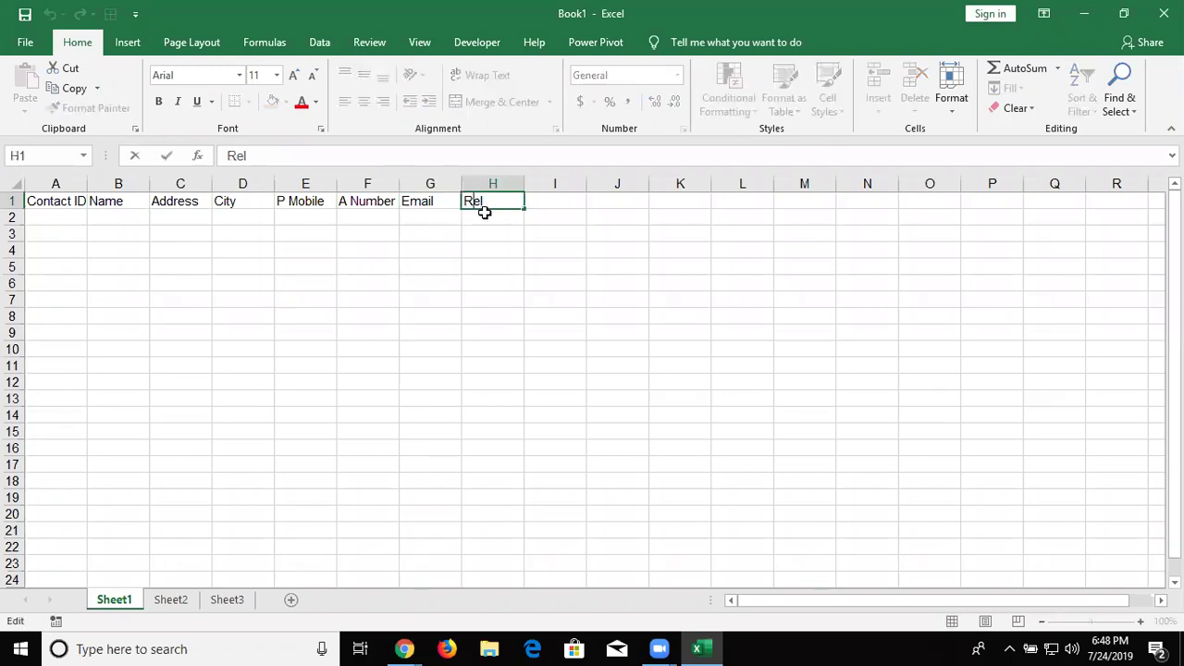
click(491, 213)
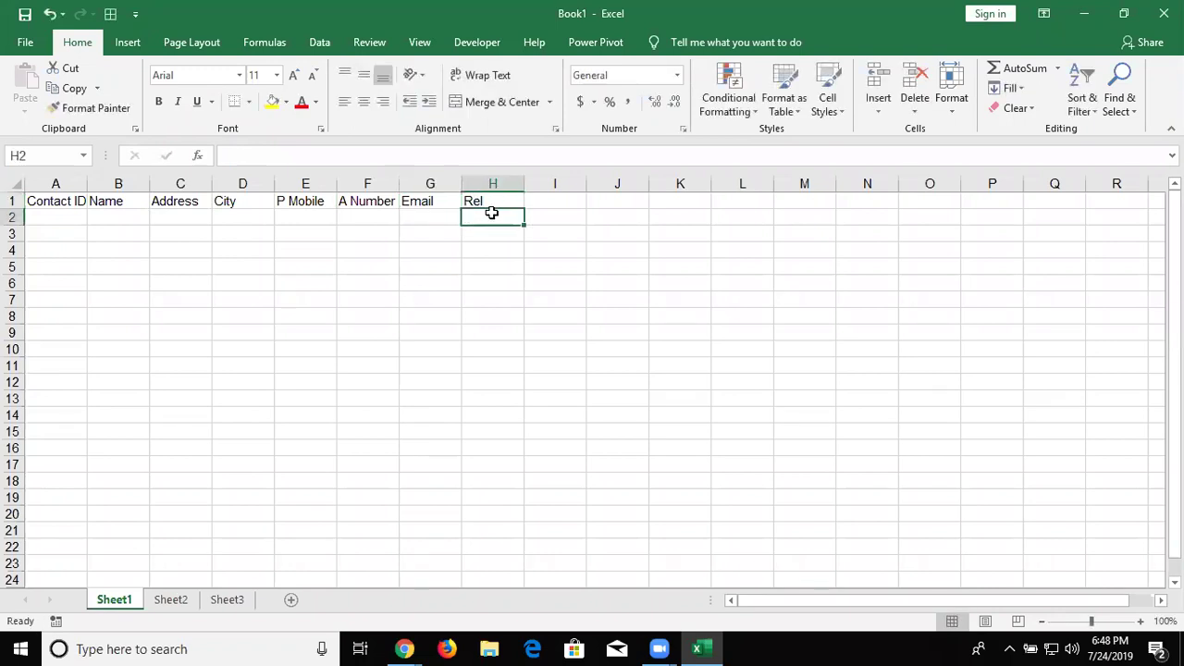
key(Up)
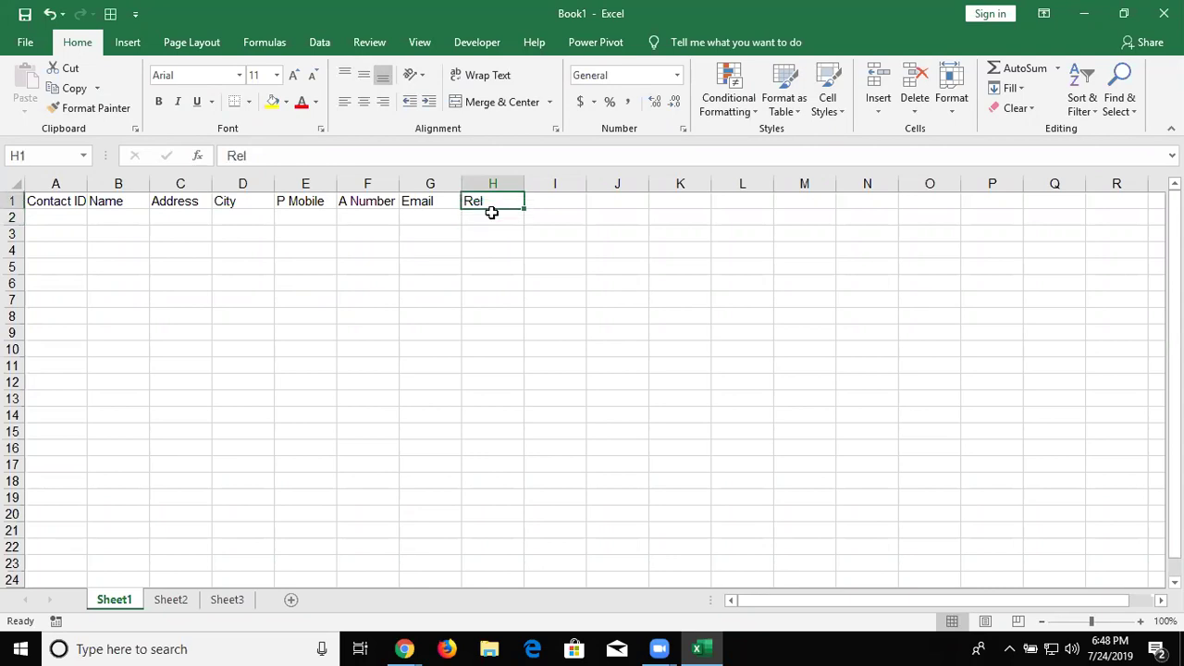
key(Left)
key(Left)
key(Left)
key(Left)
key(Left)
key(Left)
key(Left)
key(Right)
key(Right)
key(Right)
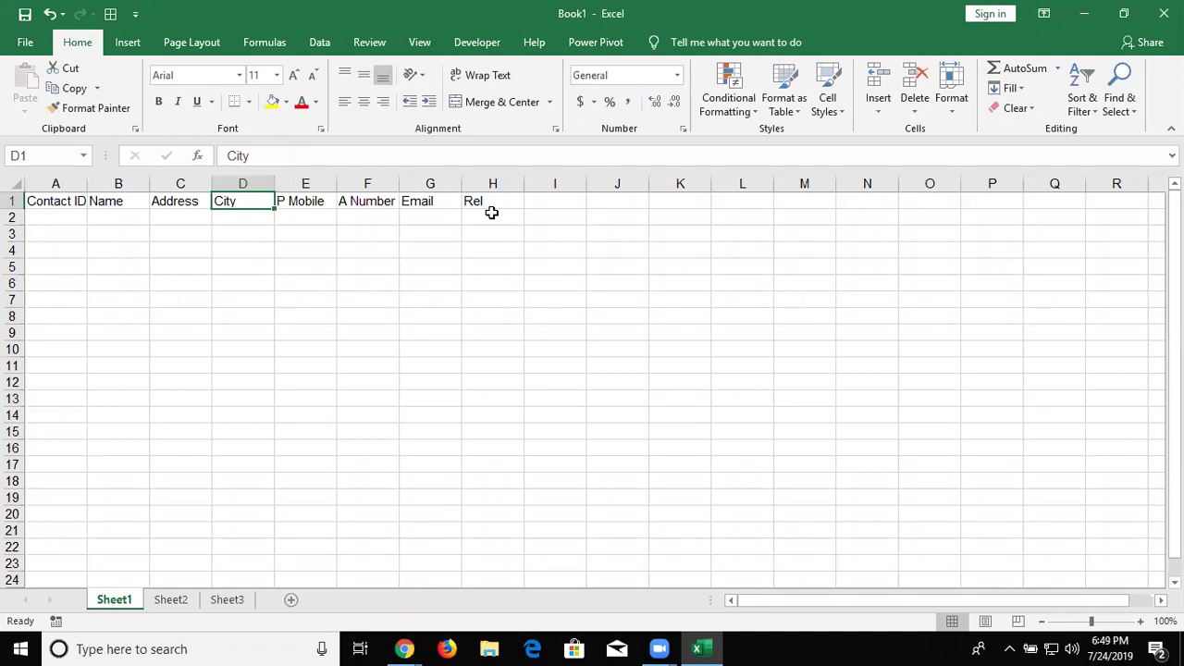
key(Left)
key(Left)
key(Left)
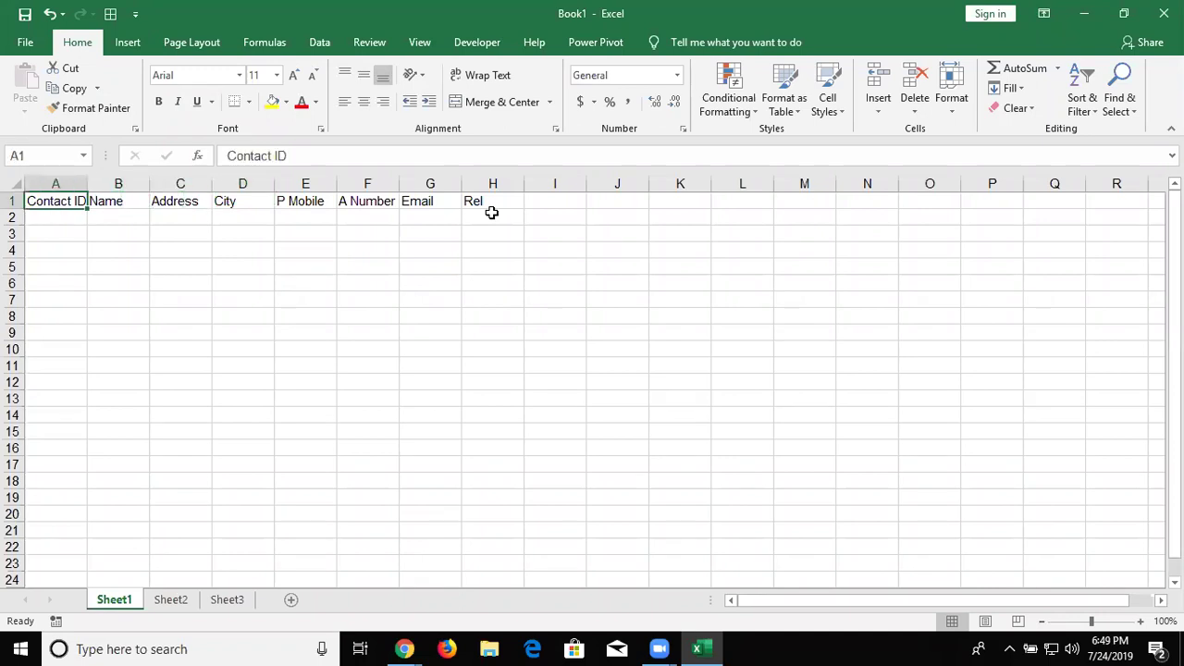
Step: Enter ID 1 in A2 and the contact's name in B2, then append the surname
key(Down)
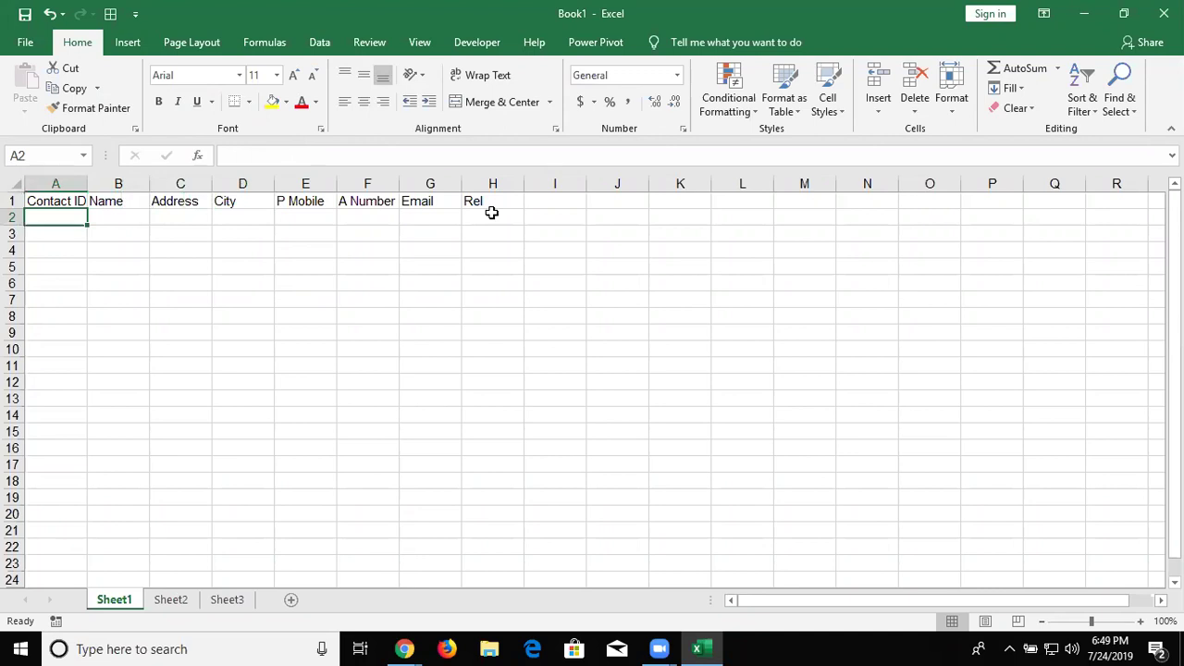
text(1)
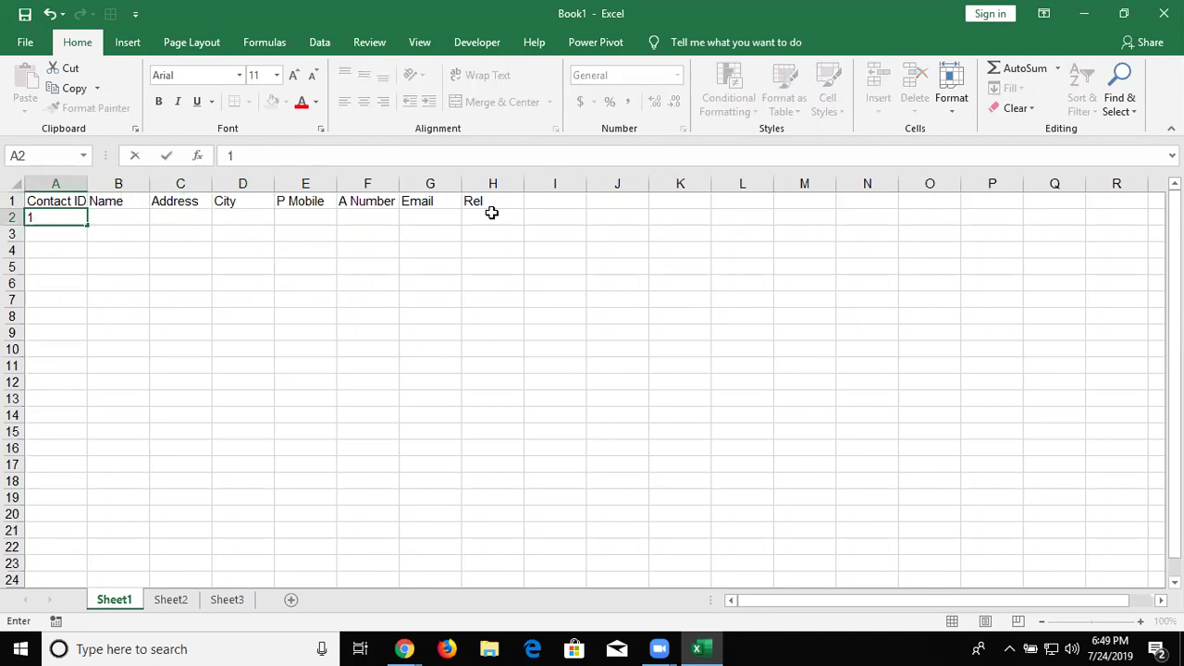
key(Tab)
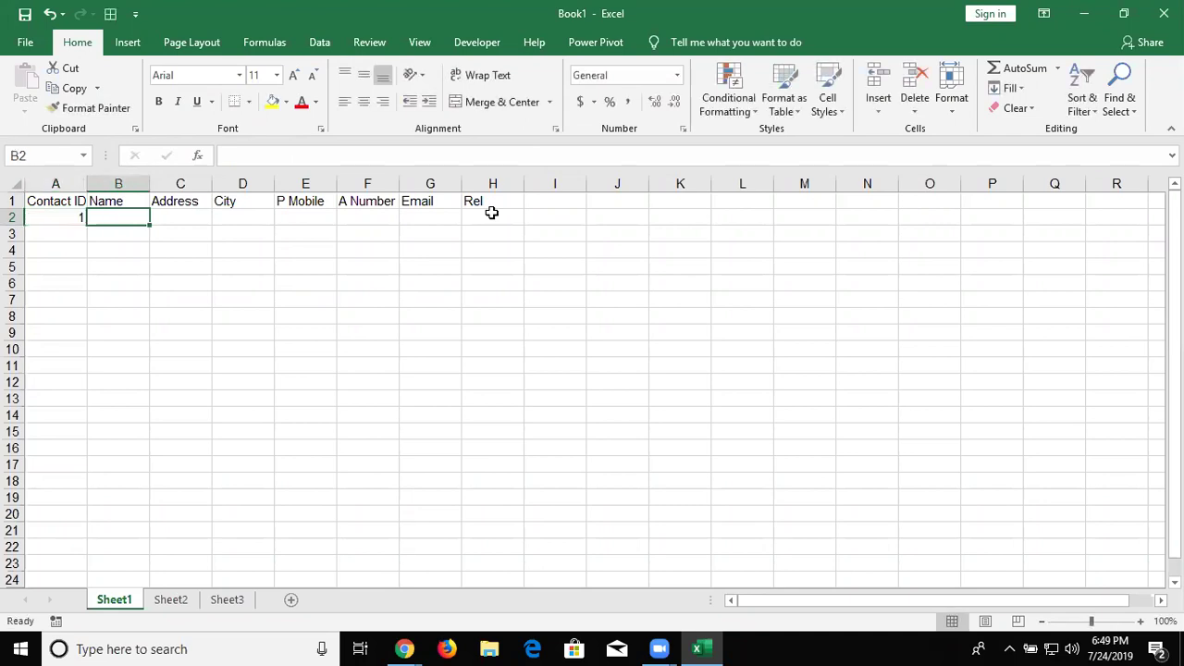
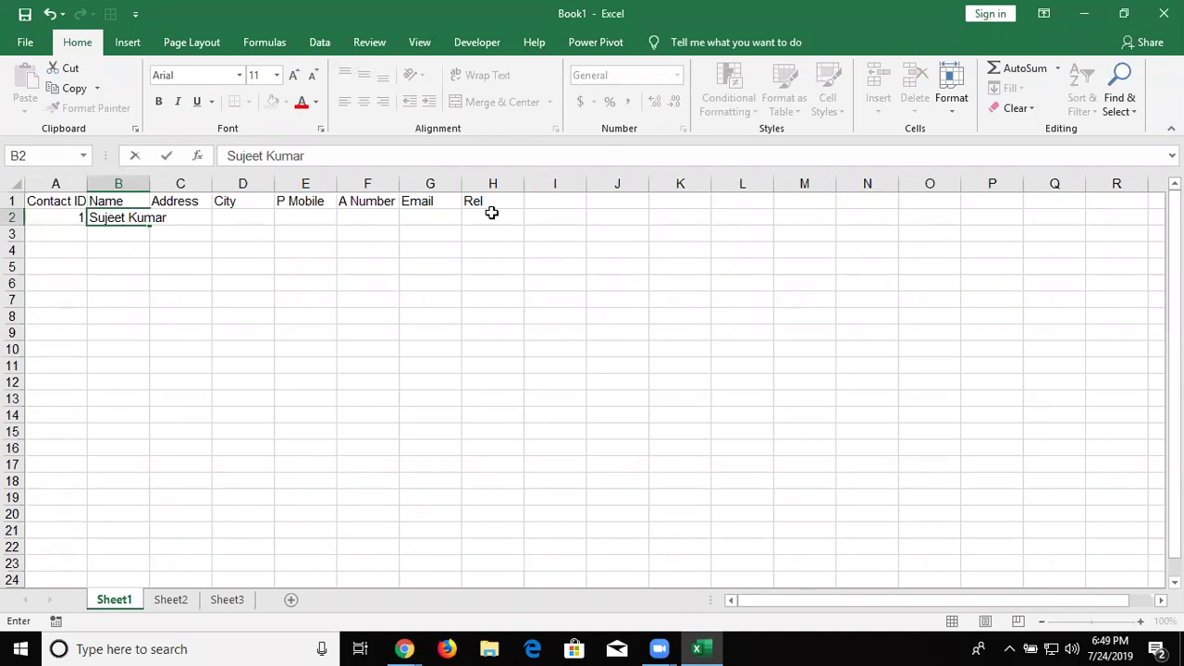
key(Tab)
key(Left)
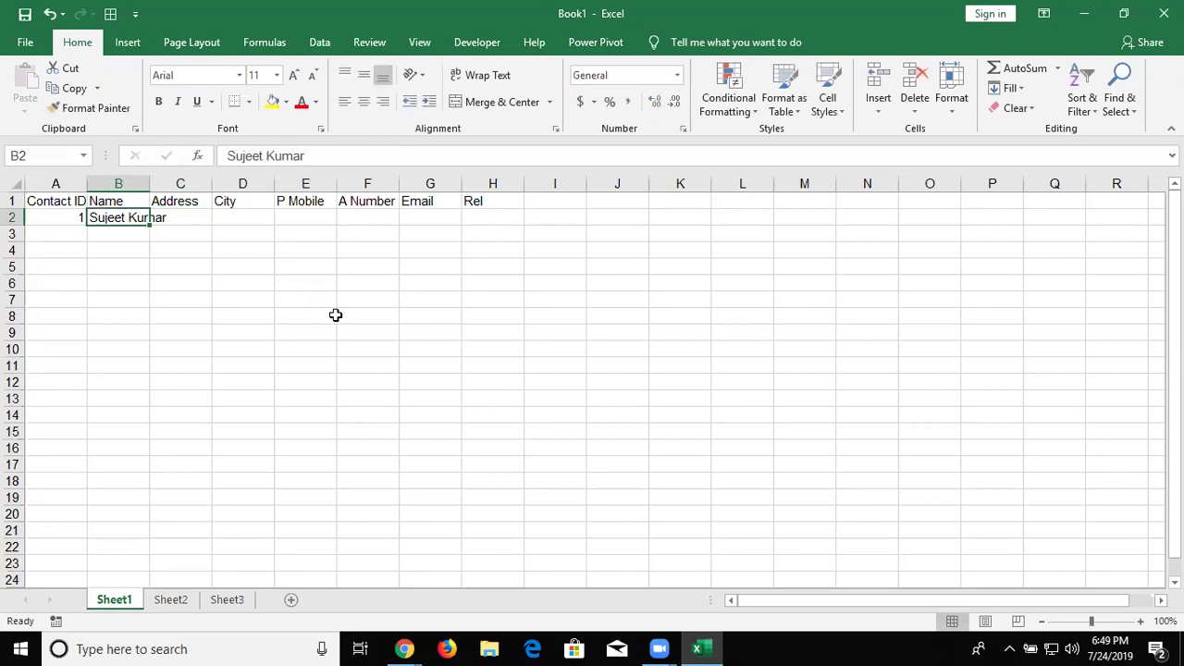
click(328, 157)
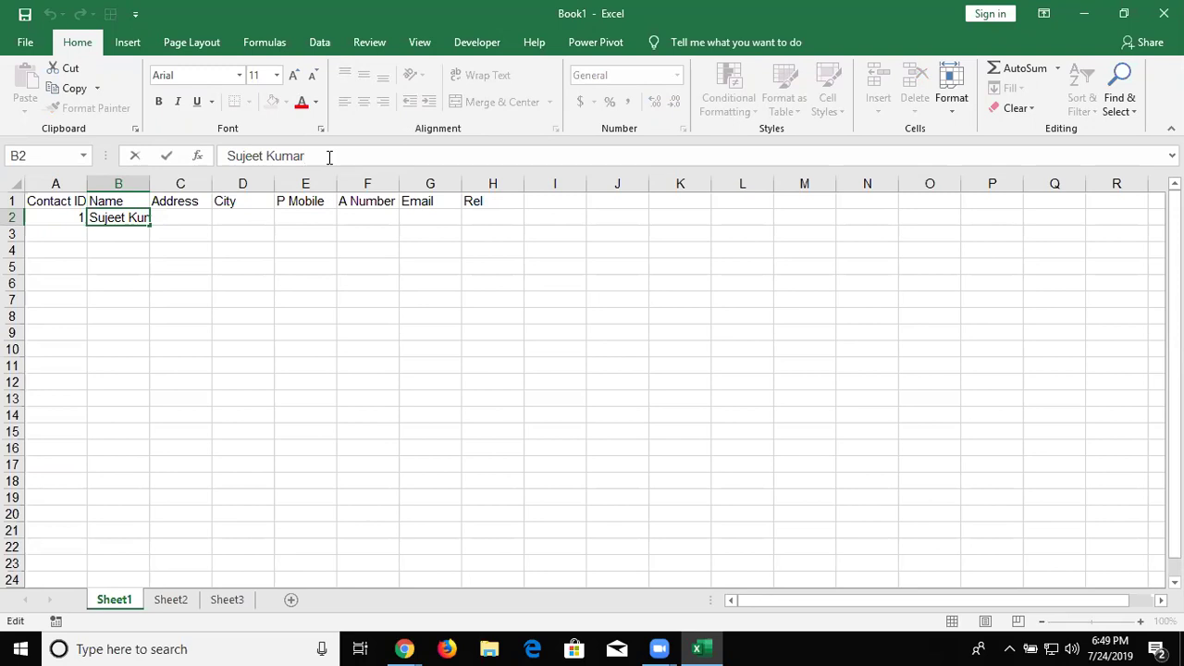
text(Singh)
key(Return)
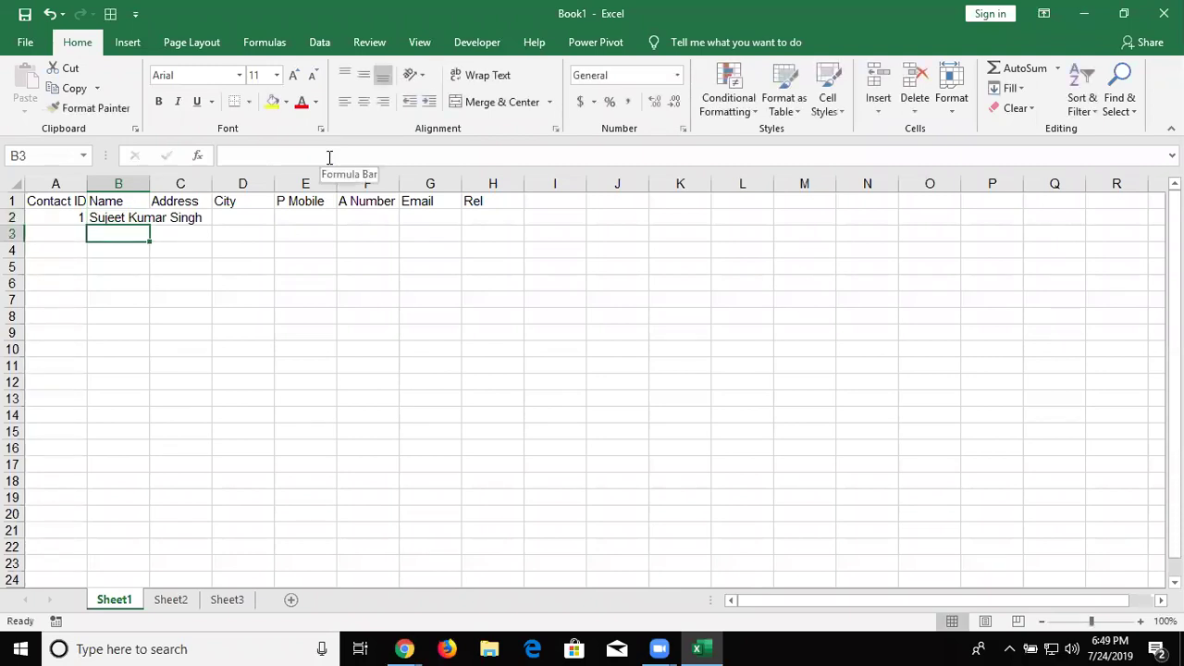
Step: Enter the contact's street address in C2, removing a stray trailing 0
key(Up)
key(Right)
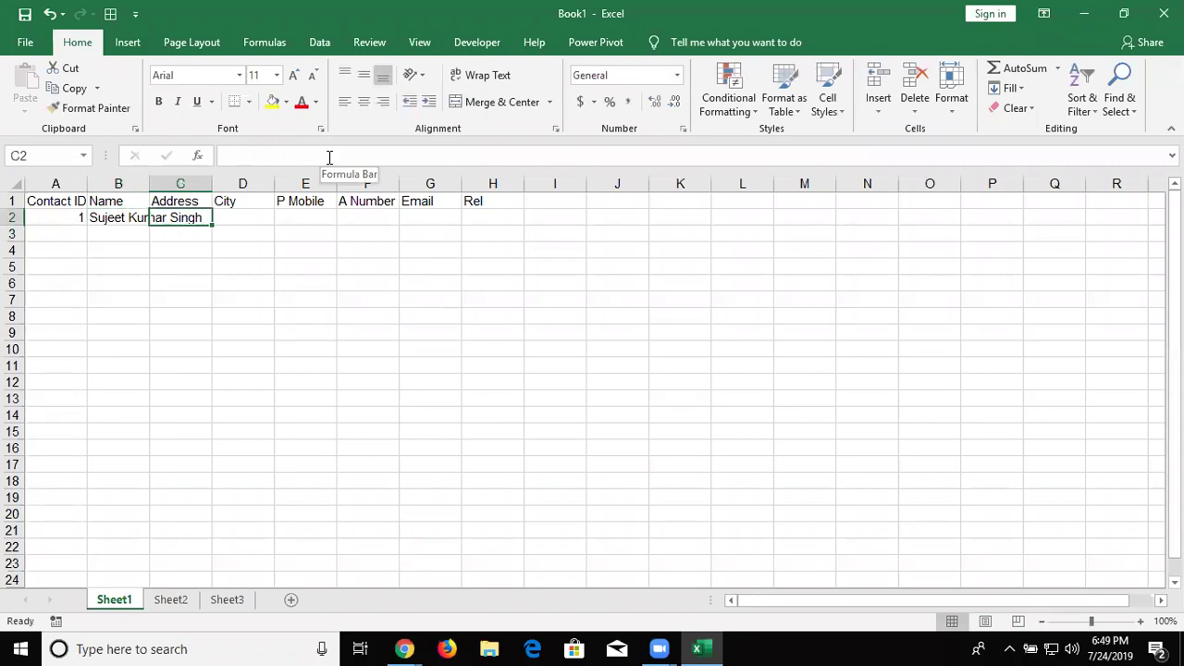
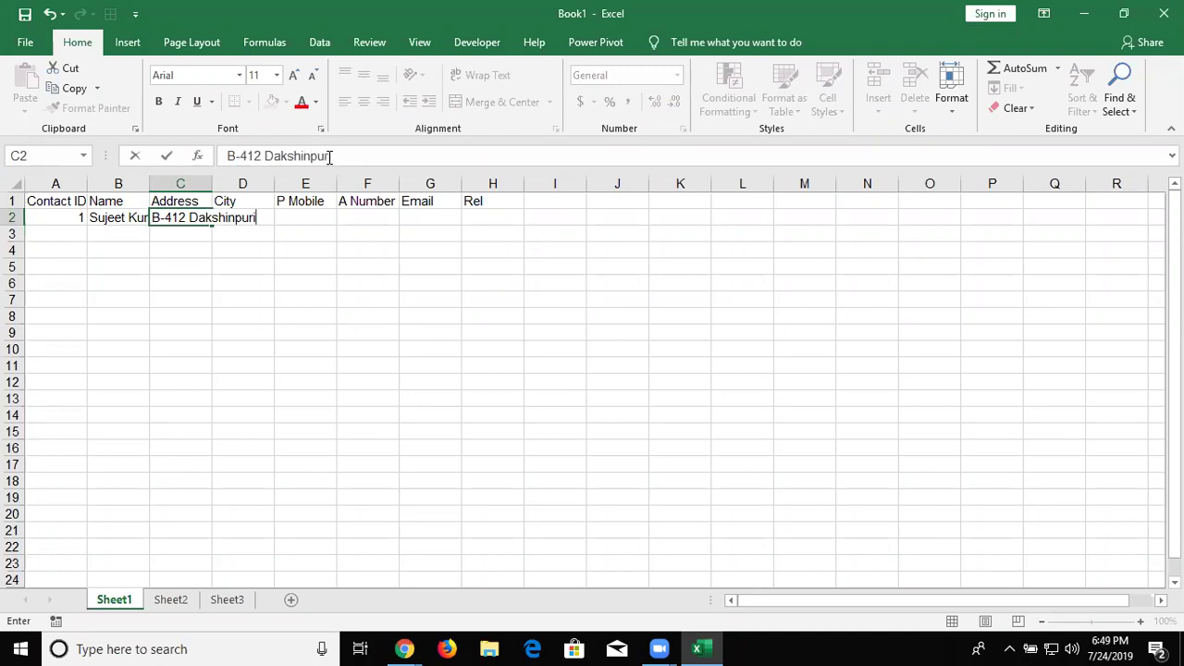
text(0)
key(BackSpace)
key(Tab)
key(Left)
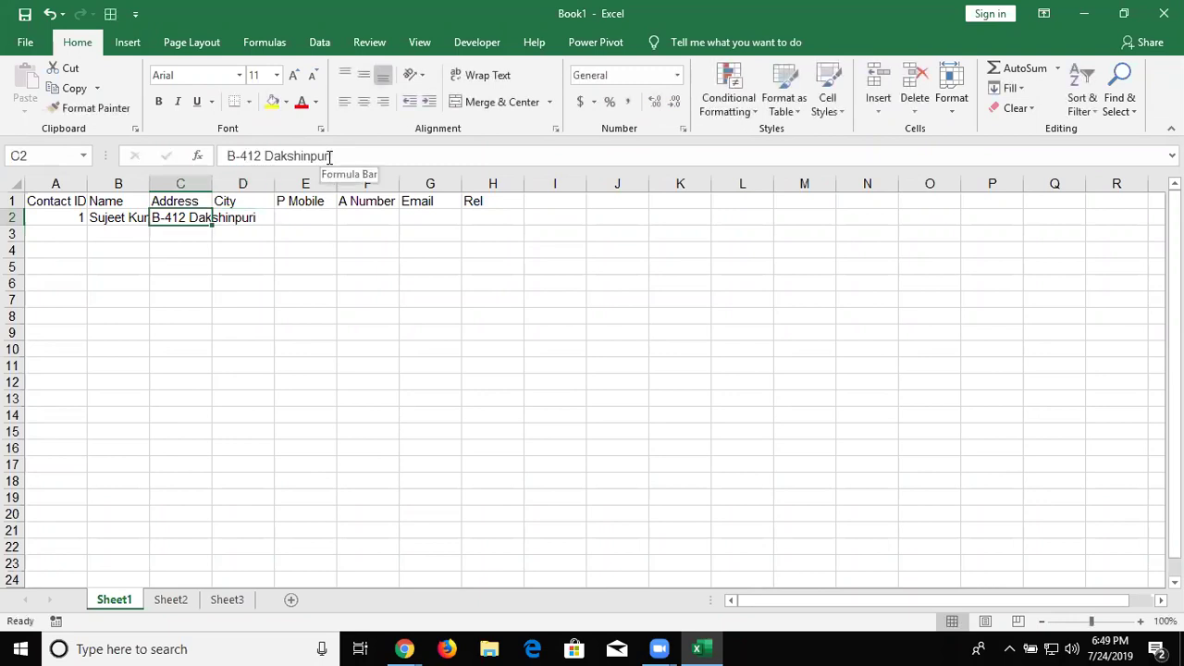
click(329, 158)
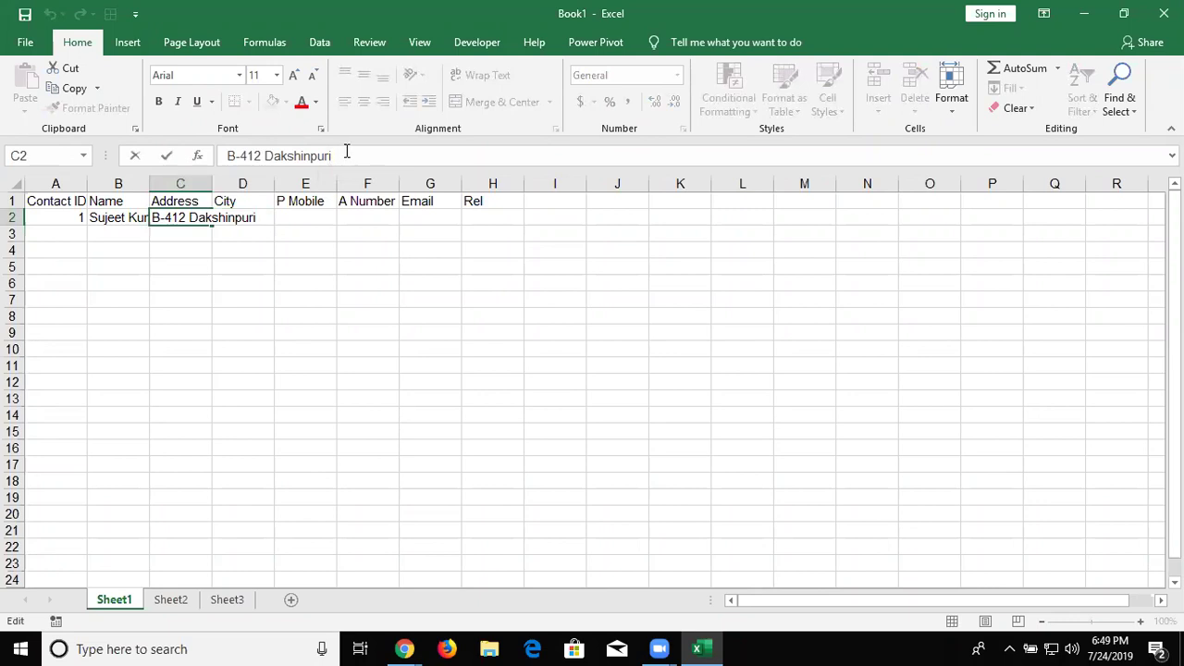
key(Escape)
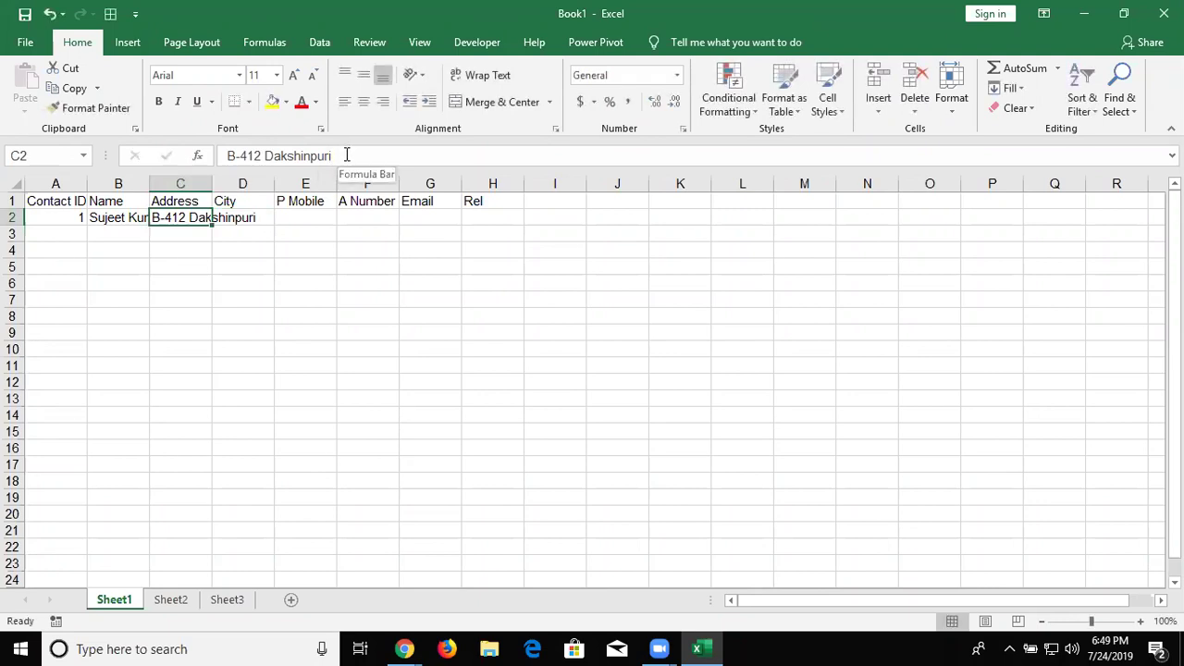
Step: Move around the sheet and cancel a stray 'thad' entry in D4
key(Down)
key(Left)
key(Up)
key(Right)
key(Down)
key(Left)
key(Left)
key(Down)
key(Right)
key(Right)
key(Right)
key(Right)
key(Right)
key(Down)
key(Left)
key(Left)
key(Up)
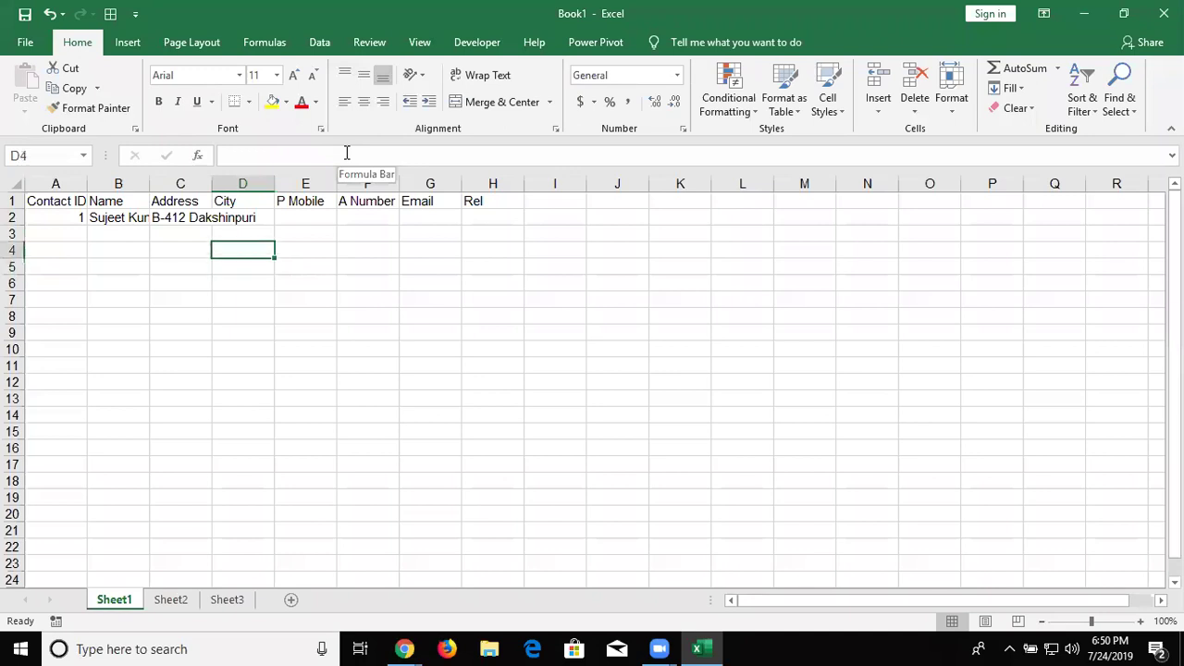
text(thad)
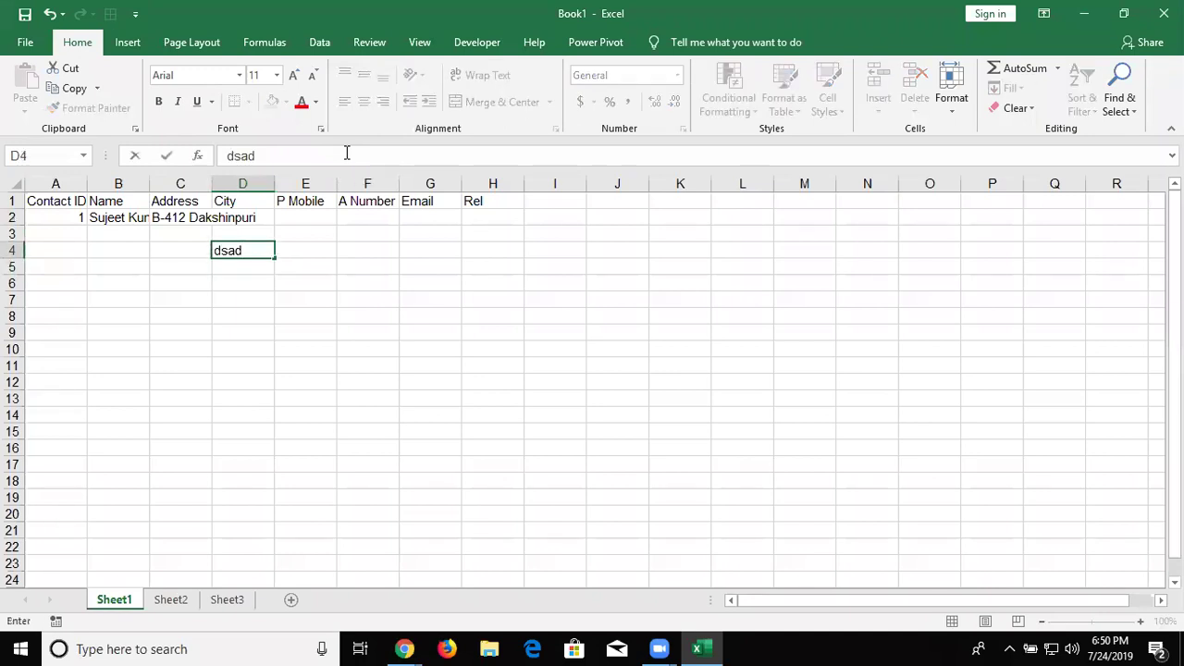
key(Escape)
key(Down)
key(Down)
key(Down)
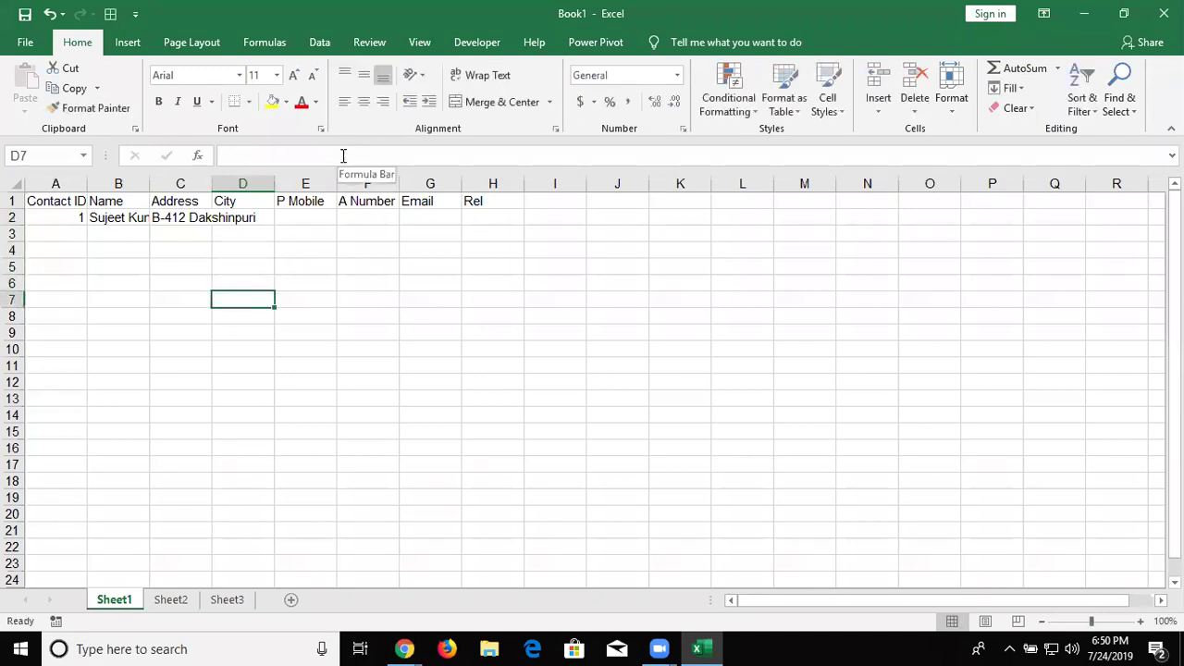
Step: Enter New Delhi as the city in D2, correcting a typo
click(249, 220)
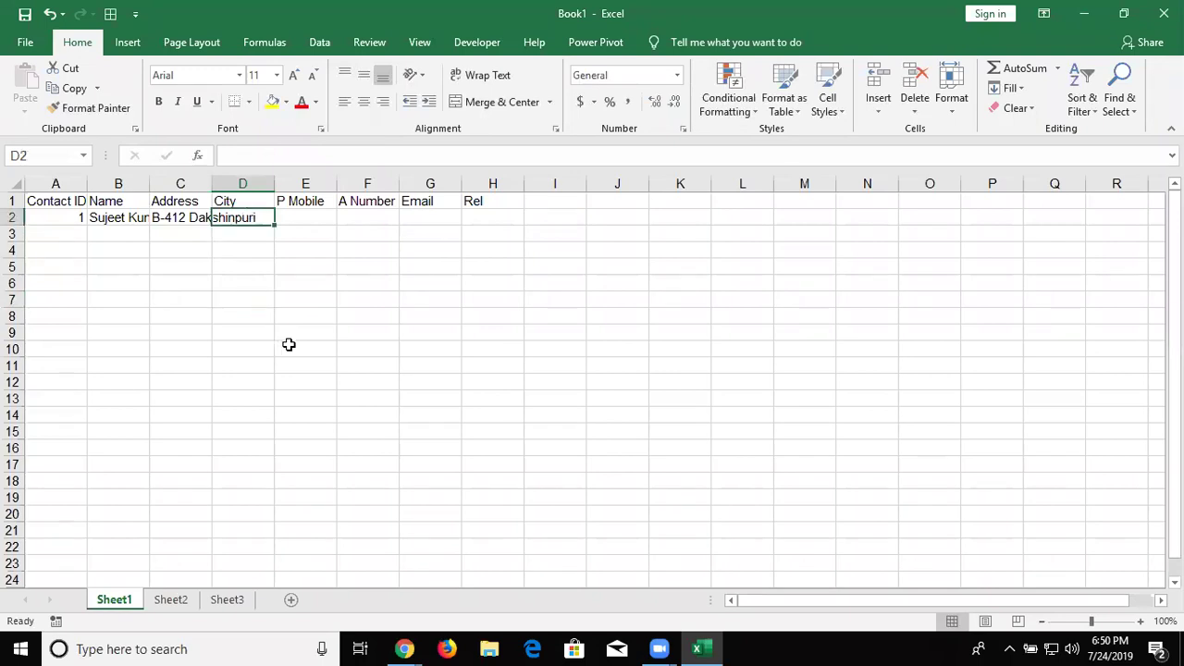
click(284, 346)
key(Up)
key(Up)
key(Up)
key(Up)
key(Up)
key(Up)
key(Up)
key(Up)
key(Up)
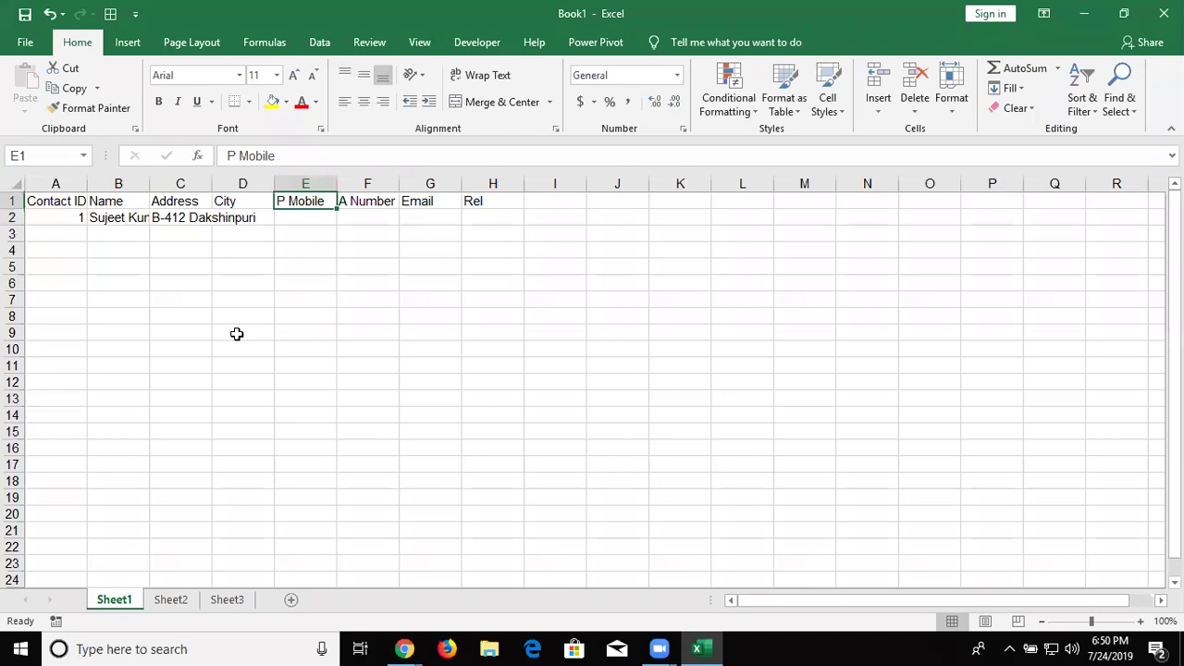
key(Left)
key(Left)
key(Right)
key(Down)
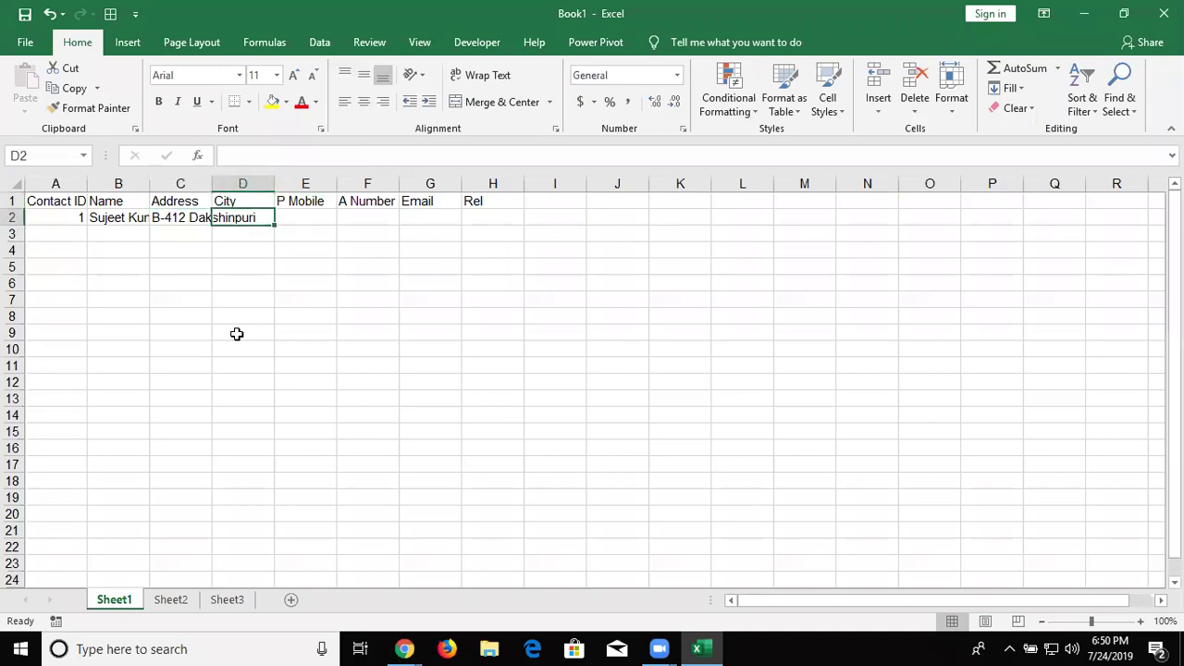
key(Right)
key(Left)
key(Down)
key(Up)
text(Neew \)
key(BackSpace)
key(BackSpace)
key(BackSpace)
key(BackSpace)
text(w Delhi)
key(Tab)
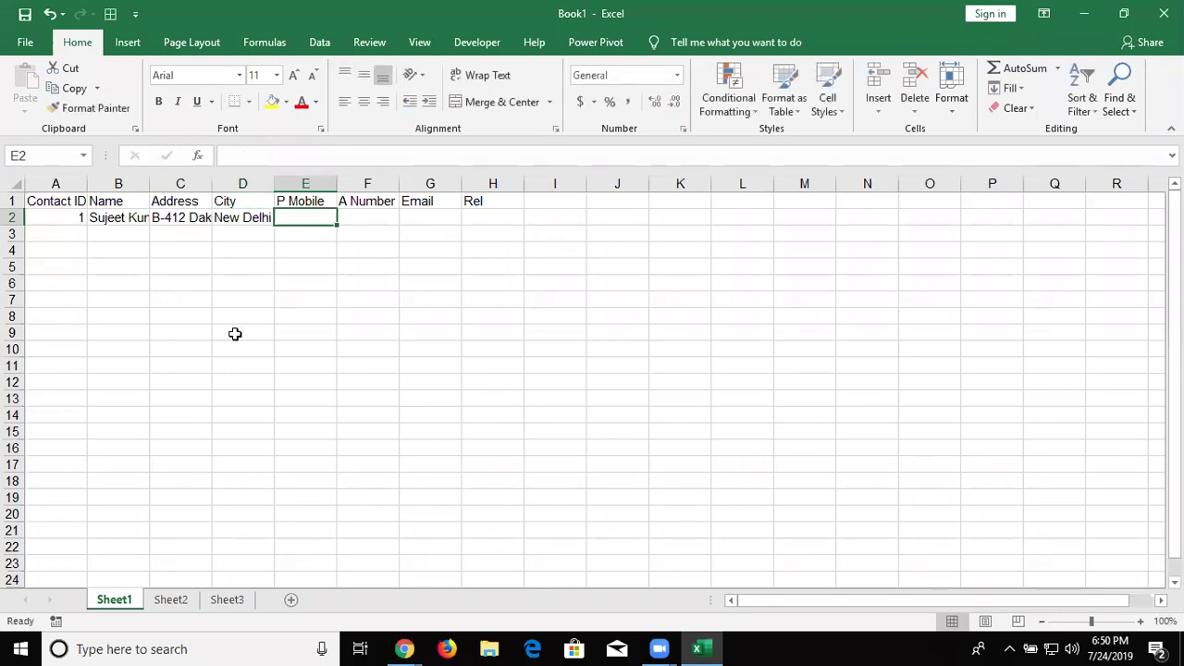
key(Left)
key(Left)
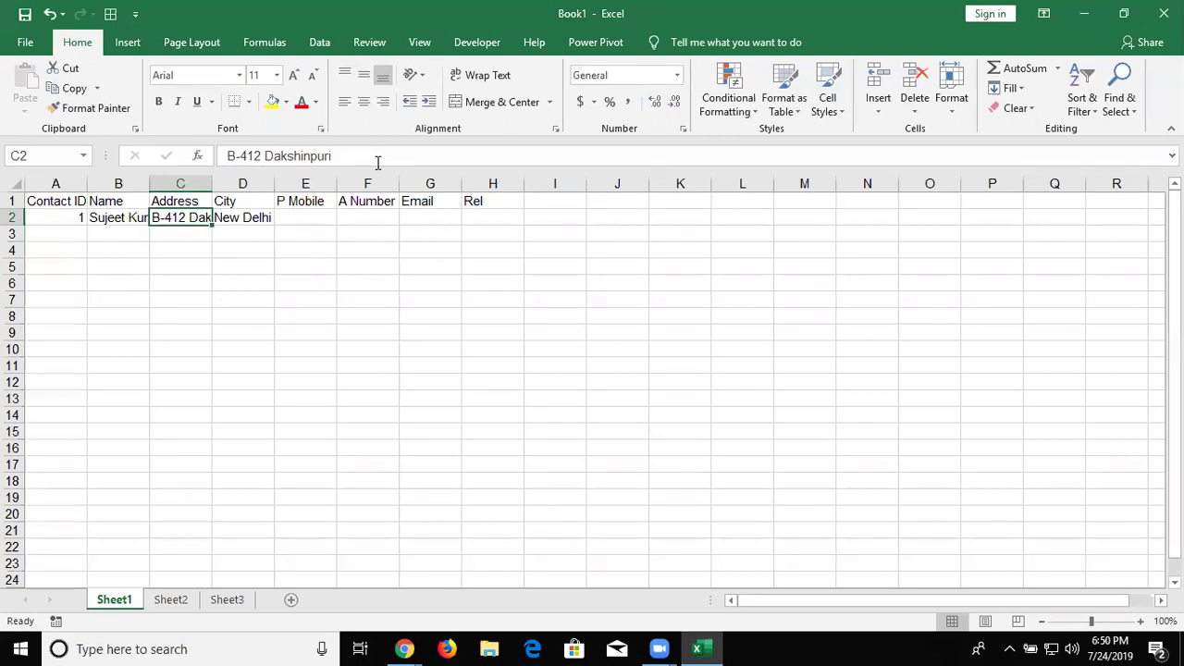
click(227, 266)
click(183, 218)
drag(212, 184, 273, 189)
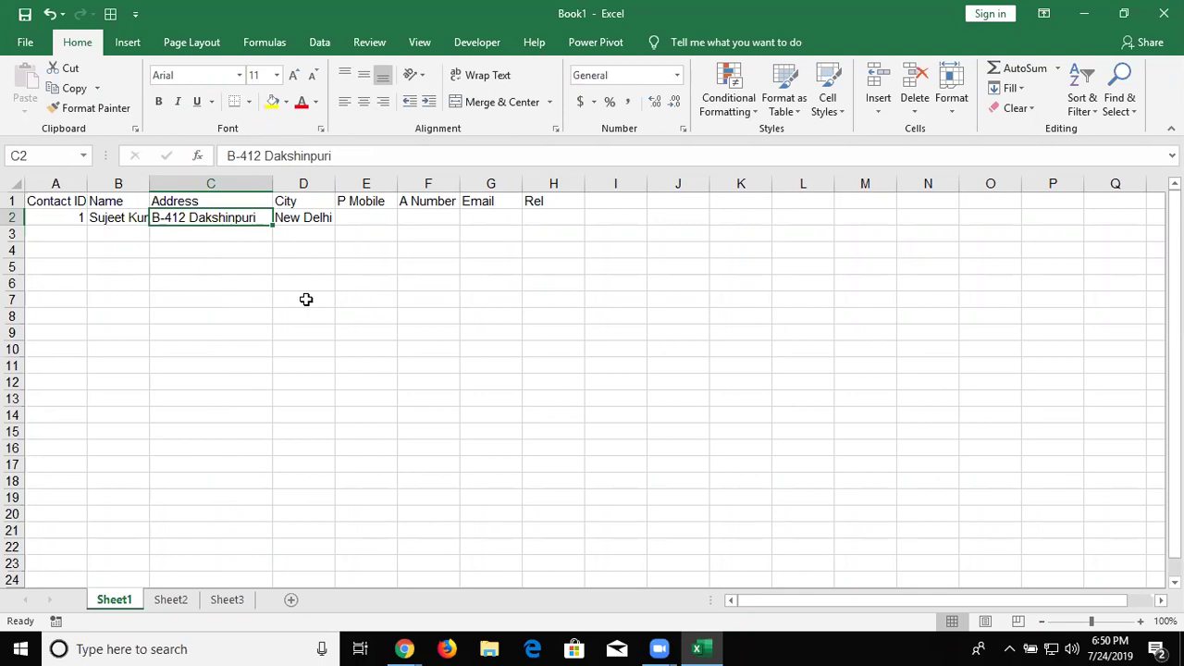
key(ctrl+z)
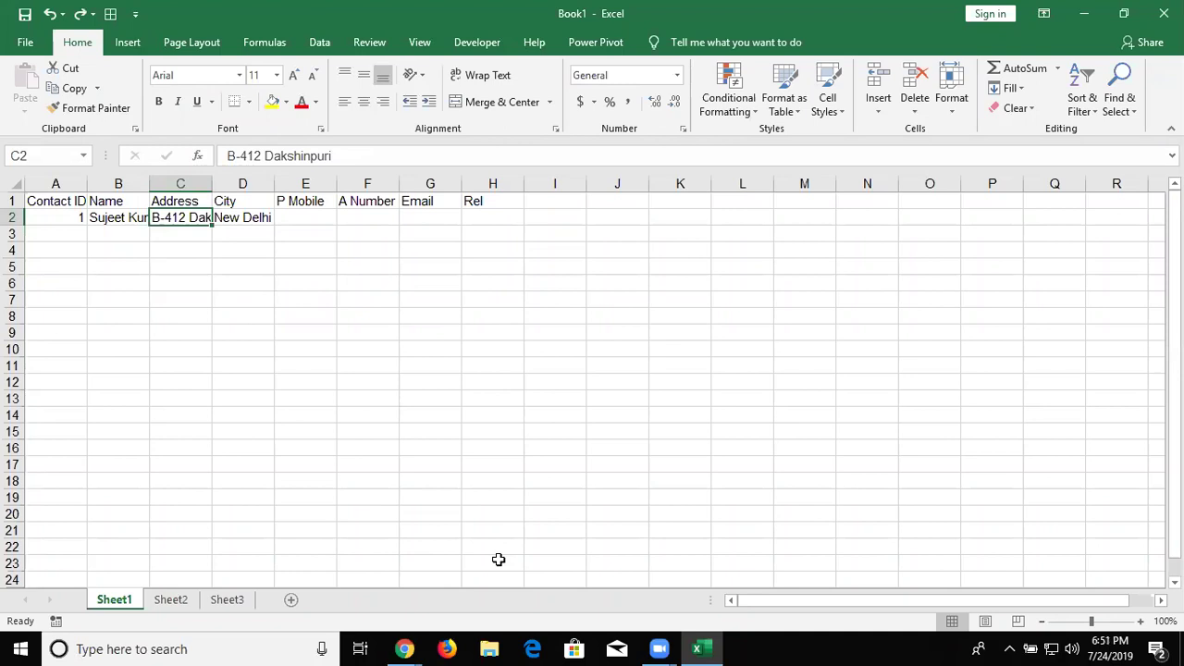
key(Down)
key(Up)
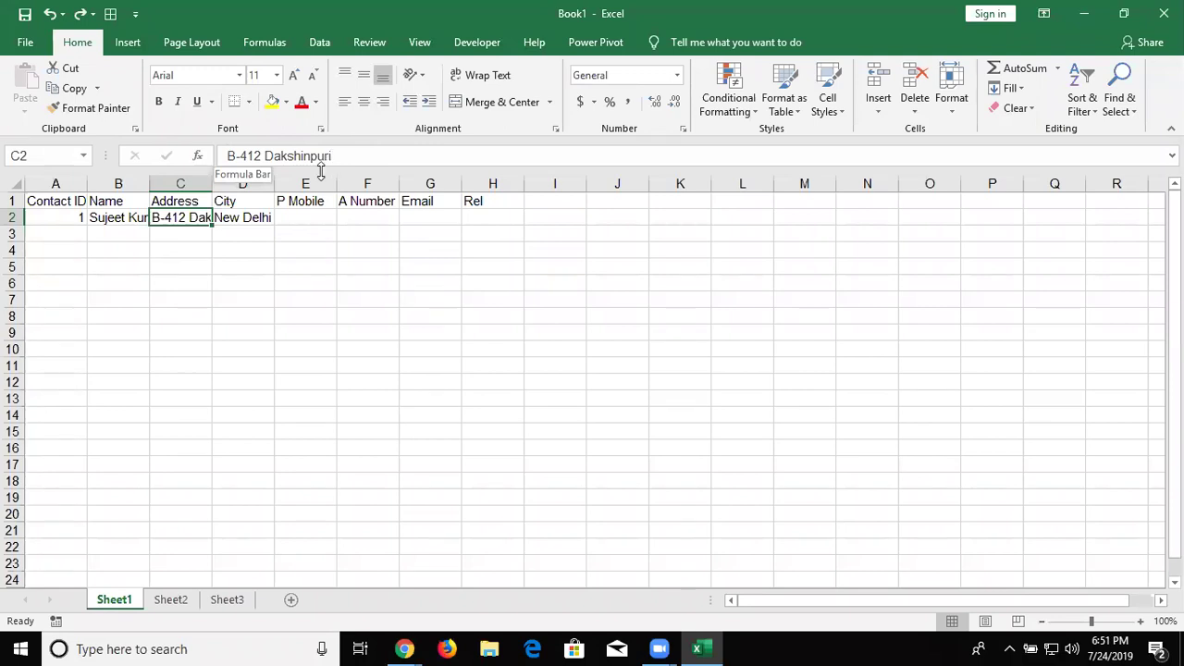
Step: Fill E2:H2 with the contact's mobile number, alternate number, e-mail and relation Teacher
click(298, 219)
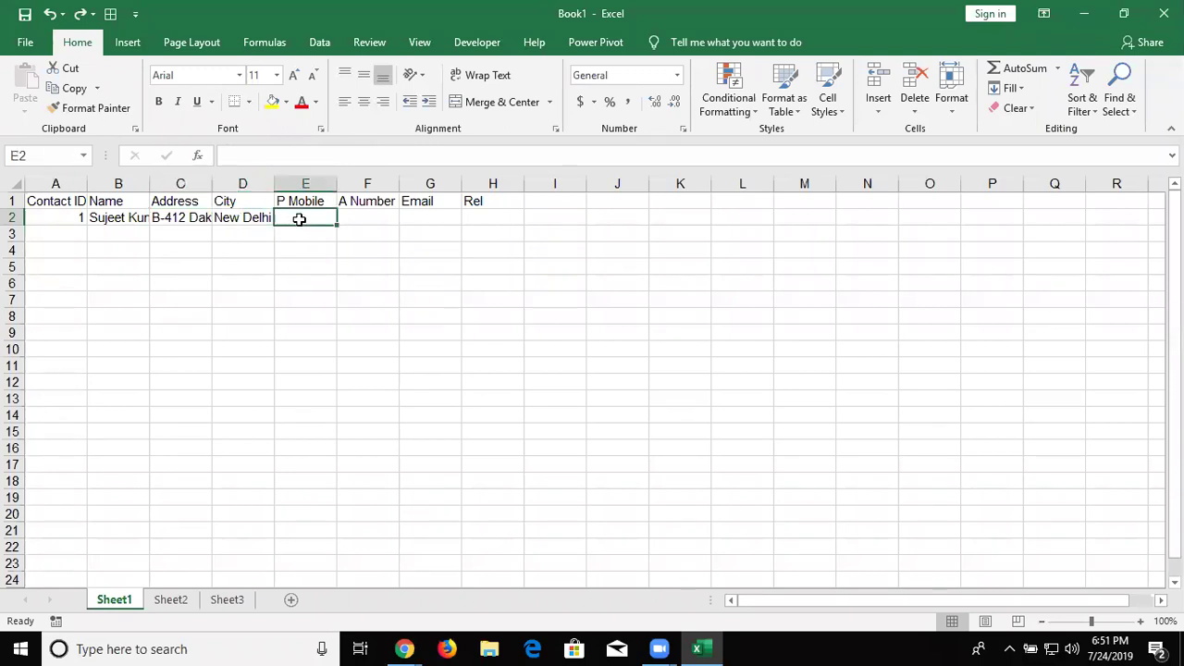
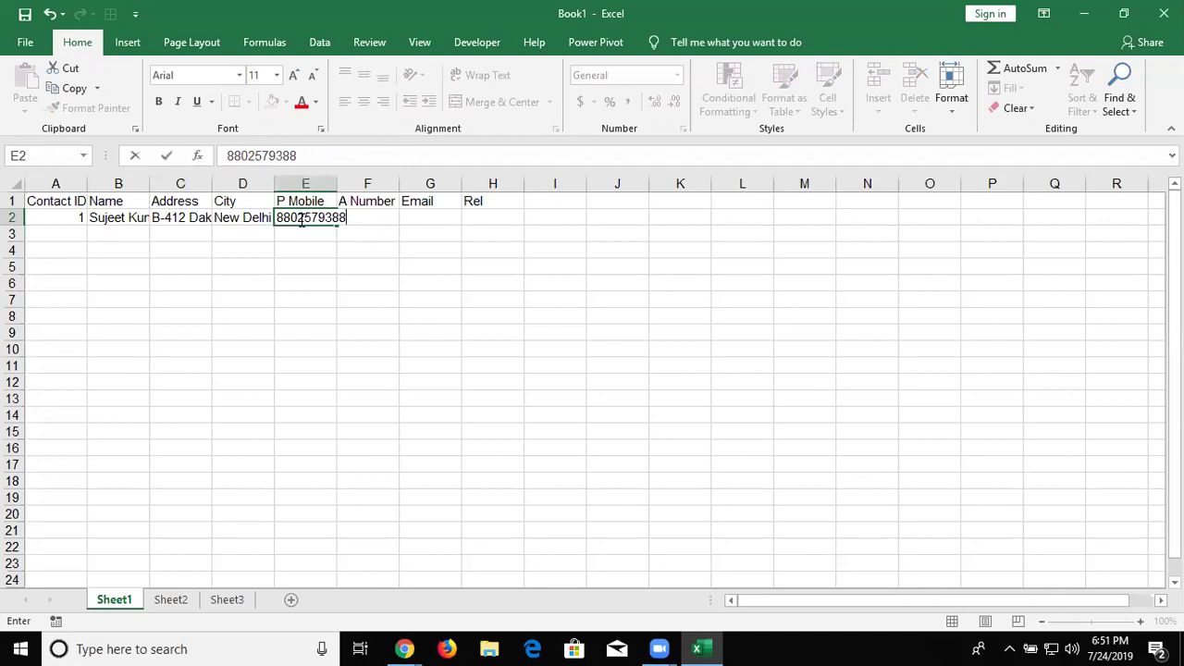
key(Tab)
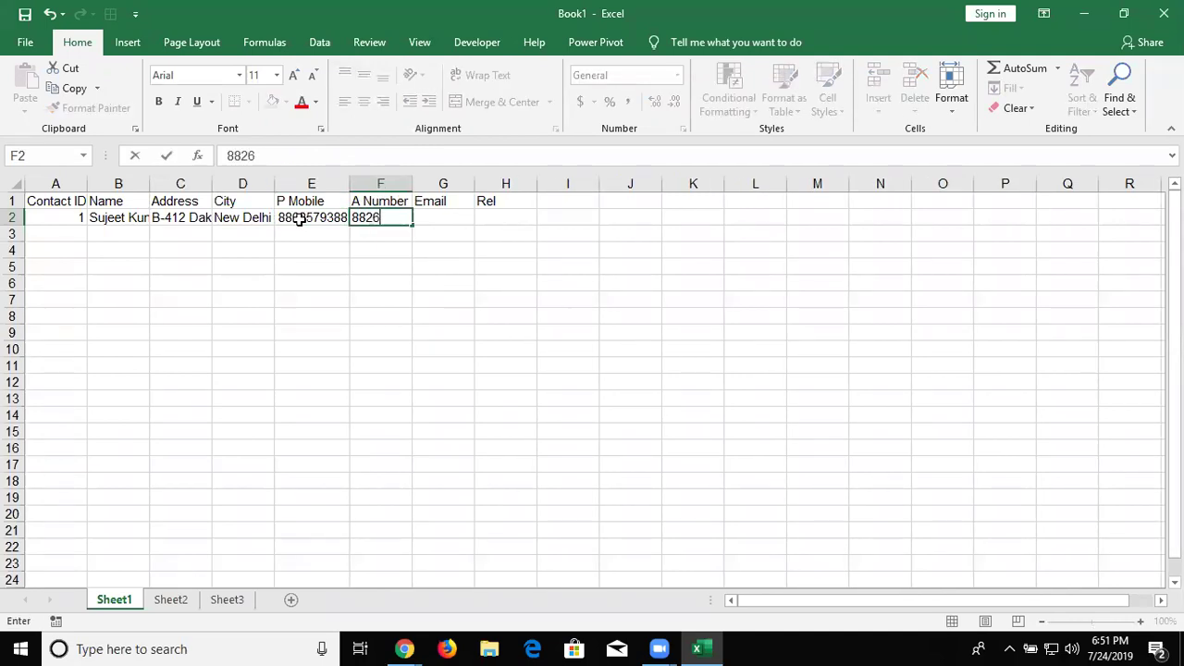
key(Tab)
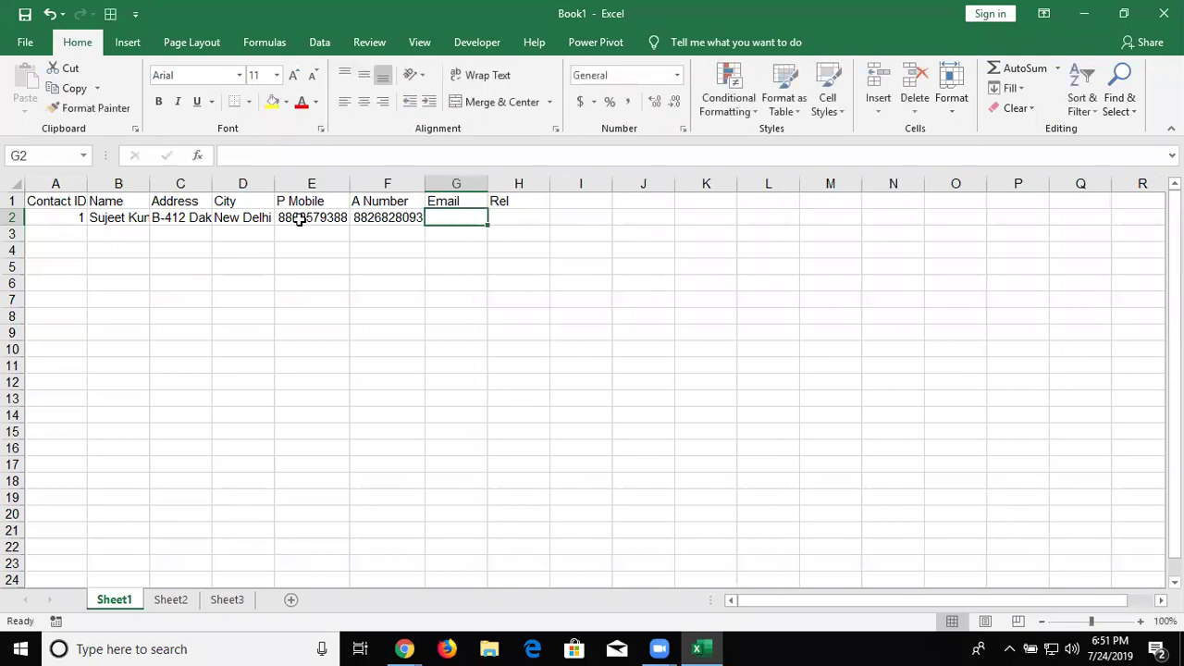
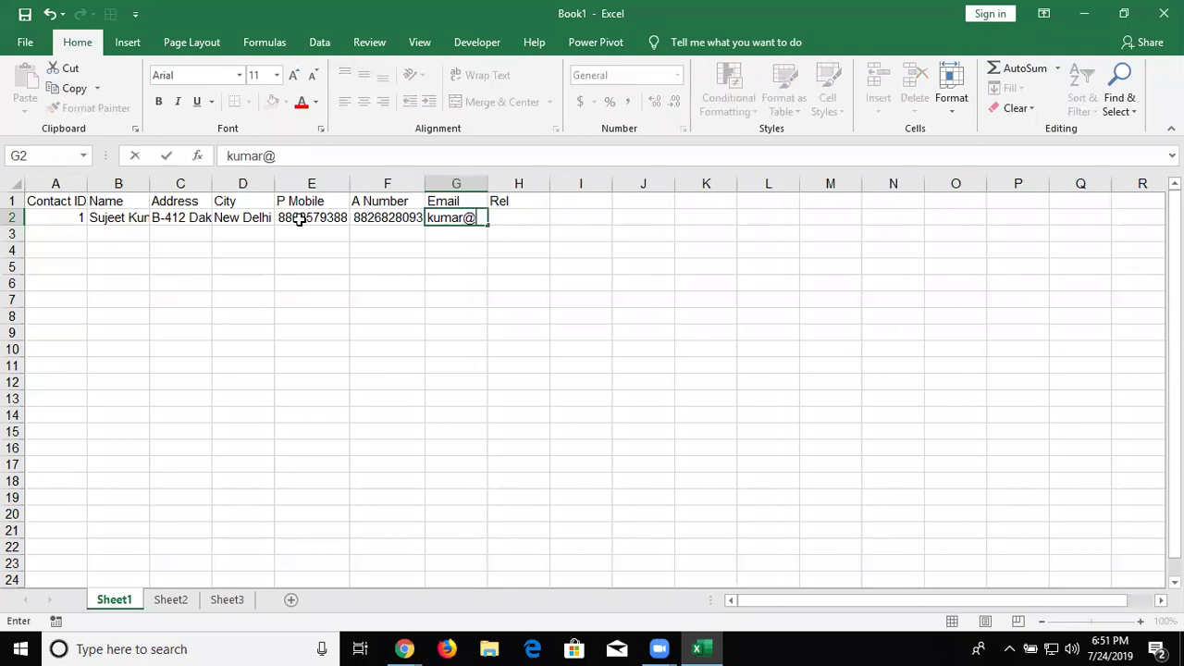
key(Tab)
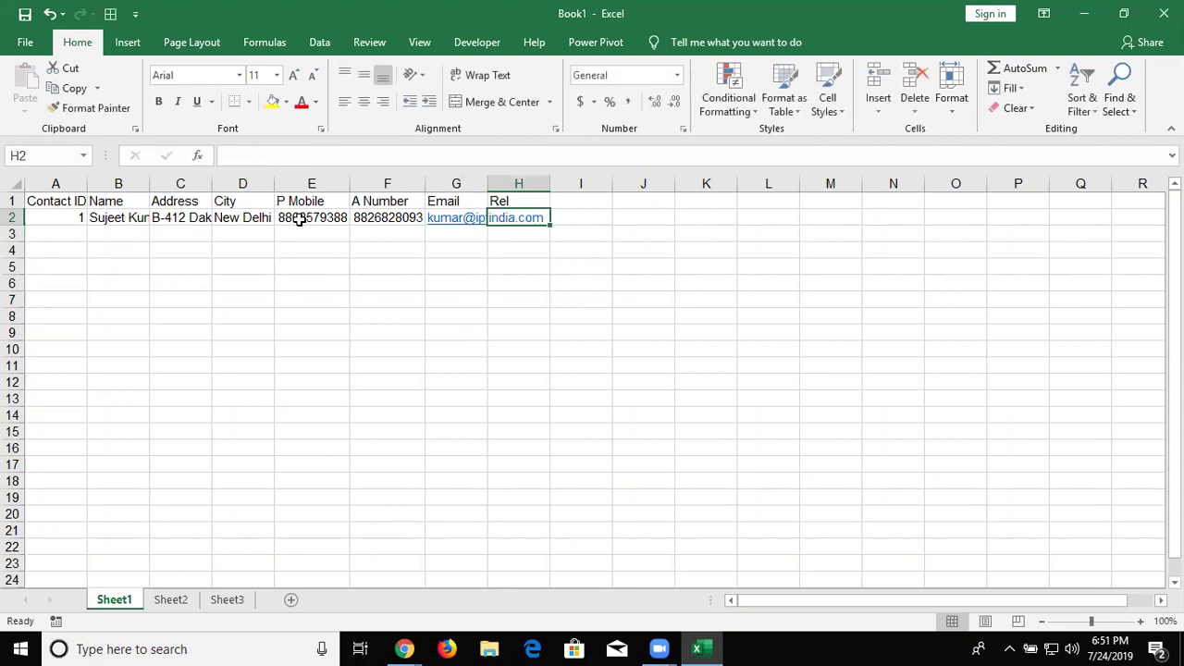
text(Teacher)
key(Return)
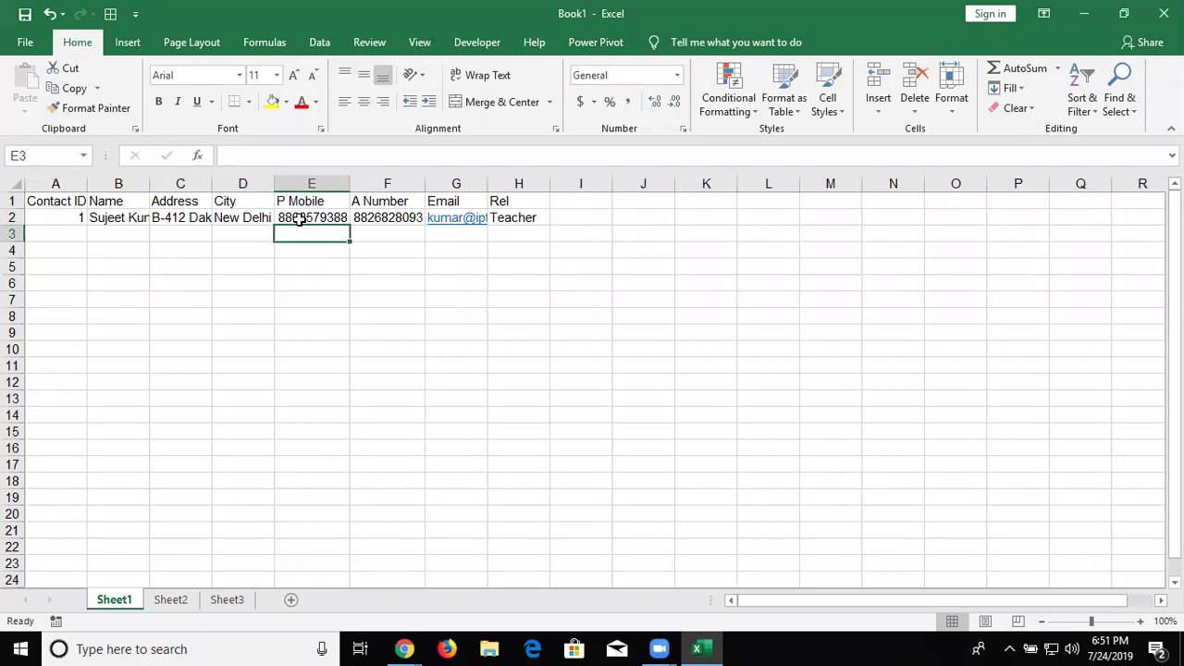
Step: Move back to column A and settle on cell A3 for the next record
key(Left)
key(Left)
key(Left)
key(Left)
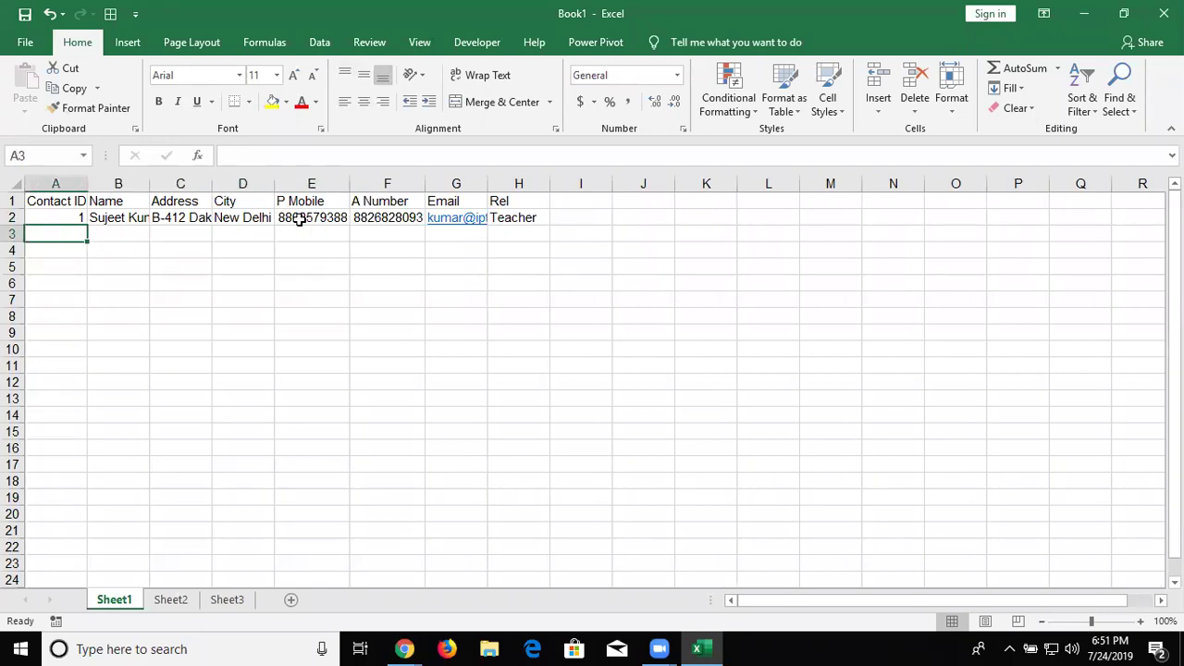
key(shift+Down)
key(shift+Down)
key(shift+Down)
key(shift+Down)
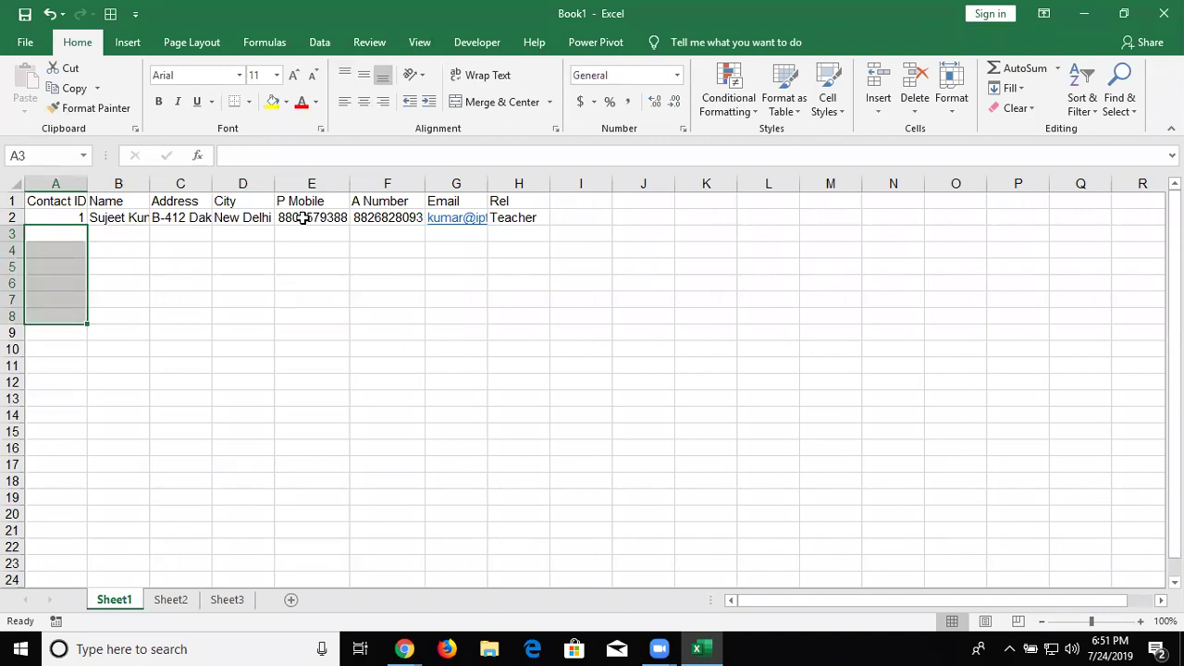
key(Up)
key(Up)
key(Down)
key(Down)
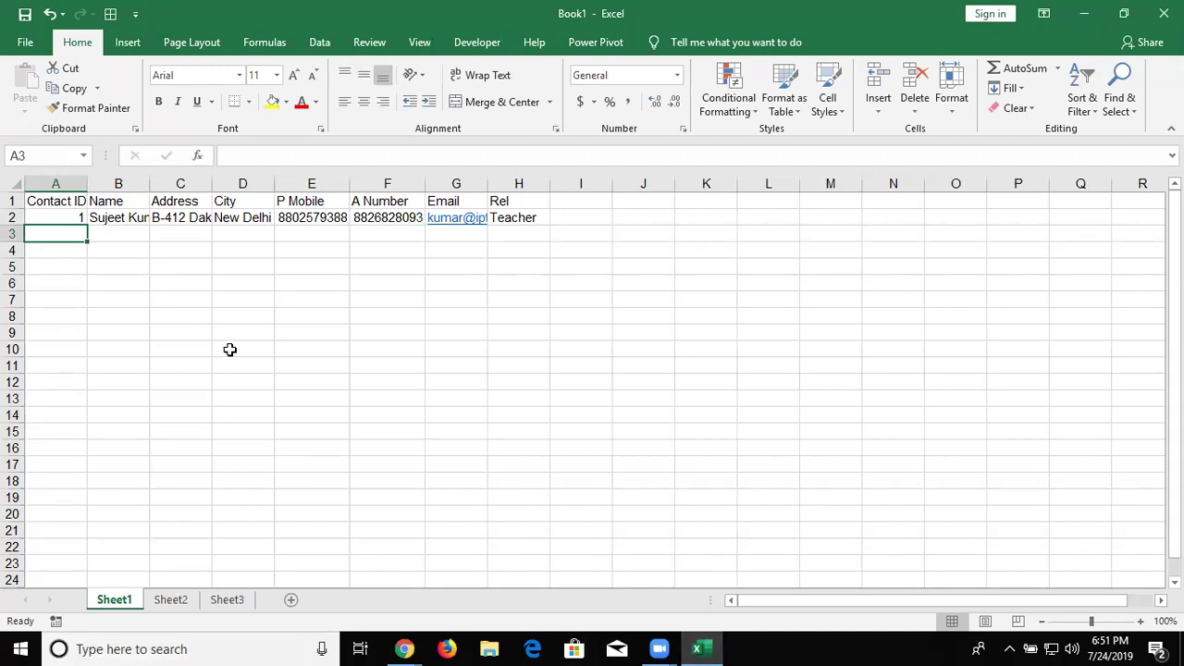
Step: On Sheet2, merge A1:I4 and enter the title 'Daily Sales Report'
click(183, 600)
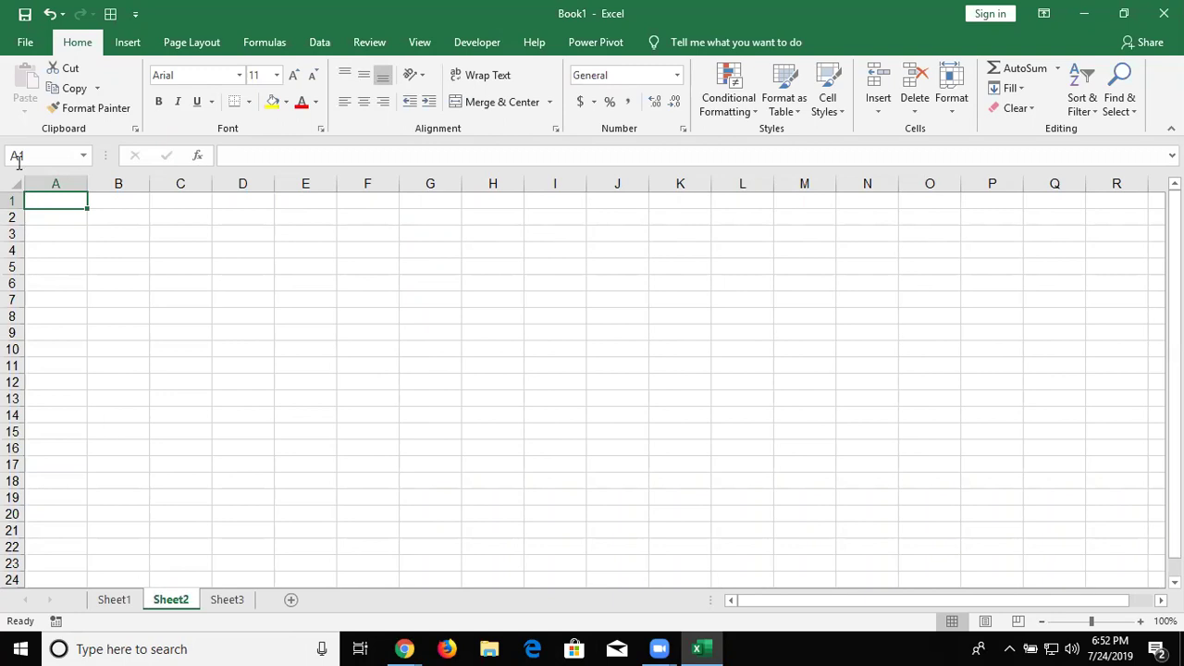
mouse_move(70, 202)
mouse_down()
mouse_move(584, 232)
mouse_move(579, 248)
mouse_up()
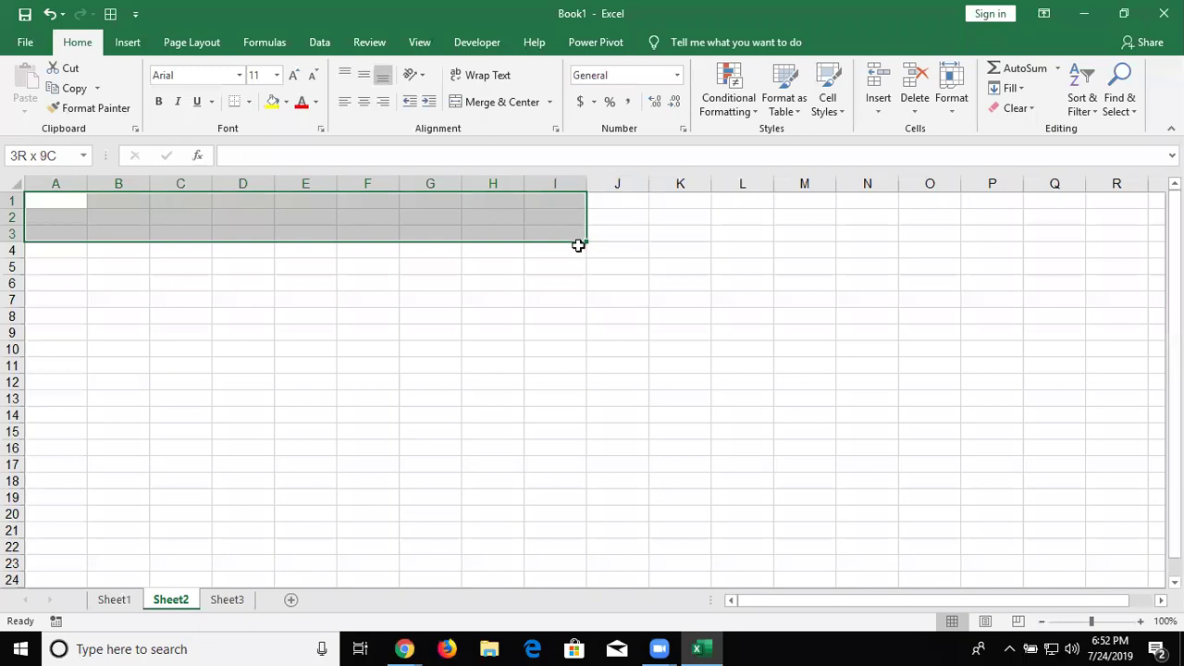
click(464, 105)
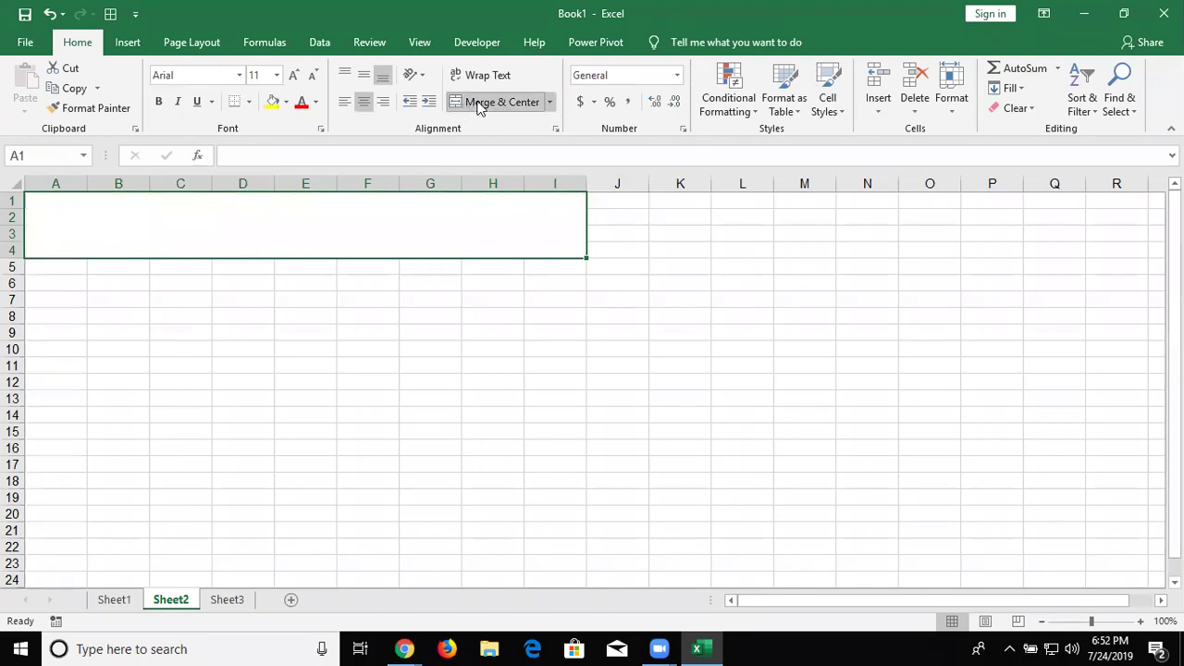
click(487, 296)
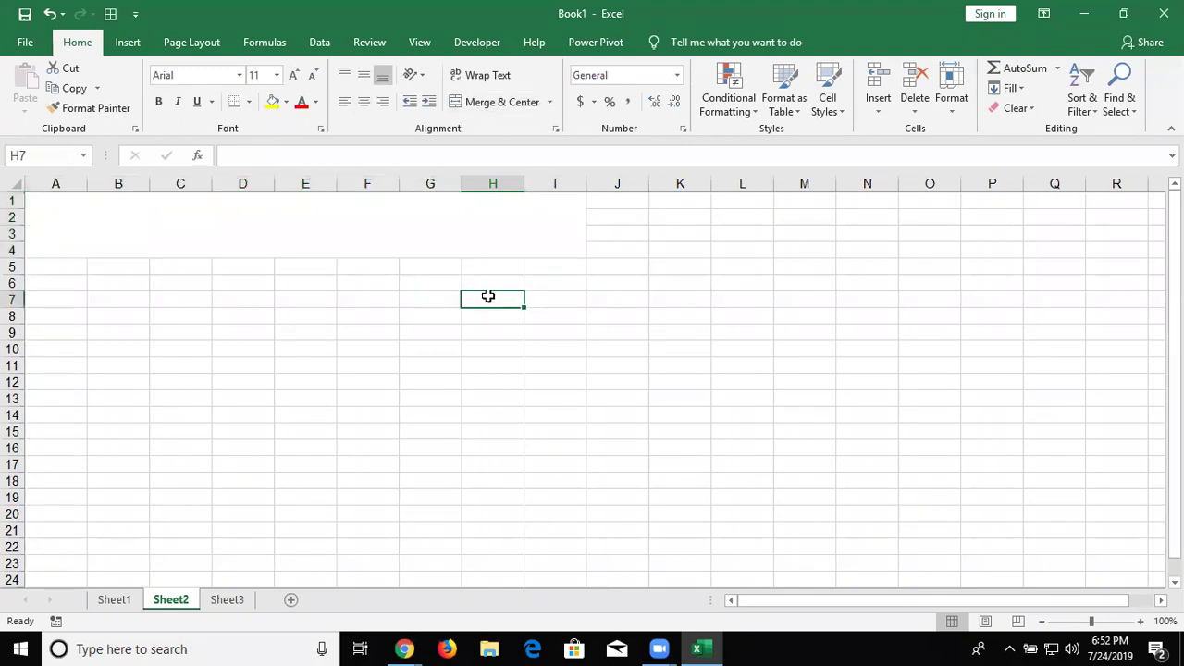
click(451, 243)
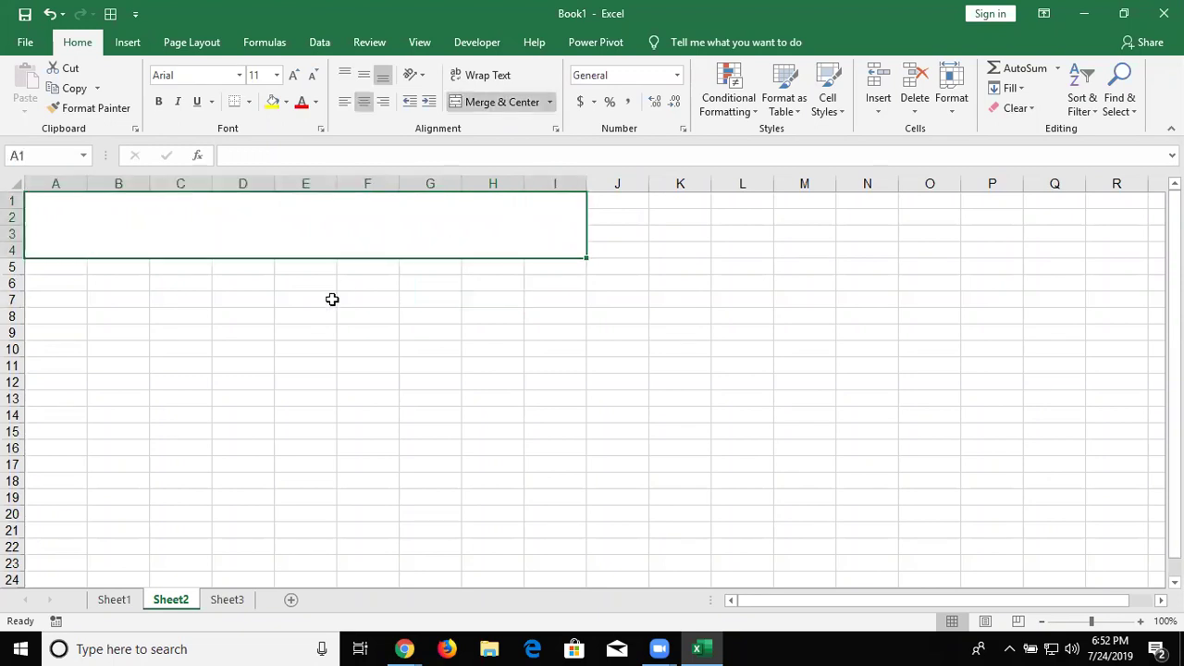
text(D)
text(aily )
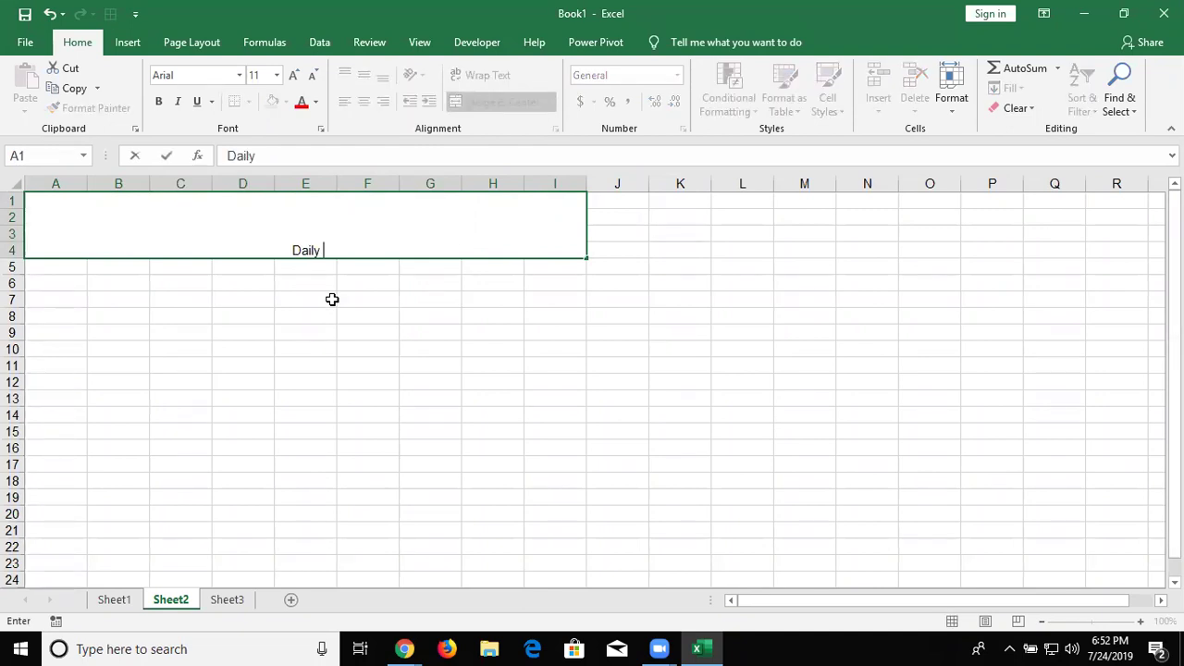
text(Sales Report)
key(Return)
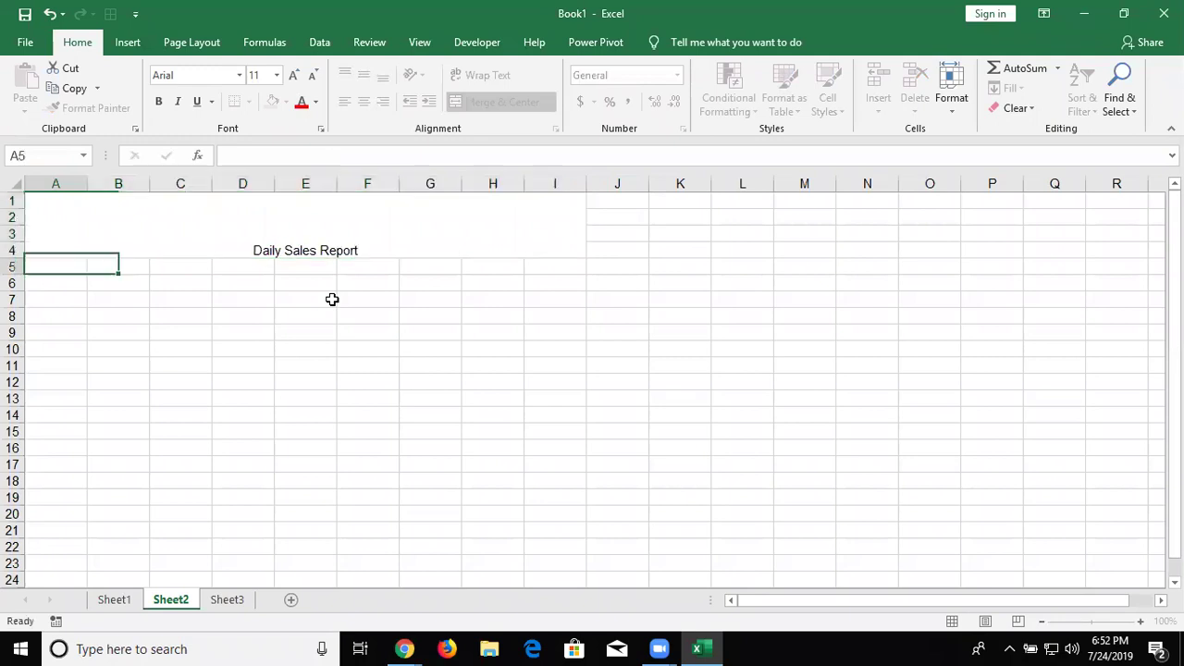
key(Up)
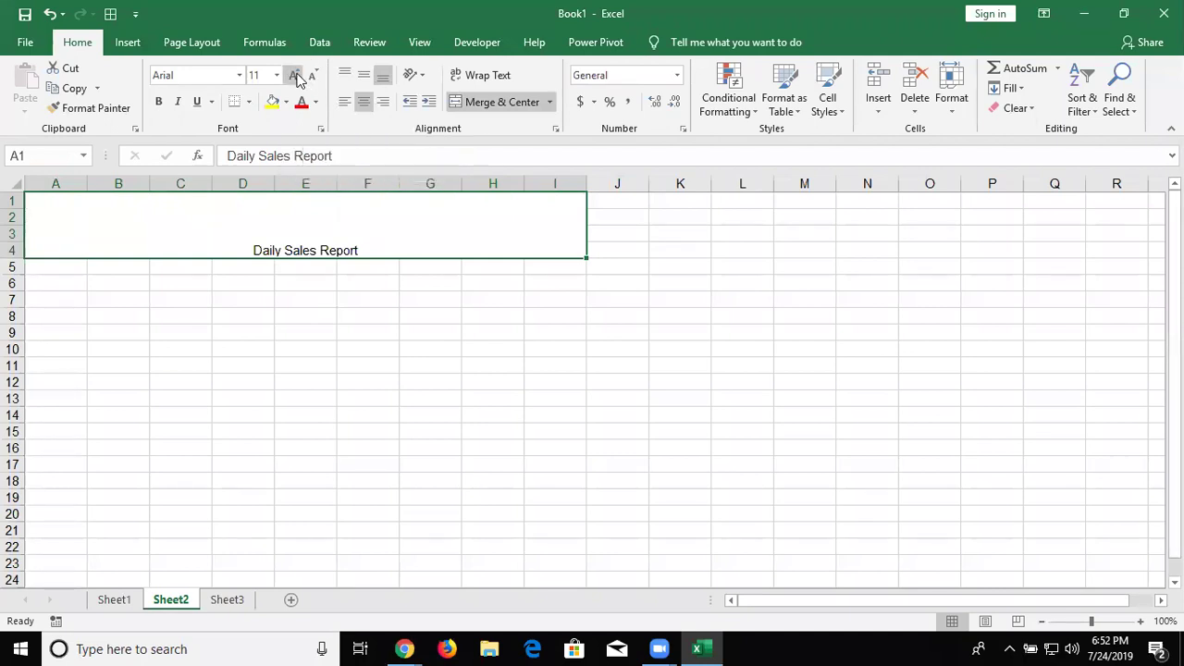
Step: Set the title font to 48 pt and underline it
click(295, 75)
click(294, 75)
click(294, 75)
click(294, 75)
click(294, 75)
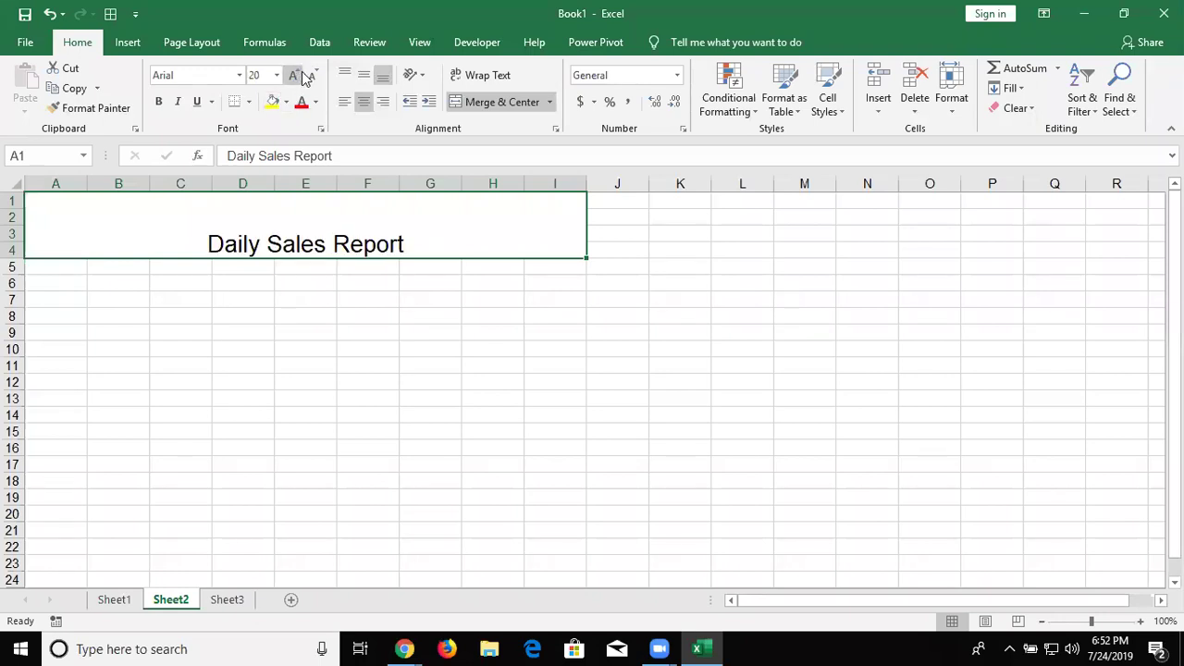
click(306, 75)
click(294, 75)
click(294, 75)
click(294, 75)
click(294, 75)
click(294, 75)
click(293, 74)
click(292, 75)
click(292, 75)
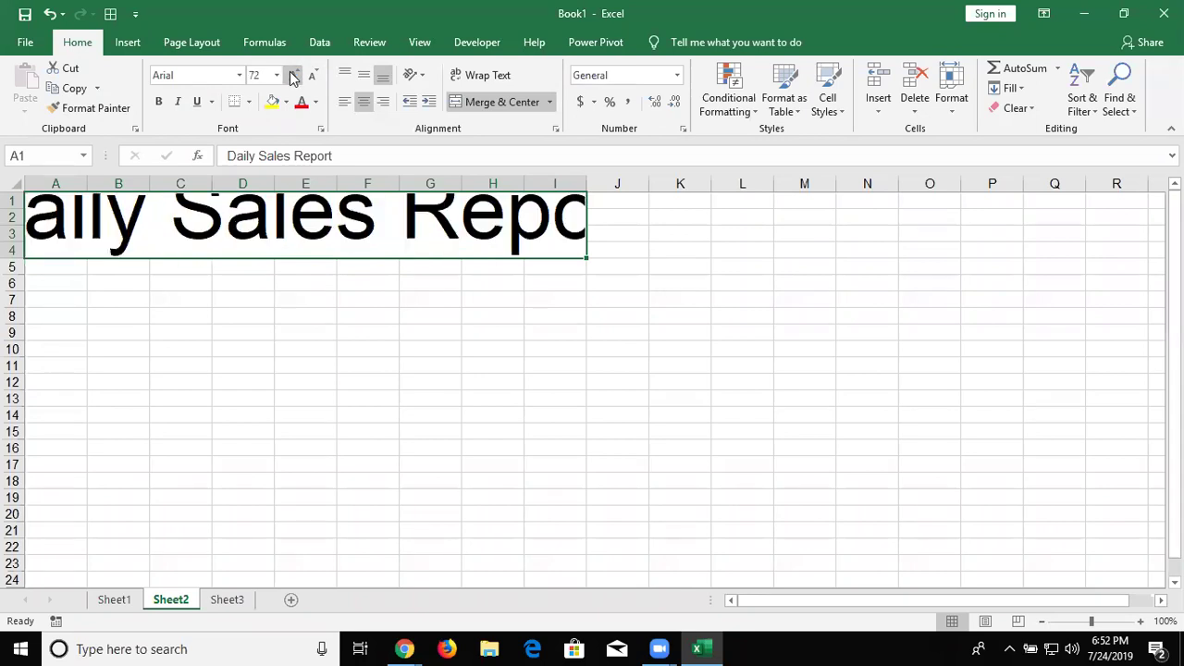
click(311, 75)
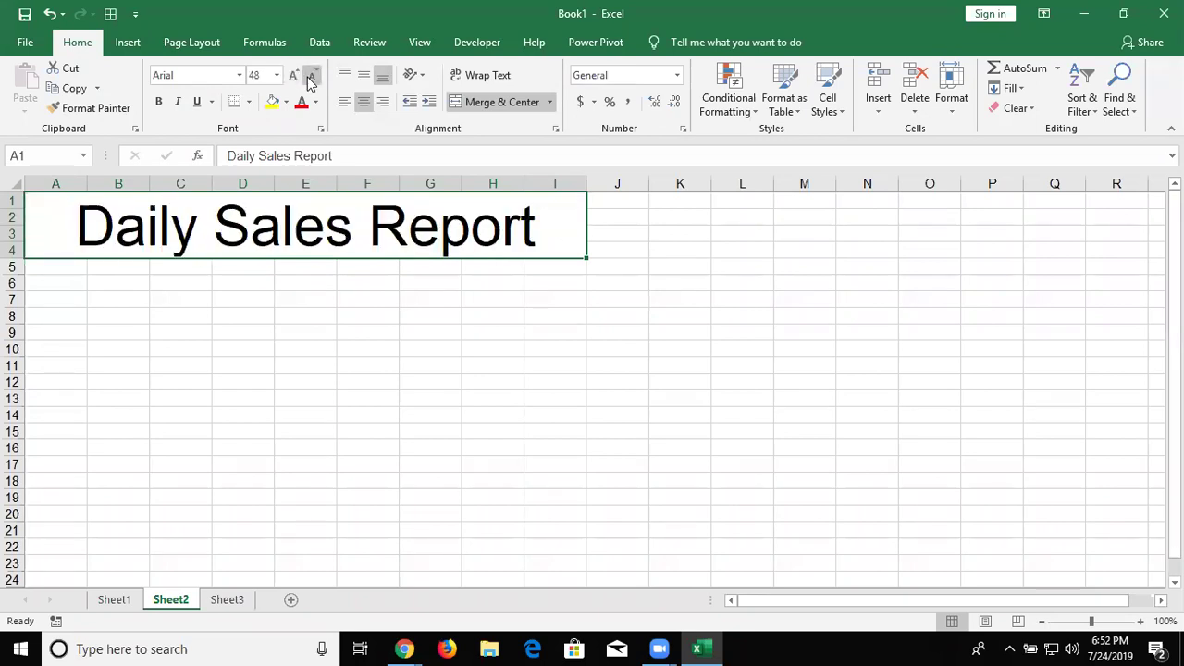
click(193, 111)
click(173, 363)
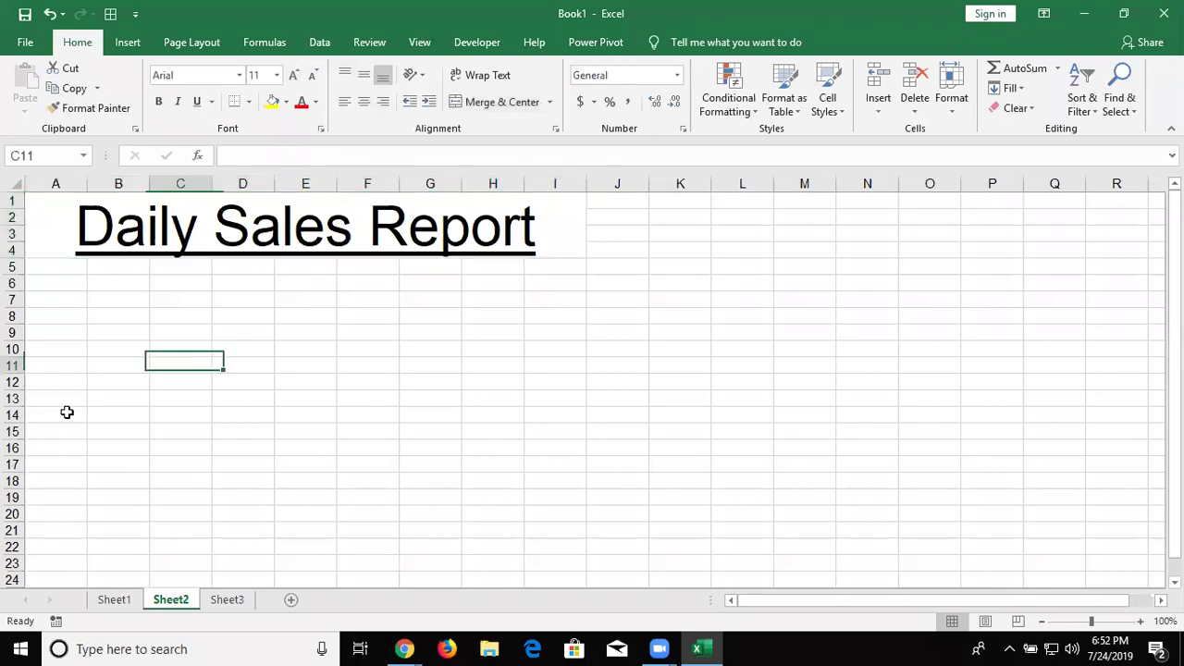
Step: Enter the Date label in A6 and the Location label in G6
click(54, 289)
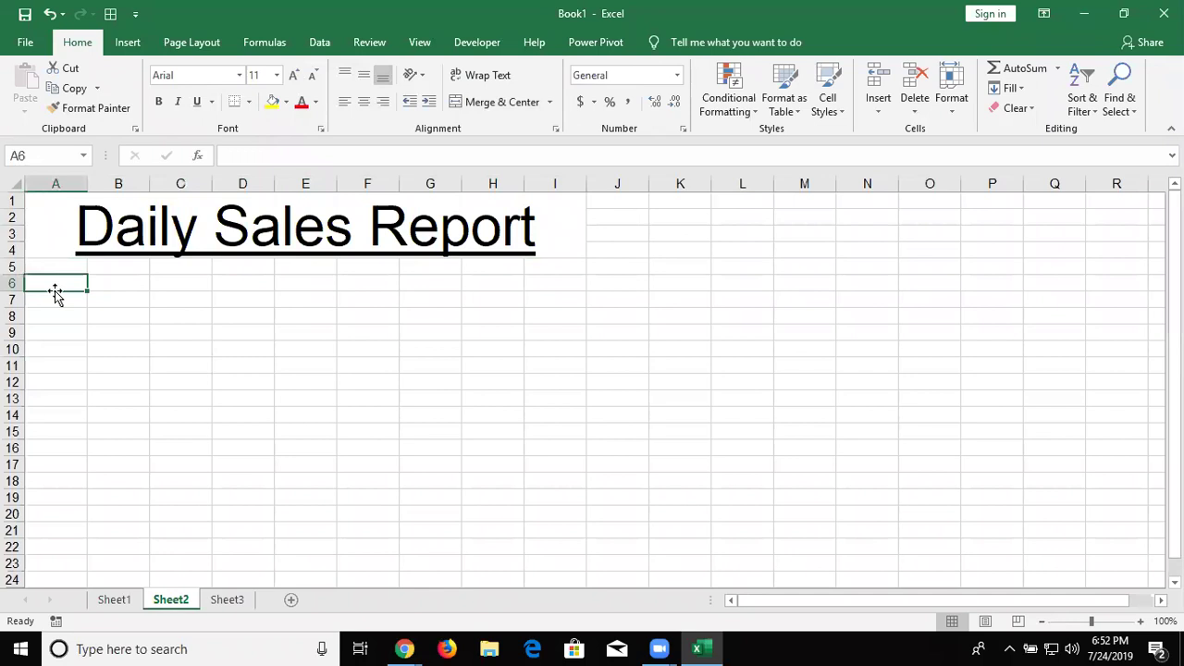
text(Date)
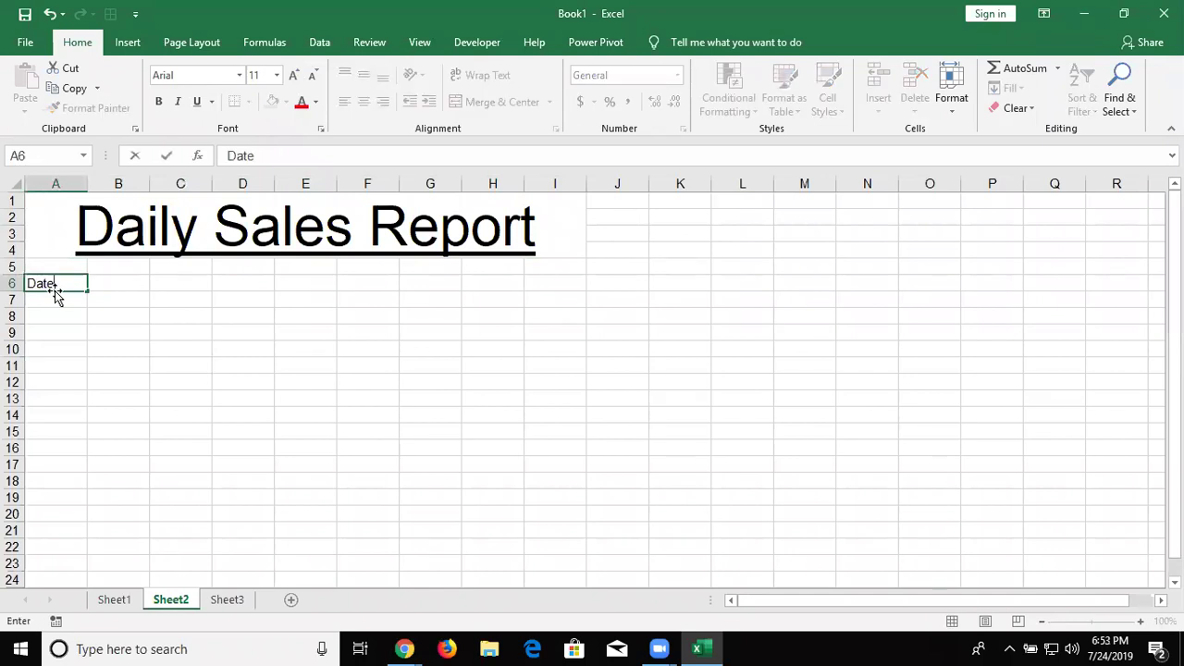
key(Tab)
click(428, 289)
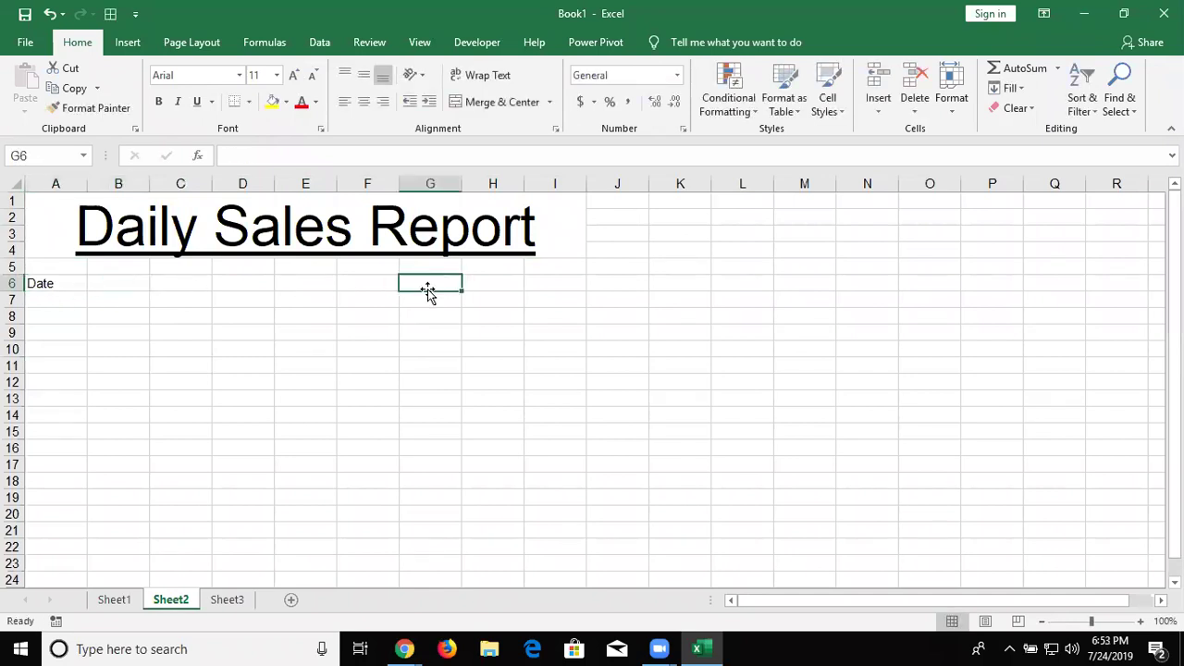
text(Location)
click(259, 328)
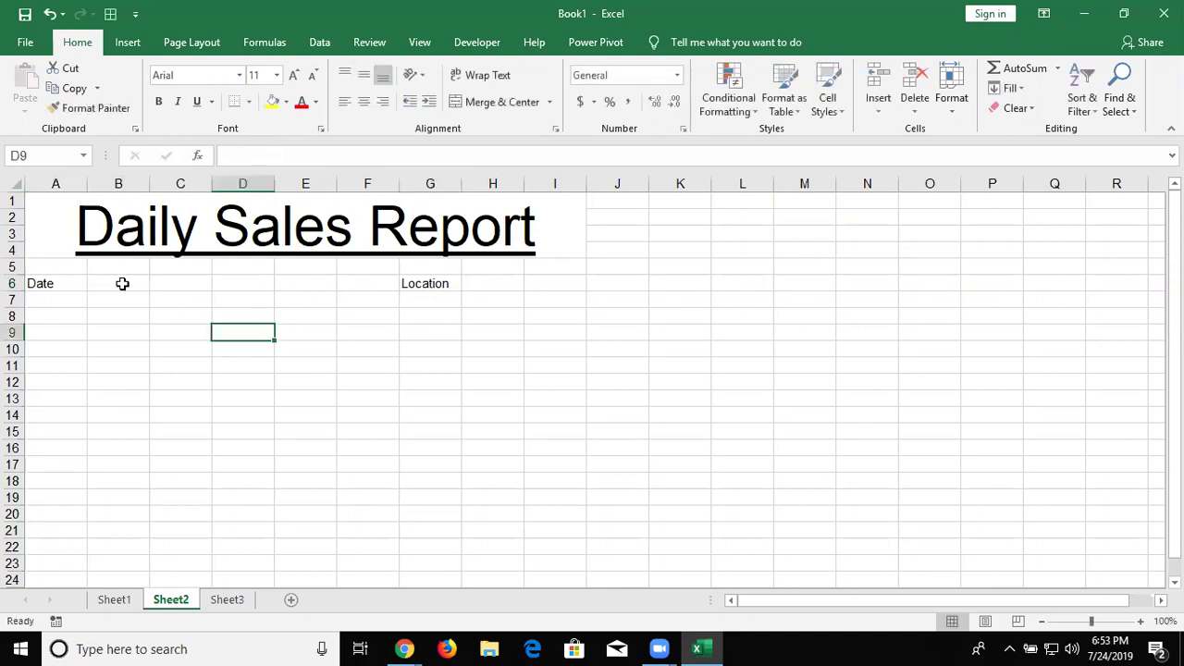
Step: Add a bottom border under A6:B6
click(608, 213)
drag(611, 218, 880, 496)
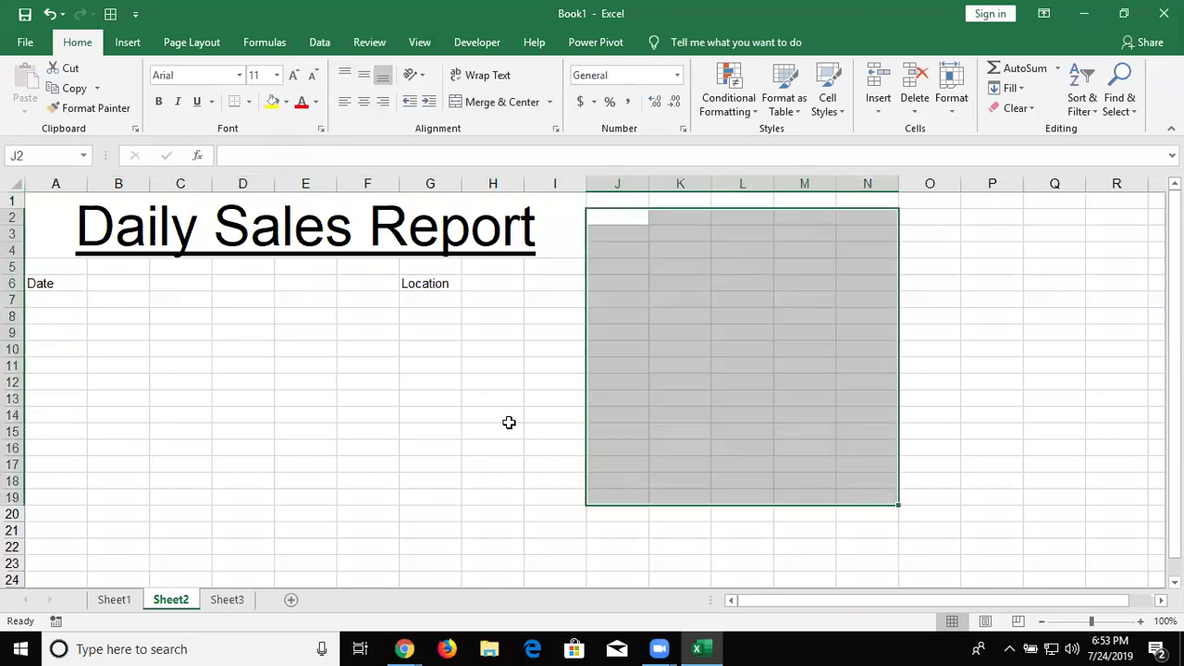
click(181, 398)
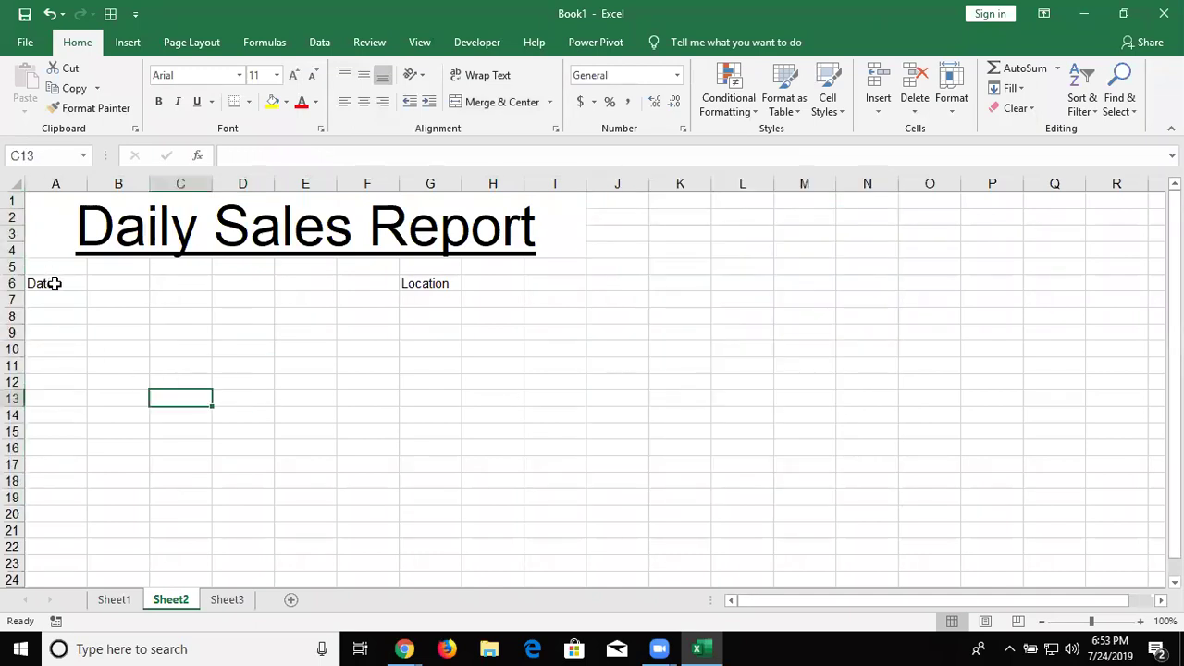
click(53, 283)
drag(98, 285, 114, 285)
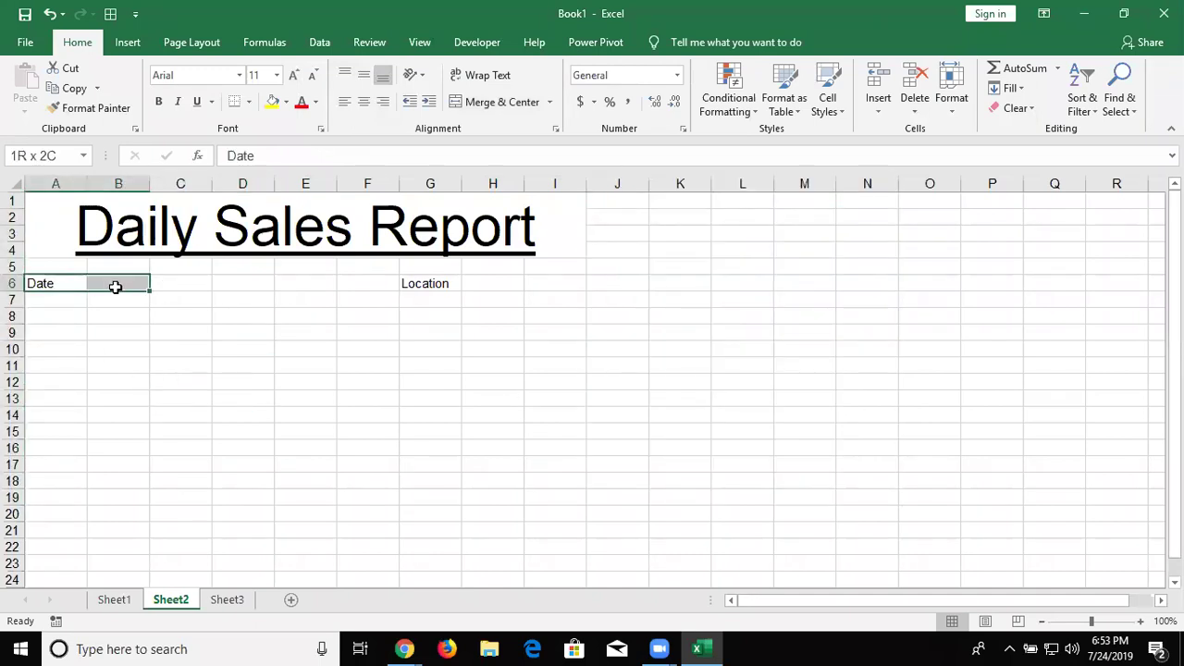
click(249, 101)
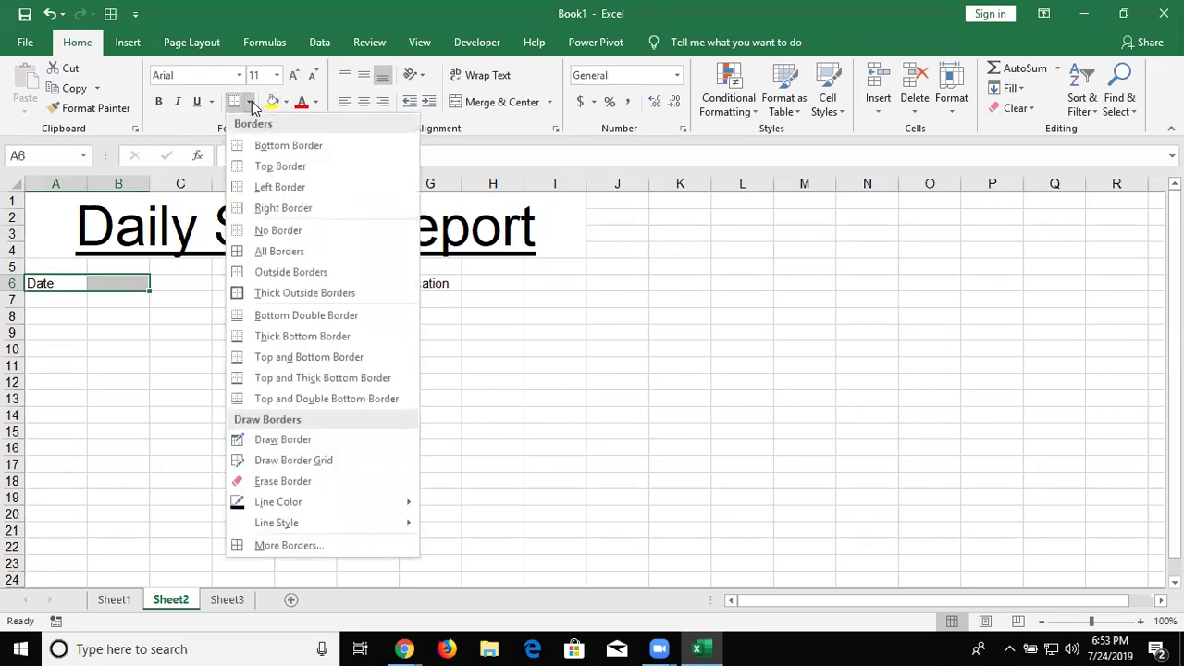
click(247, 148)
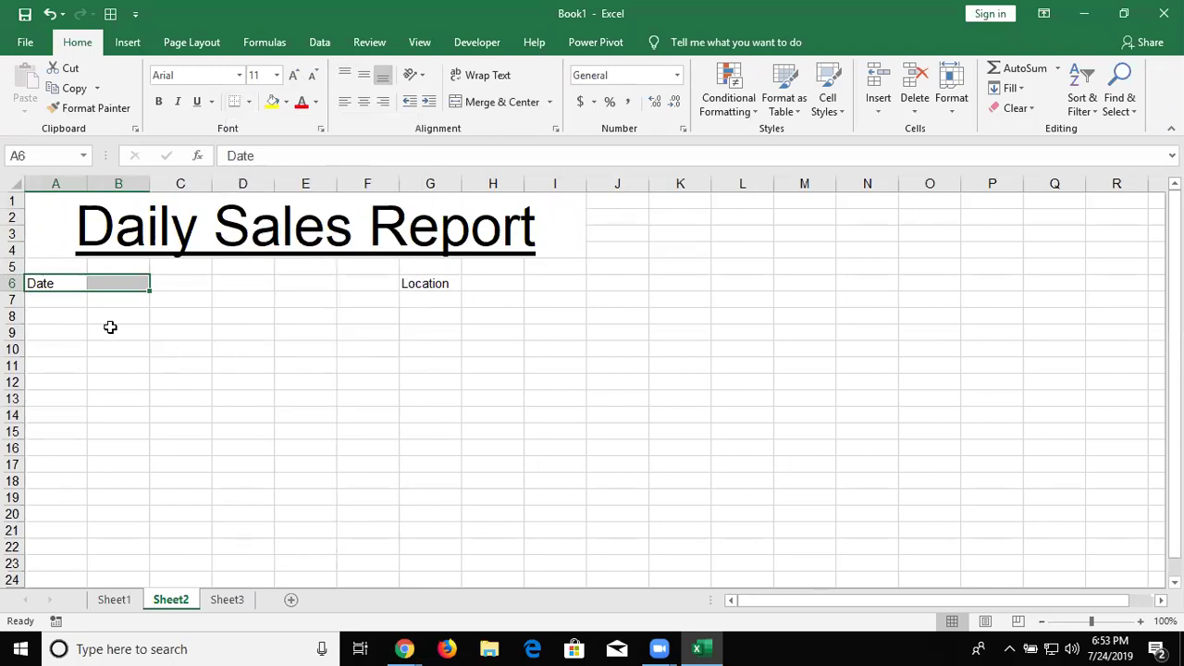
click(97, 315)
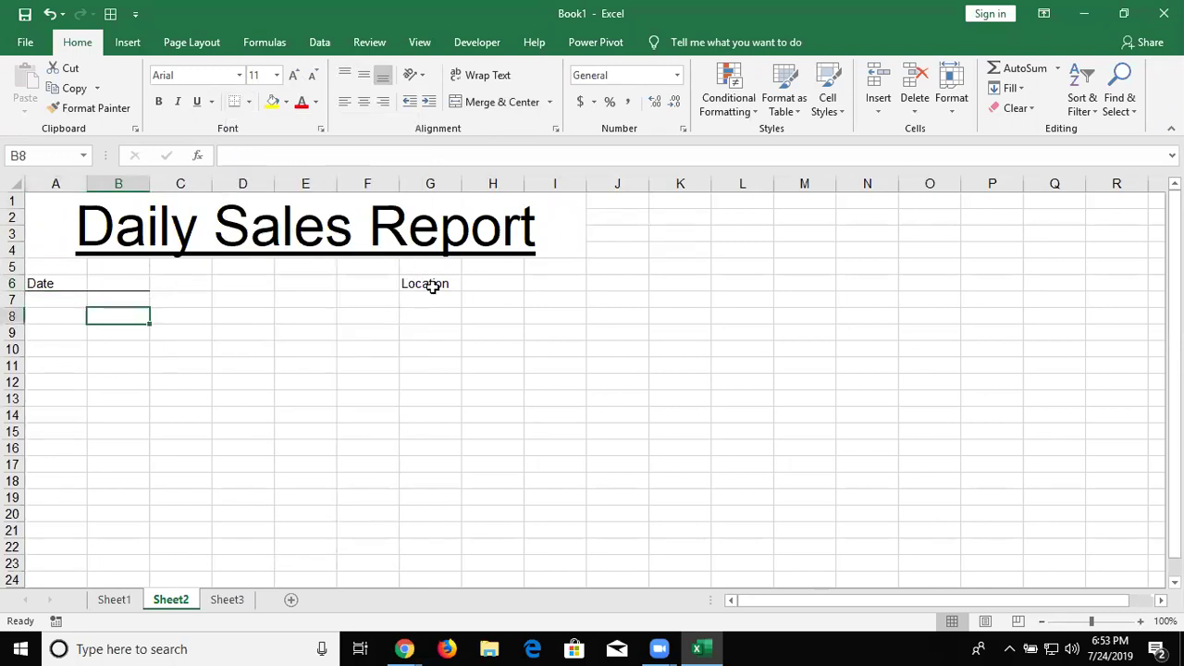
Step: Give G6:H6 the same bottom border
drag(431, 283, 474, 284)
click(234, 102)
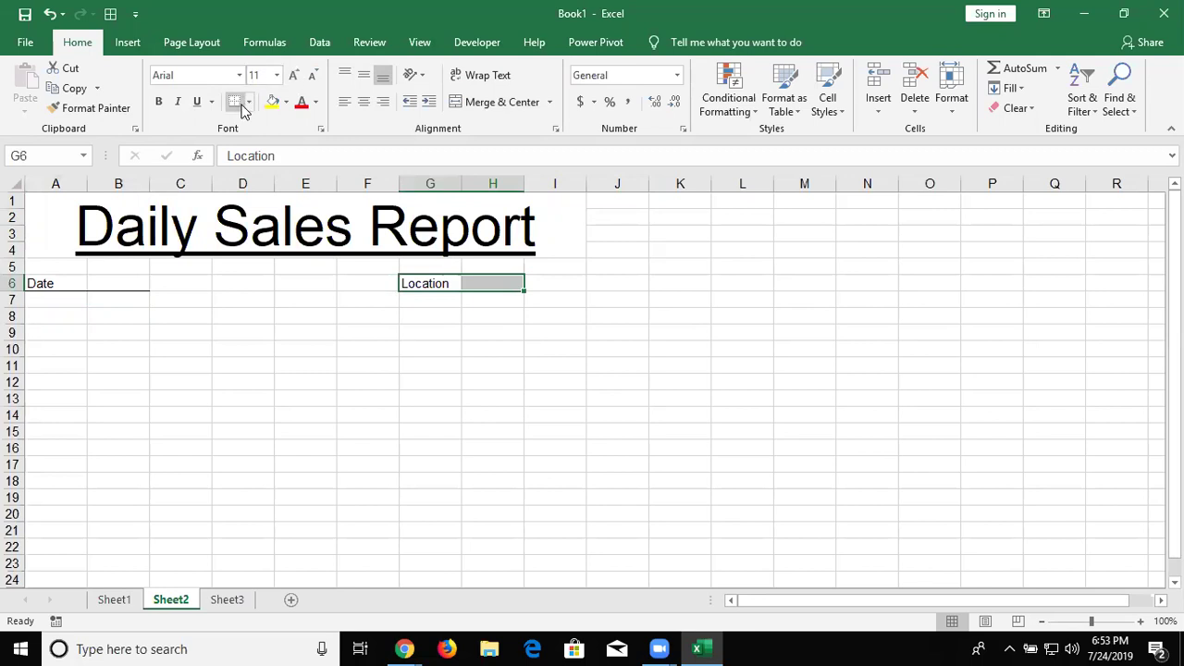
click(263, 306)
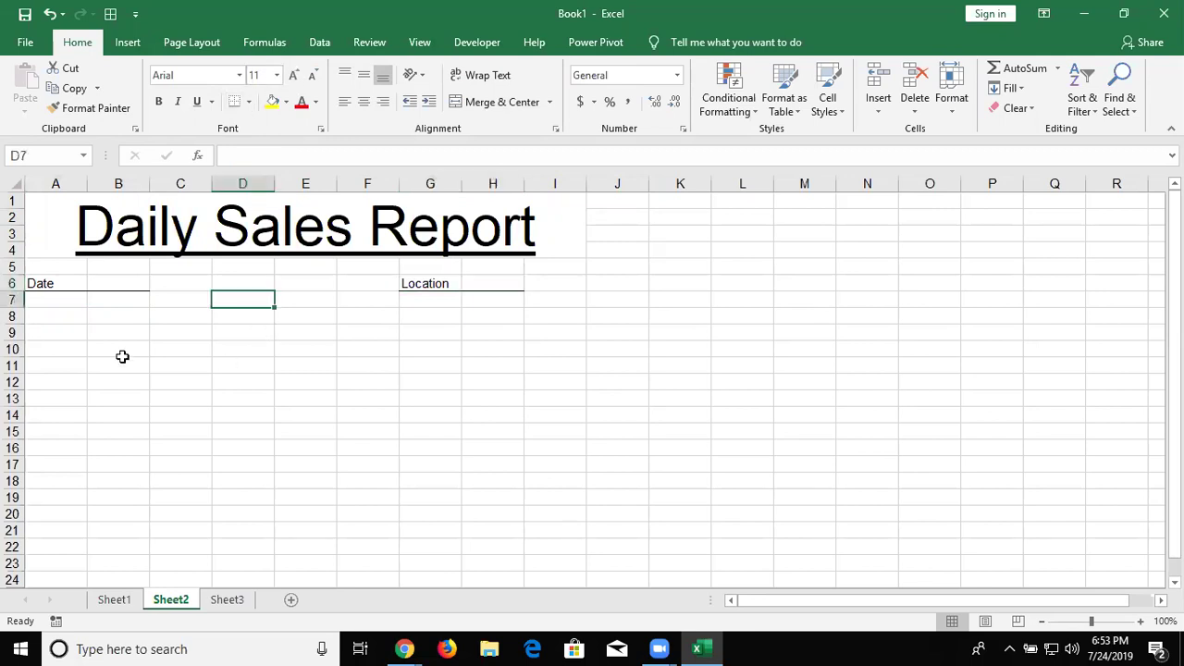
click(51, 345)
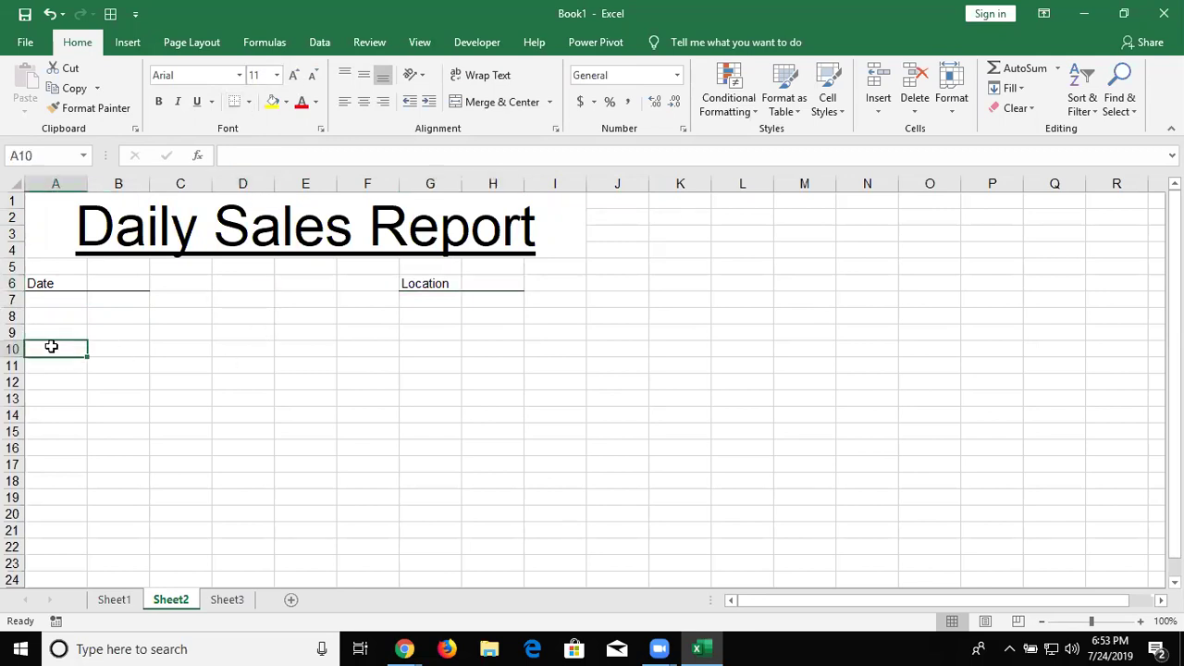
Step: Enter 'Sr.' in A10 and glance at Sheet1 before returning to Sheet2
text(Sr)
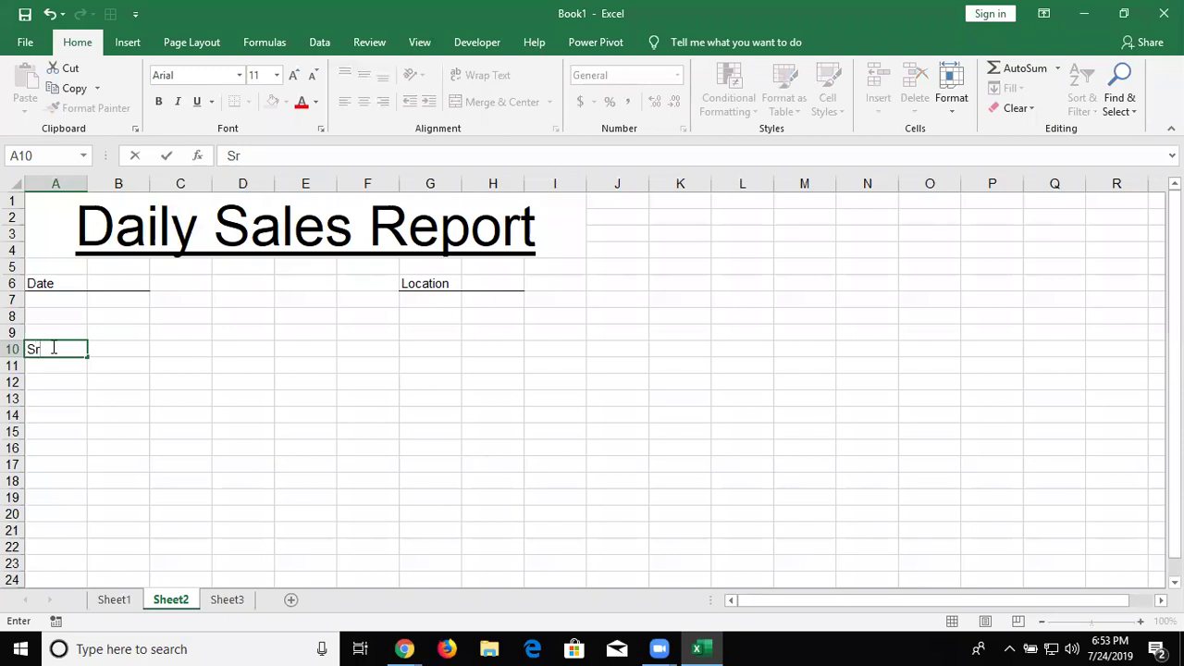
text(.)
key(Return)
click(115, 600)
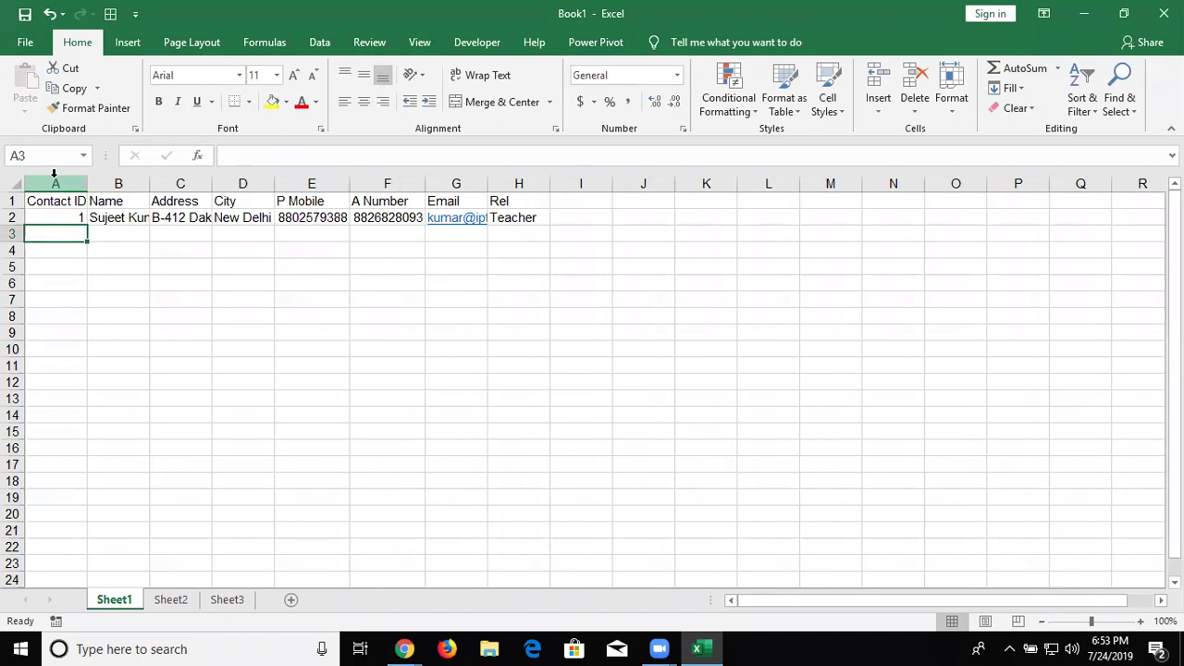
click(179, 599)
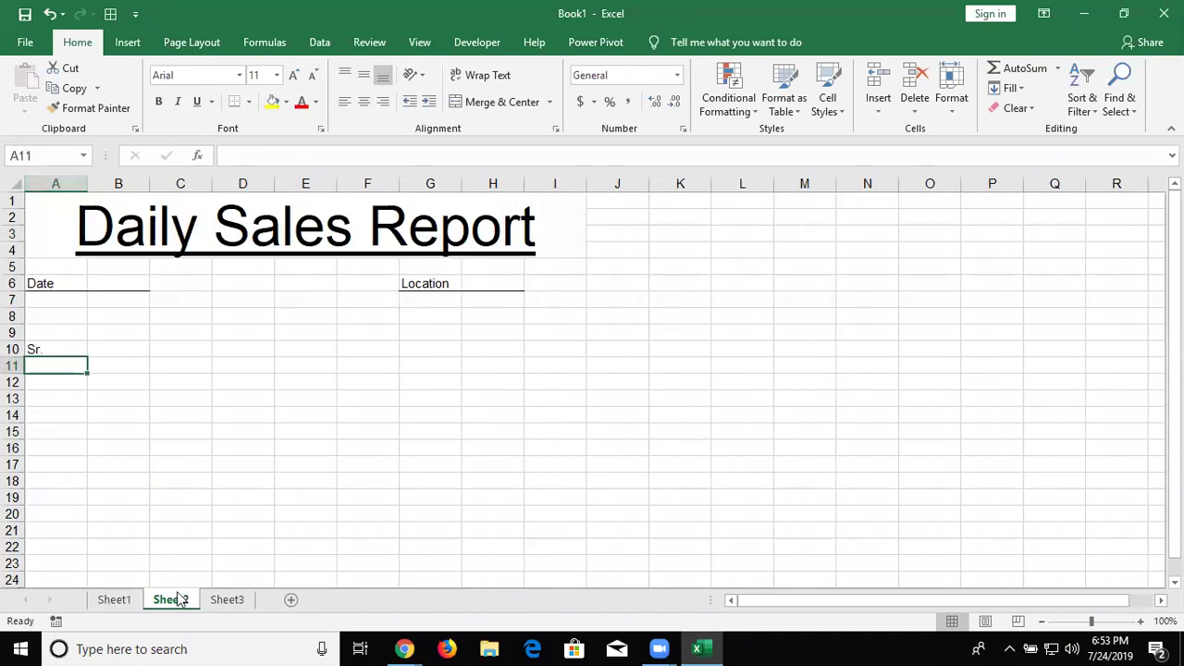
click(38, 349)
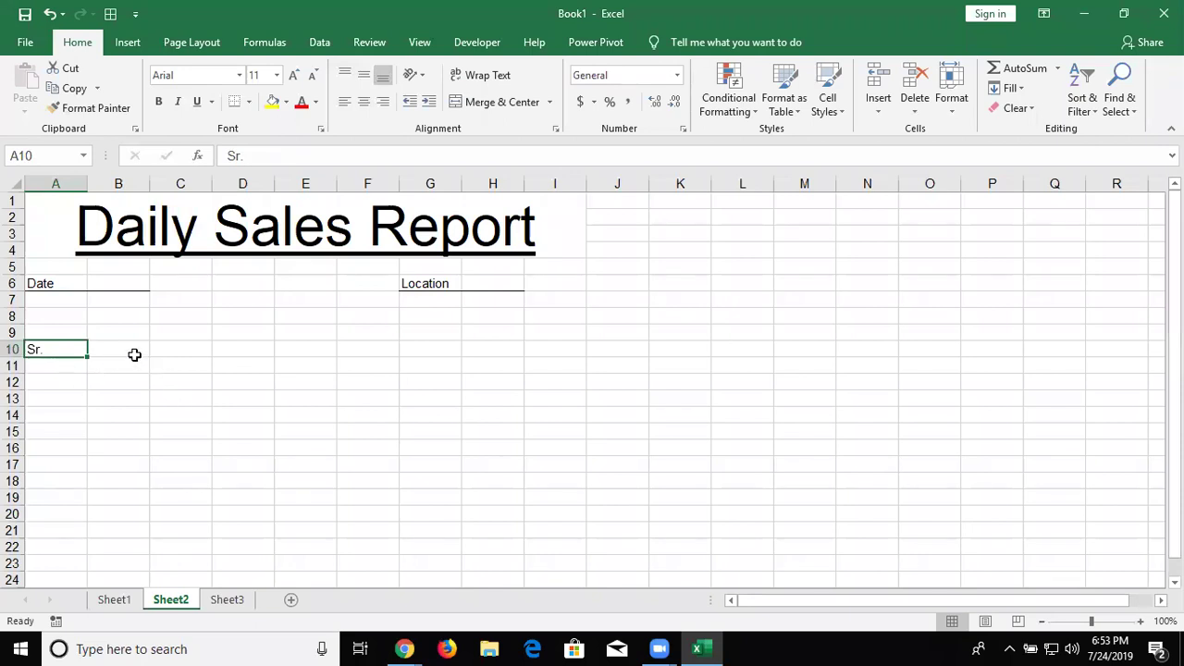
Step: Put the heading 'Item Name' in B10, correcting the earlier 'item' and 'Total Item' attempts
click(121, 349)
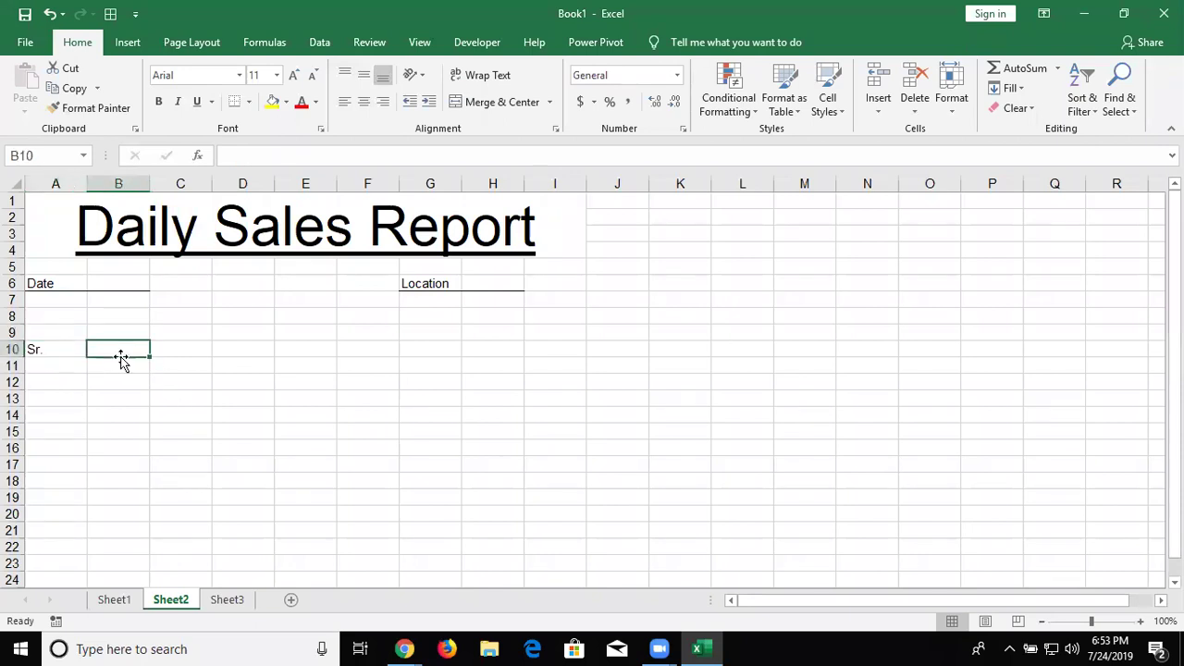
text(item)
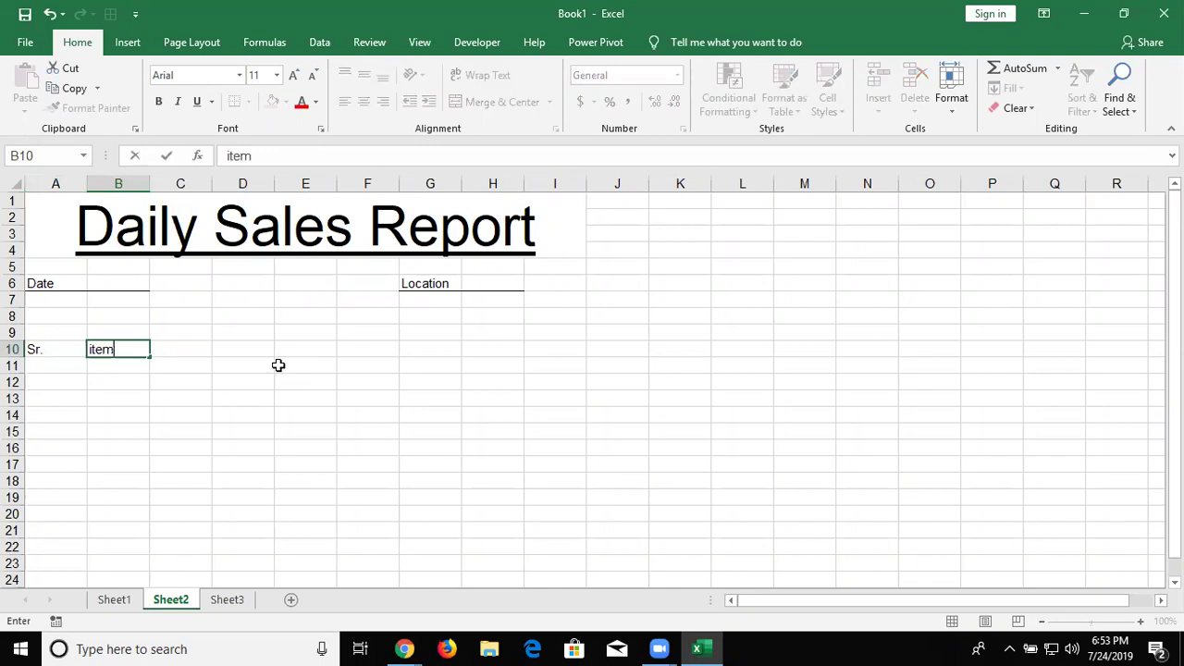
key(Tab)
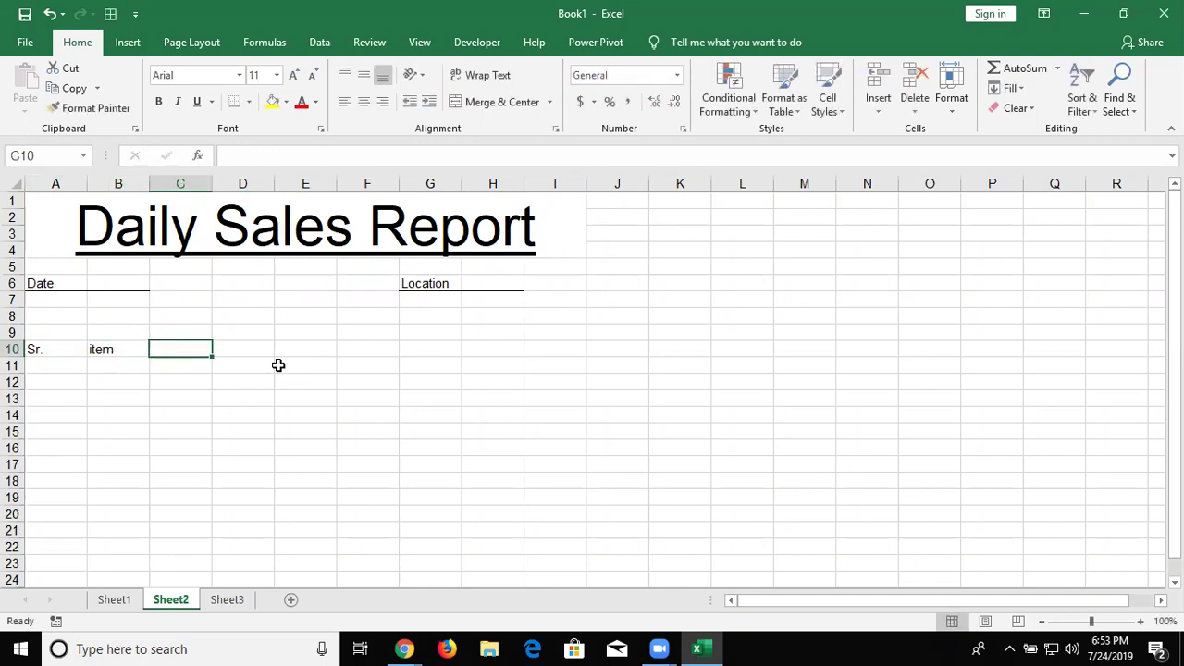
key(Left)
key(Left)
key(Right)
text(Total Item)
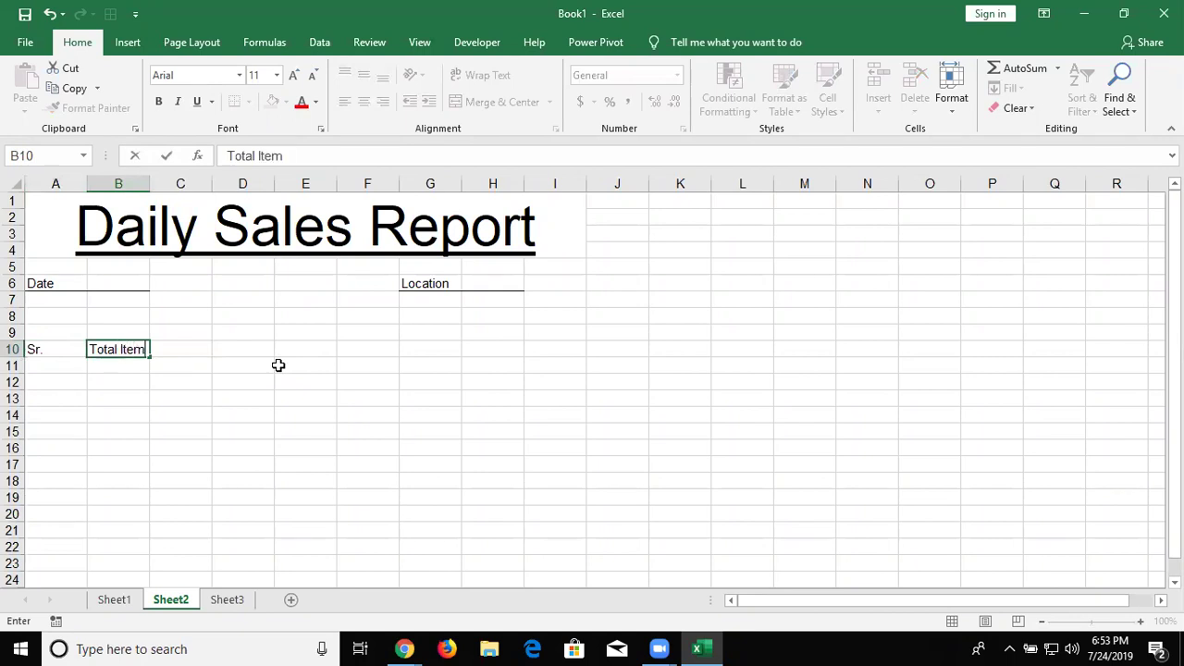
key(Tab)
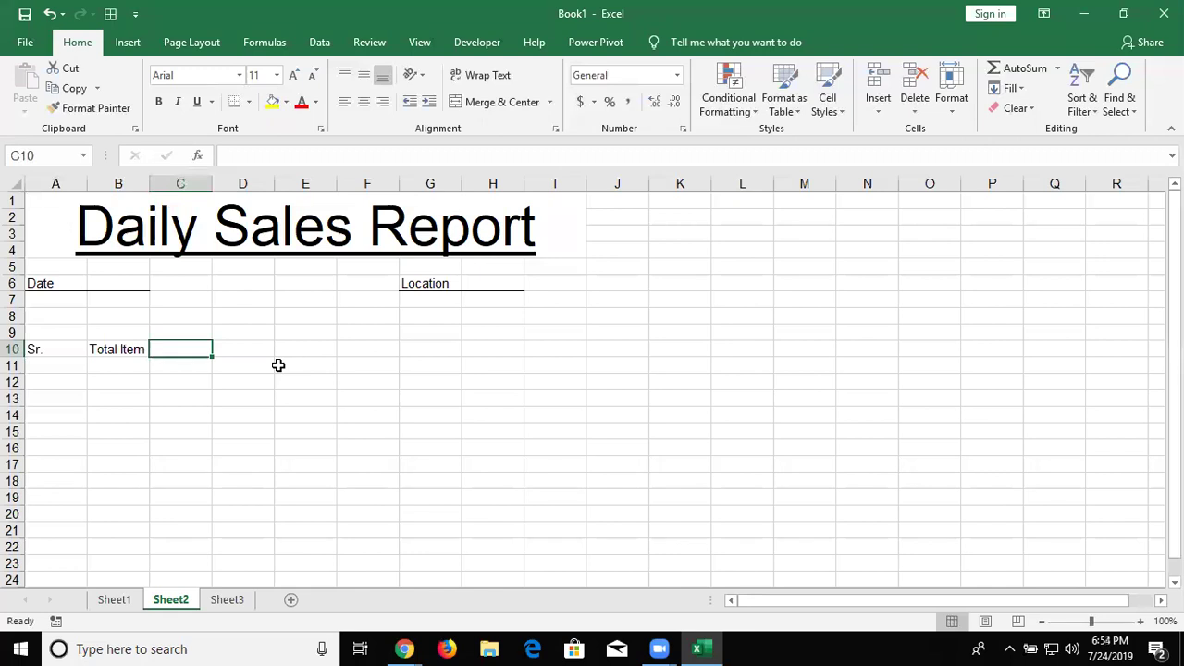
text(S)
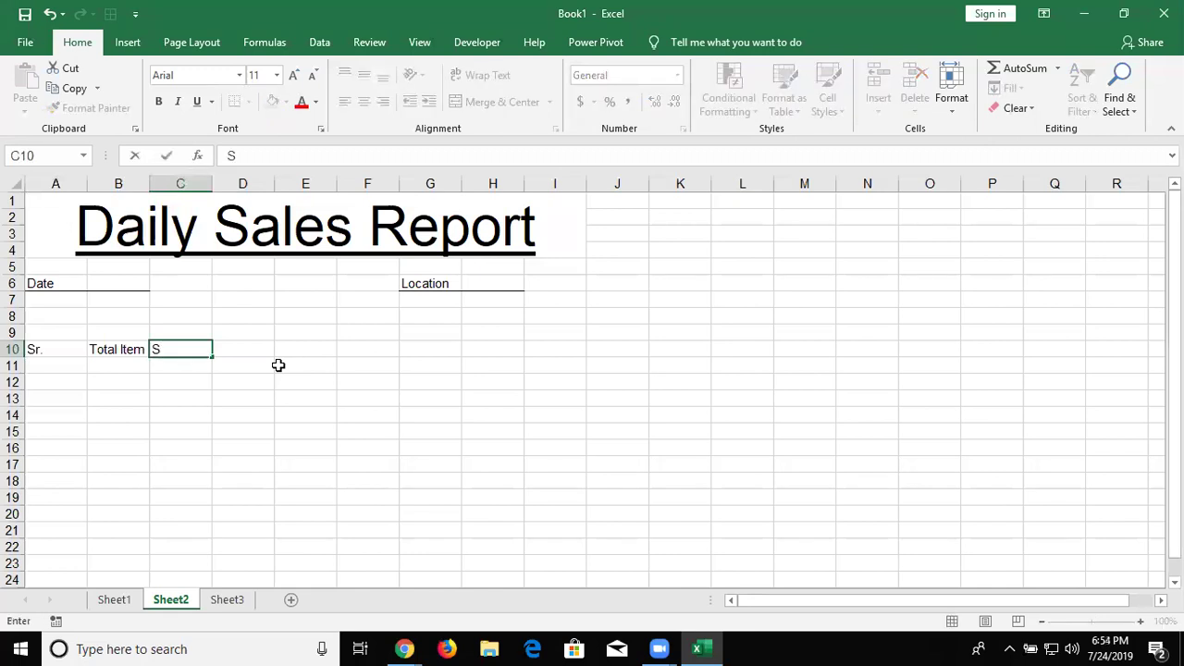
key(Escape)
key(Left)
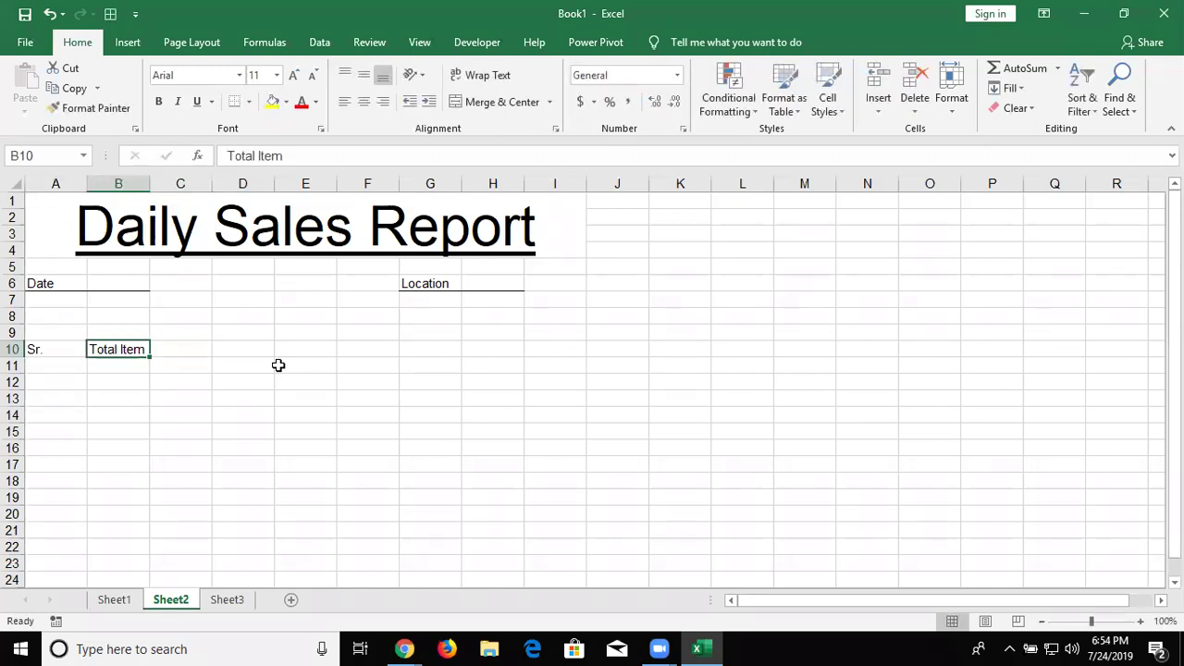
text(Item B)
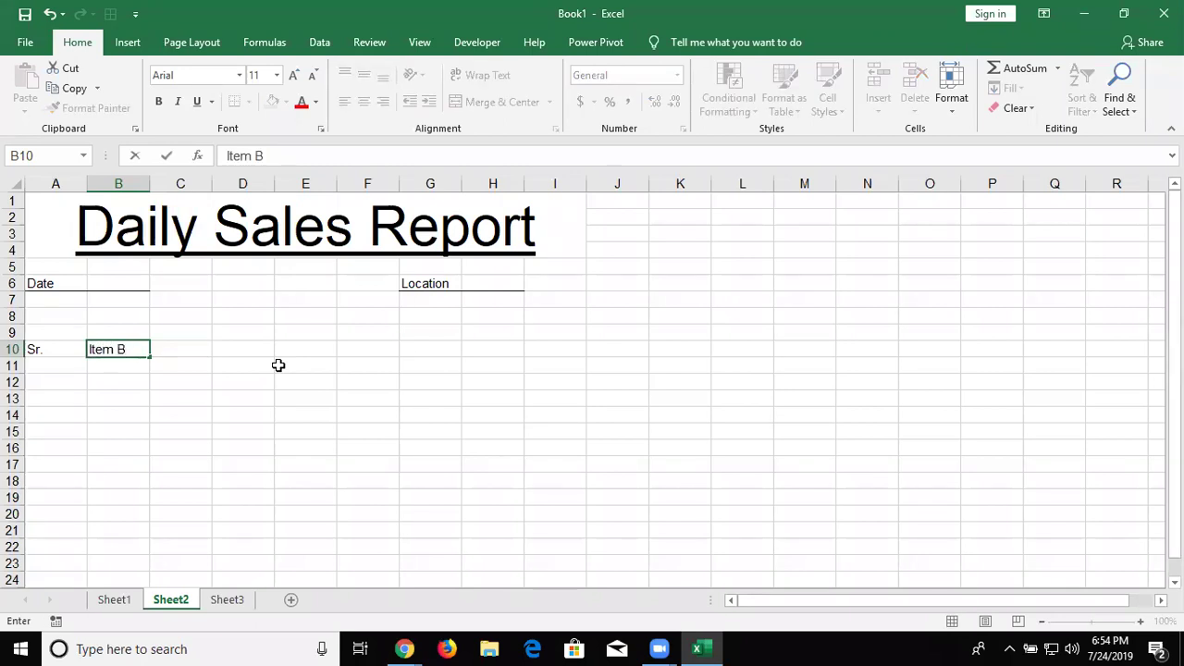
key(BackSpace)
text(Name)
key(Tab)
Step: Add the headings 'Total Purchage' in C10 and 'Total Sales' in D10
text(P)
key(BackSpace)
text(Total Pu)
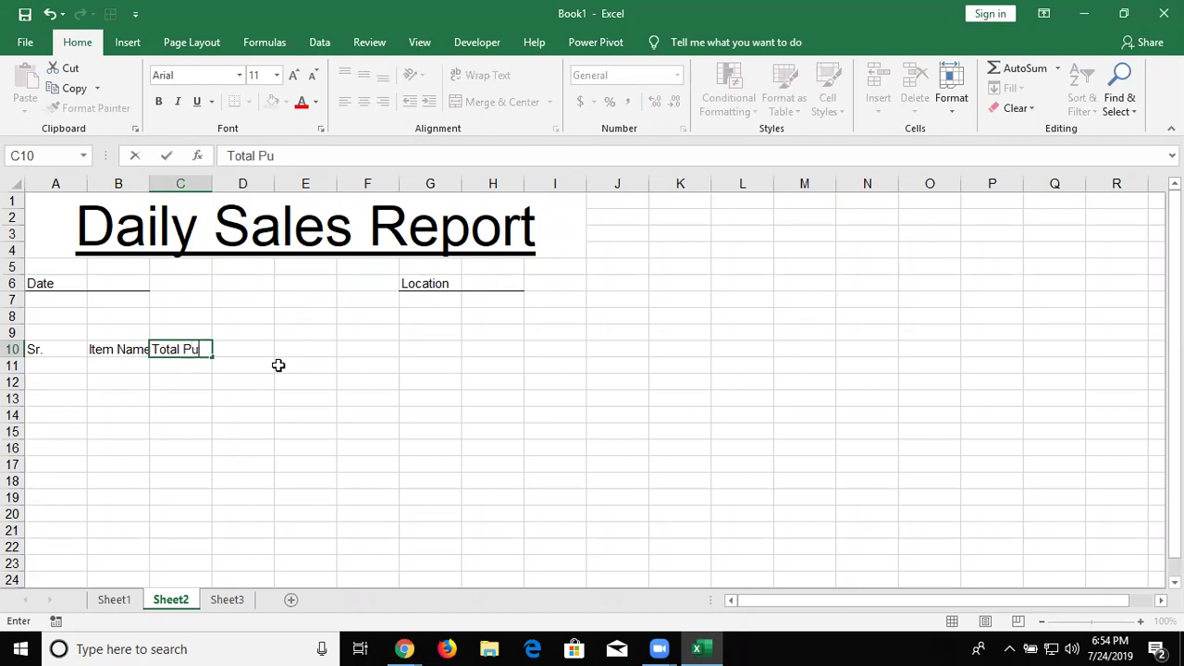
text(rchage)
key(Tab)
text(Total Sales)
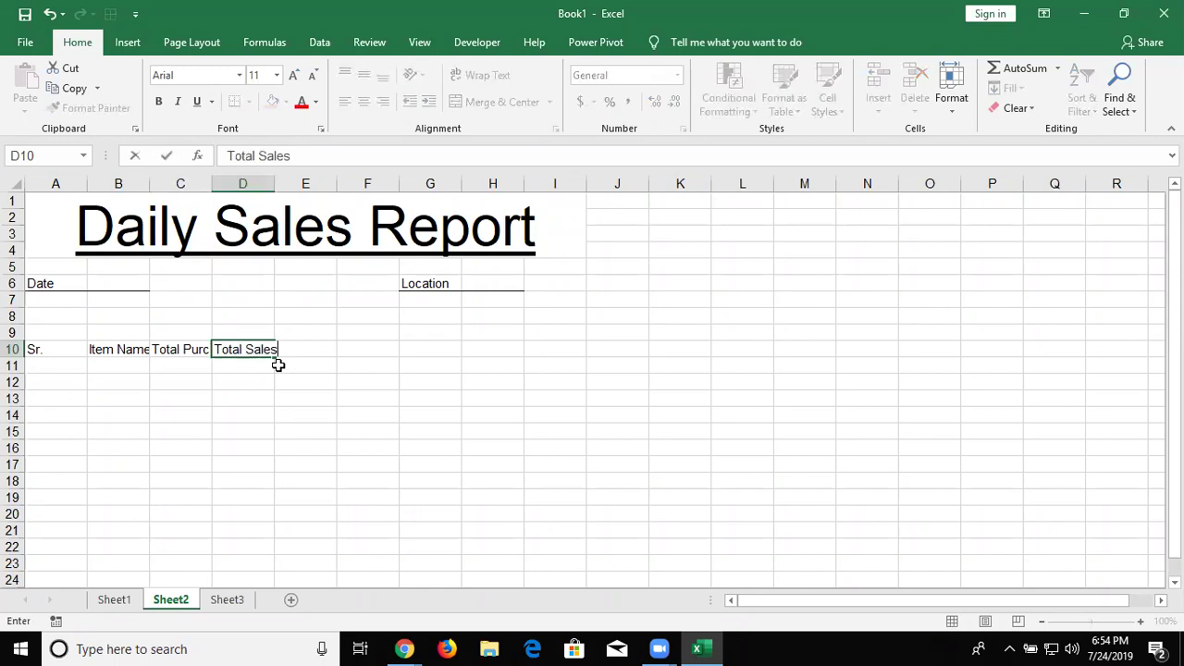
key(Tab)
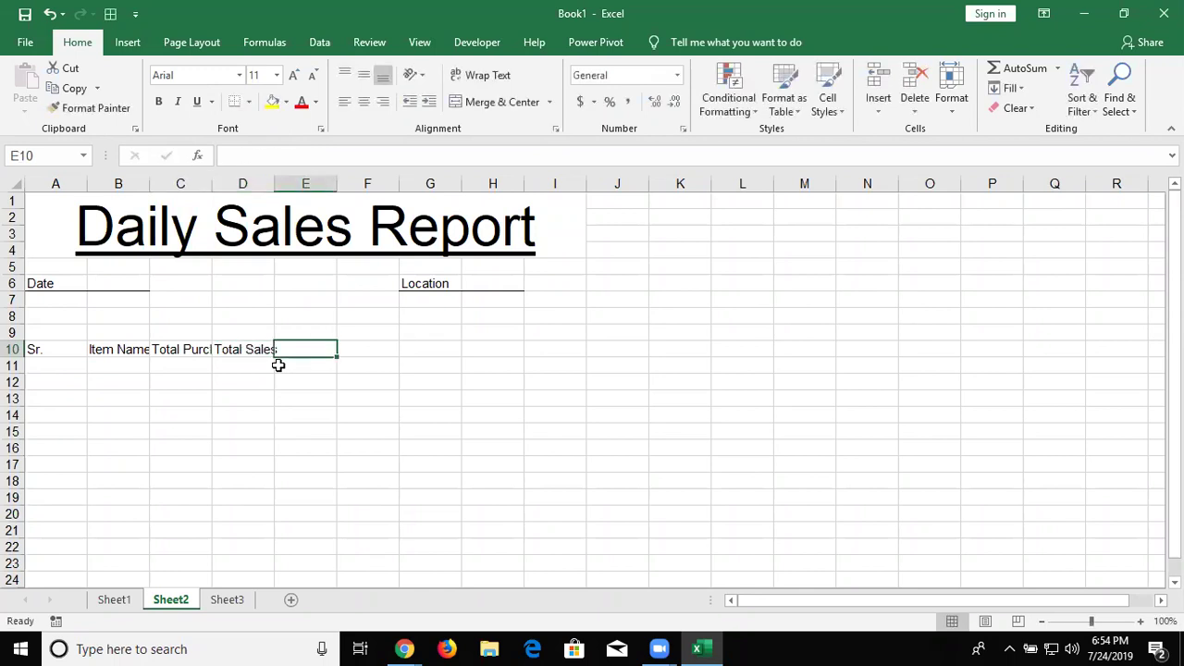
Step: Add the headings 'Total Rev. Out' in E10 and 'Total Rev IN' in F10
text(Total )
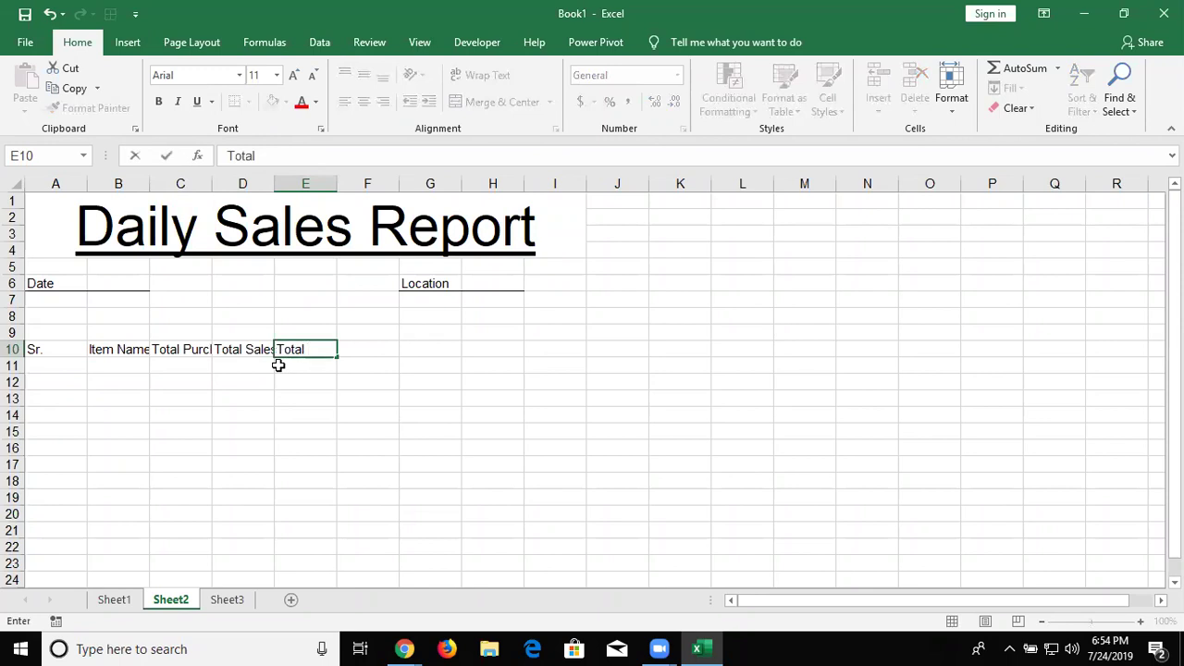
text(Re)
text(v. Out)
key(Tab)
text(Total )
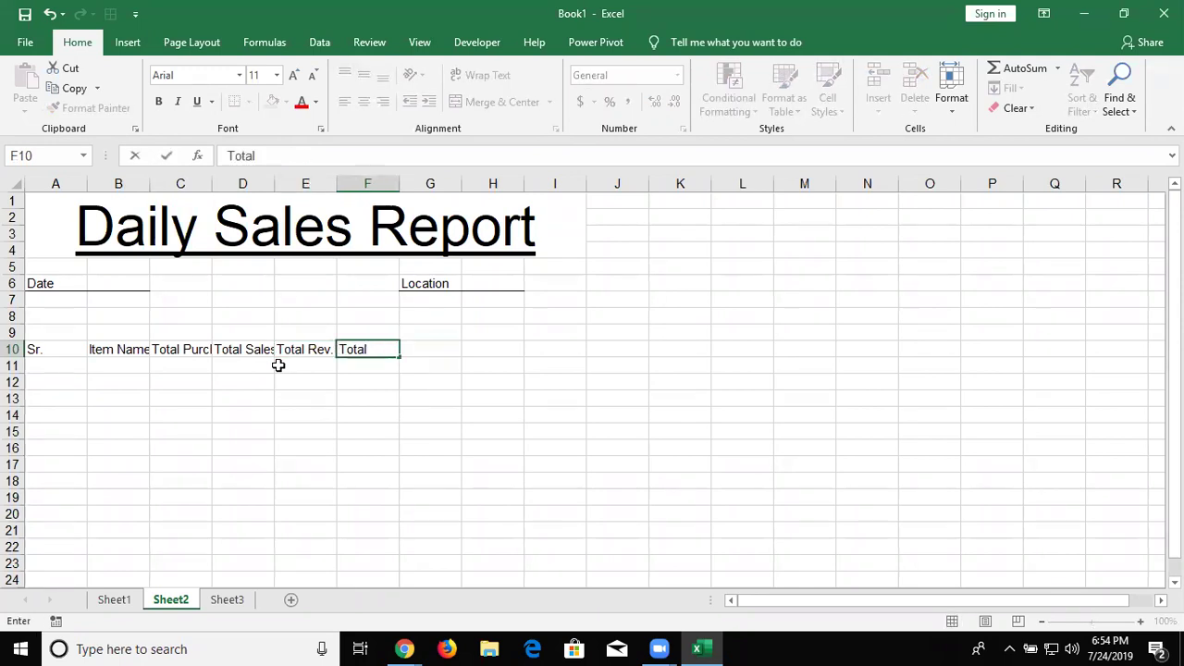
text(T)
key(BackSpace)
text(Re)
text(v IN)
key(Tab)
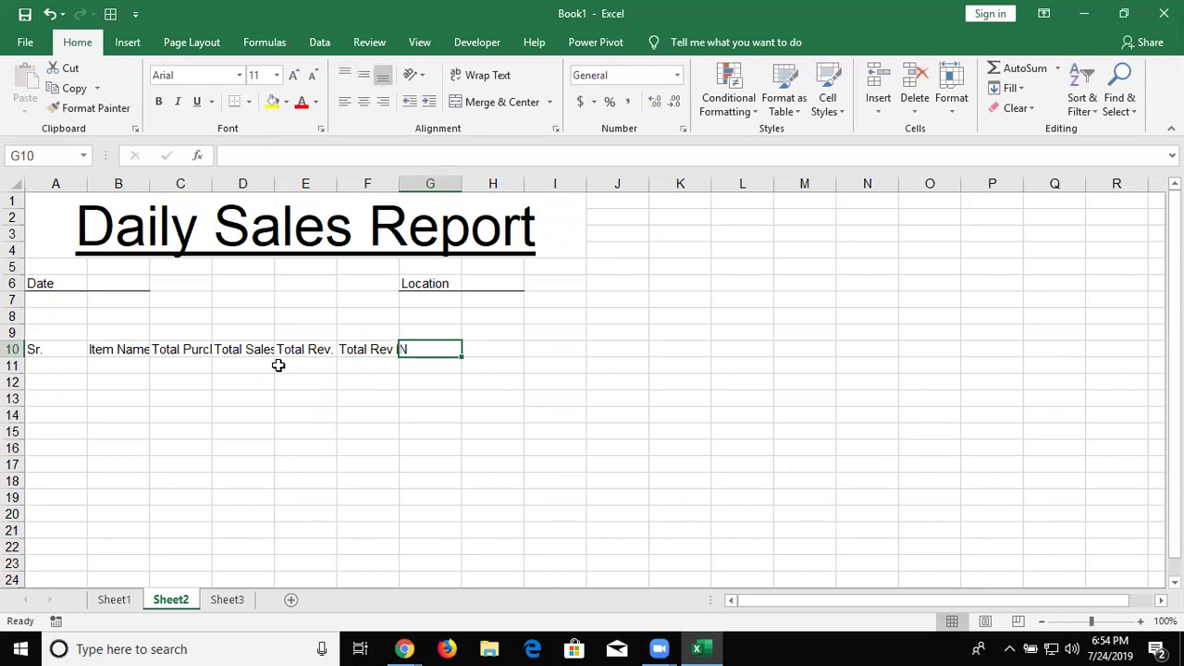
key(Down)
key(Left)
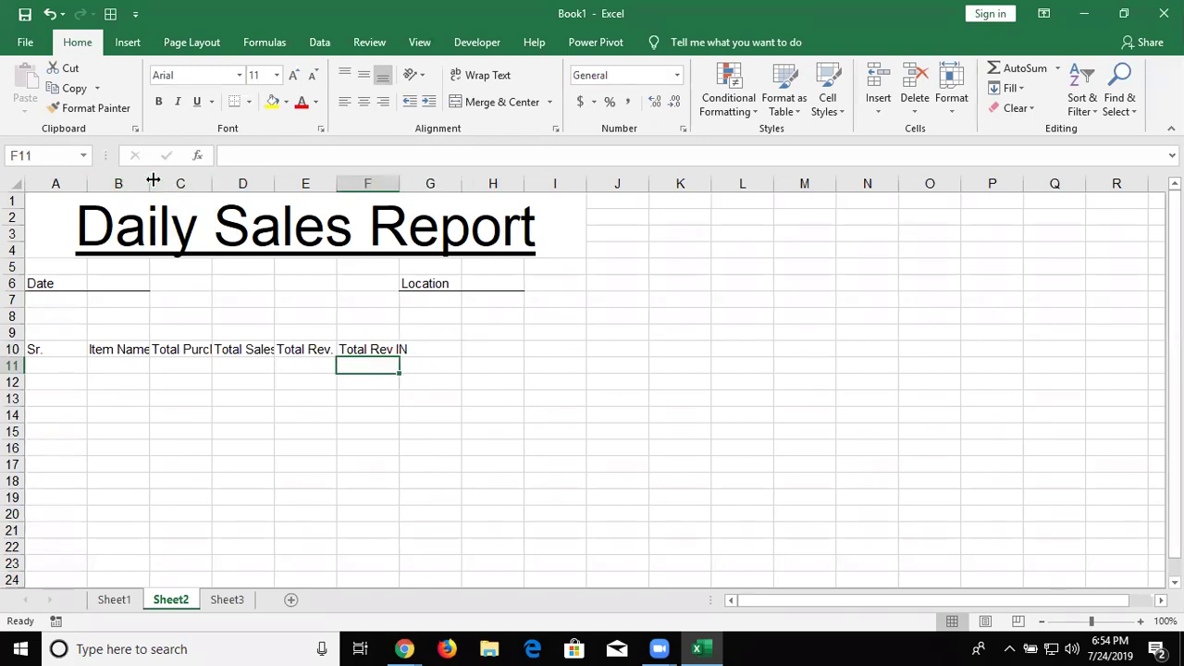
Step: Widen column B and autofit columns D, E and F to their headings
drag(150, 179, 275, 184)
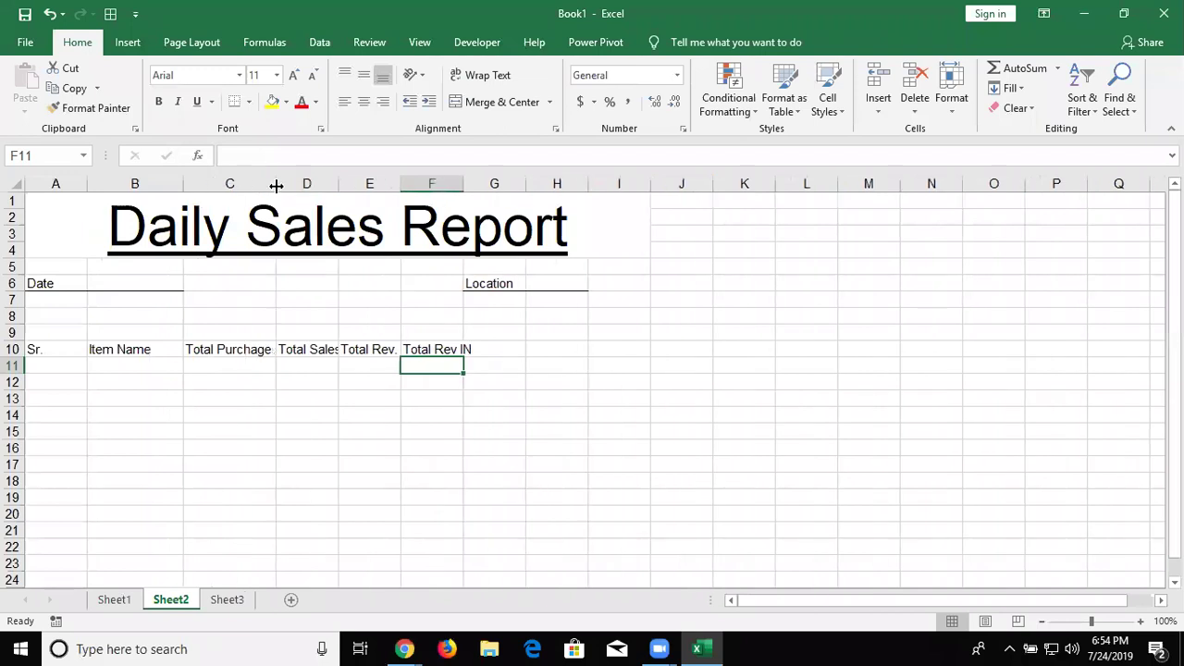
double_click(338, 182)
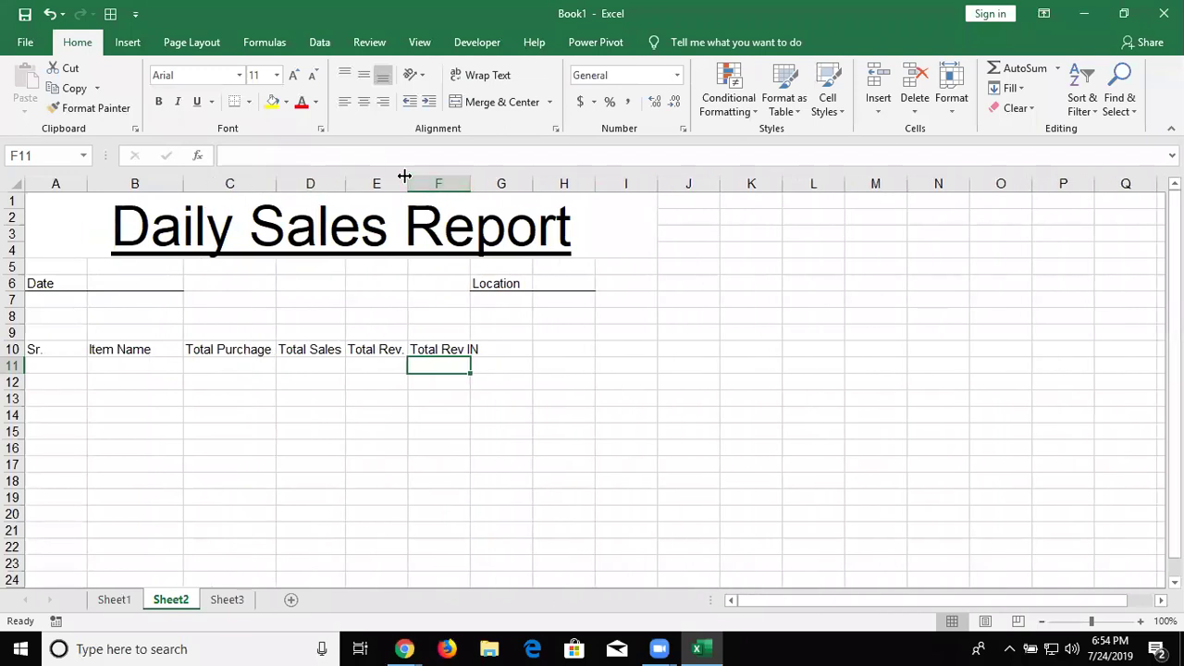
double_click(401, 182)
double_click(499, 186)
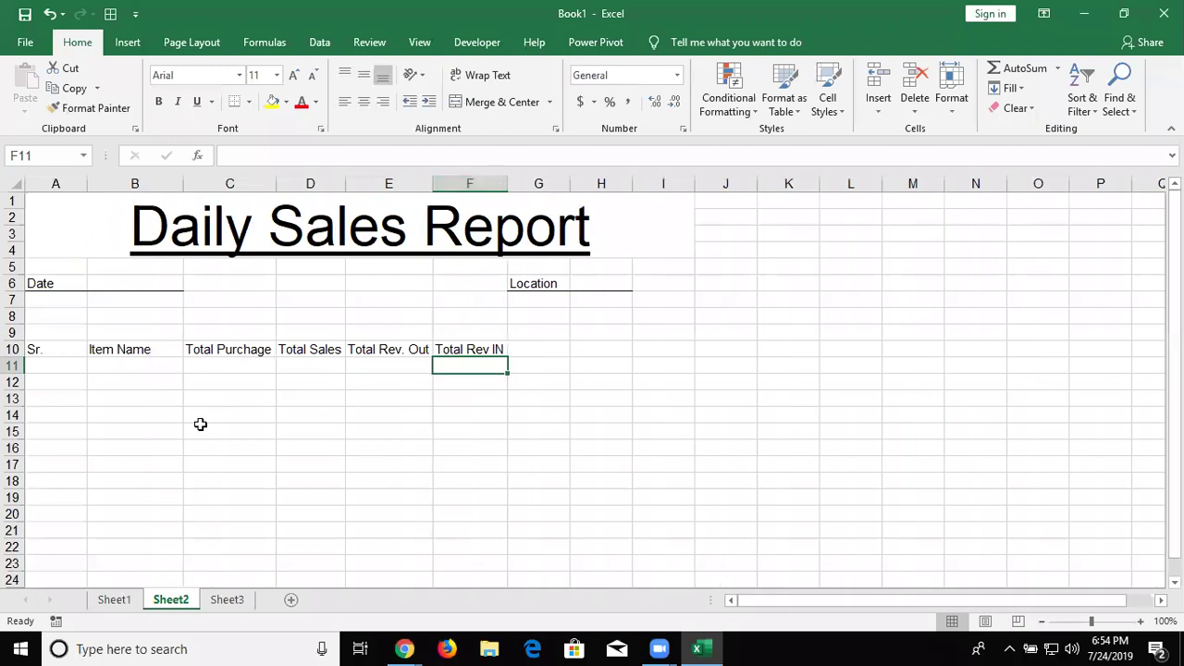
Step: Fill row 11 with 1, Laptop, 3, 2, 50000 and 42000
click(61, 366)
text(1)
key(Tab)
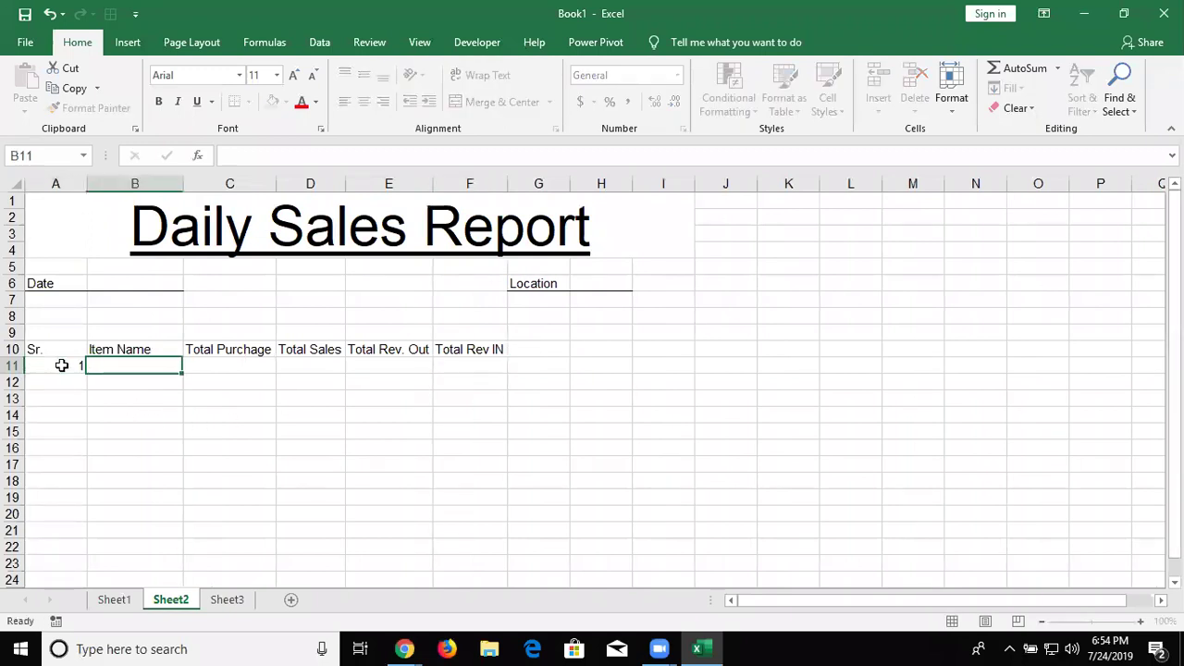
text(Lapt)
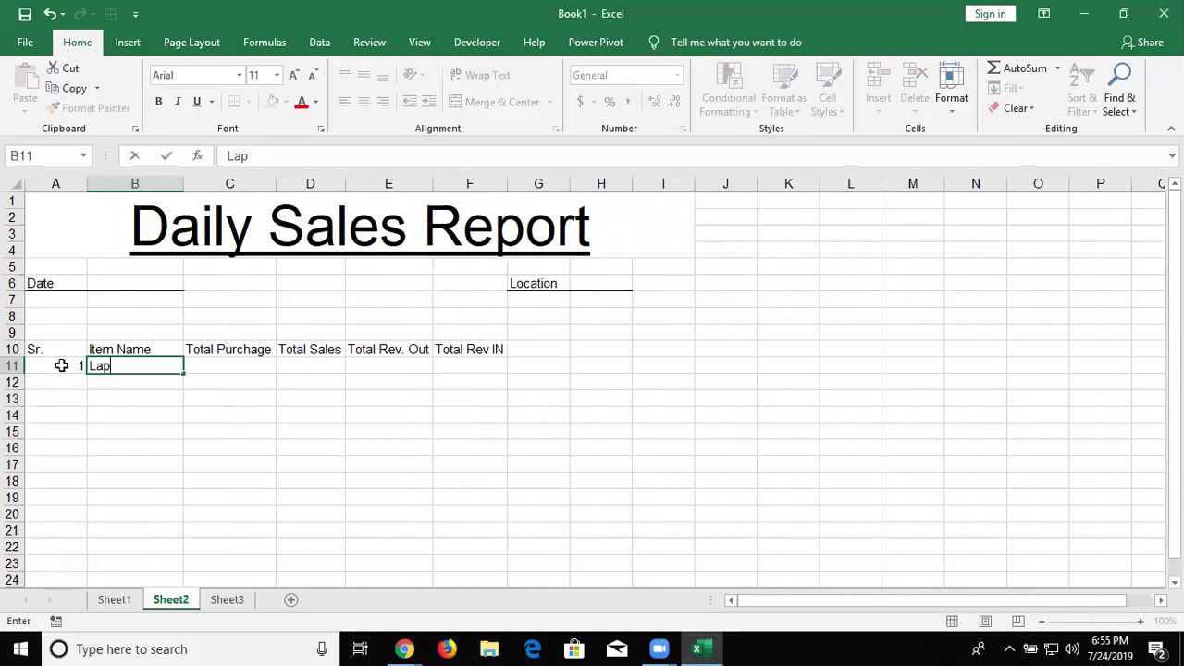
text(op)
key(Tab)
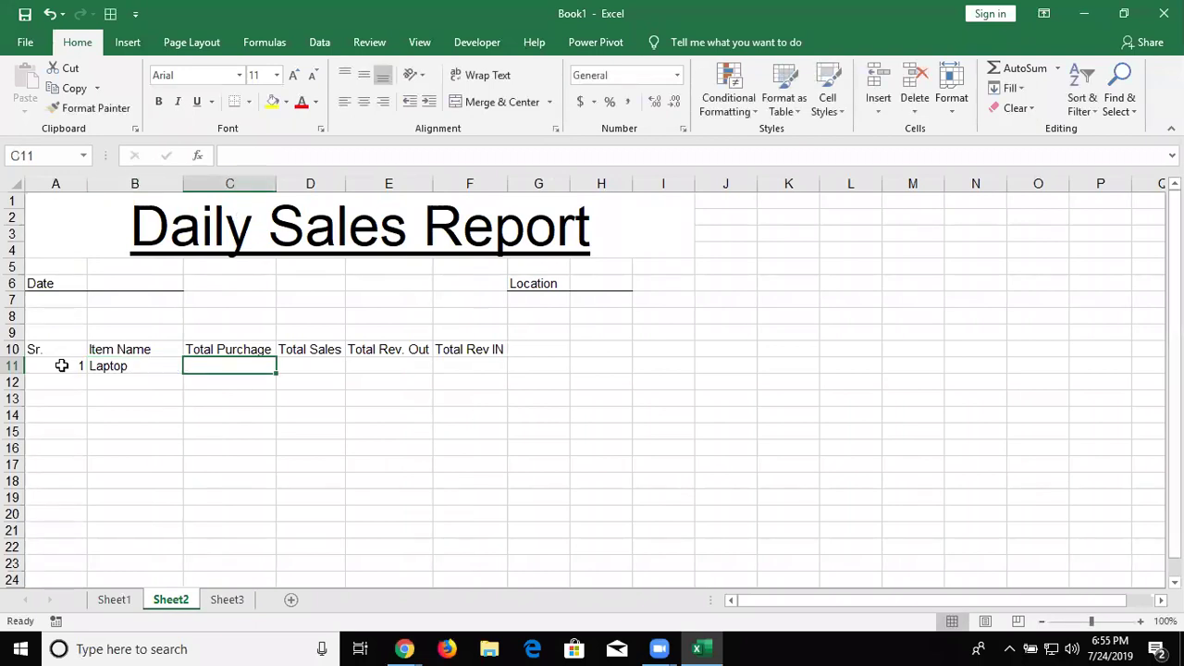
text(3)
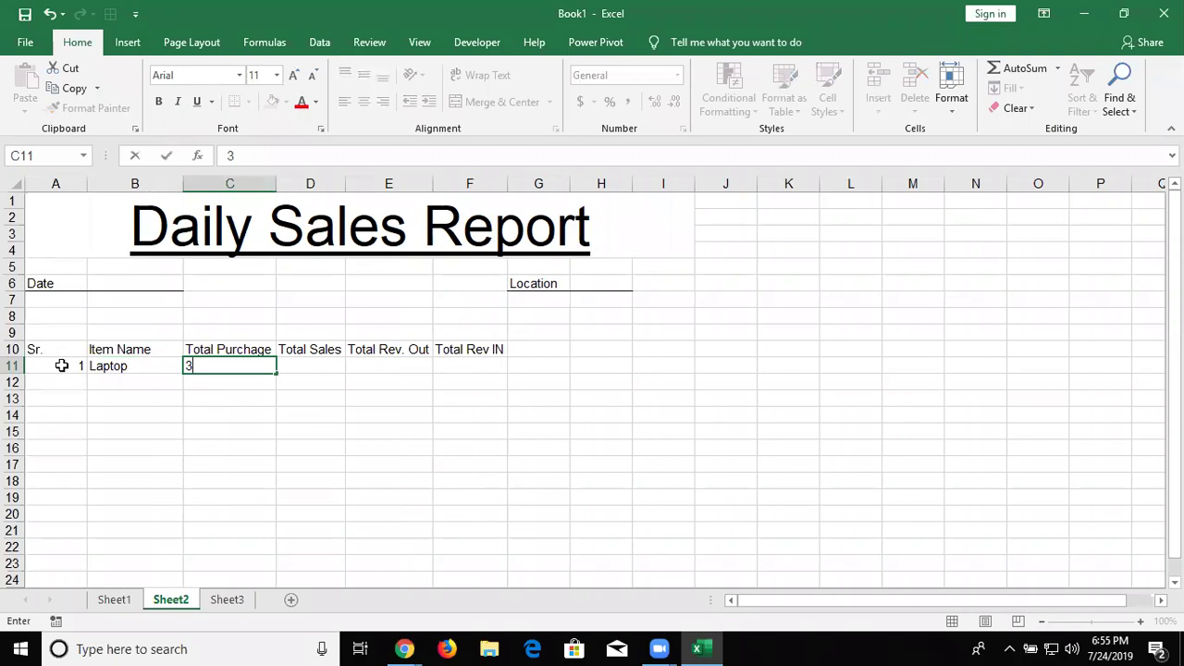
key(Tab)
text(2)
key(Tab)
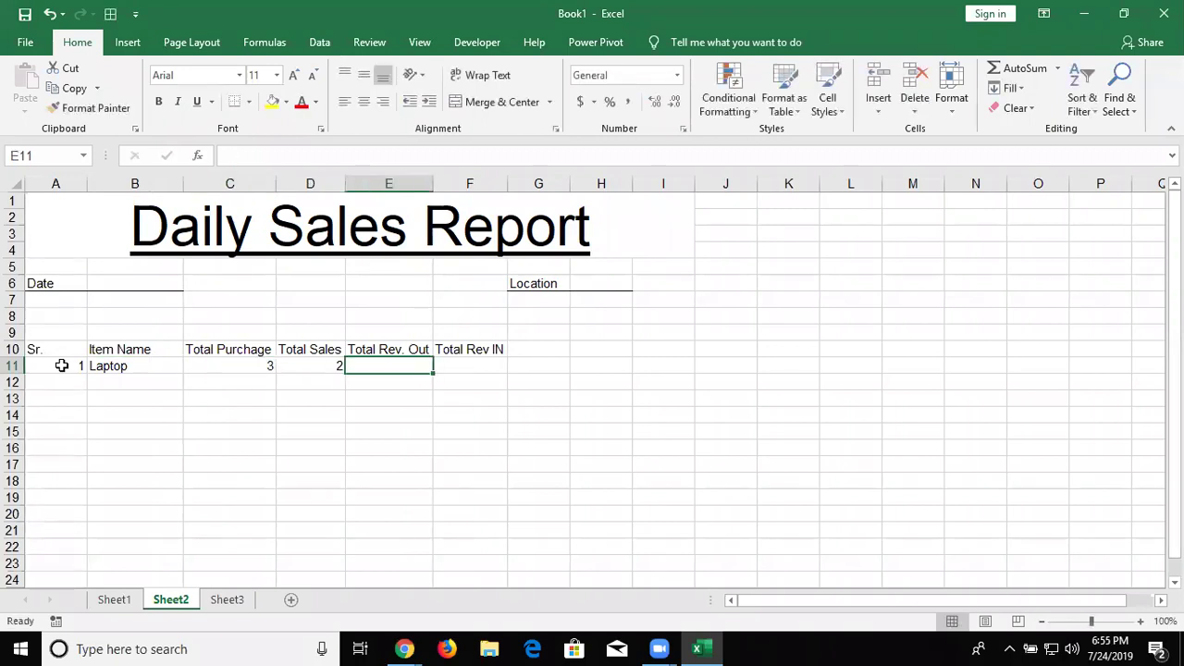
text(50000)
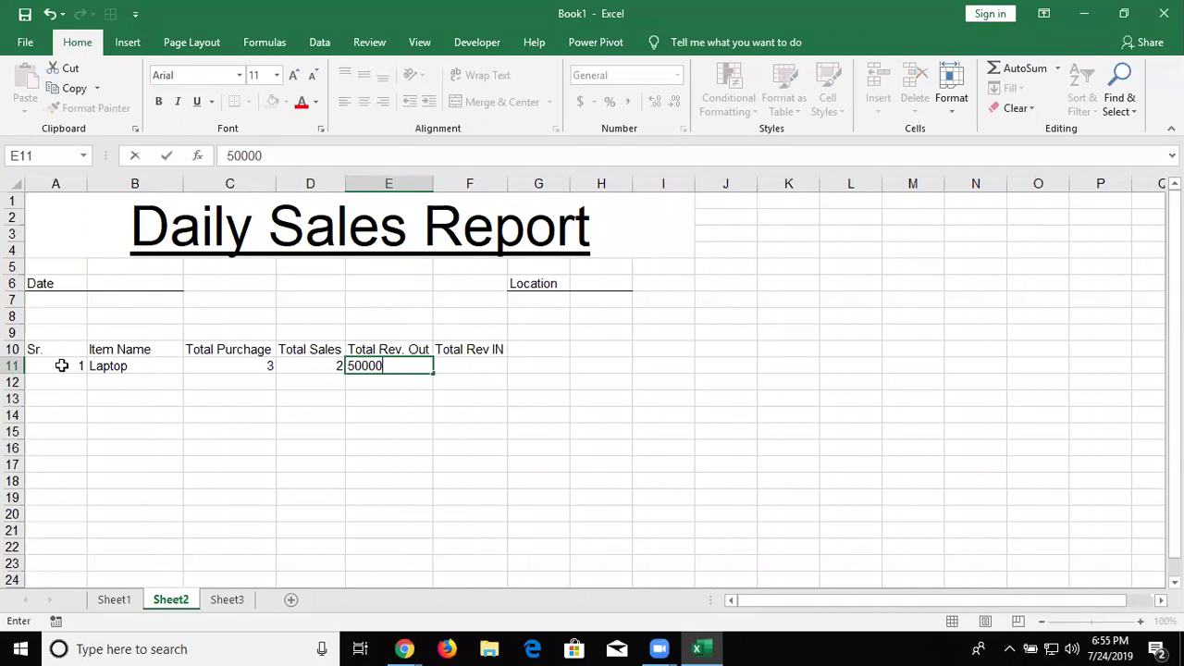
key(Tab)
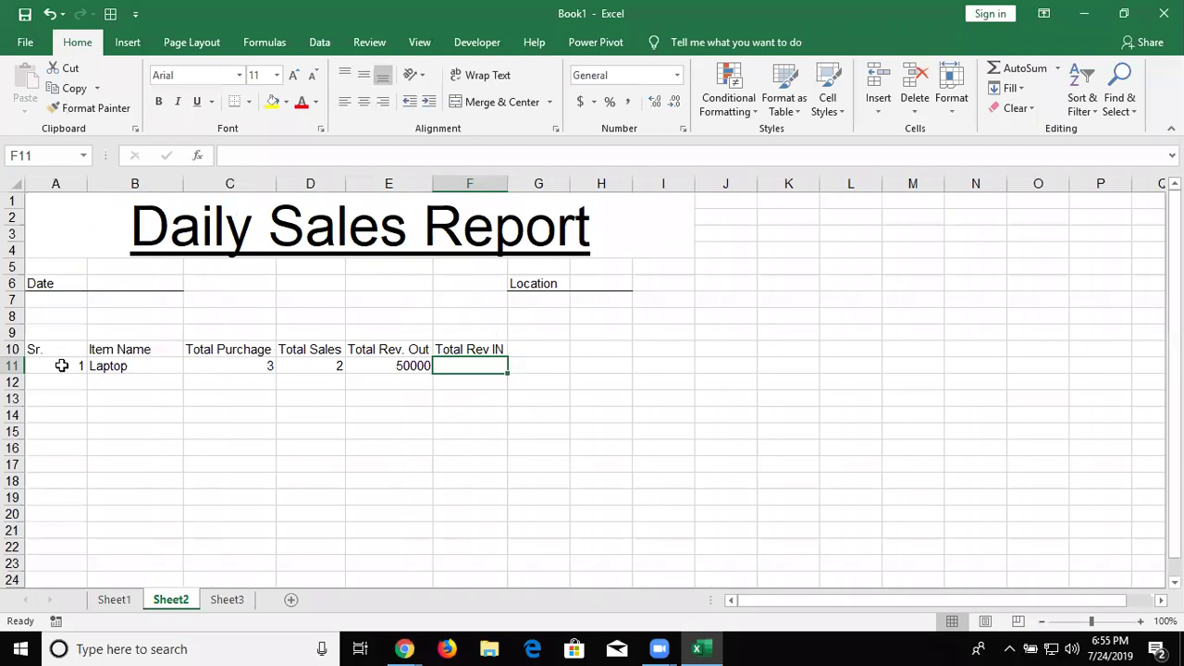
text(42000)
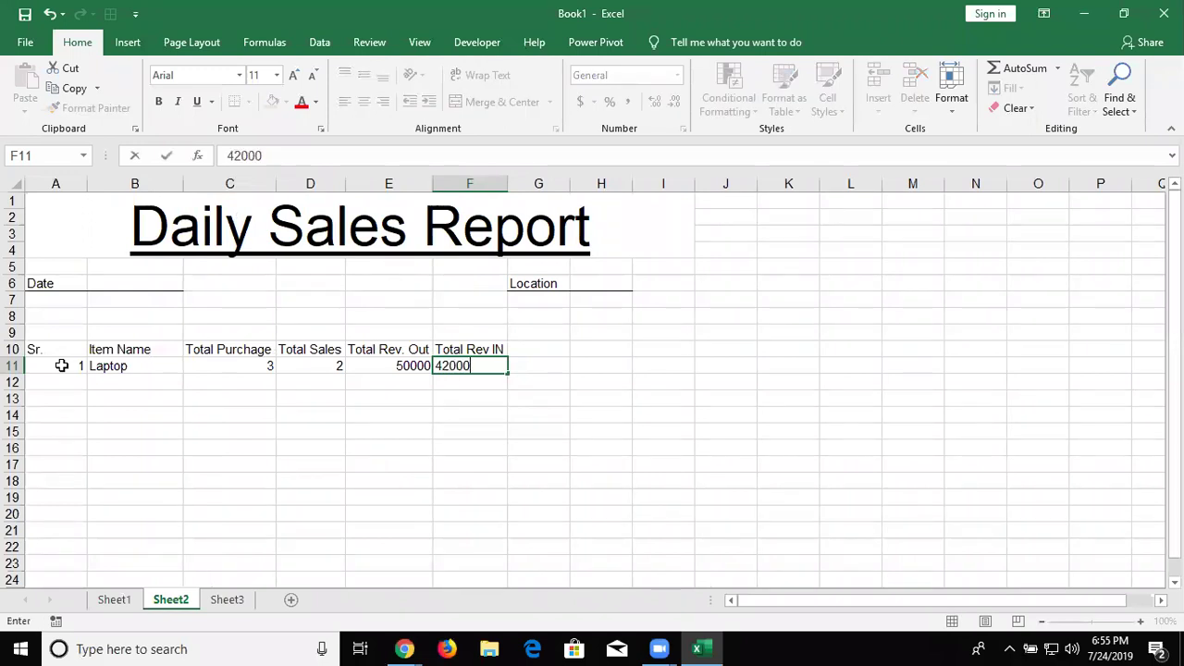
key(Return)
Step: Fill row 12 with 2, TFT, 10, 7, 95000 and 110000
key(Left)
text(2)
key(Tab)
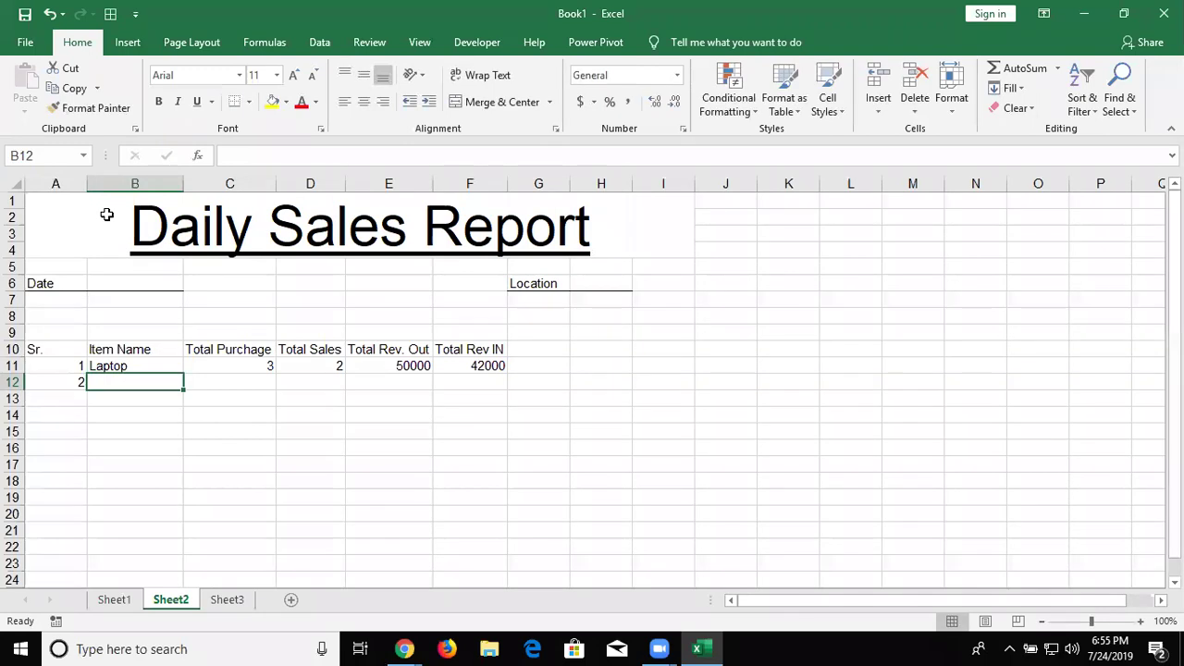
text(TFTY)
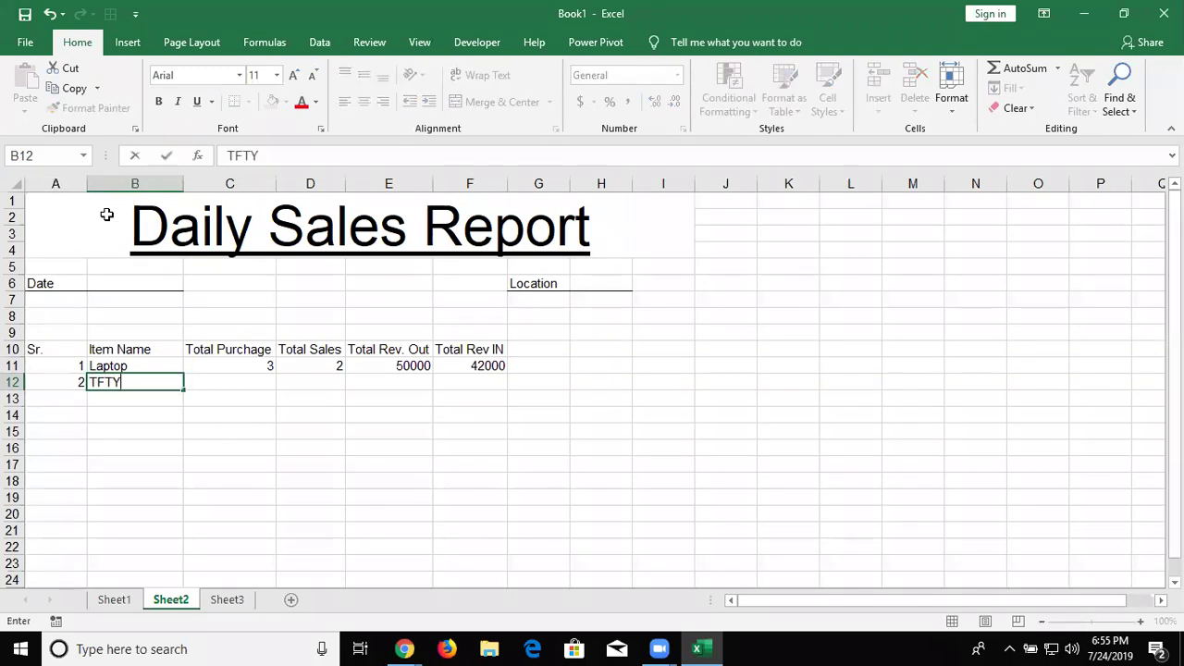
key(BackSpace)
key(Tab)
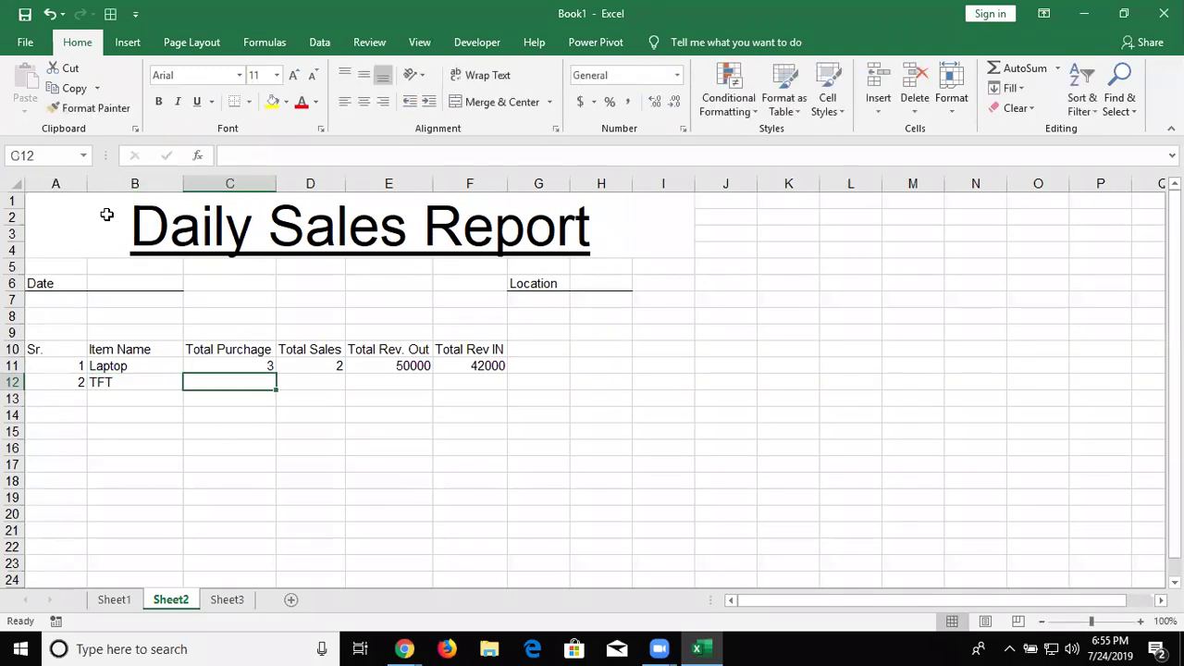
text(10)
key(Tab)
text(7)
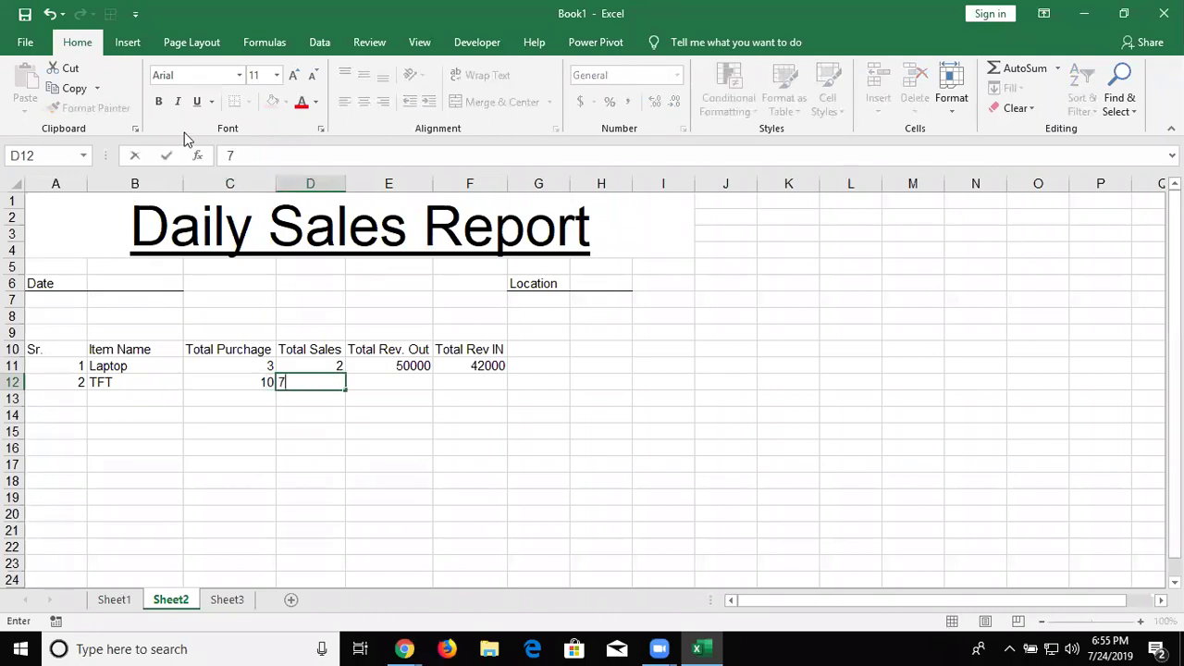
key(Tab)
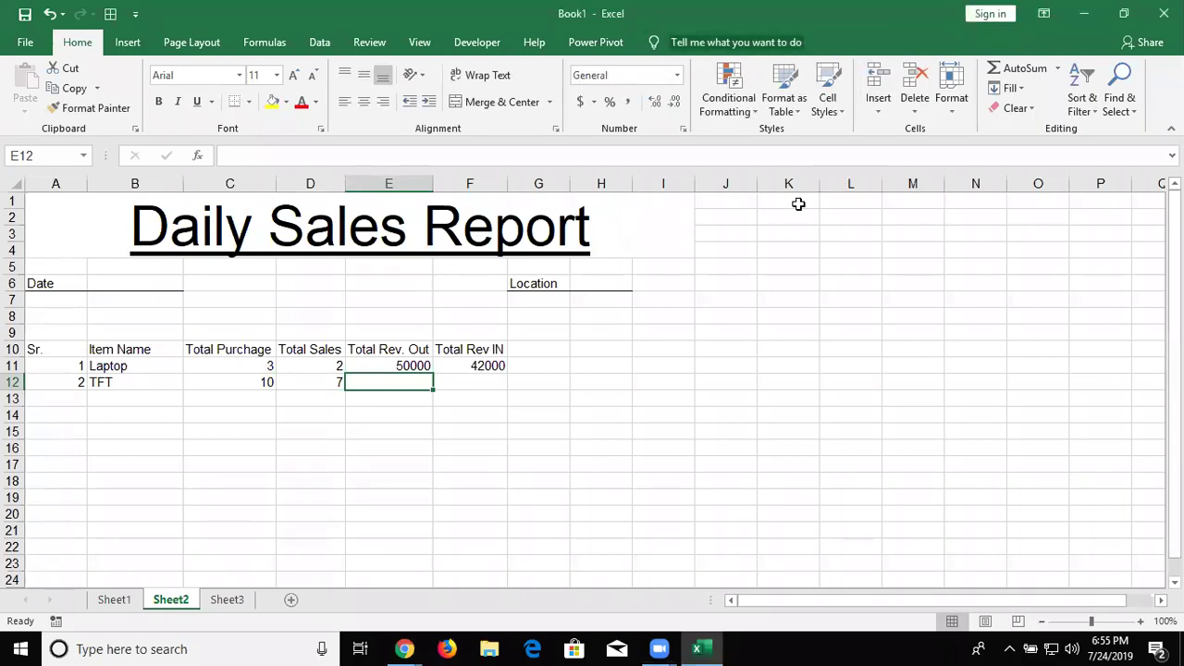
text(95000)
key(Tab)
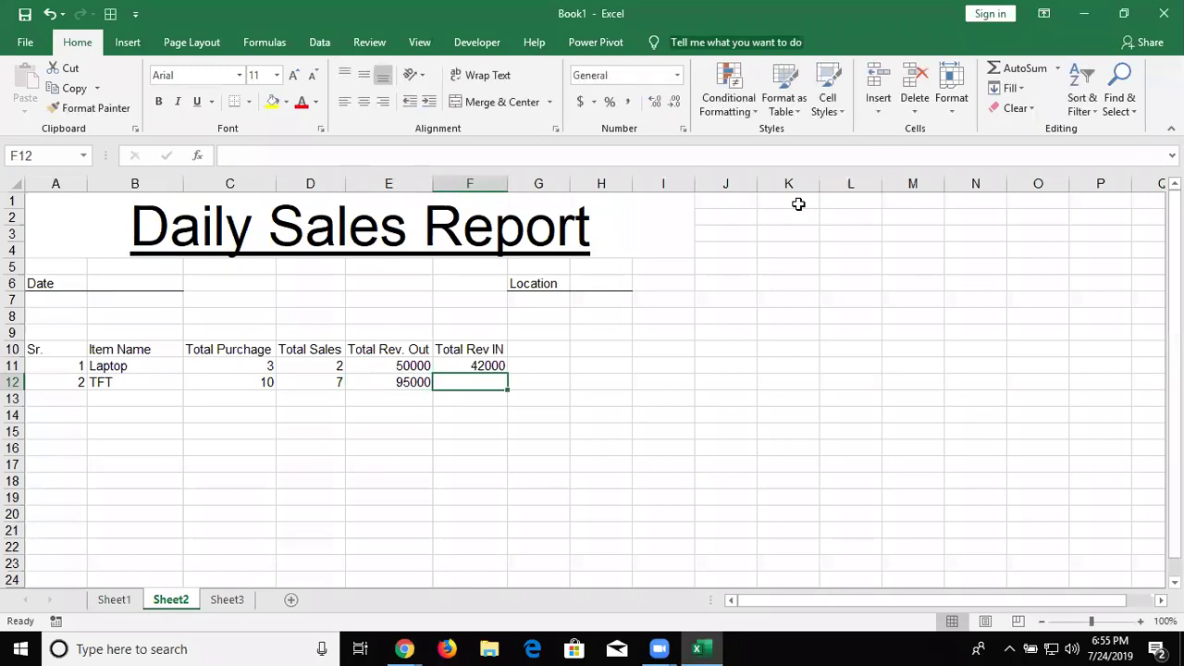
text(110000)
key(Return)
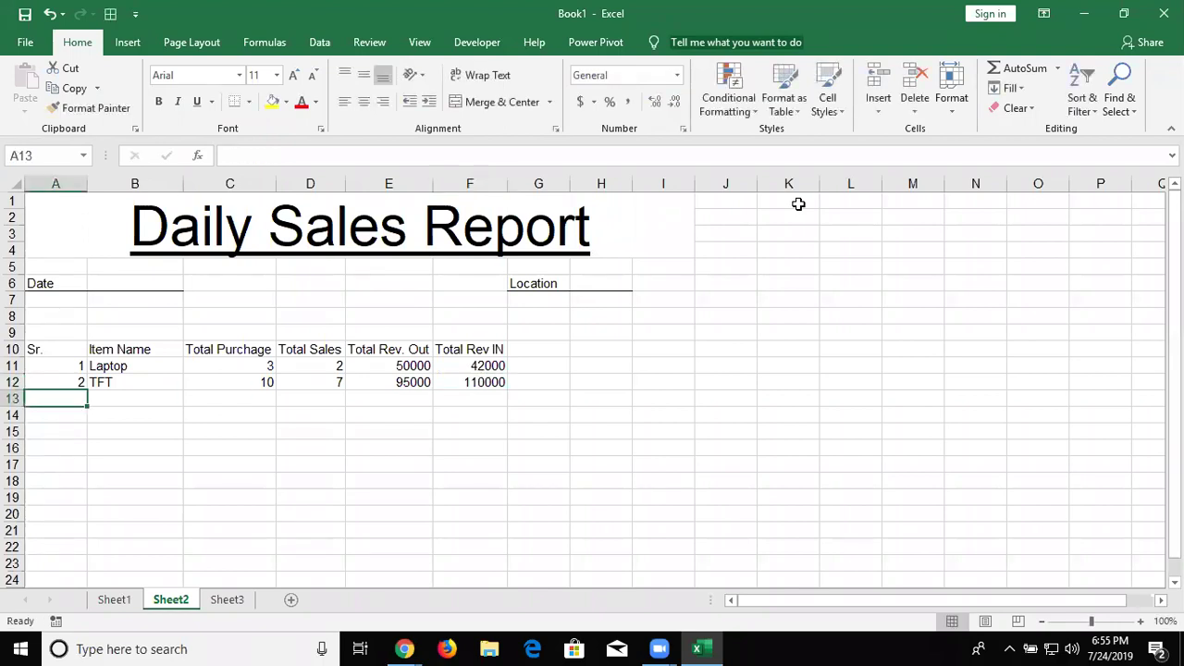
key(Down)
key(Down)
key(Down)
key(Down)
key(Up)
key(Up)
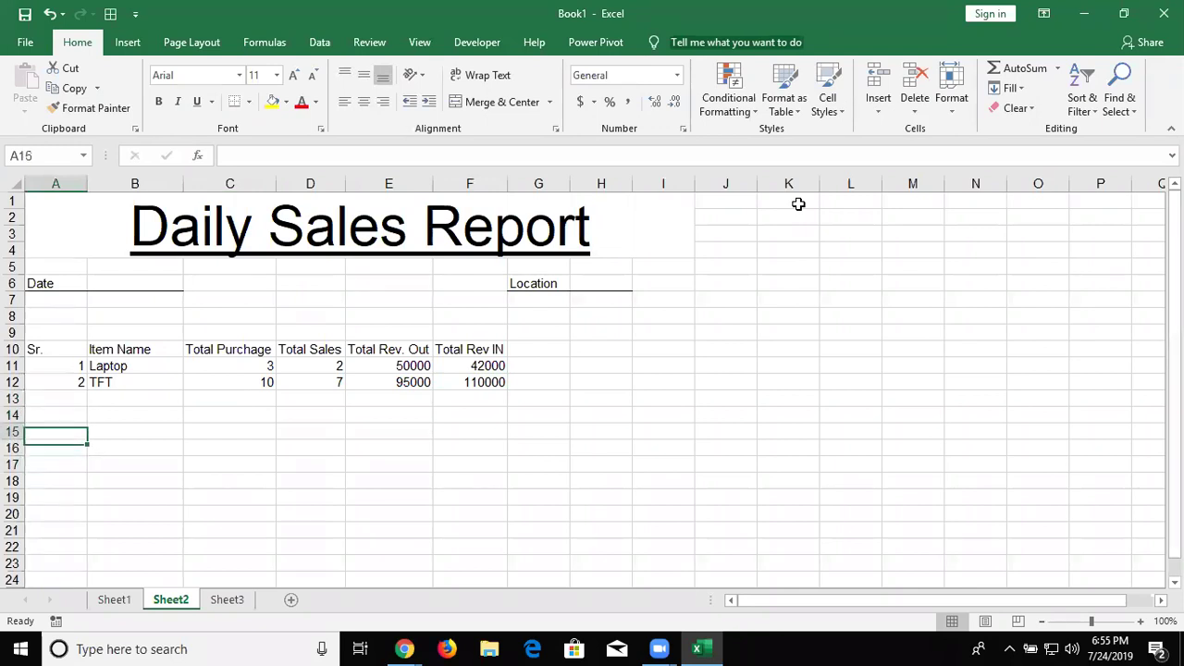
Step: Label A15 'Total' and start a SUM formula in E15 over the cells above
text(Total)
key(Tab)
key(Tab)
key(Tab)
key(Tab)
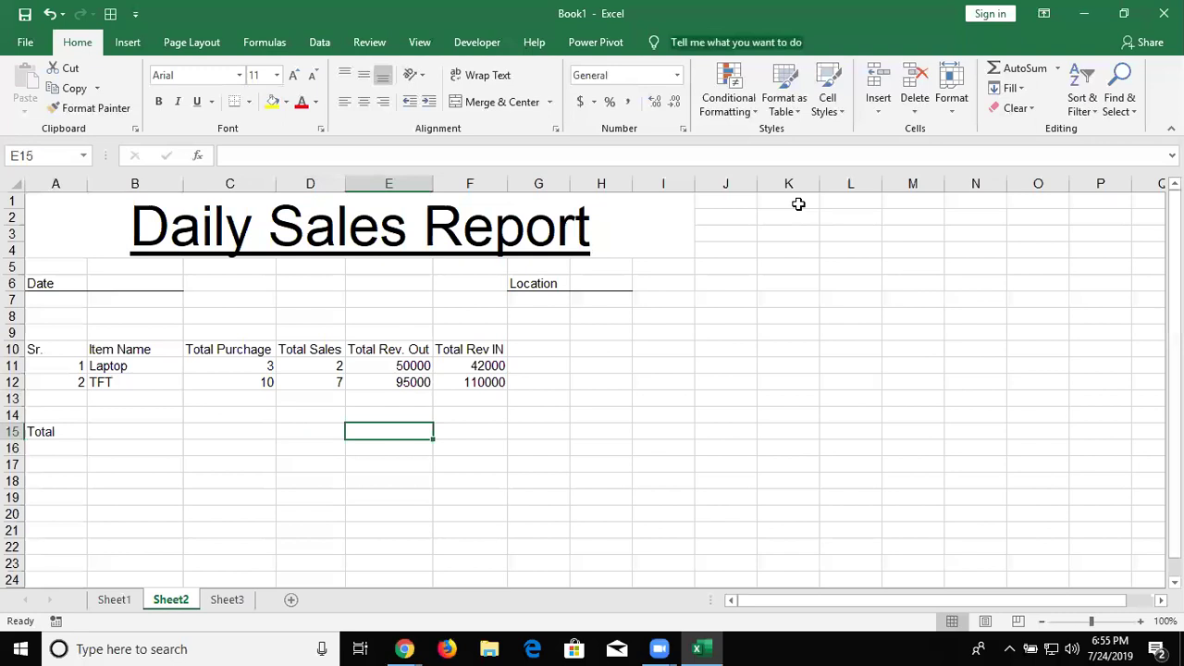
text(=sum)
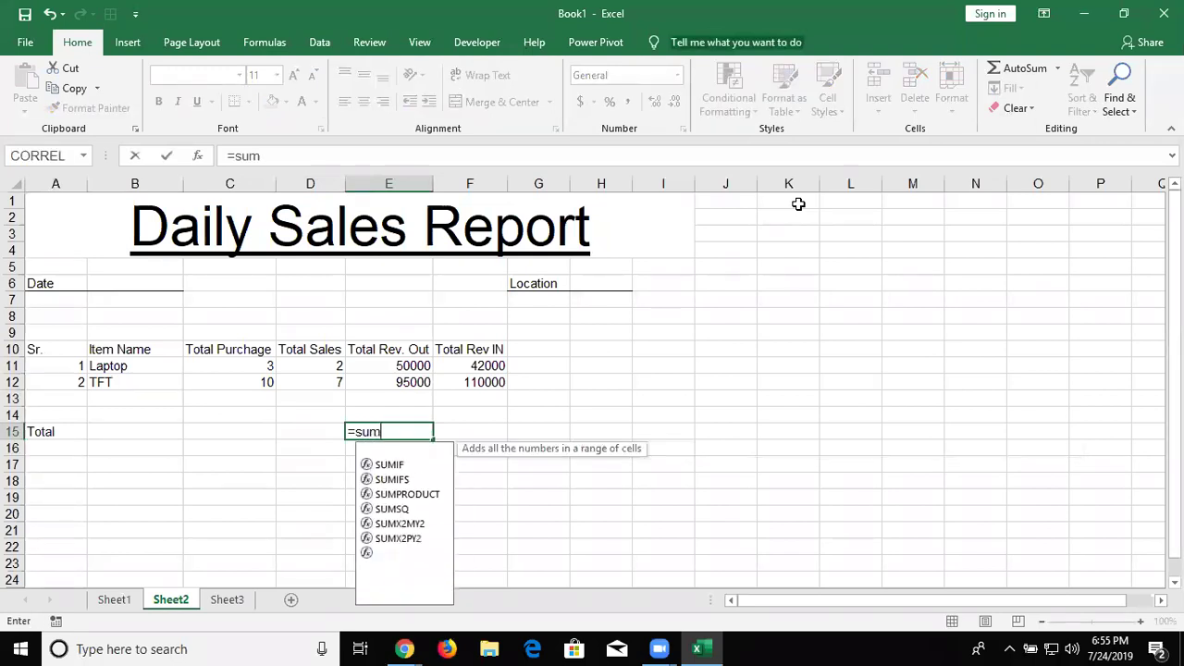
key(Tab)
key(Up)
key(shift+Up)
key(shift+Up)
key(shift+Up)
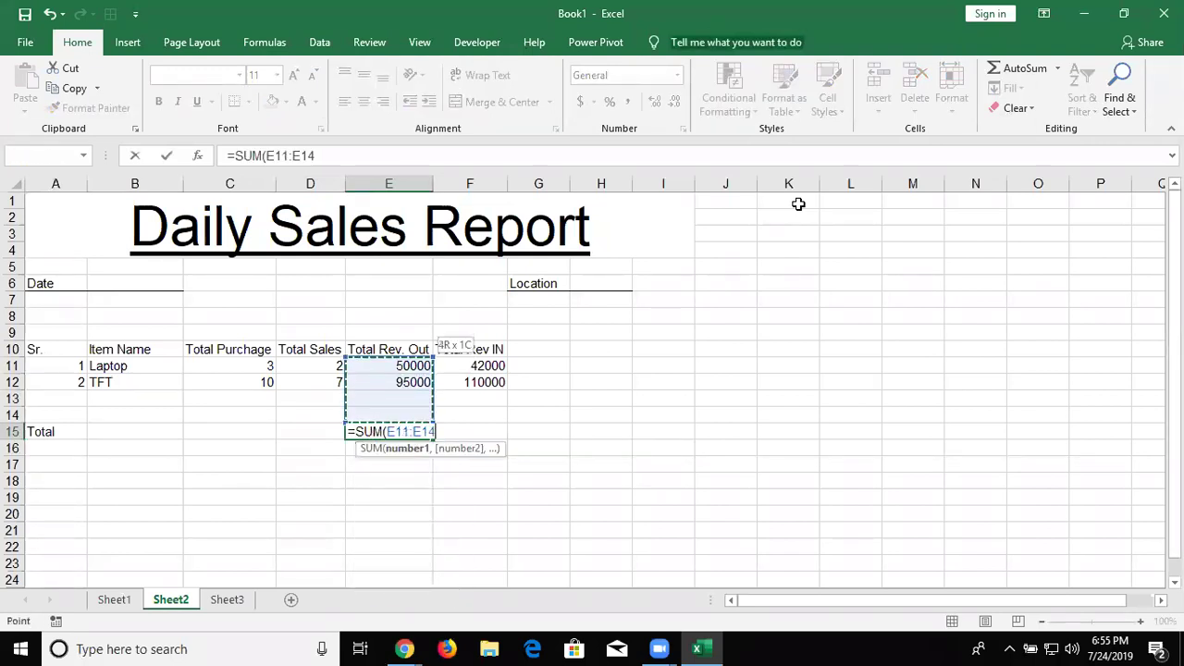
key(Return)
Step: Enter a first SUM formula in F15 over the cells above
key(Right)
key(Right)
key(Right)
key(Up)
key(Right)
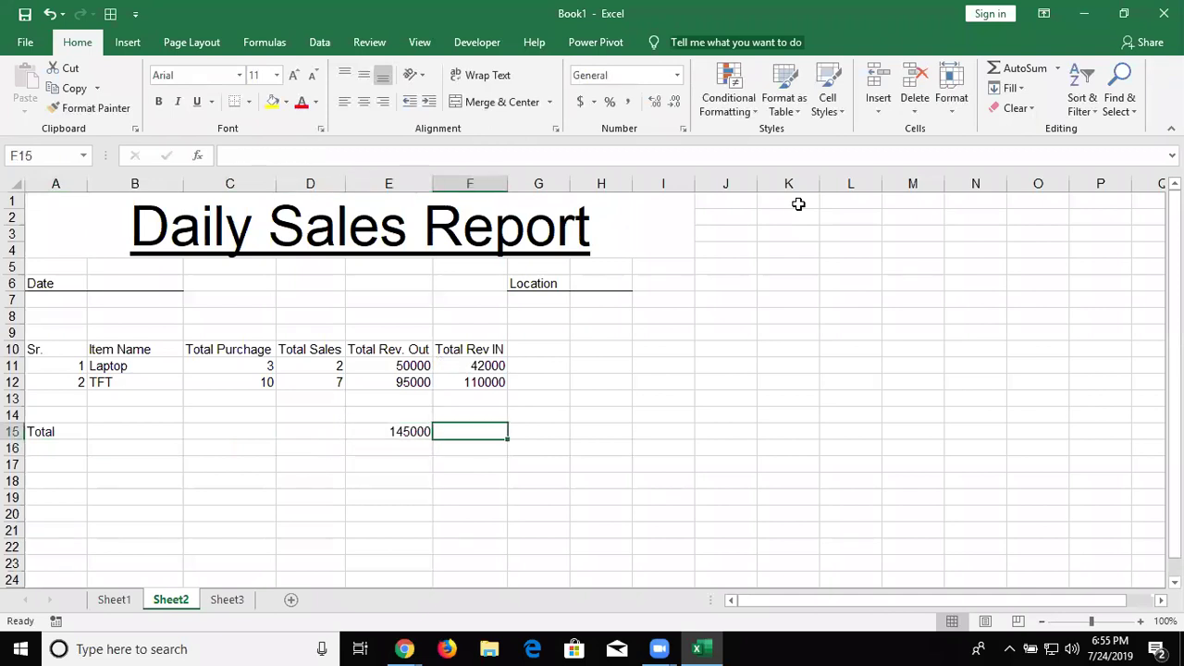
text(=sum)
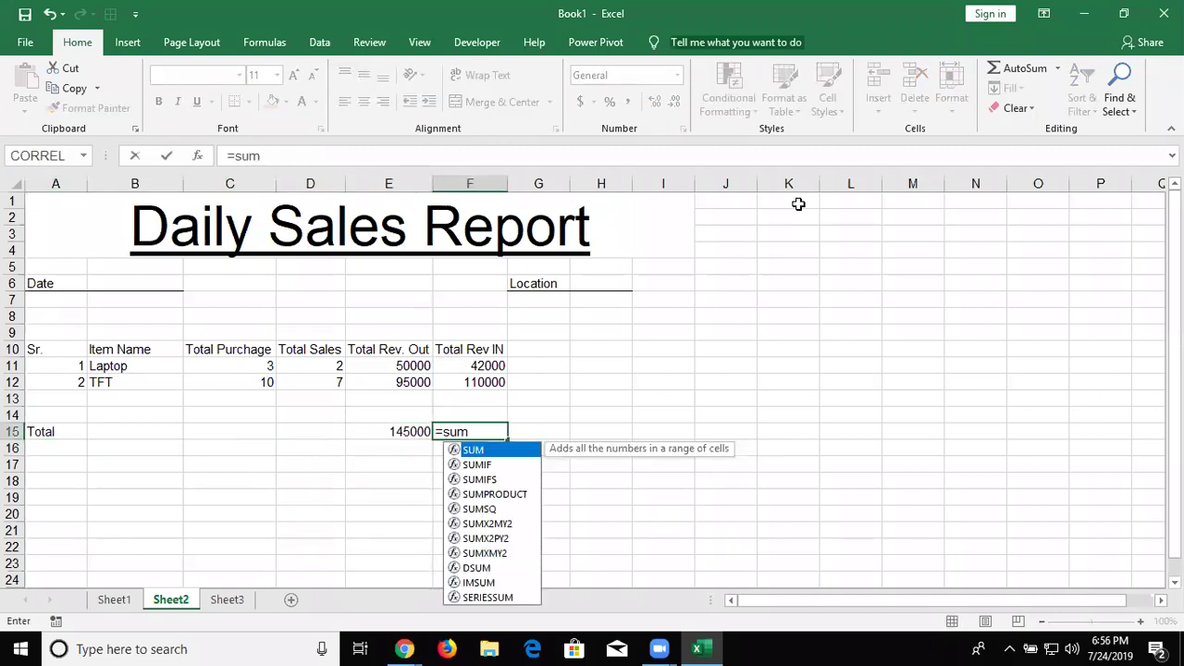
key(Tab)
key(Up)
key(shift+Up)
key(shift+Up)
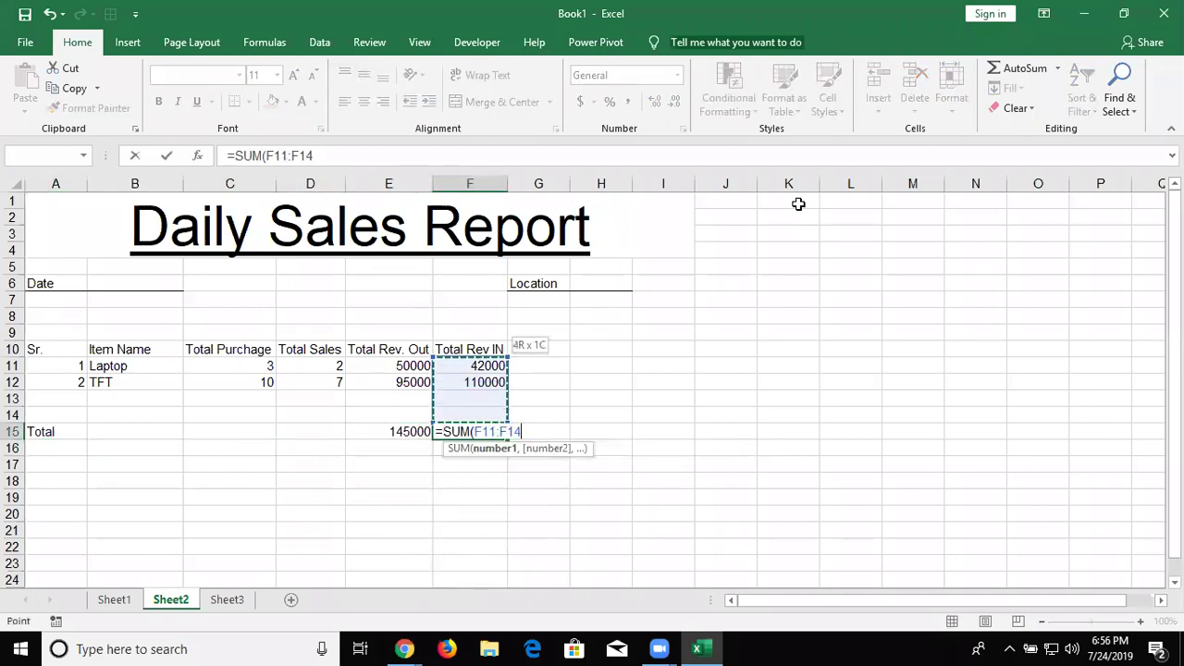
key(Return)
Step: Redo E15 as =SUM(E11:E14), giving 145000
key(Down)
key(Left)
key(Left)
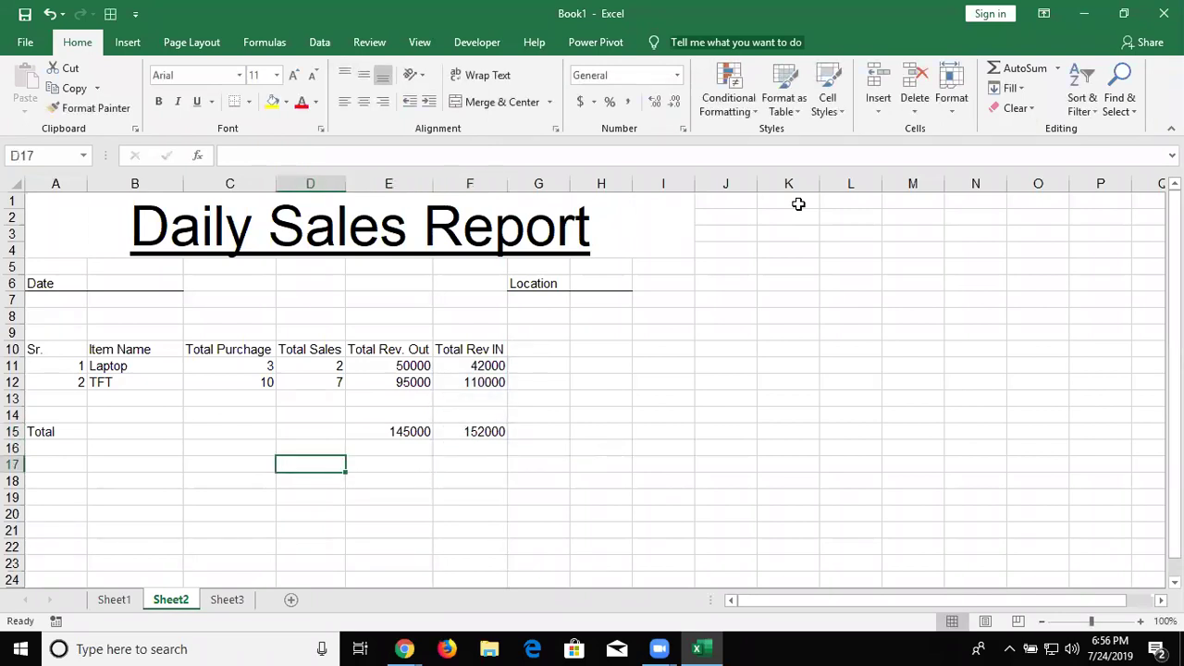
key(Left)
key(Up)
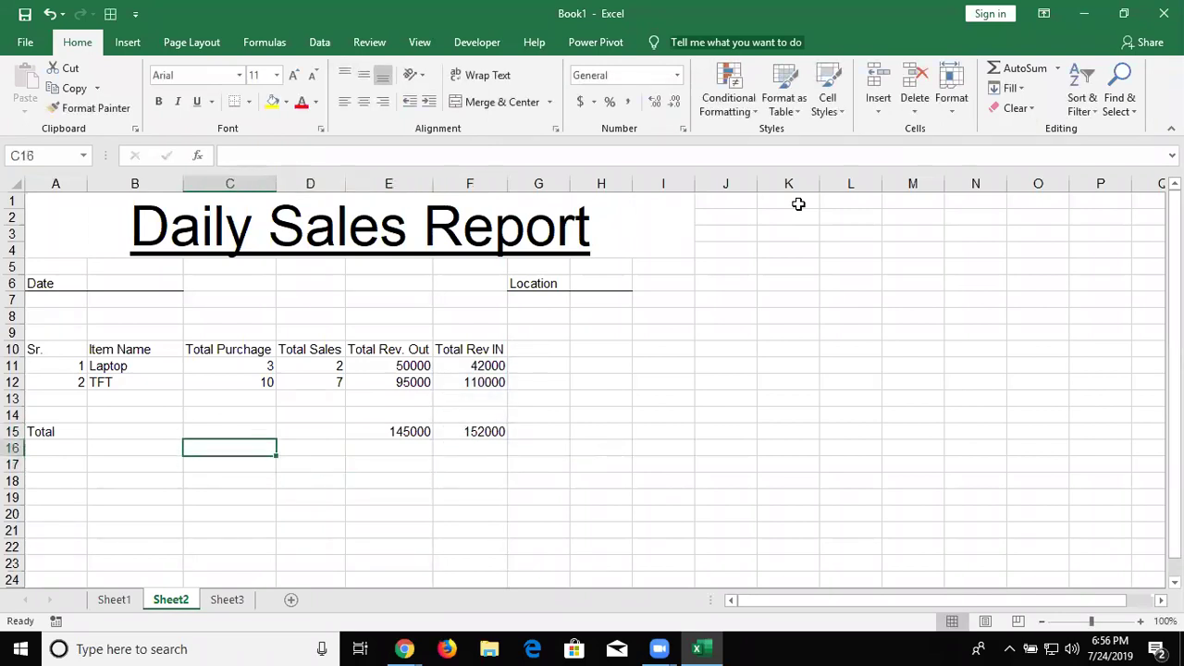
key(Right)
key(Right)
key(Up)
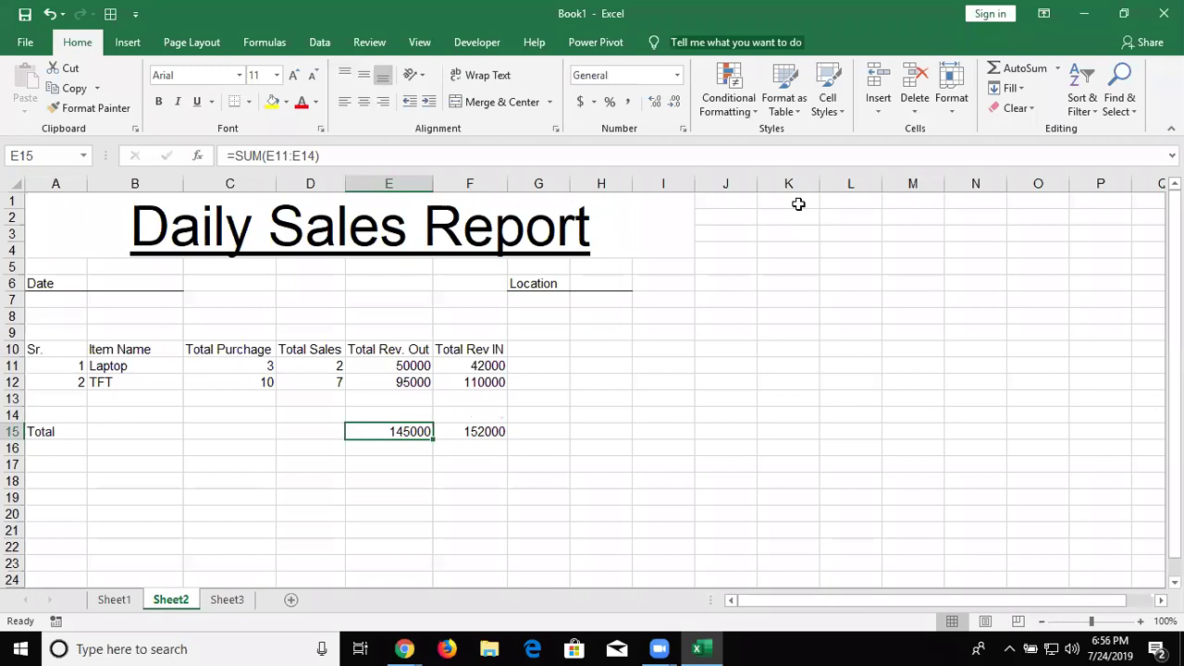
text(=sum)
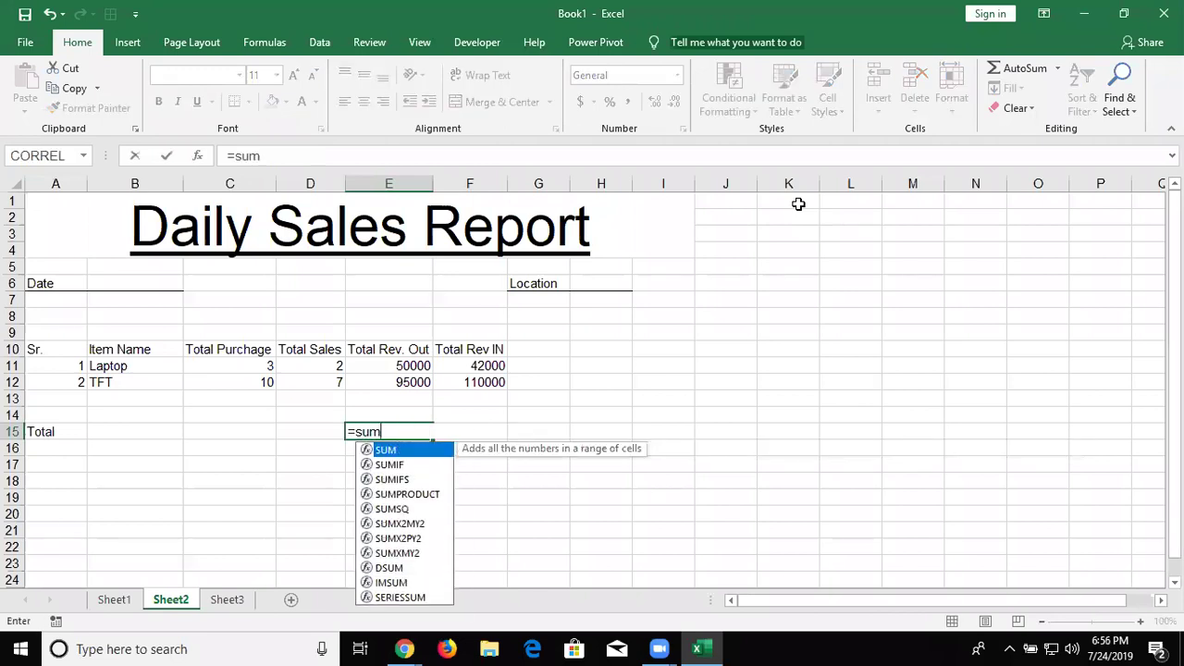
key(Tab)
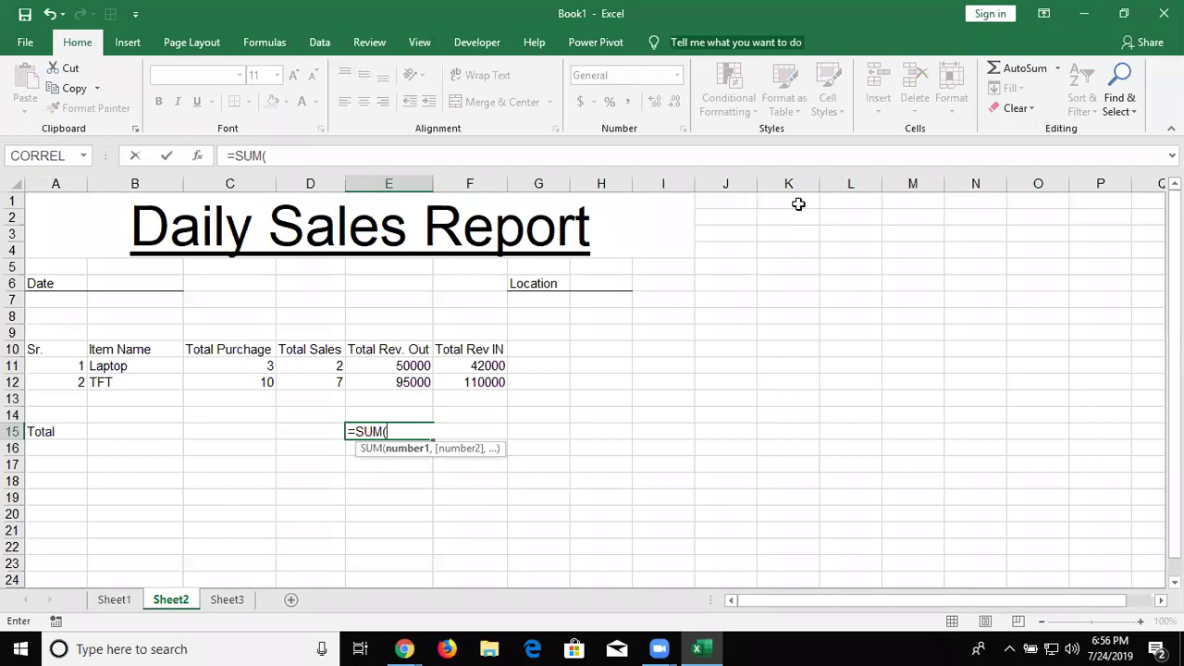
key(Up)
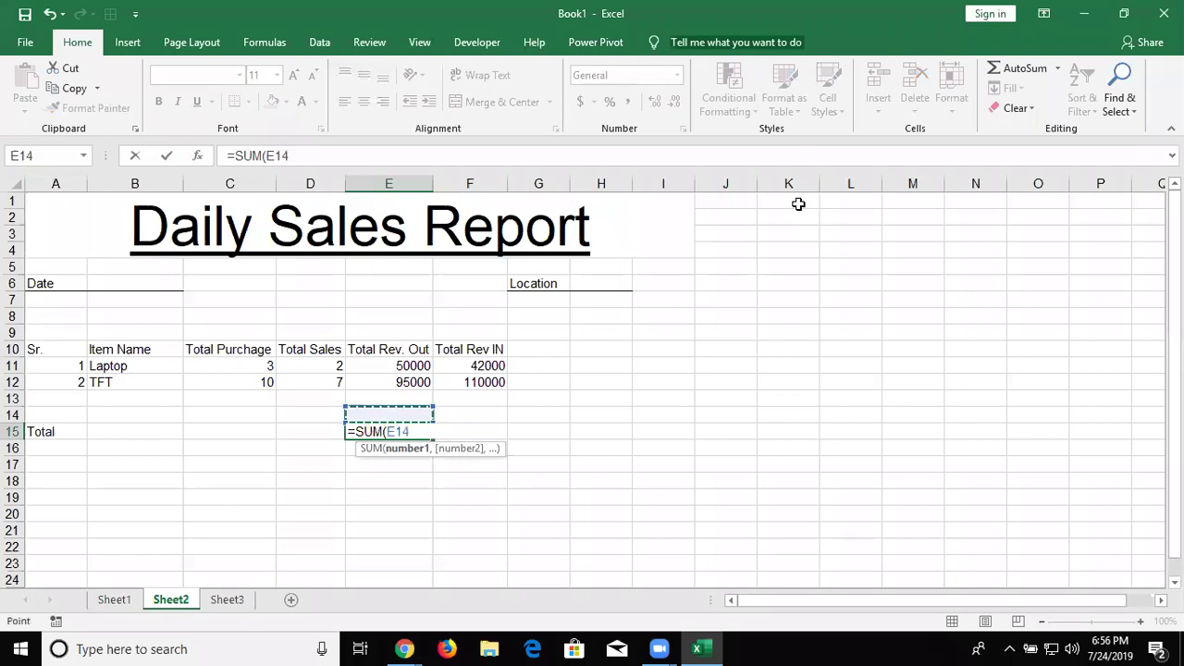
key(shift+Up)
key(shift+Up)
key(shift+Up)
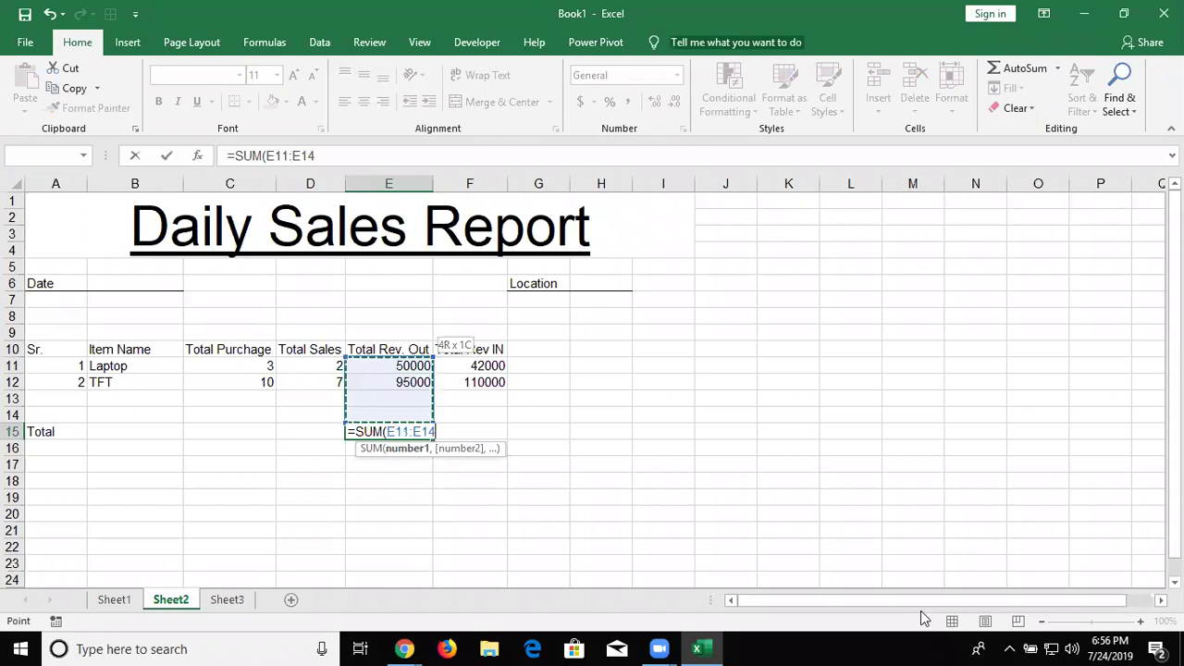
click(407, 366)
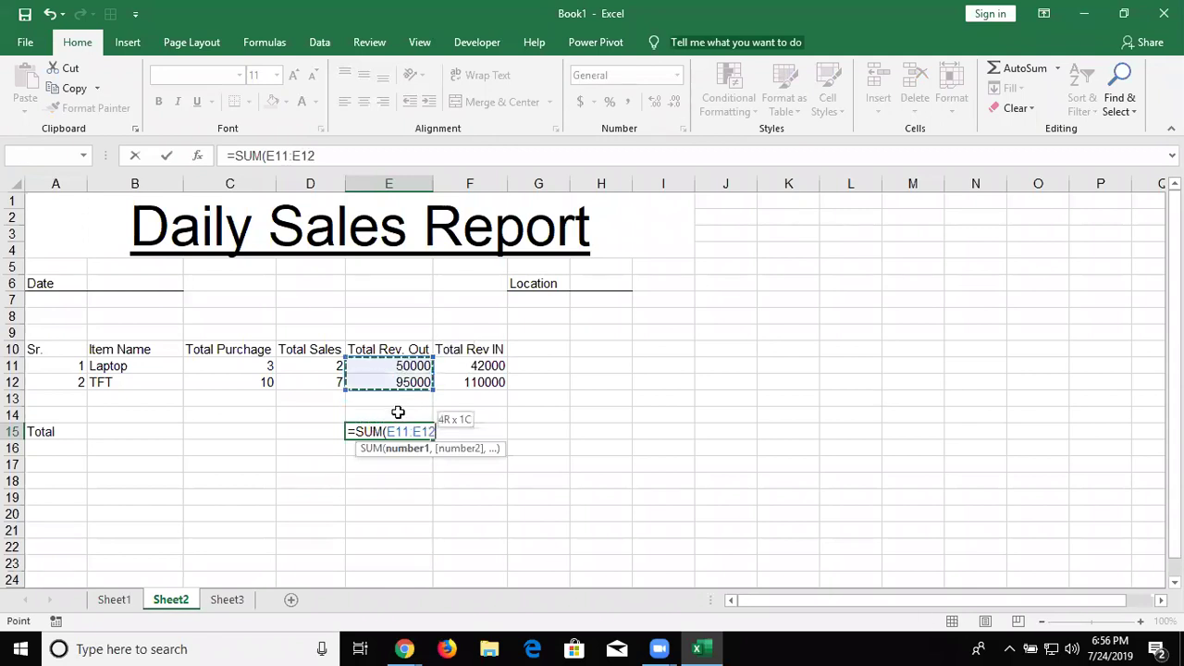
drag(407, 366, 397, 415)
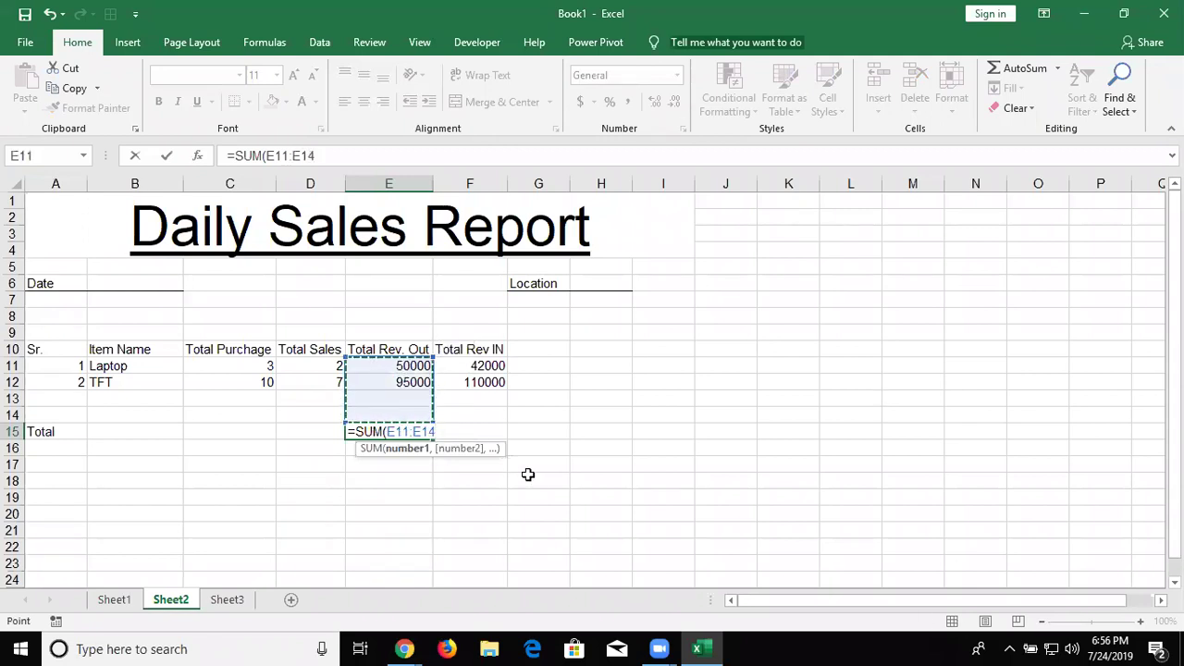
text())
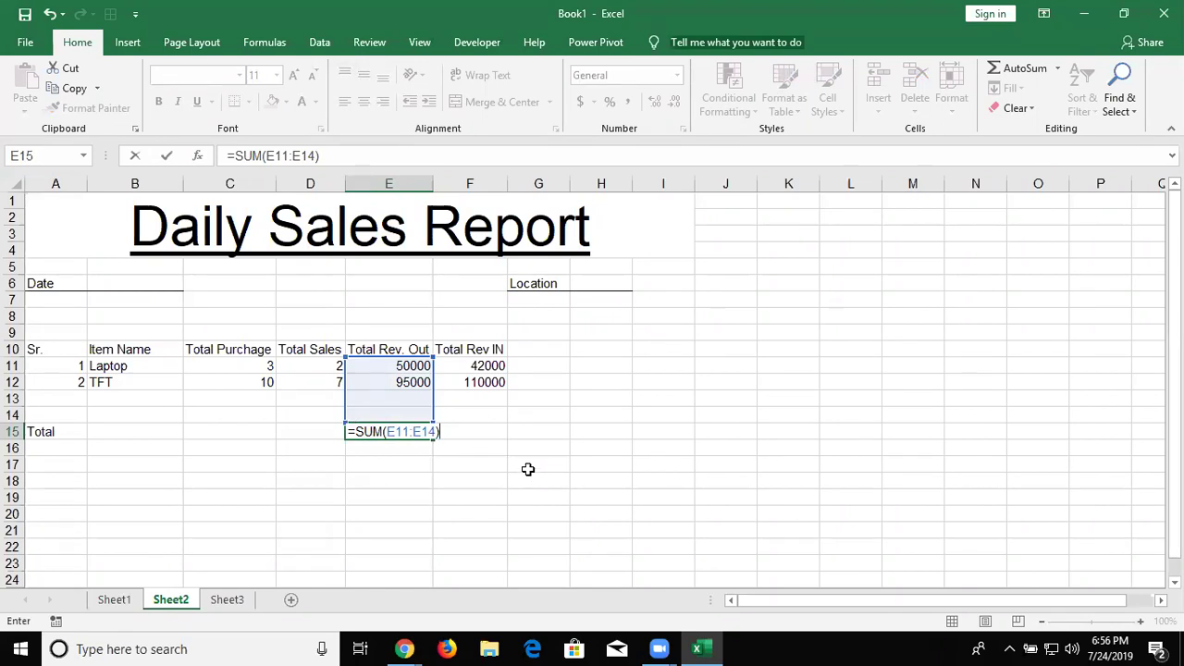
key(Return)
Step: Redo F15 as =SUM(F11:F14), giving 152000
key(Up)
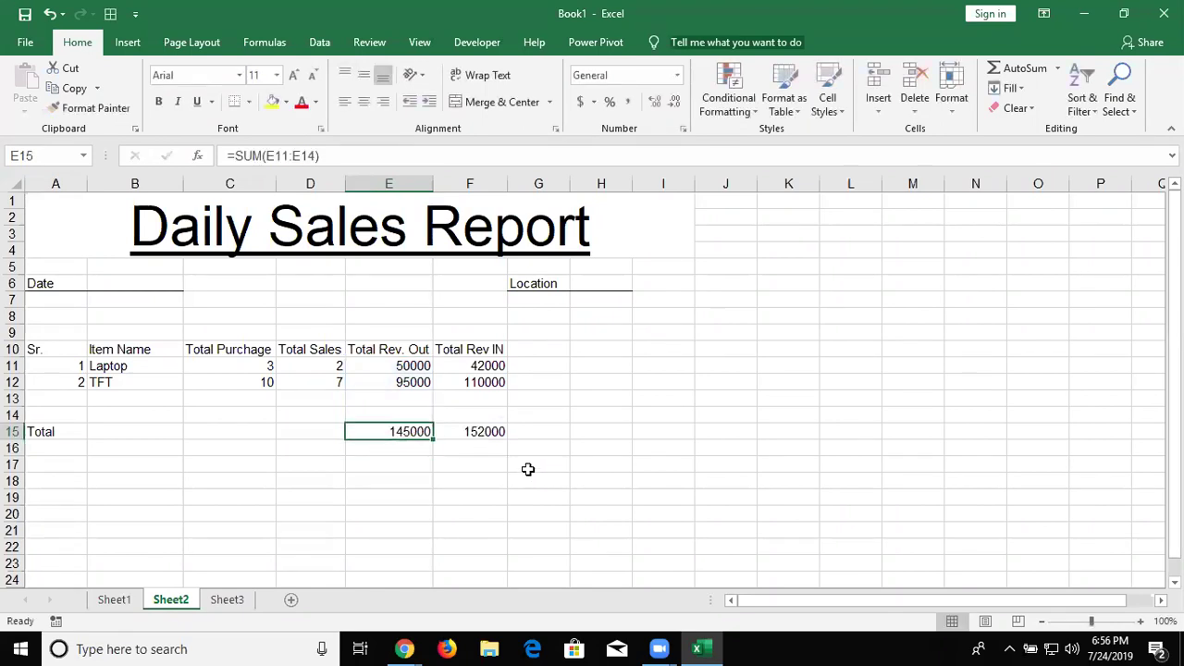
key(Right)
text(=su)
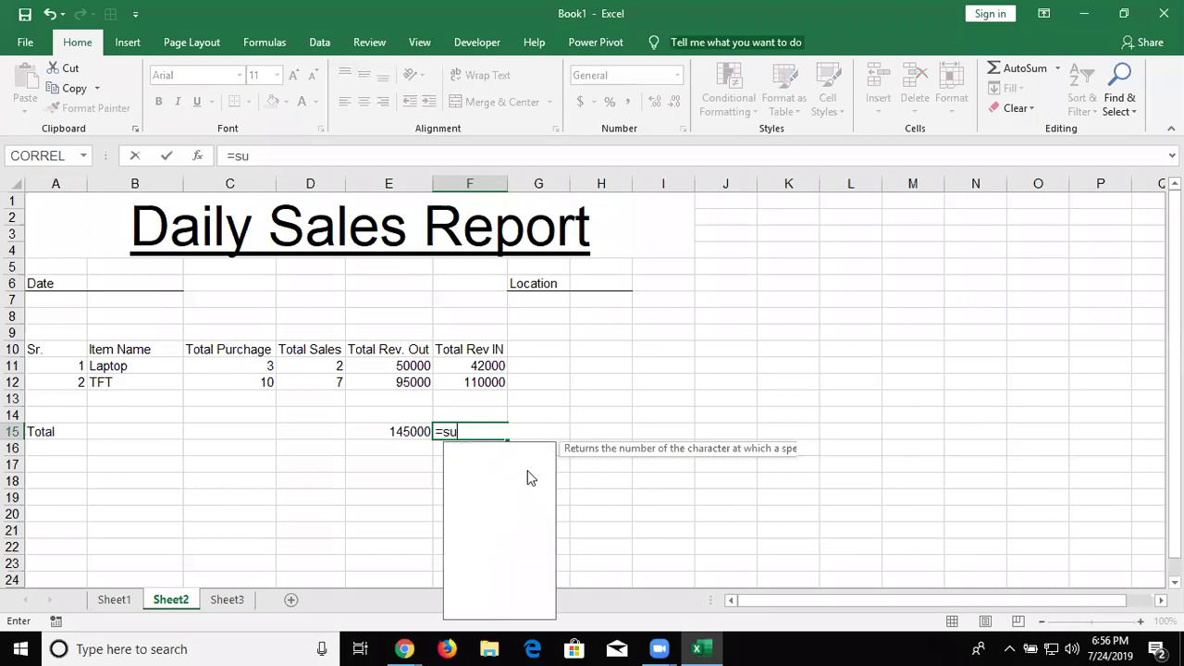
text(m)
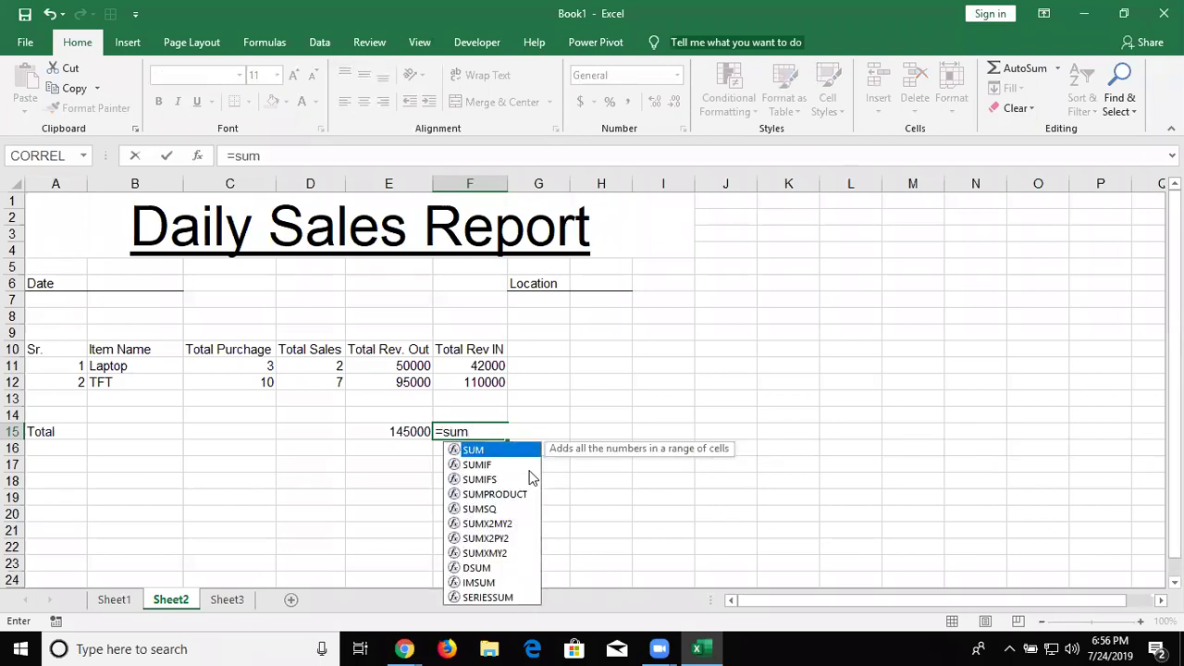
text(()
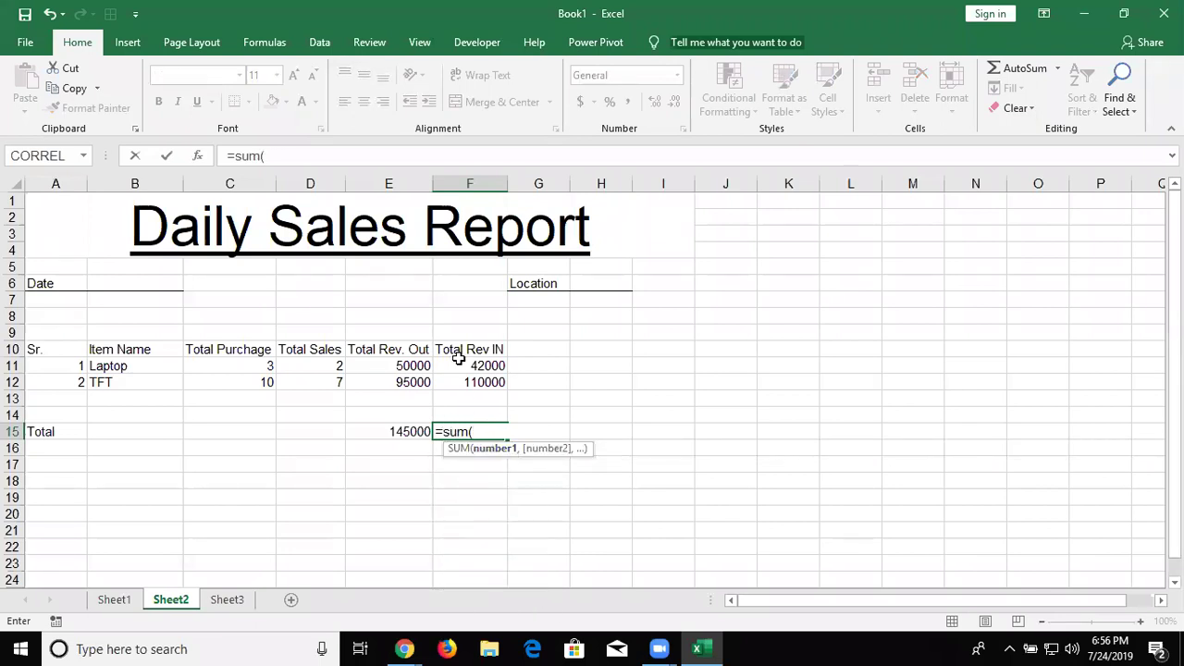
drag(459, 359, 442, 412)
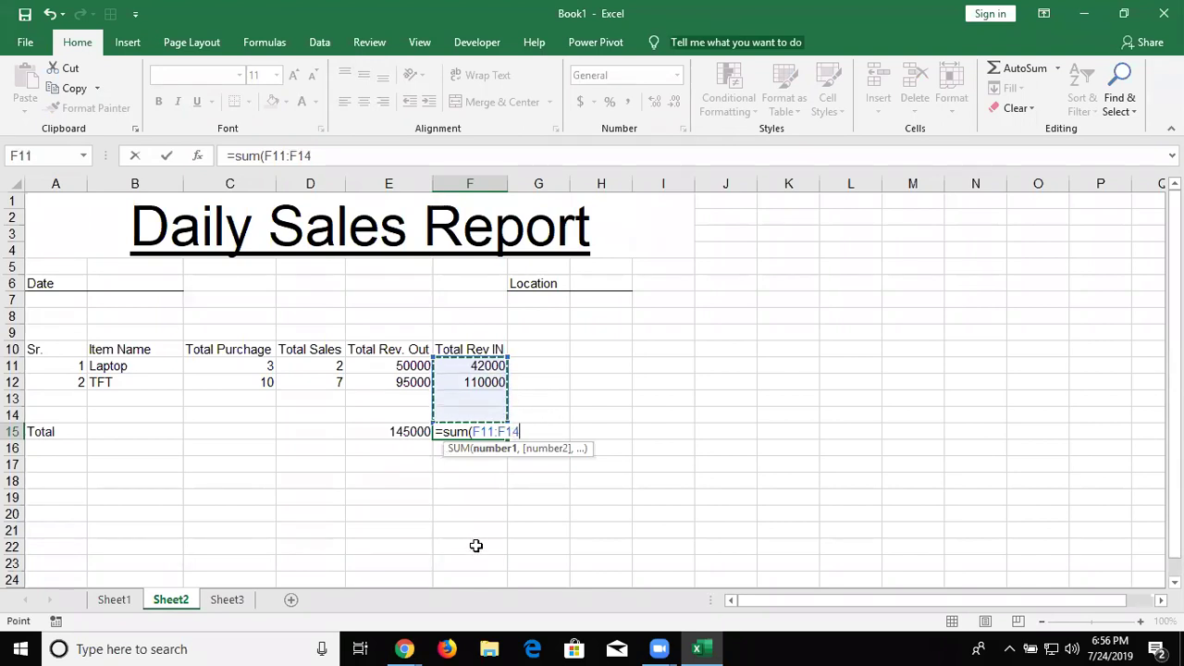
text())
key(Return)
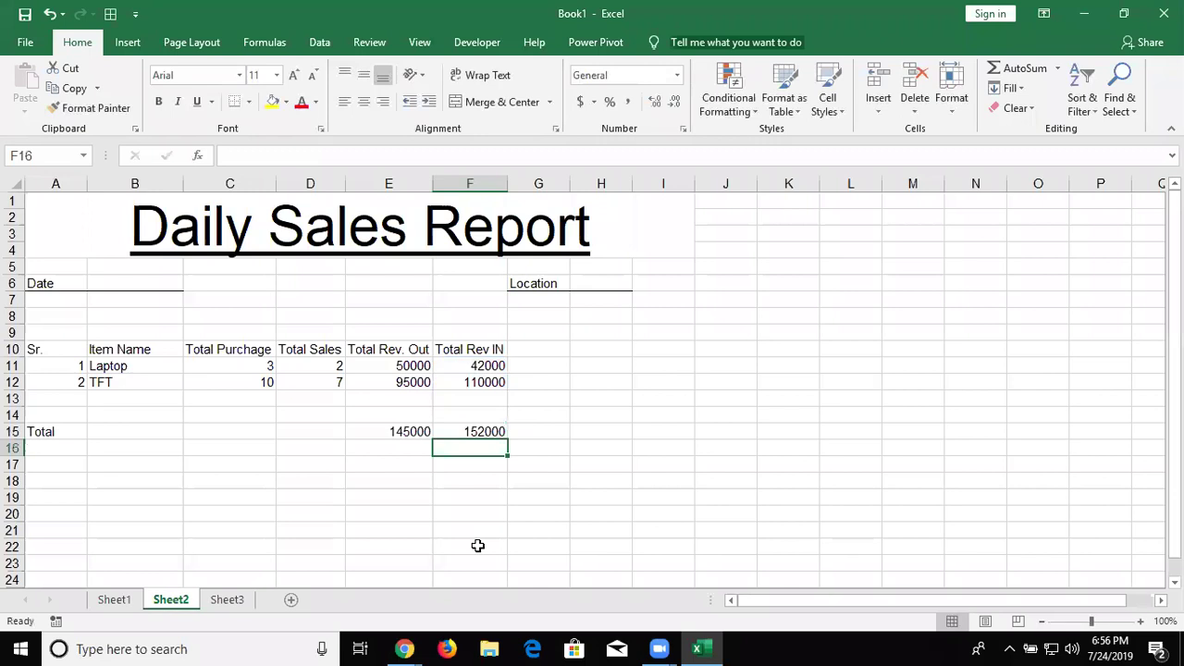
Step: Bold A15:F15 and give it a top border and double bottom border
click(74, 431)
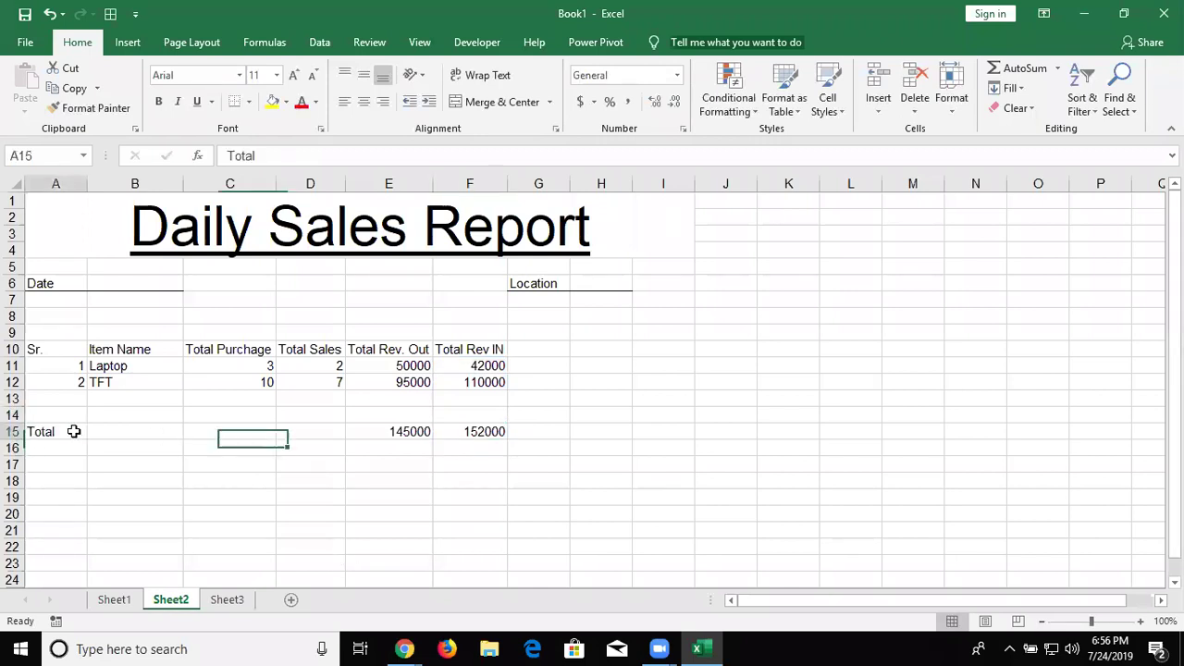
drag(74, 432, 475, 431)
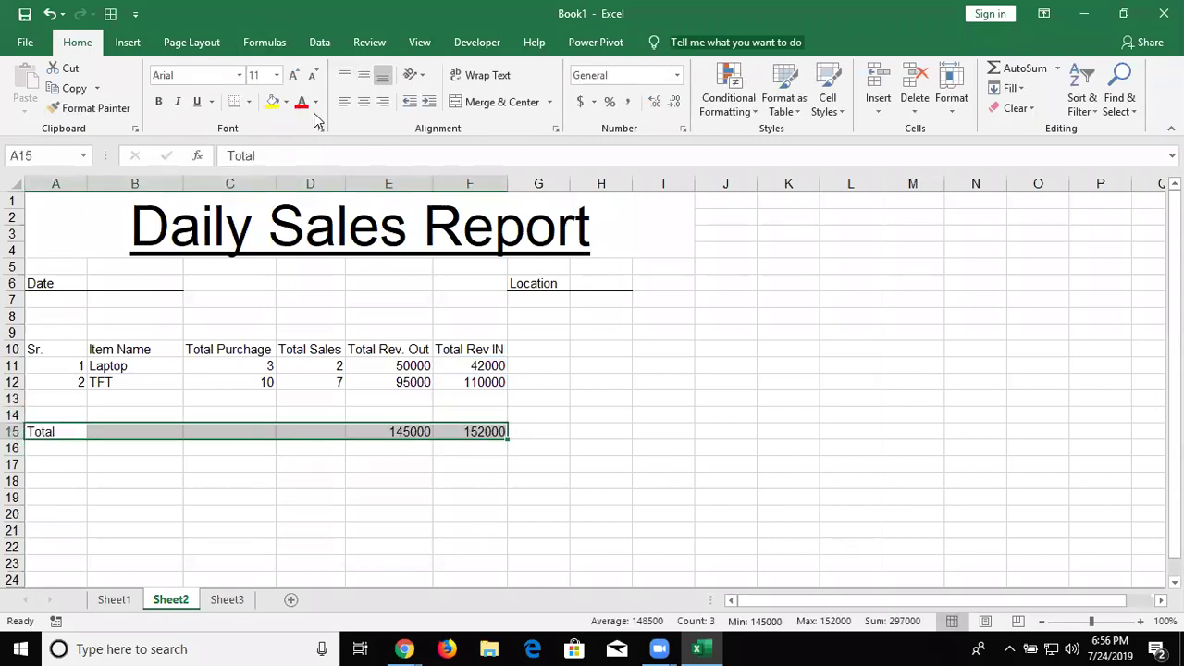
click(159, 103)
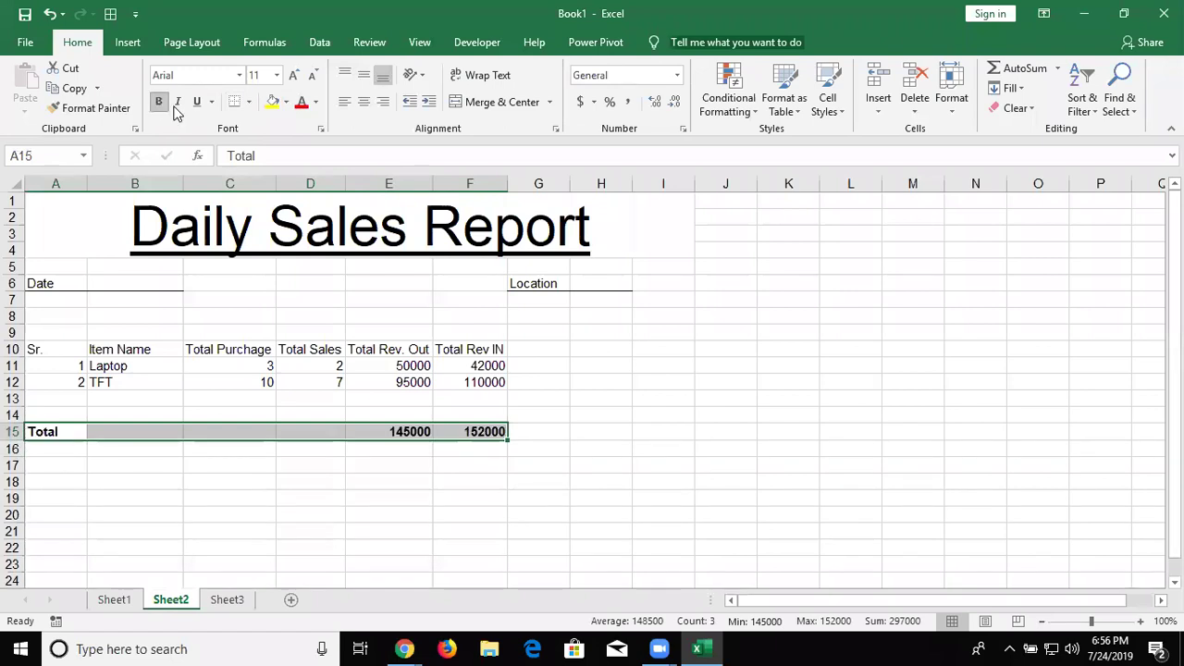
click(248, 103)
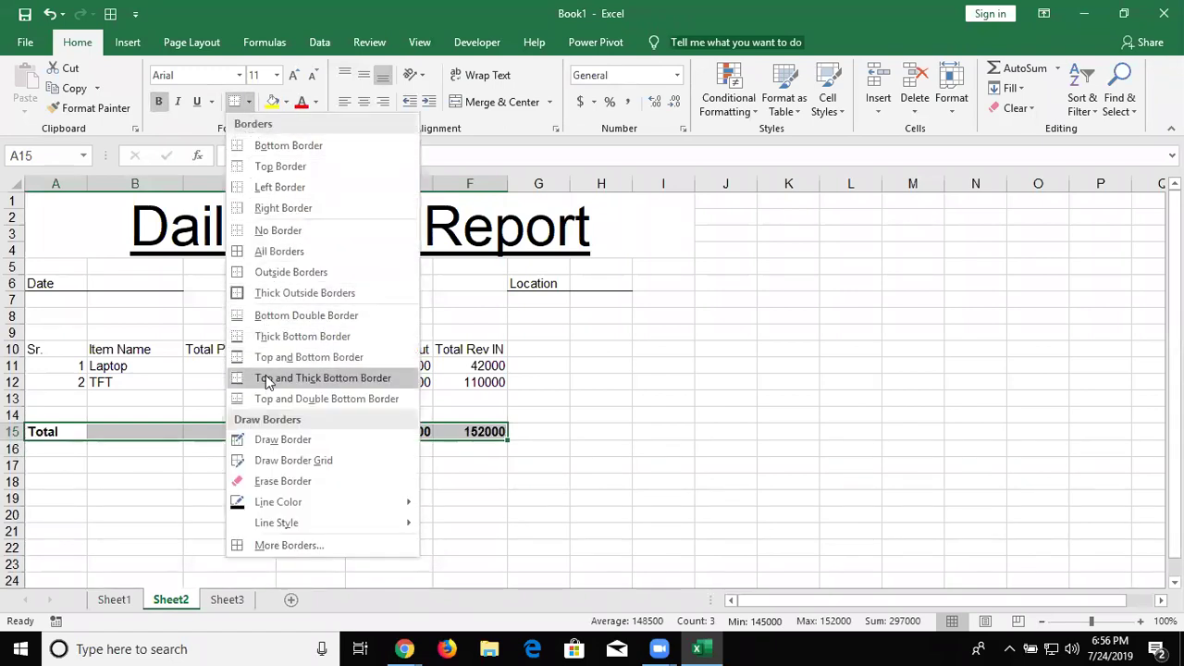
click(330, 404)
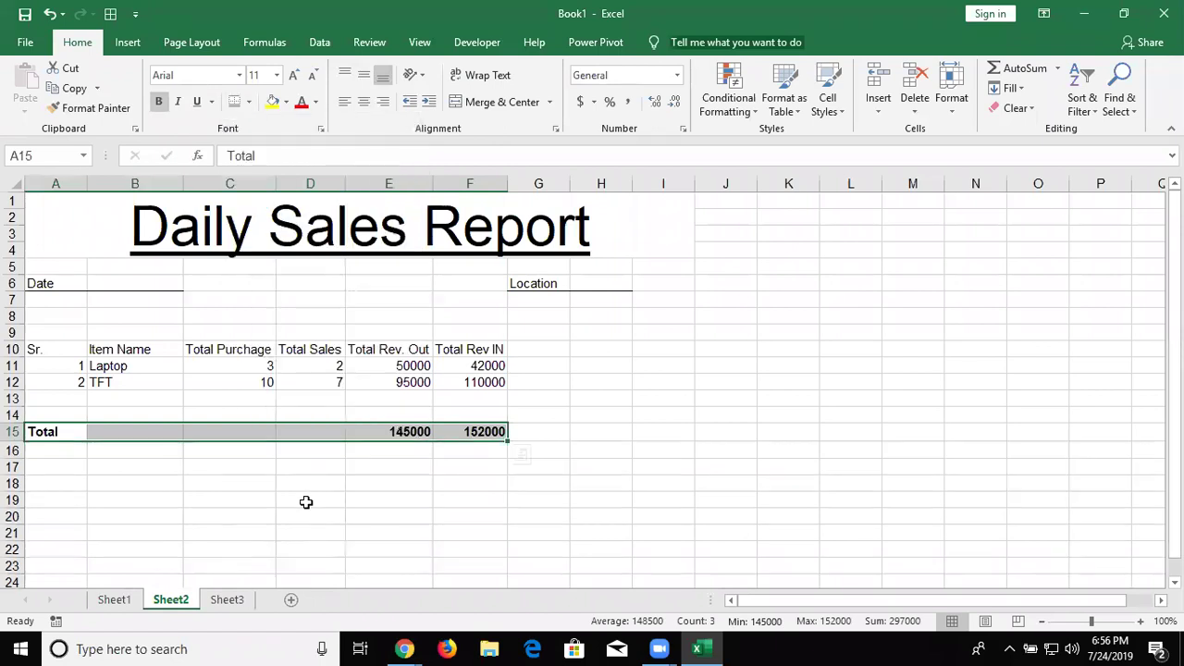
click(272, 468)
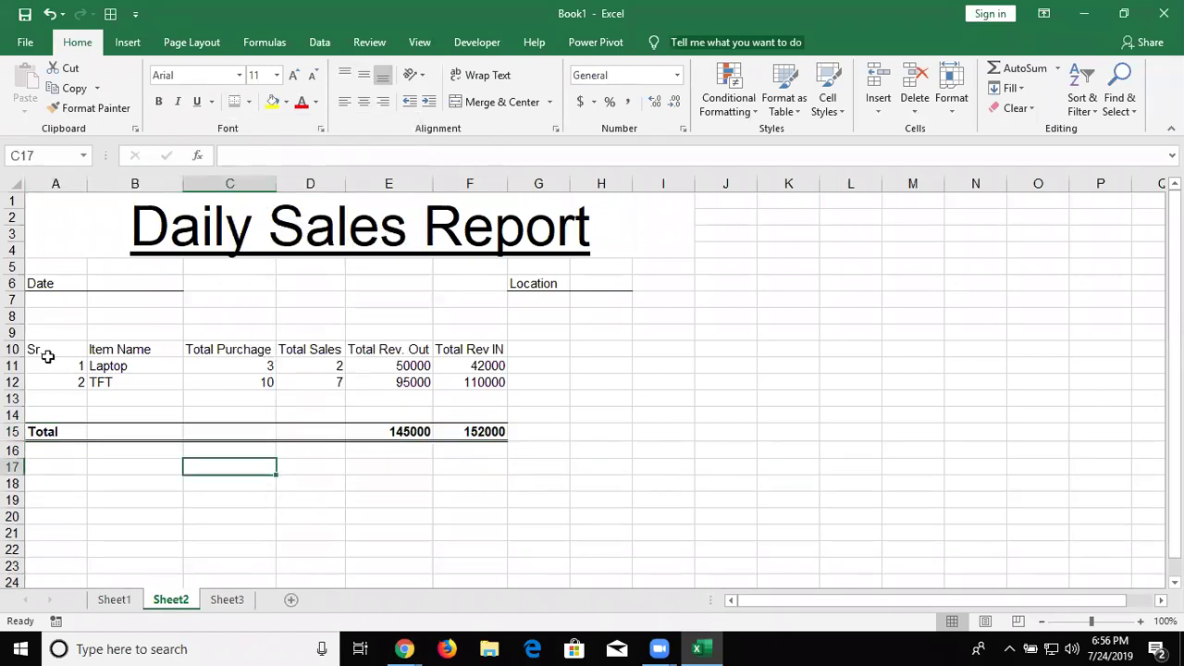
Step: Cancel the accidental drag of E12's 95000 onto the total in F15
click(389, 381)
drag(441, 367, 474, 427)
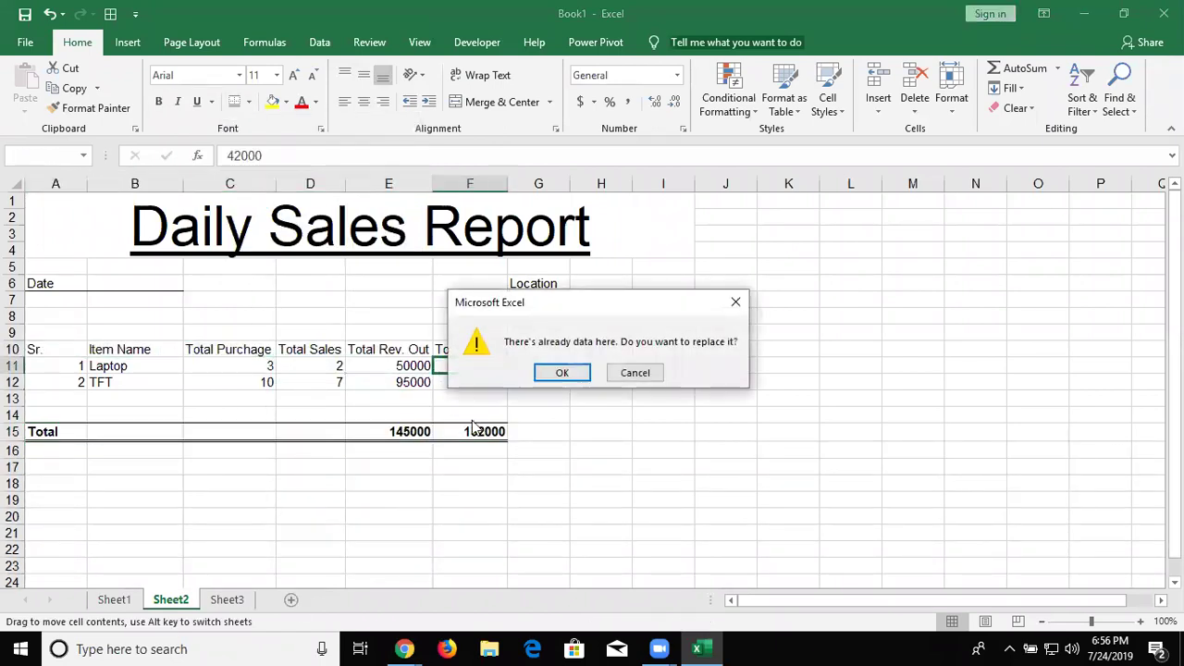
key(Escape)
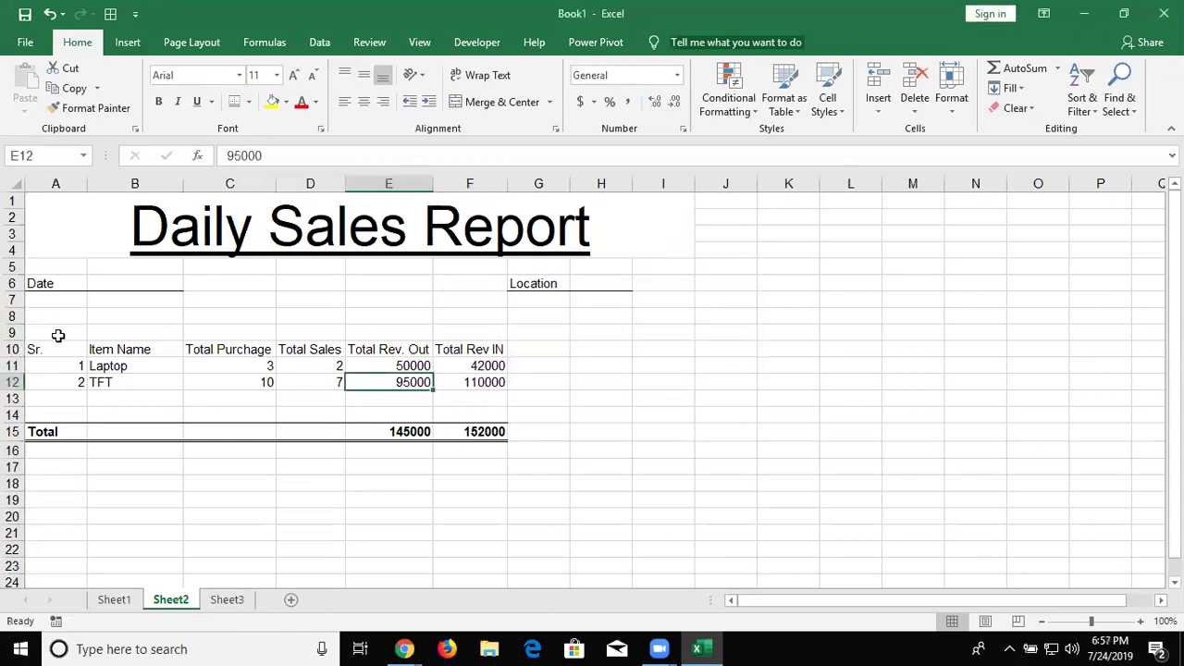
Step: Select the header row A10:F10 and show the Borders dropdown options
click(46, 345)
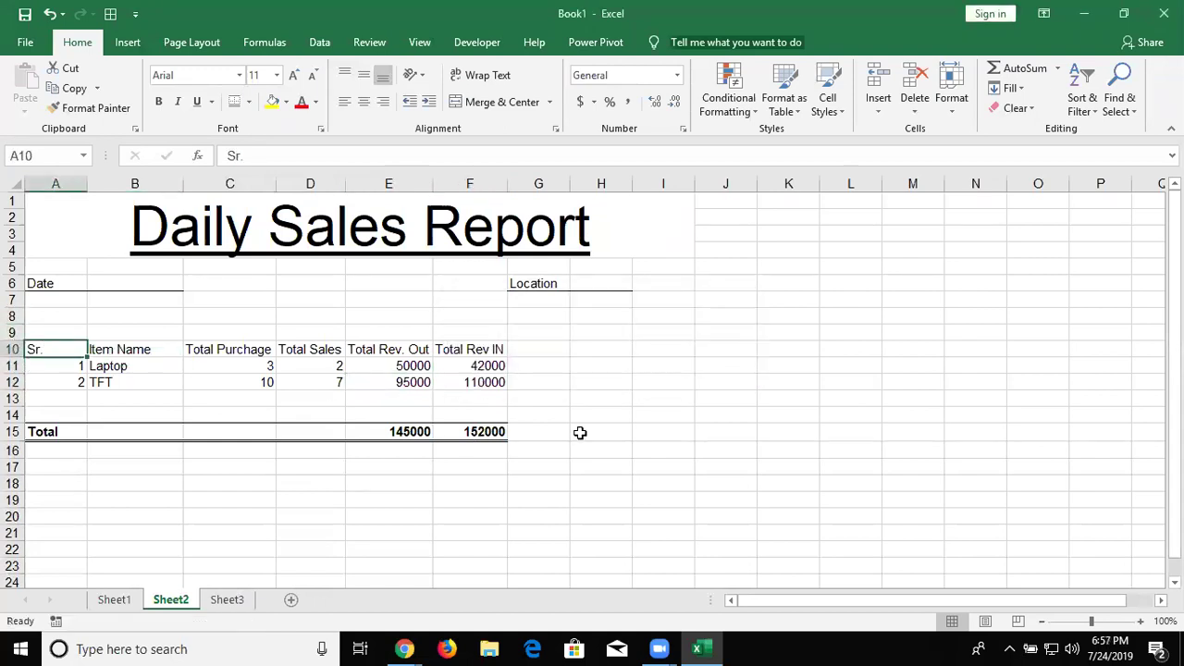
shift+click(478, 349)
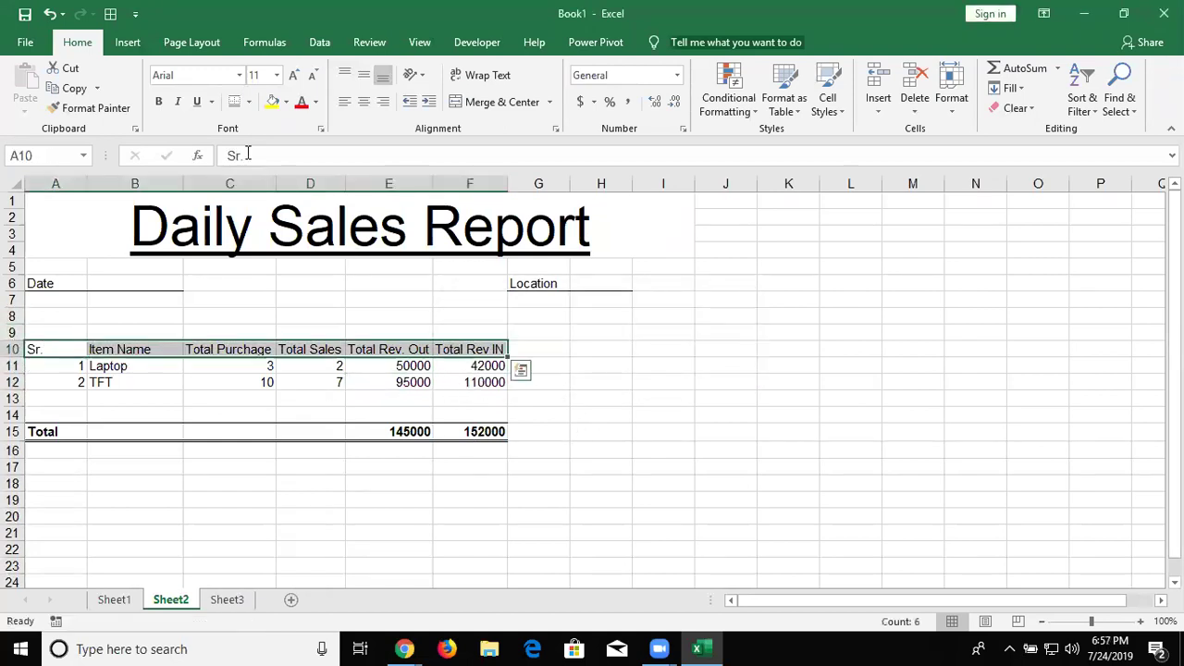
click(250, 104)
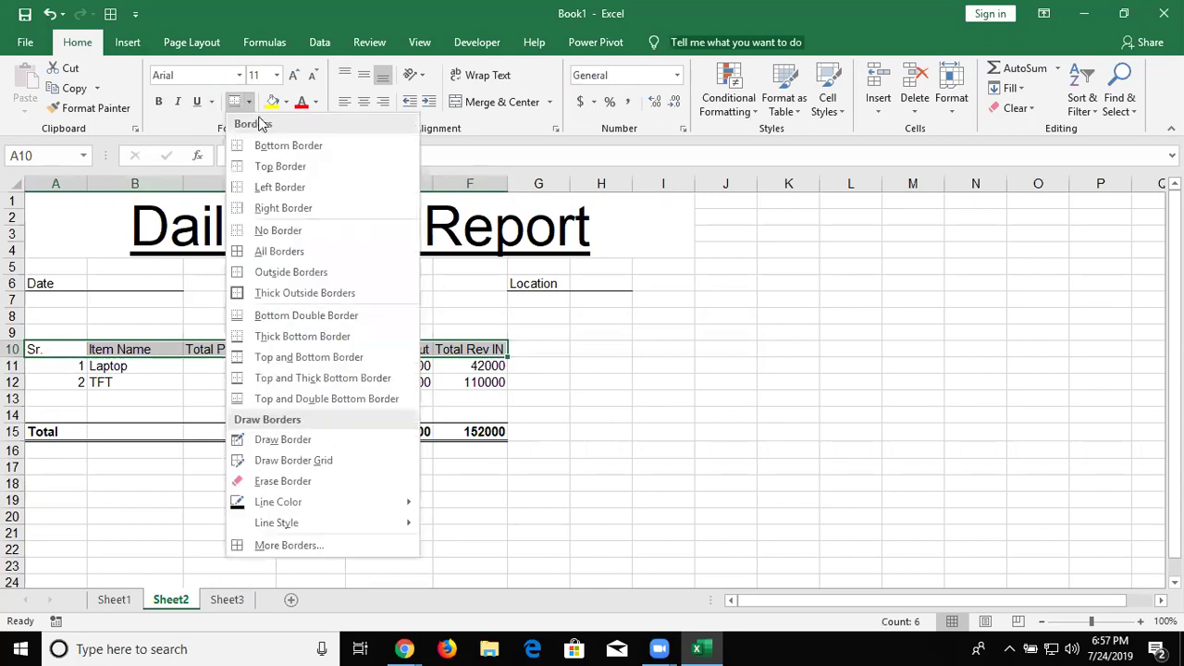
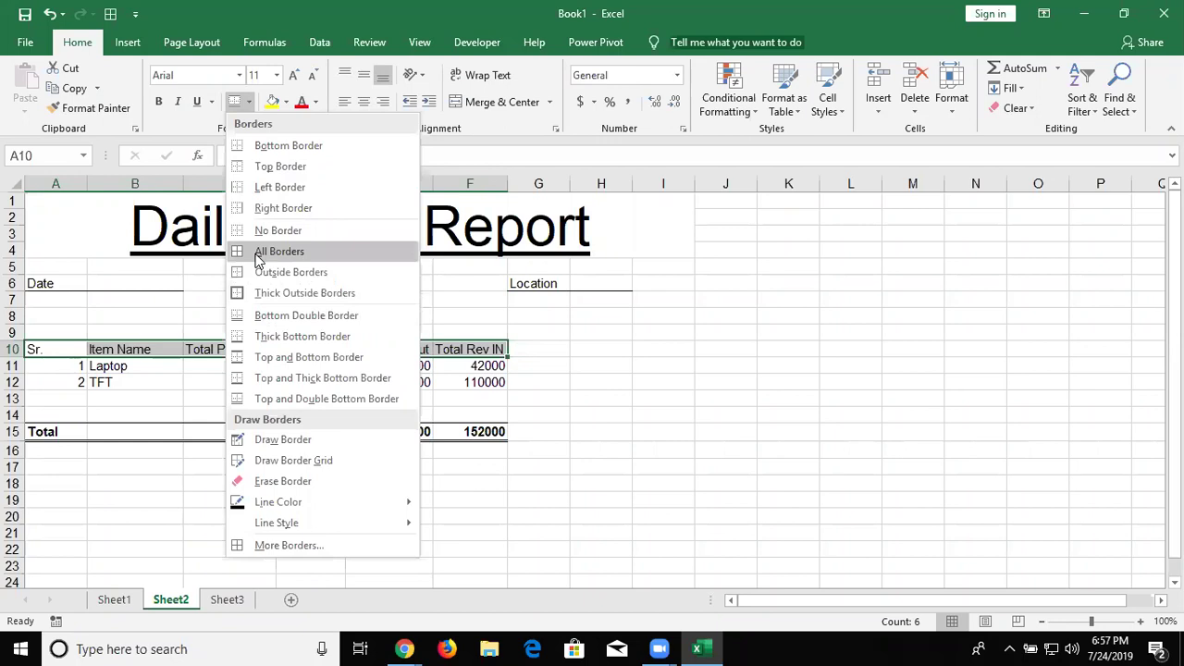
Step: Apply All Borders to the header row cells, Sr. through Total Rev IN
click(273, 250)
click(178, 405)
click(230, 534)
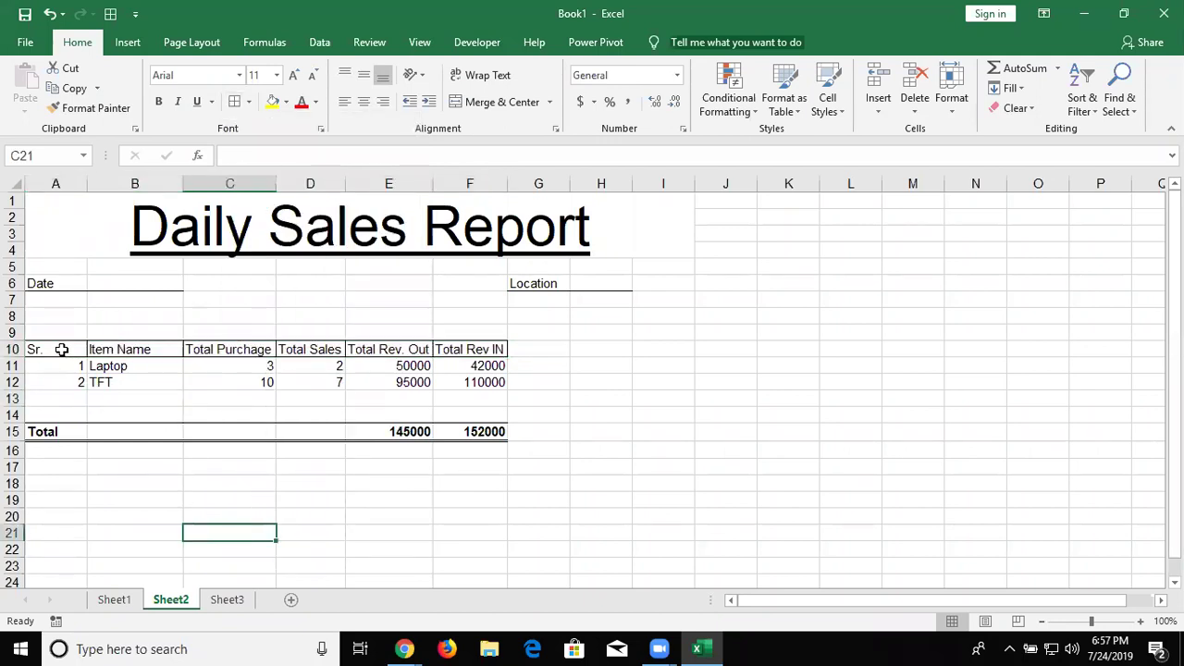
Step: Fill header row A10:F10 with light green
drag(59, 348, 458, 347)
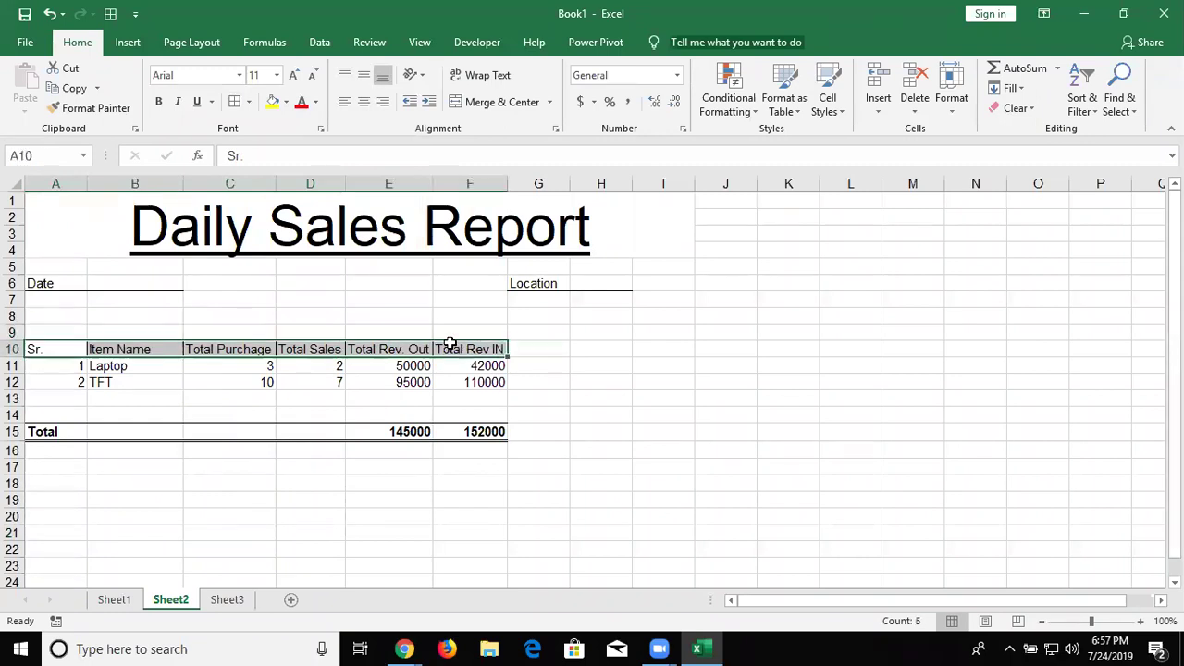
click(287, 105)
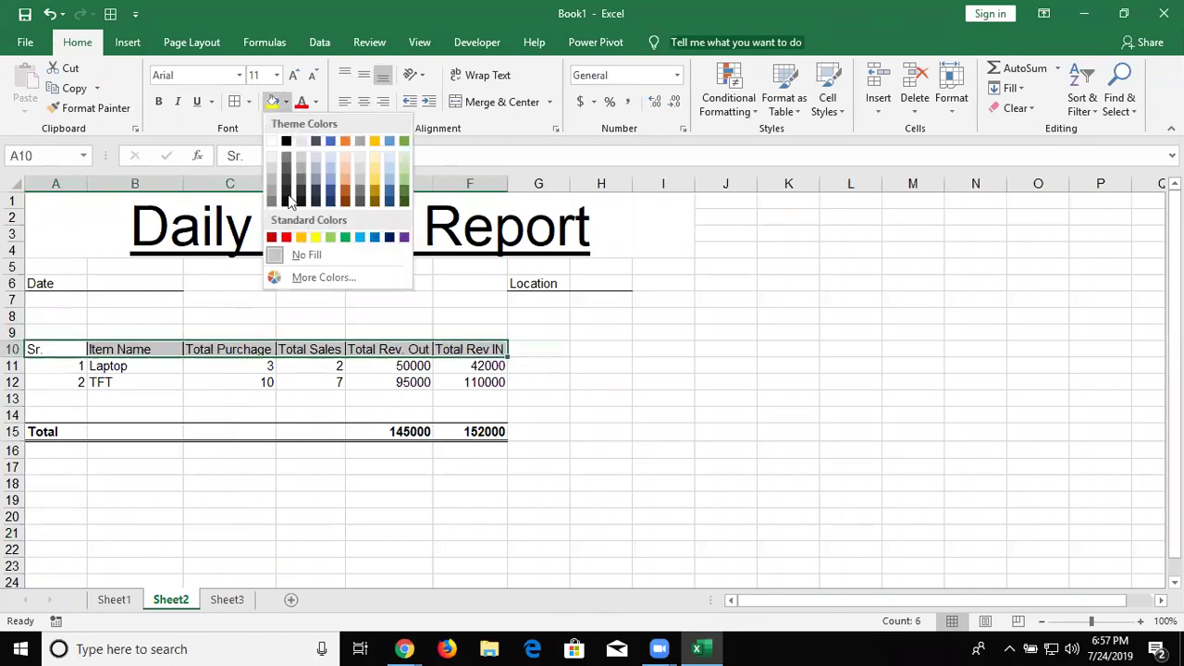
click(333, 237)
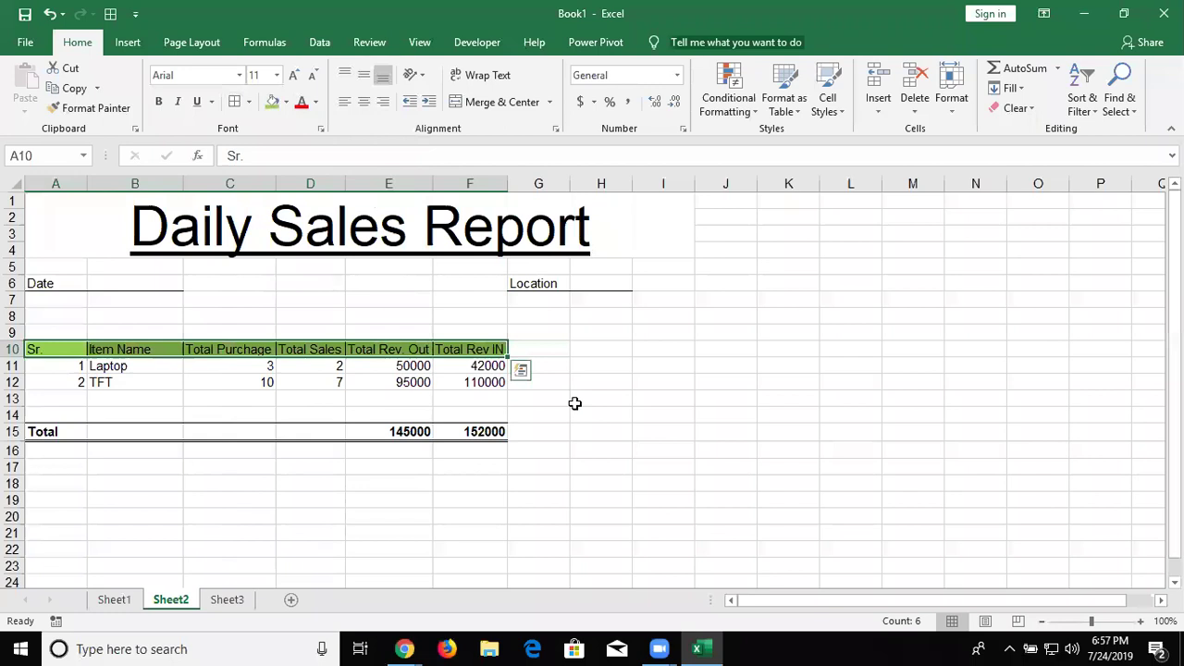
click(580, 405)
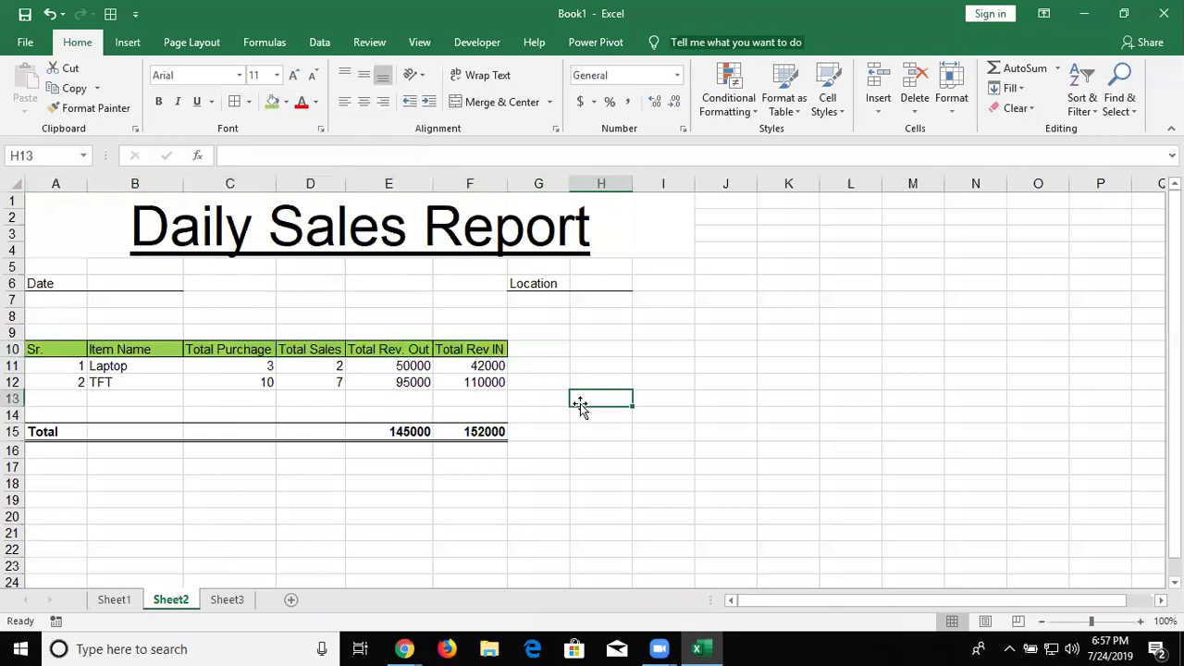
Step: Enter today's date, 7/24/2019, in B6 beside Date
click(142, 282)
key(Escape)
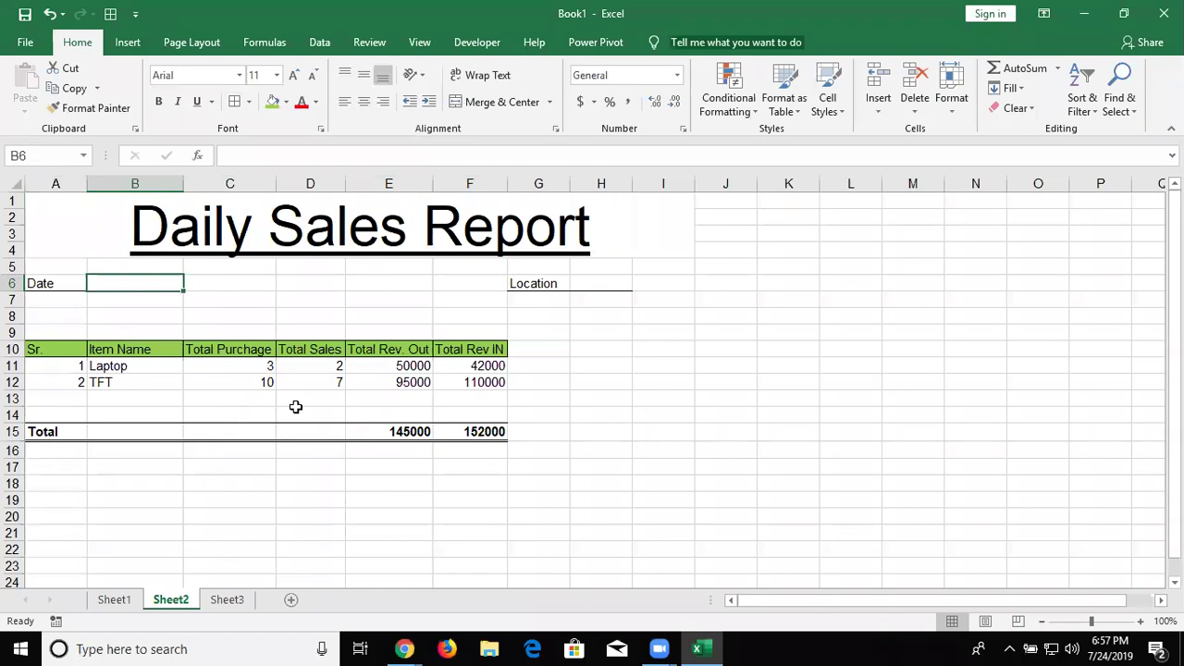
key(ctrl+semicolon)
key(Return)
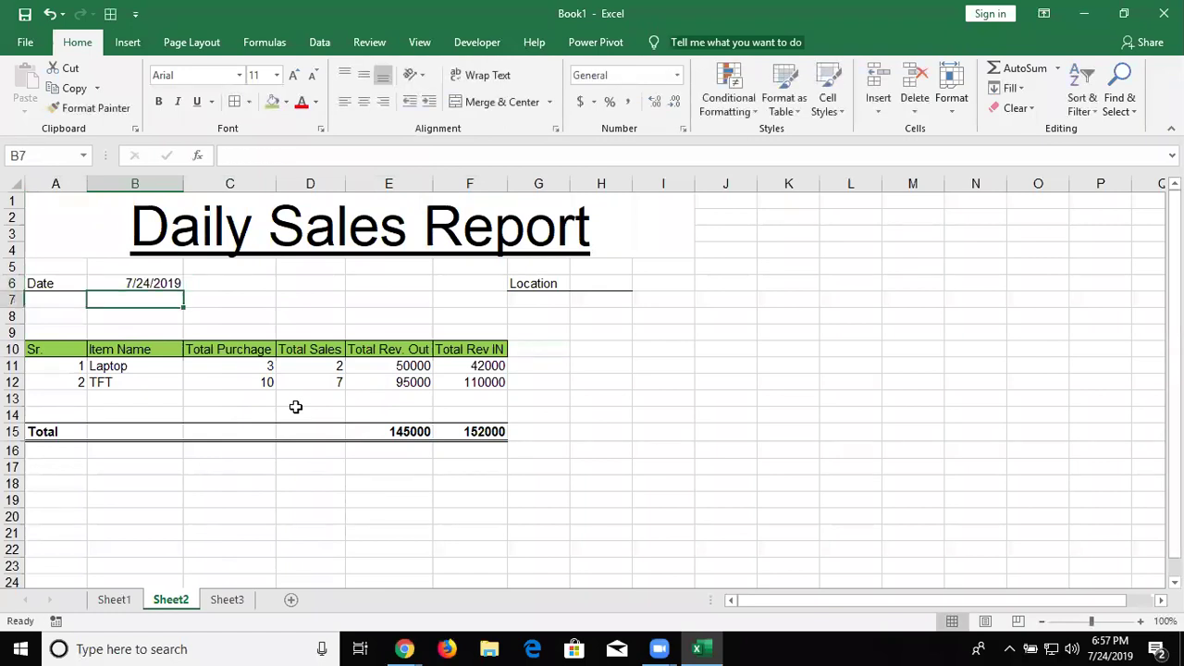
Step: Enter Delhi in H6 beside Location
click(592, 282)
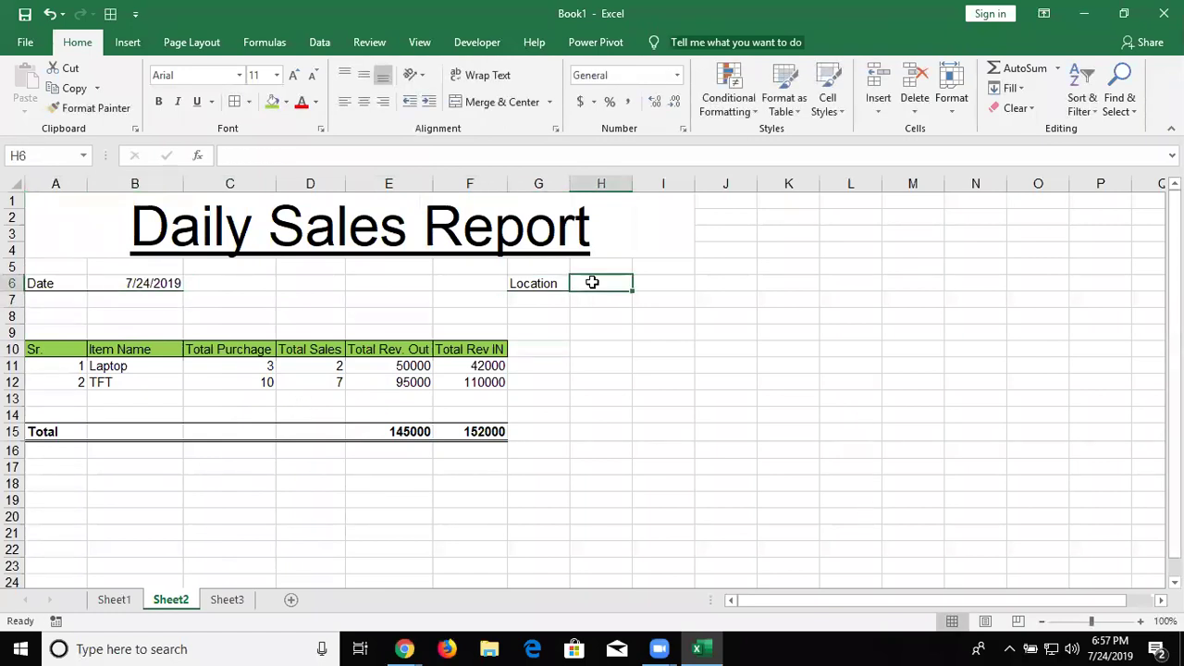
text(Delhi)
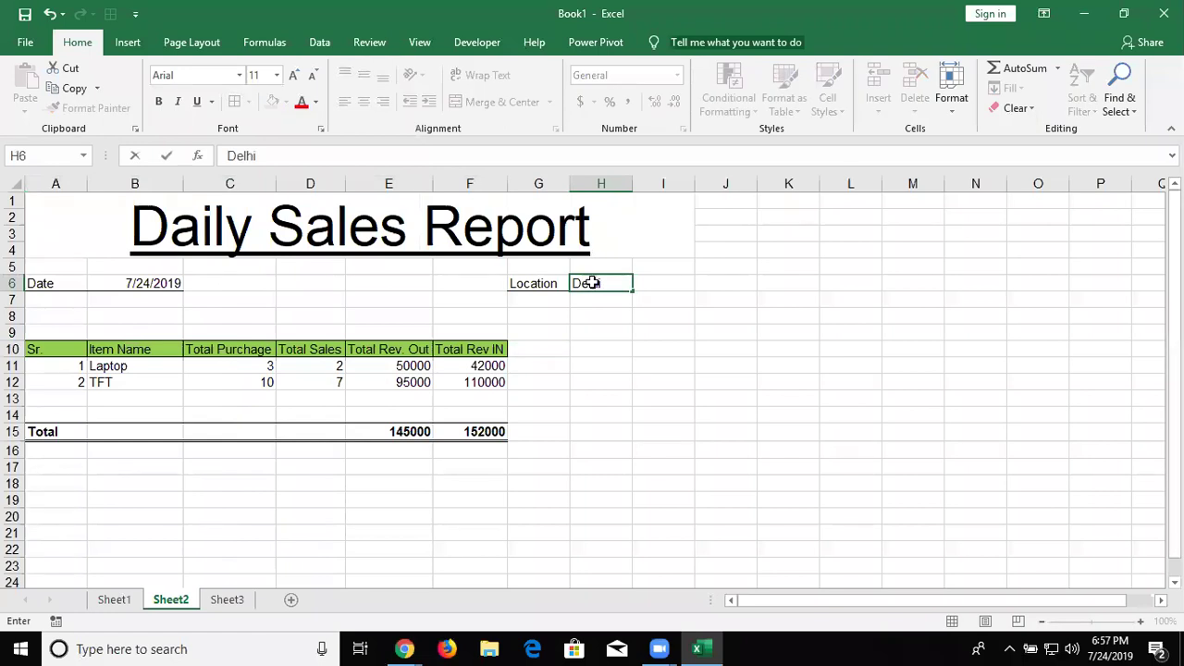
key(Return)
click(634, 372)
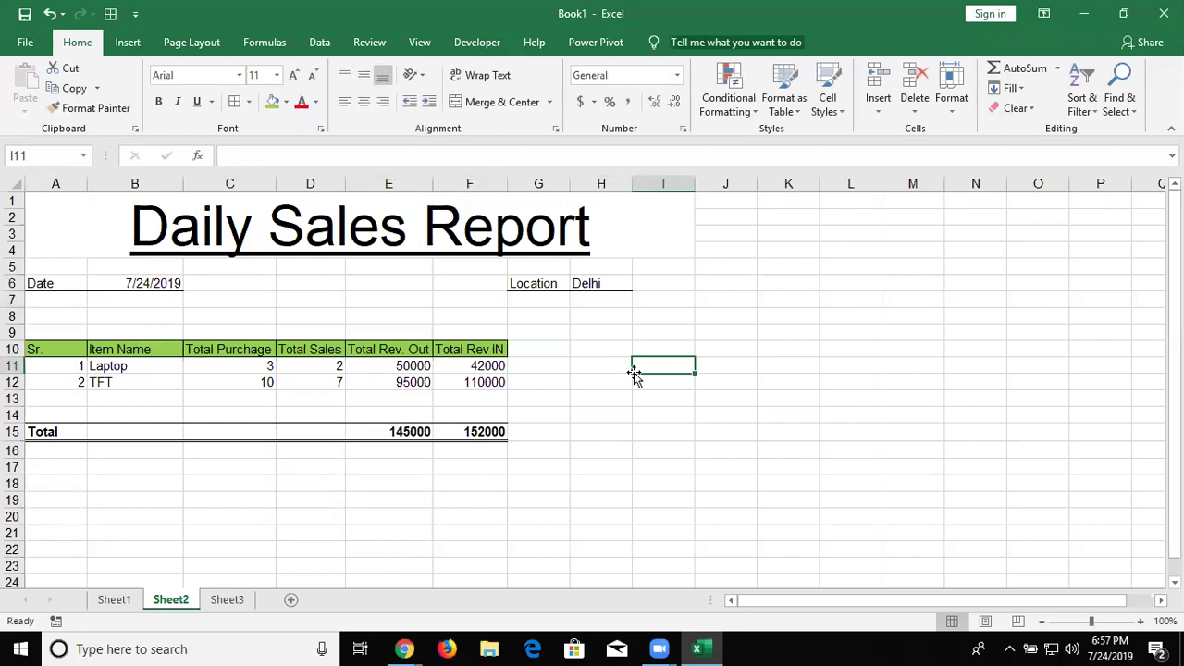
Step: Uncheck Page Layout's Gridlines View so Sheet2 shows a clean white background
click(193, 47)
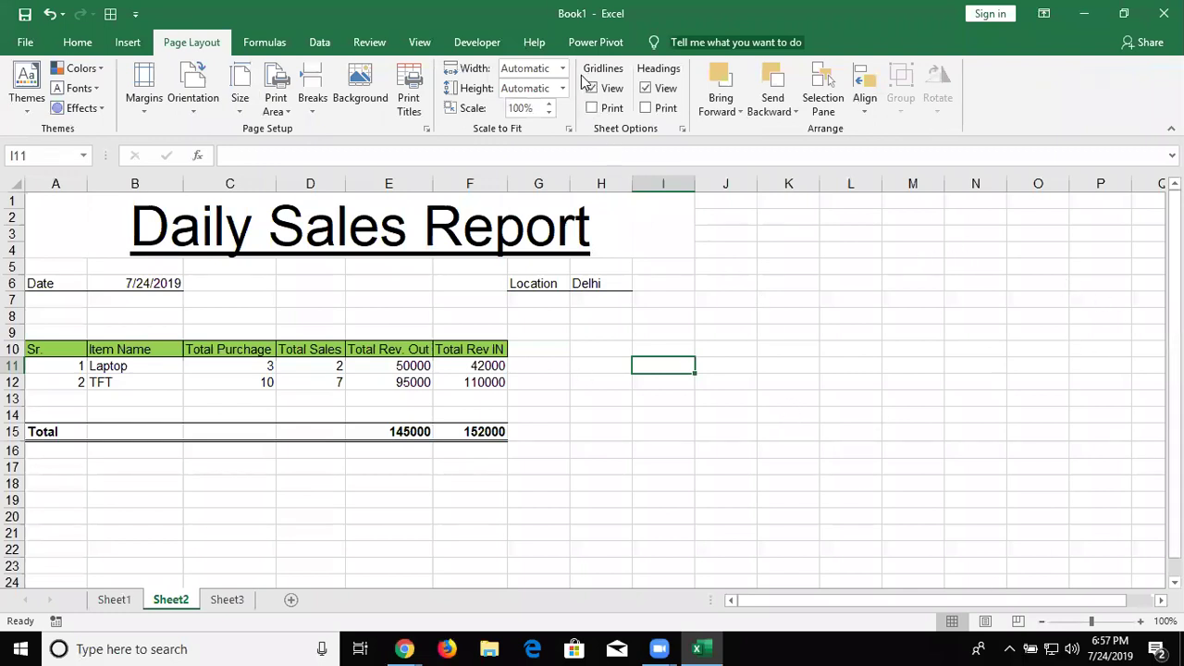
click(593, 89)
click(652, 498)
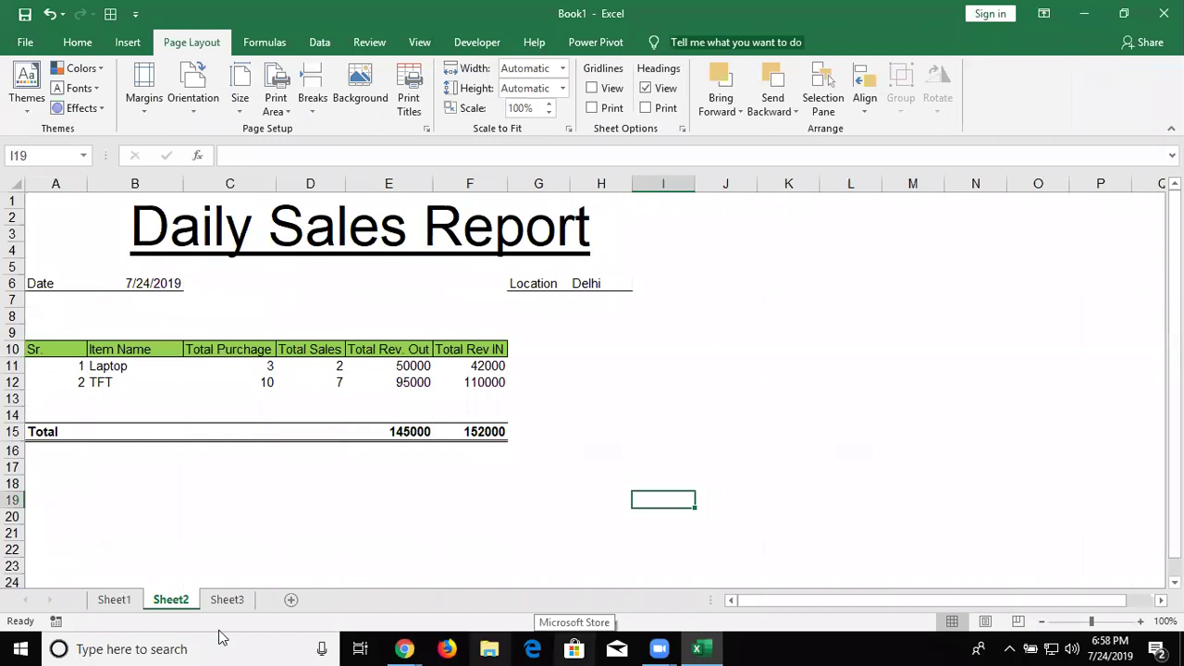
mouse_move(404, 648)
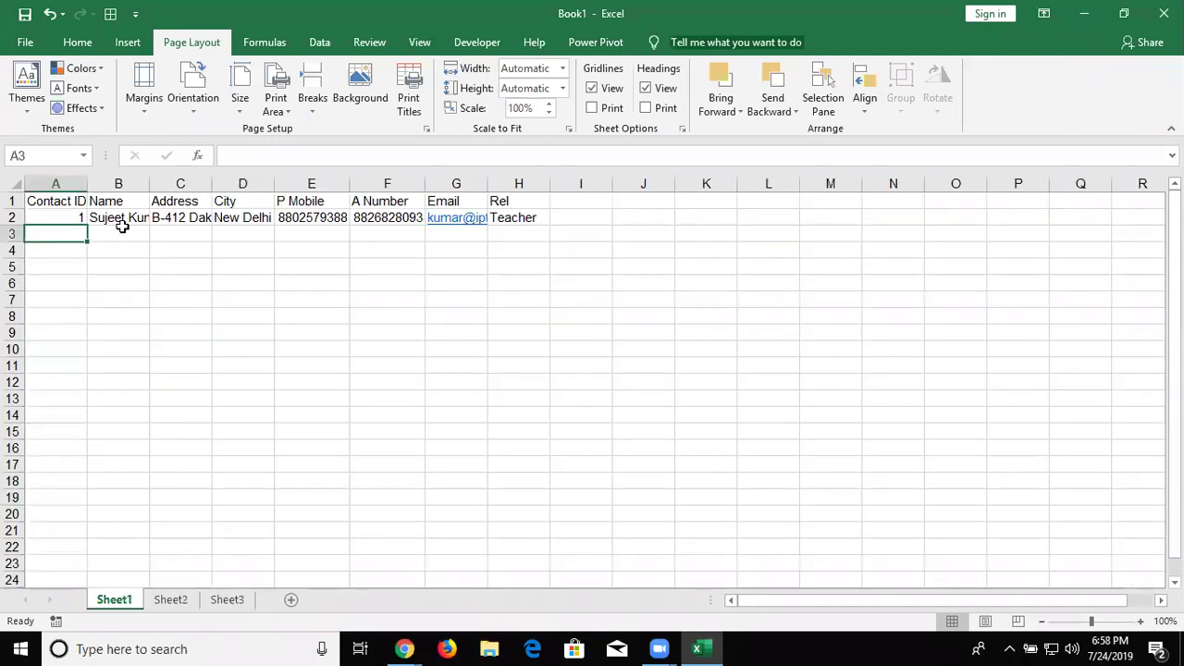
Step: Compare Sheet1's gridlined contact table with the gridline-free report, finishing on Sheet1
drag(69, 199, 535, 243)
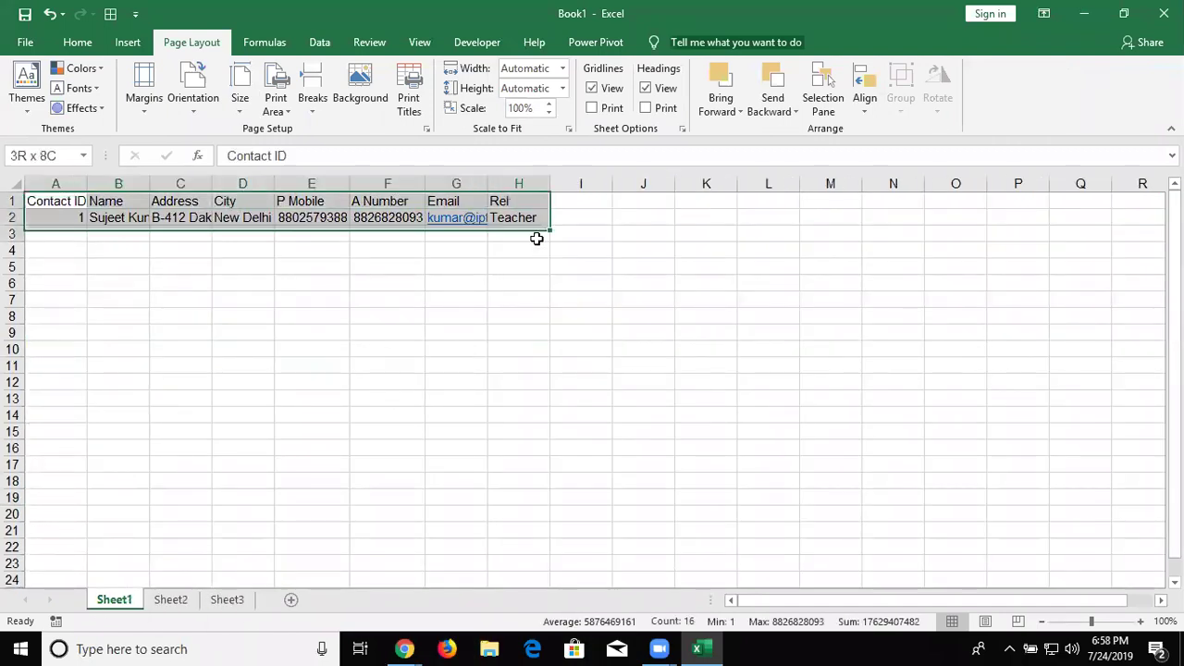
click(534, 242)
click(170, 599)
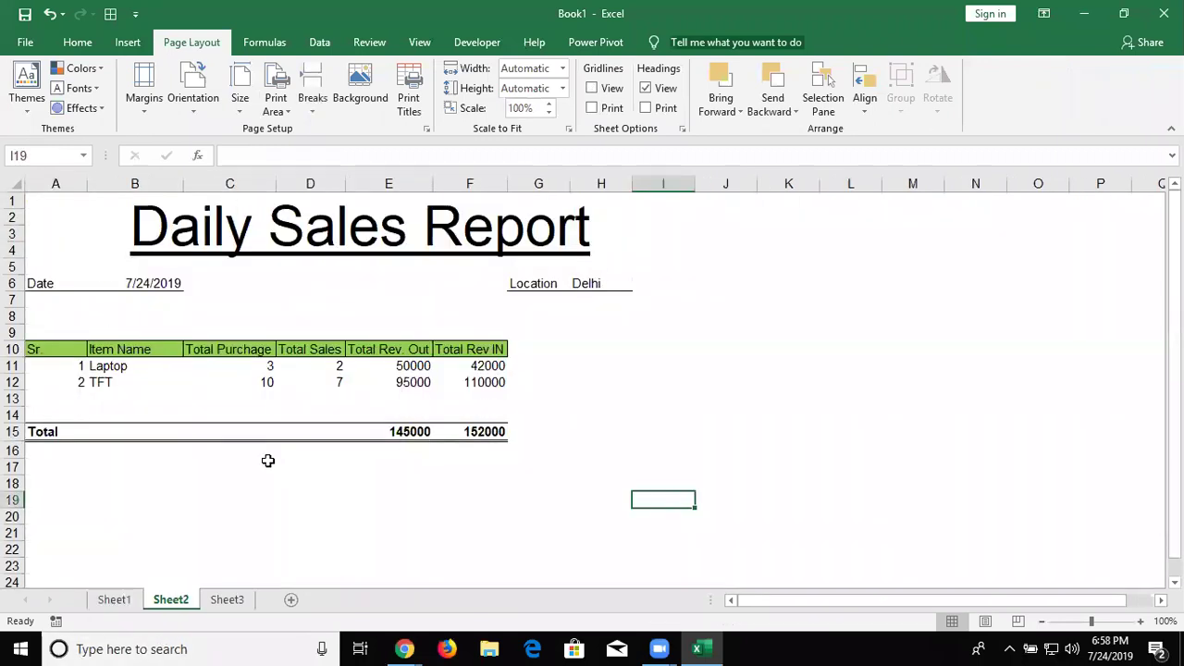
click(312, 501)
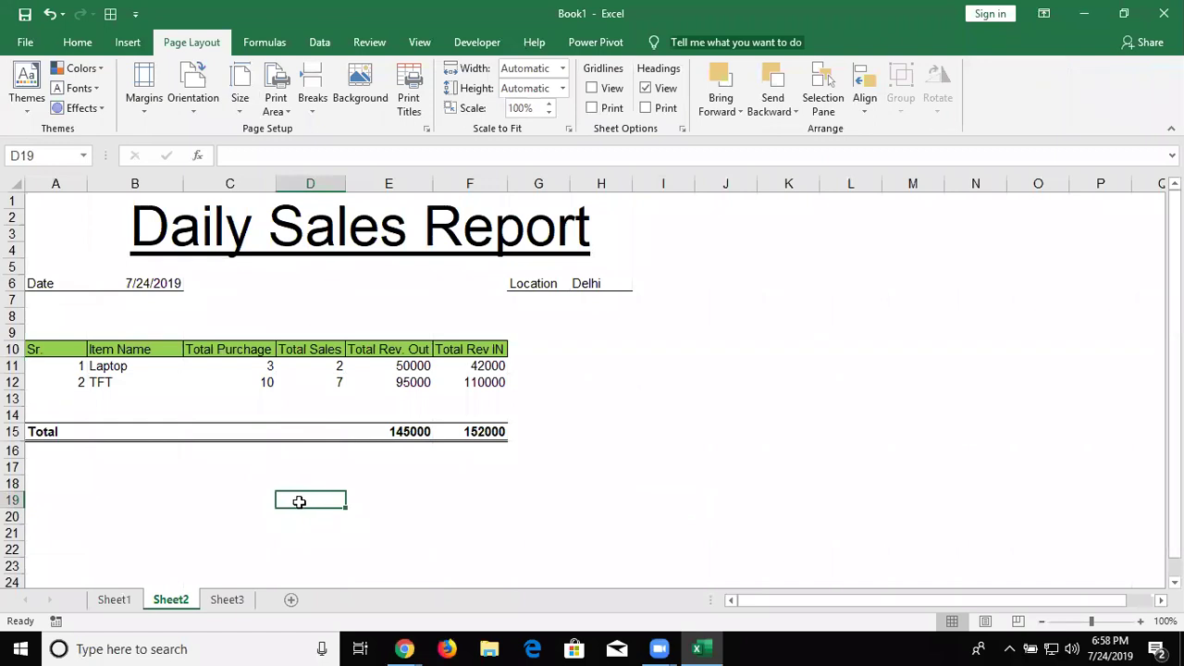
click(113, 599)
click(194, 396)
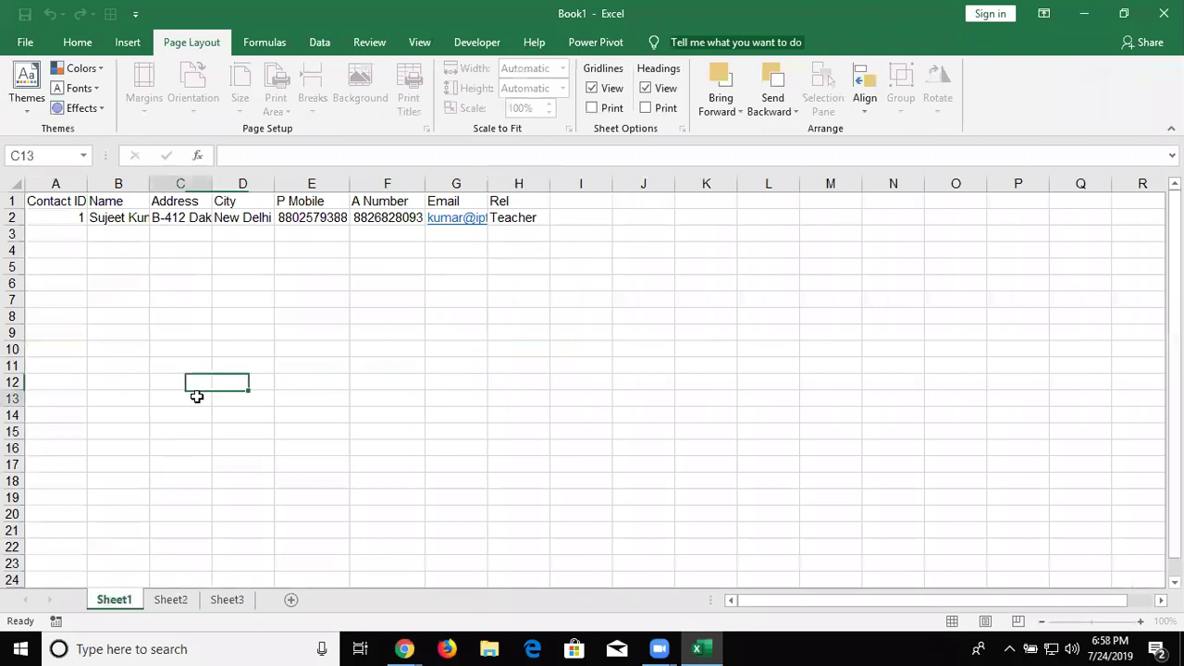
click(176, 600)
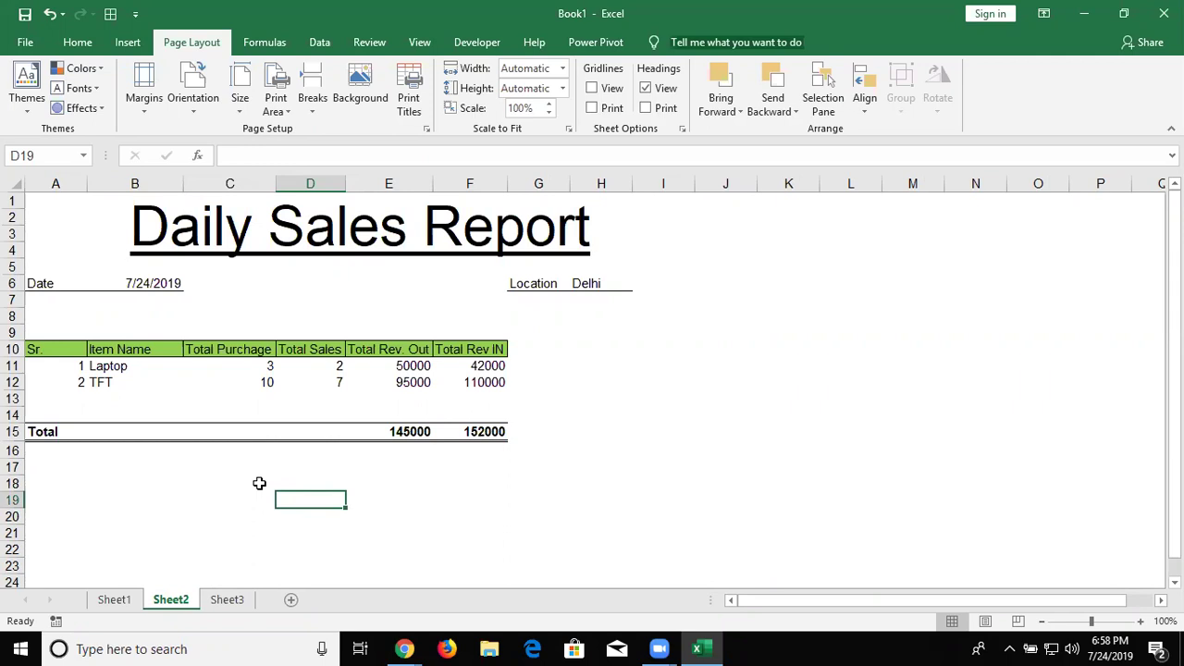
click(102, 602)
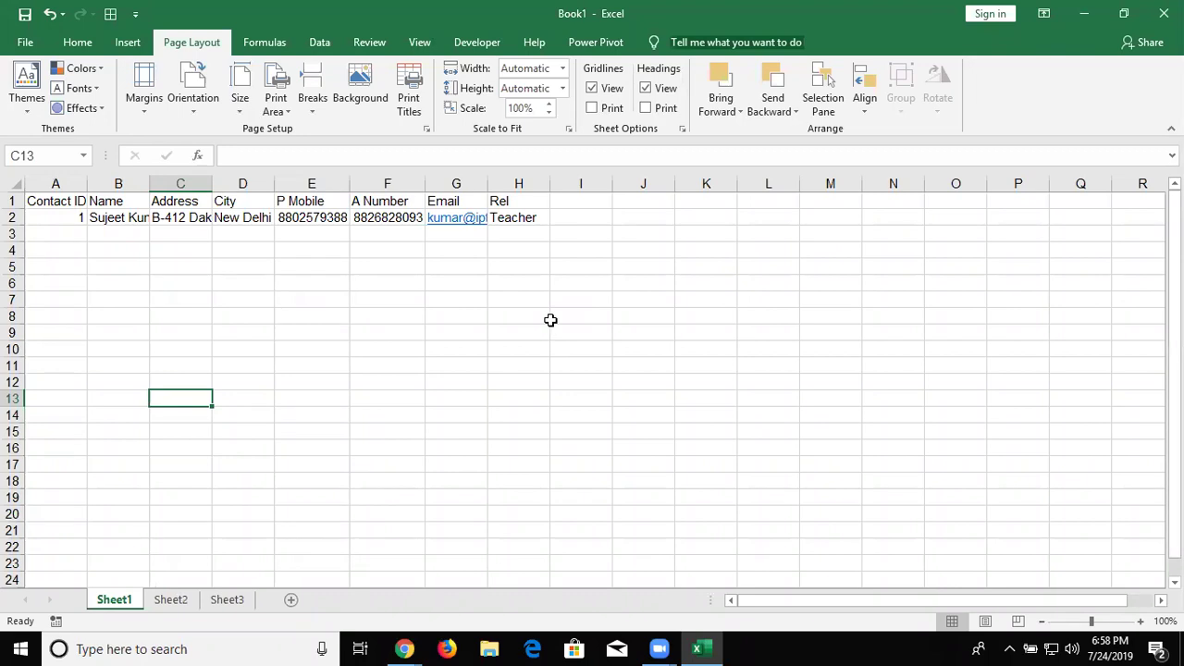
click(569, 300)
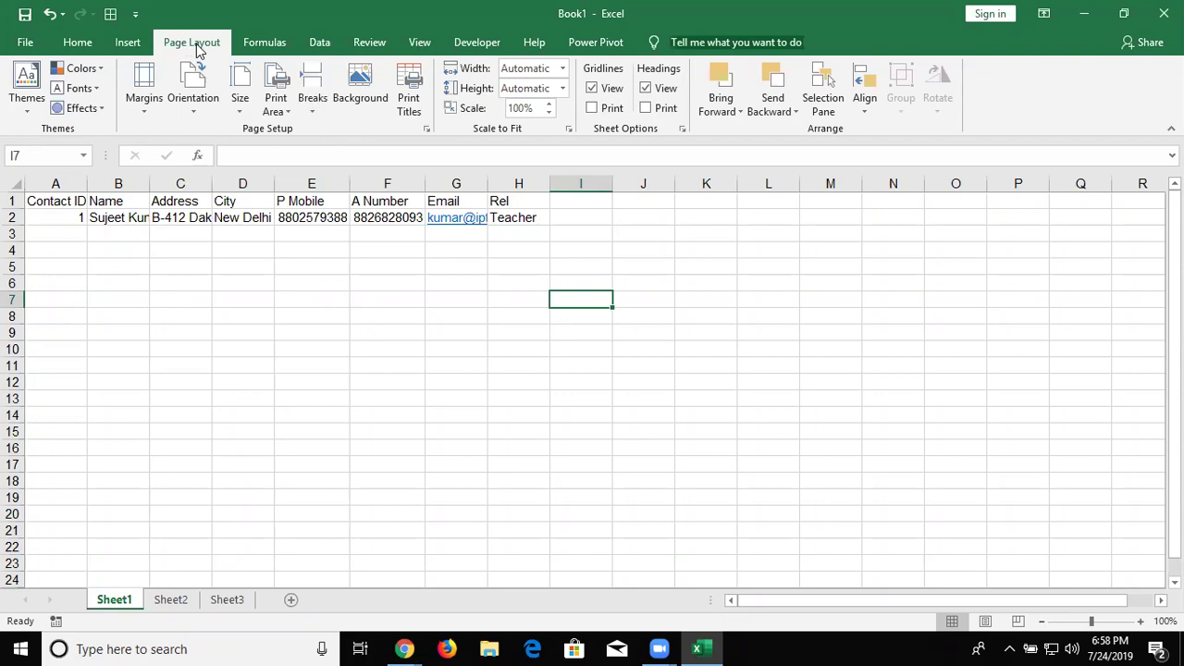
Step: Turn Sheet1's gridlines back on after briefly hiding them
click(592, 88)
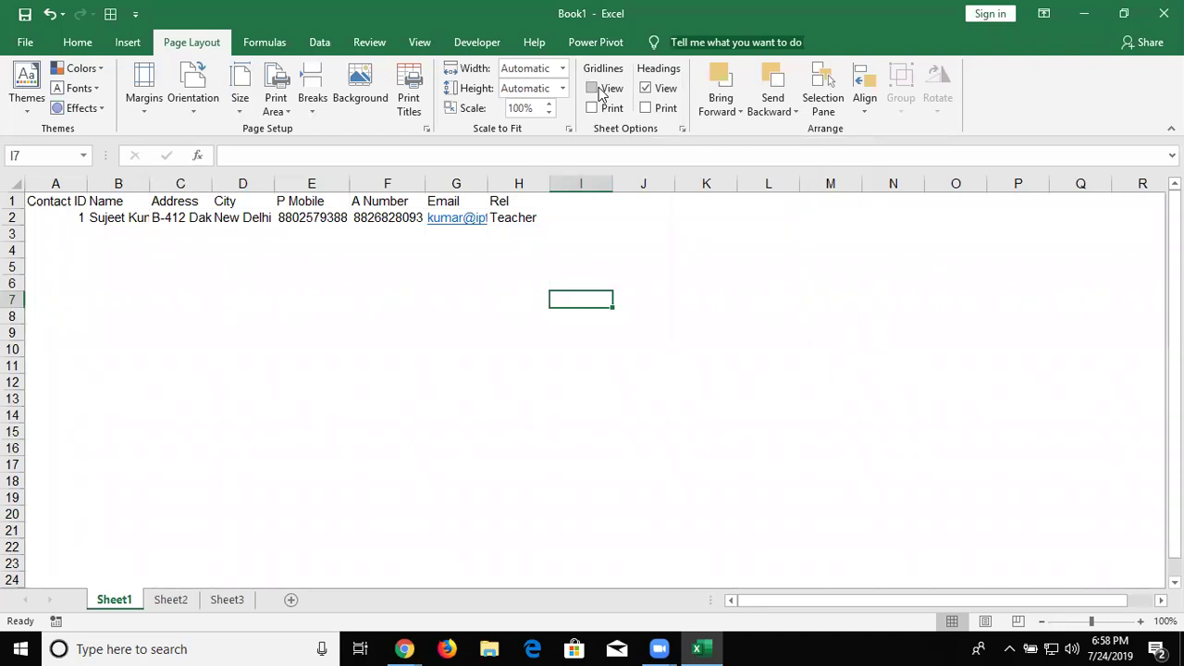
click(593, 89)
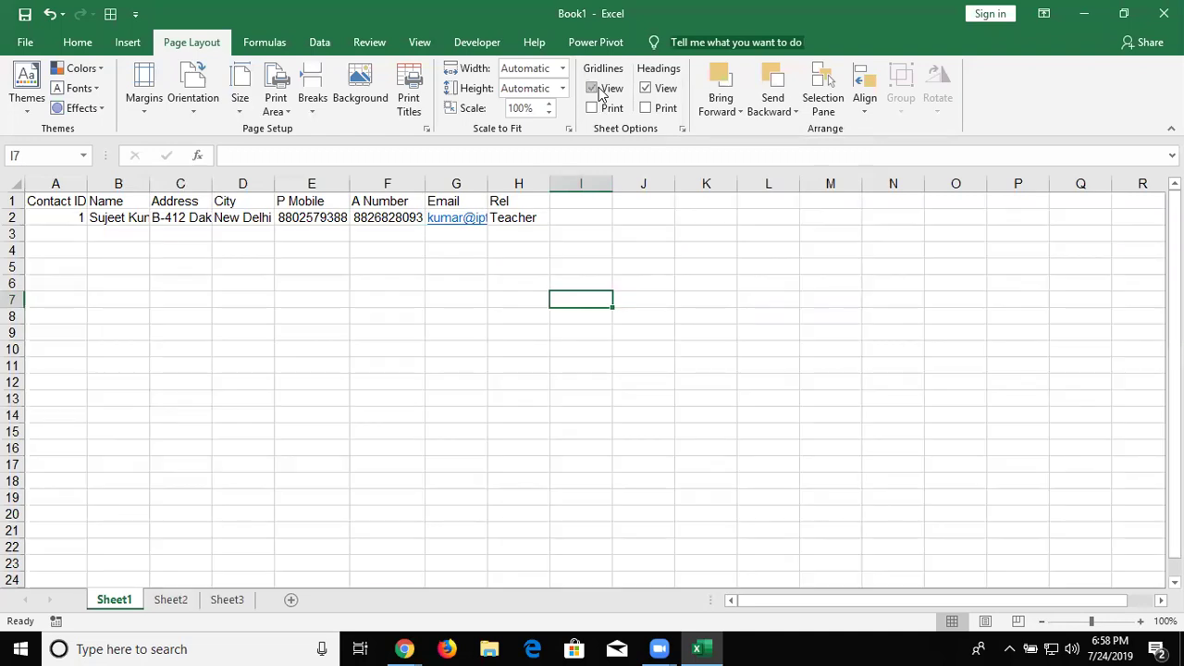
drag(384, 264, 436, 339)
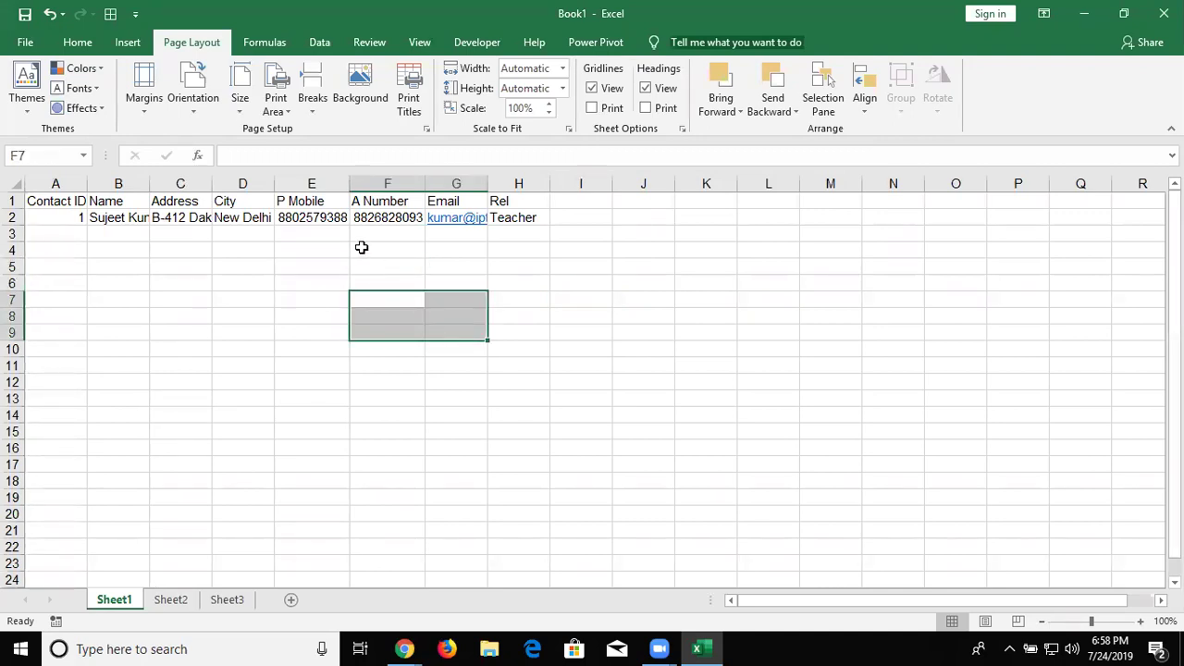
click(361, 248)
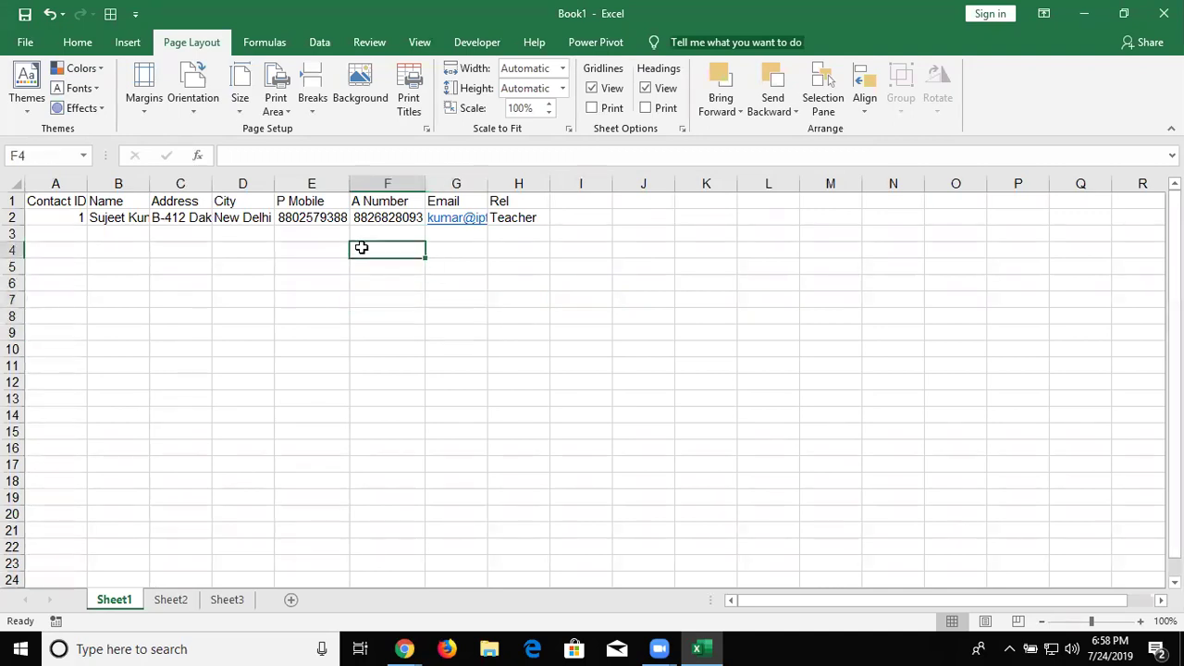
Step: Autofit column C to the address text, then narrow it back down
double_click(212, 176)
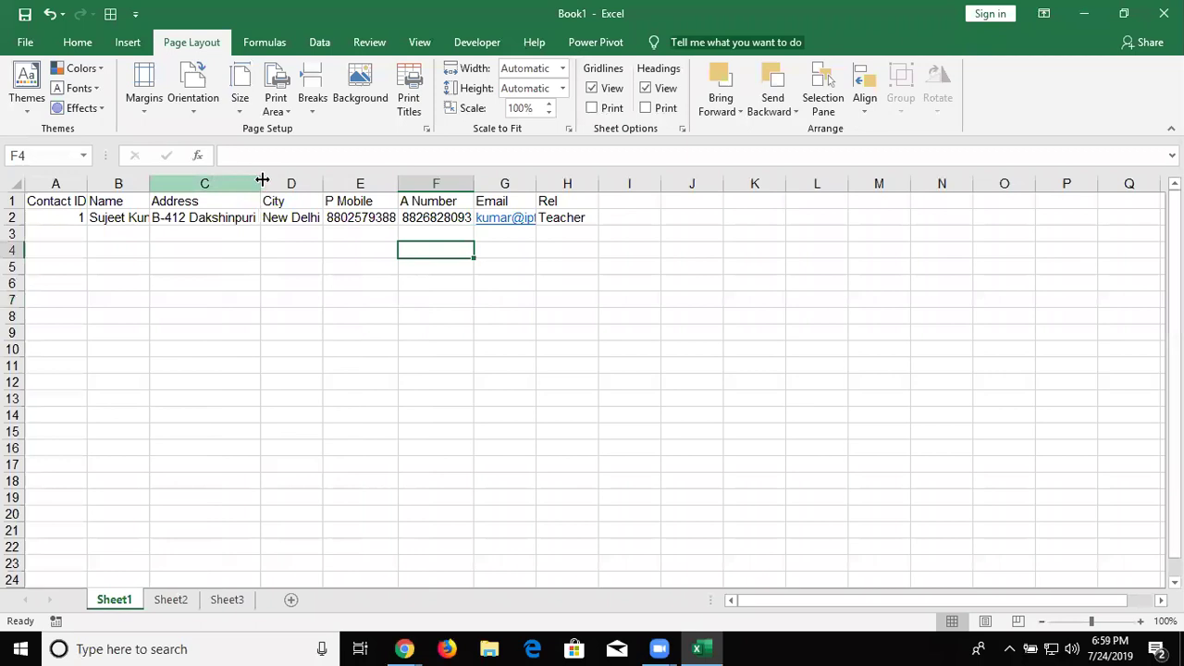
drag(259, 183, 213, 183)
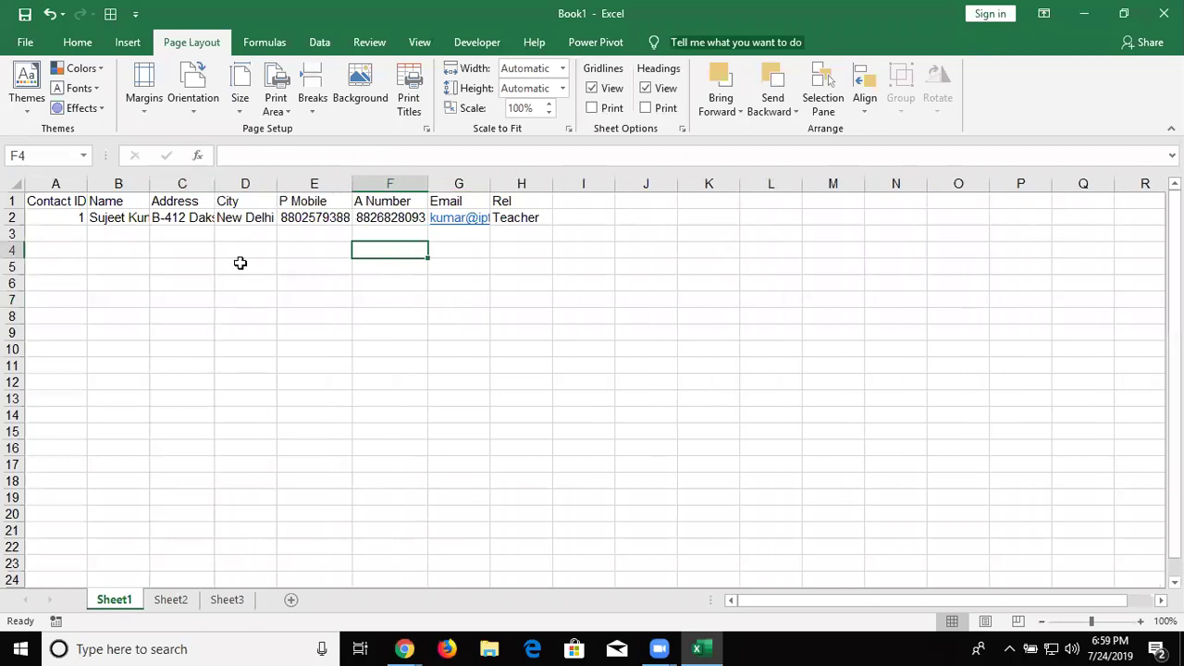
click(331, 298)
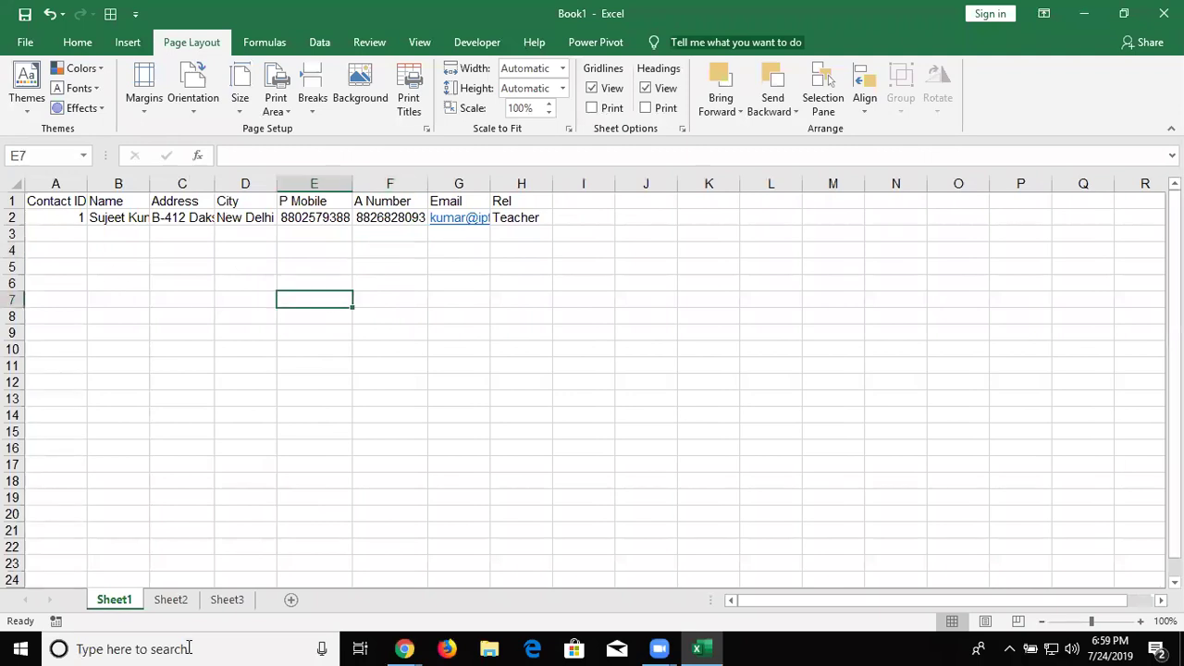
Step: Return to the Daily Sales Report on Sheet2, leaving the Location label unchanged
click(181, 597)
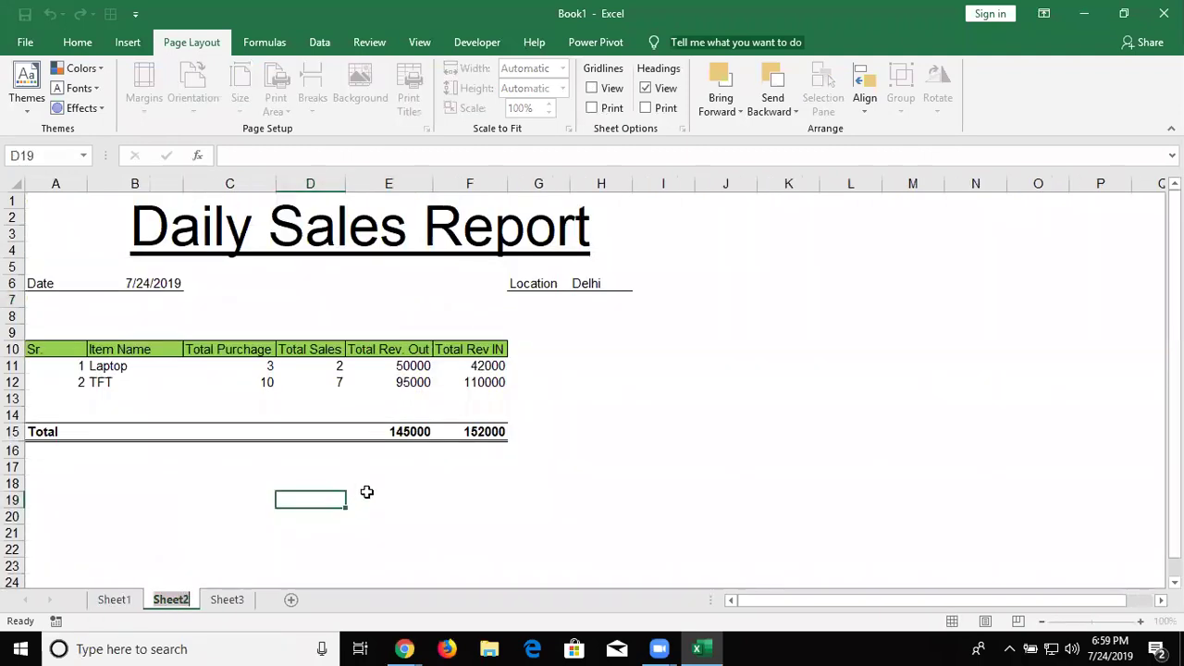
double_click(518, 283)
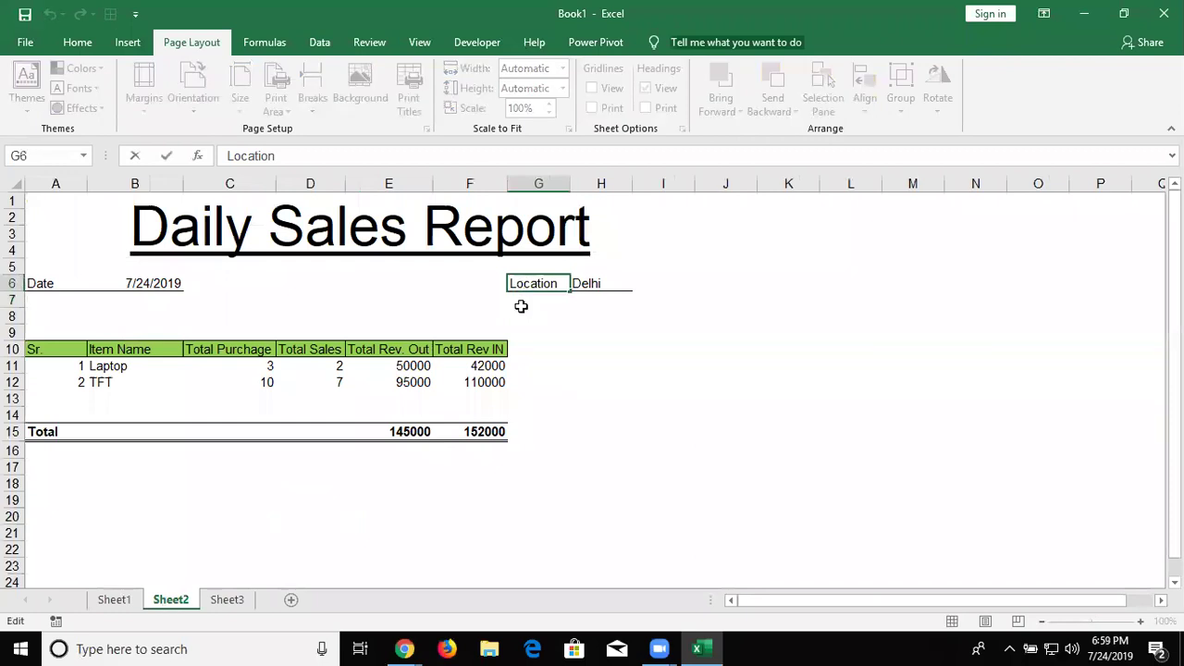
click(537, 318)
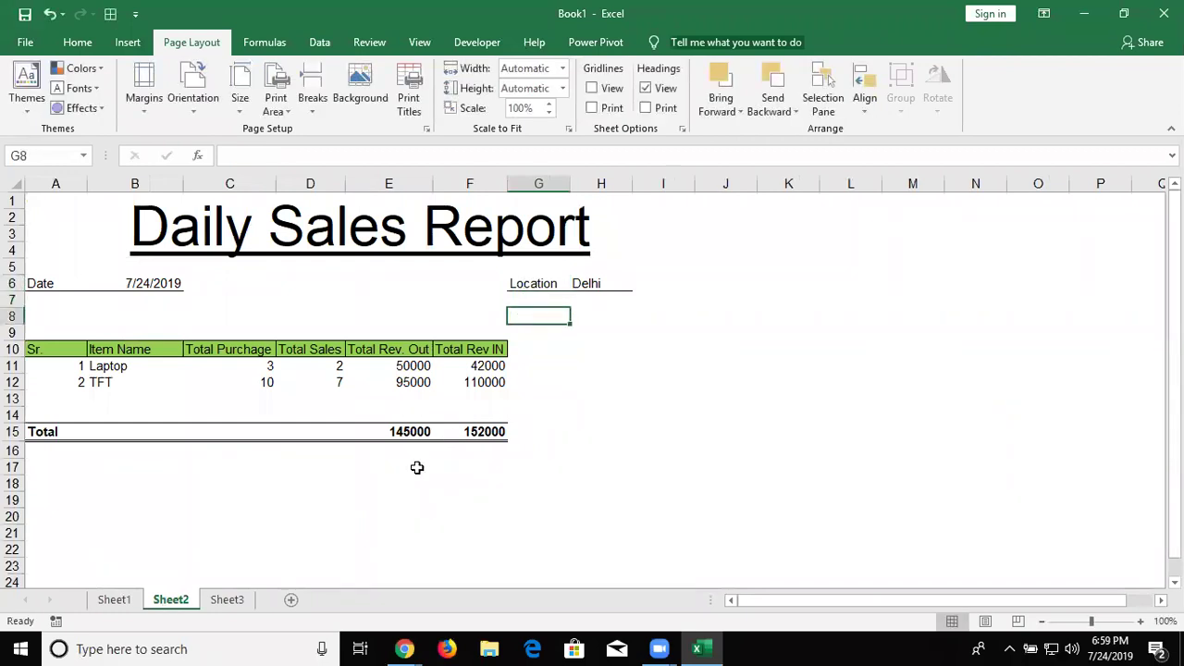
scroll(415, 469, down, 3)
scroll(415, 471, up, 2)
scroll(415, 471, up, 1)
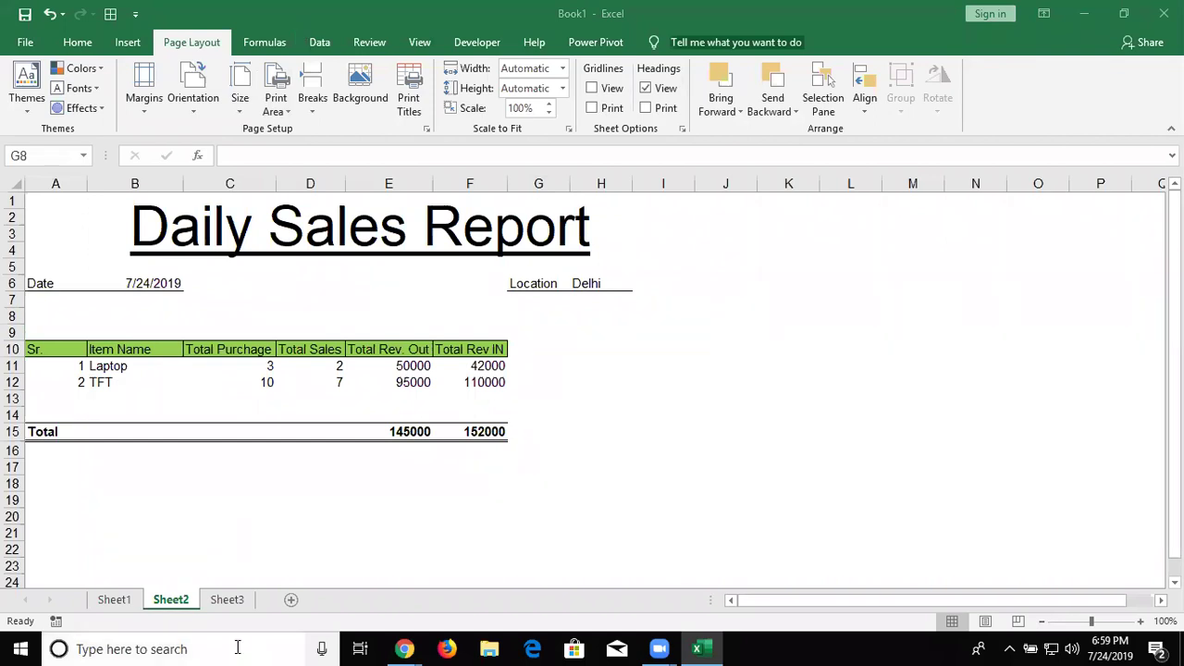
click(118, 599)
click(185, 601)
click(103, 601)
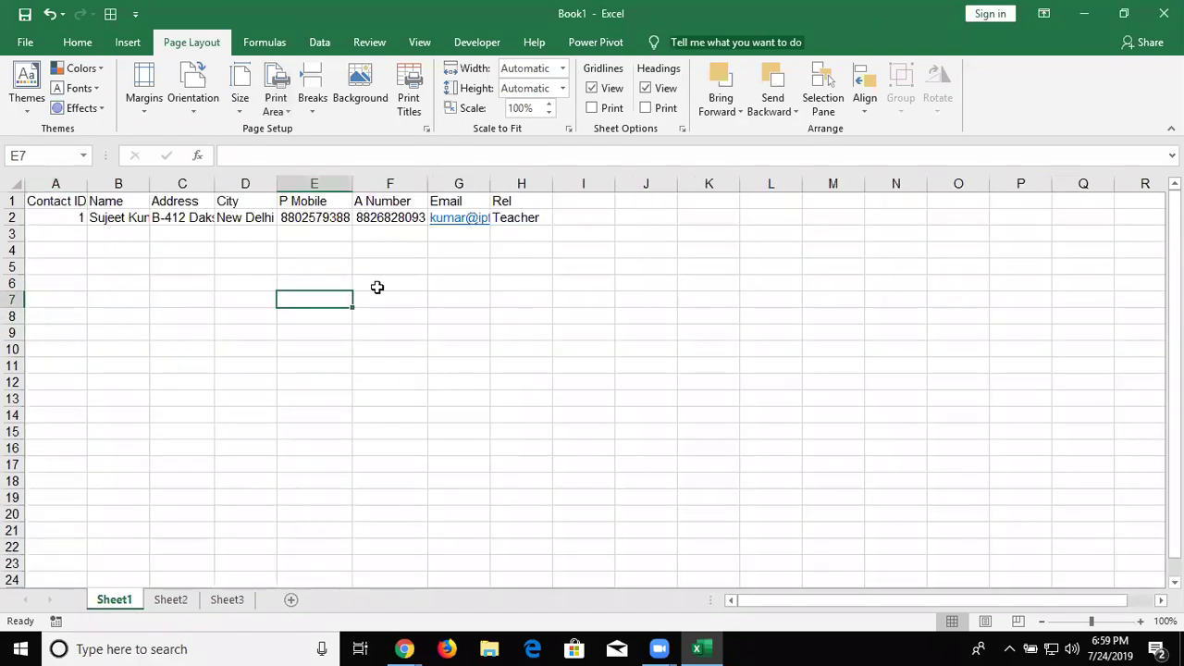
drag(55, 201, 497, 507)
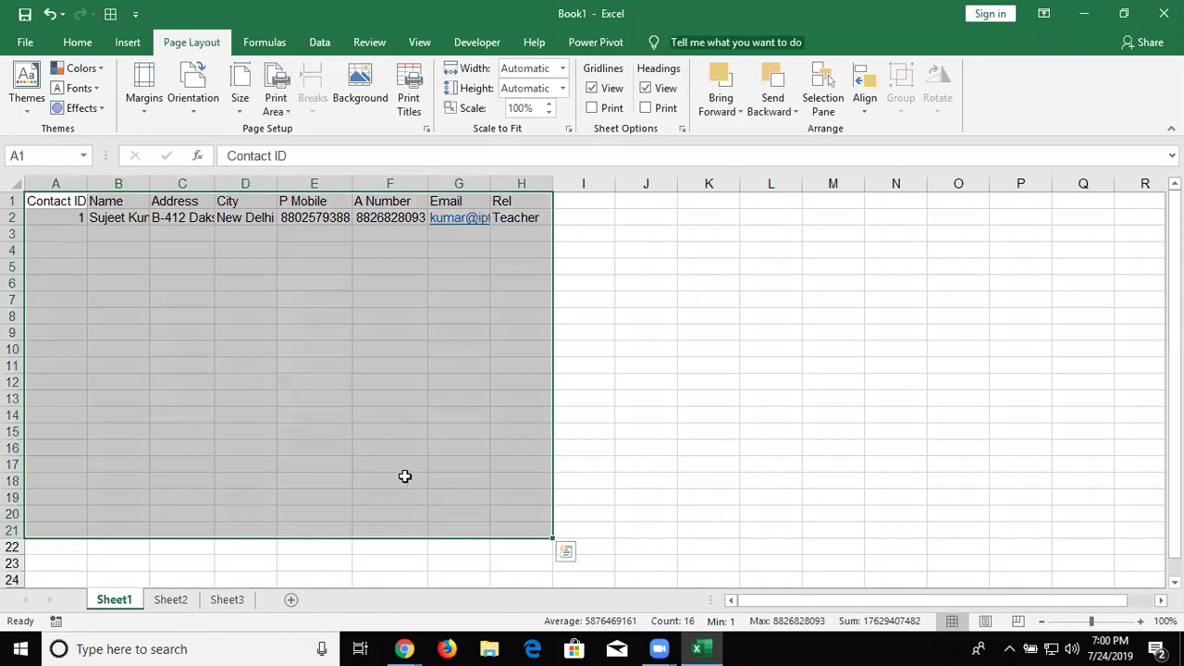
click(401, 478)
click(170, 600)
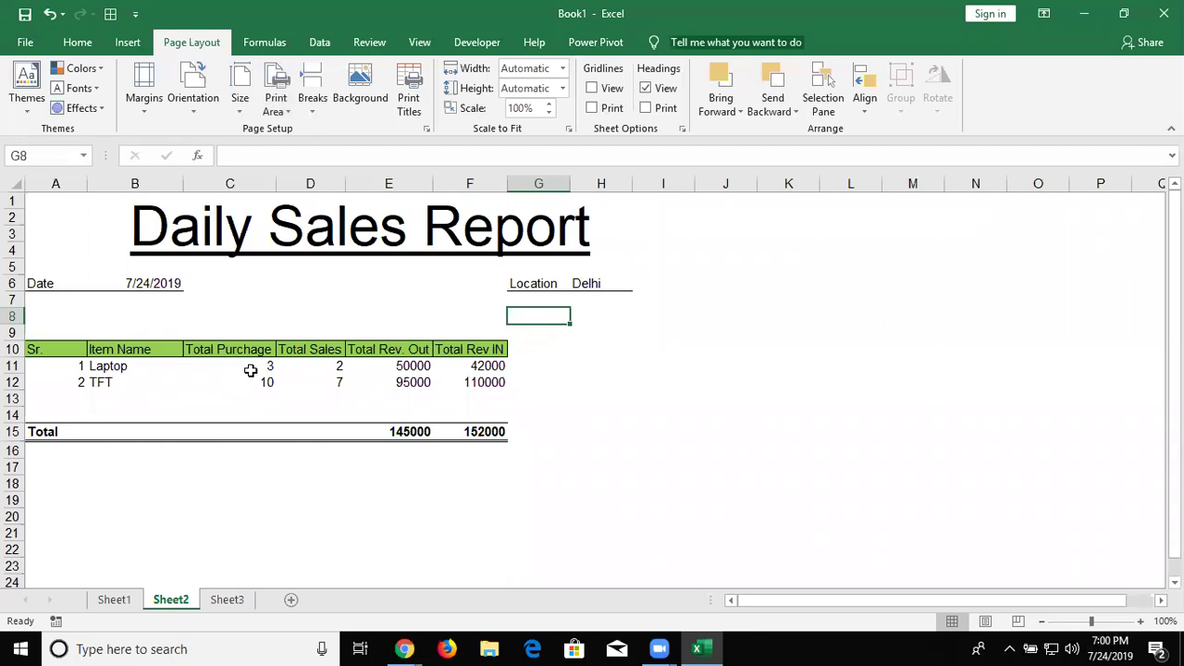
click(205, 483)
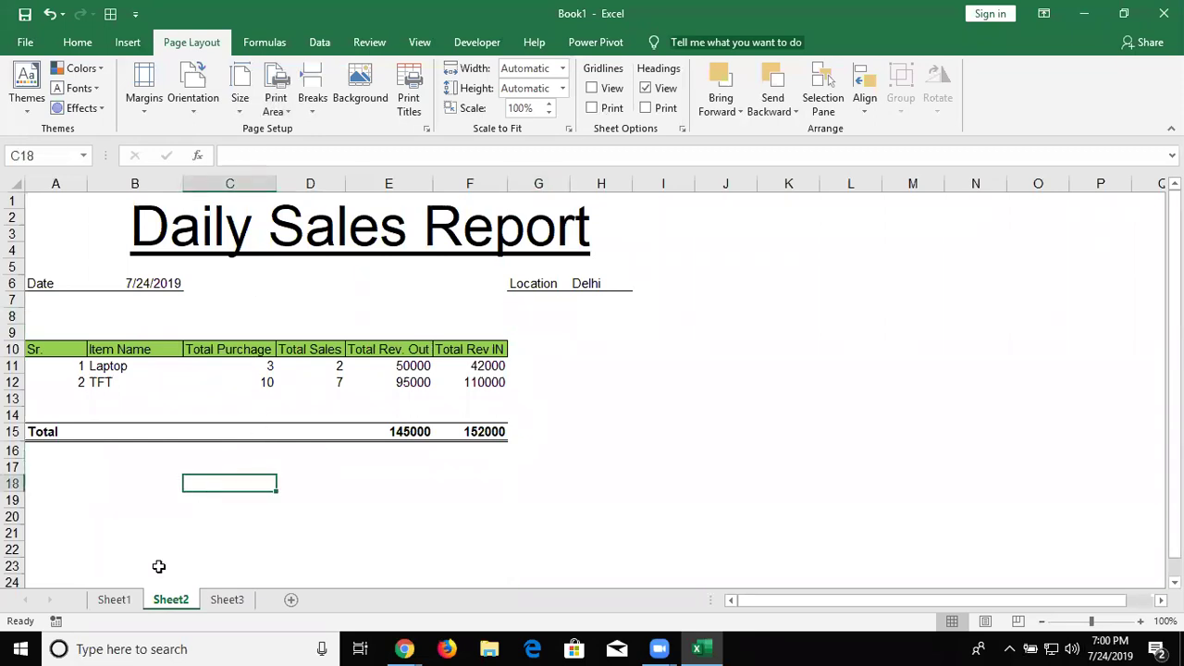
click(121, 603)
click(176, 601)
click(704, 522)
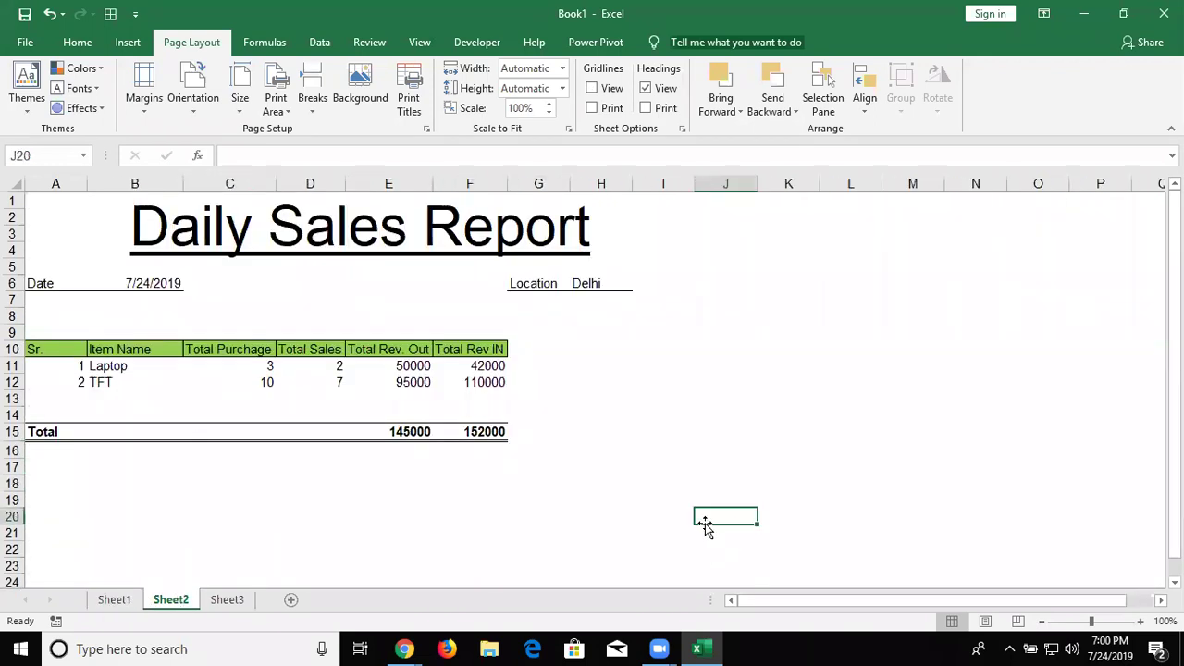
Step: Leave the File backstage view and show the Home tab's formatting commands, then press Alt+Q
click(22, 46)
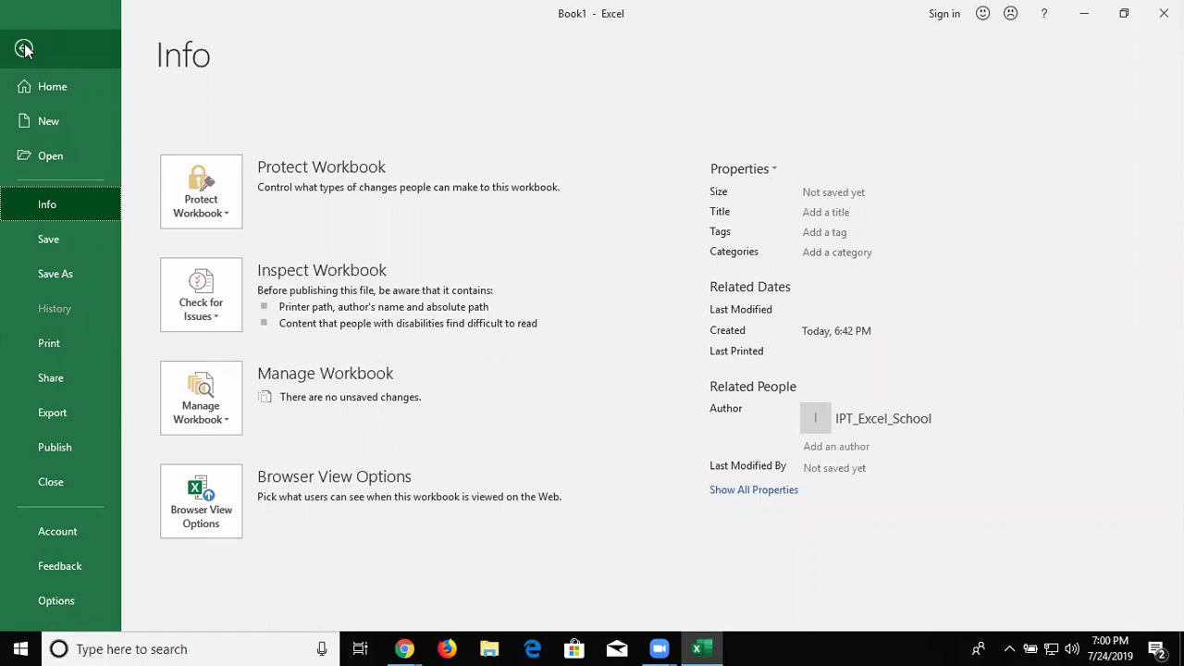
click(24, 49)
click(21, 43)
click(27, 48)
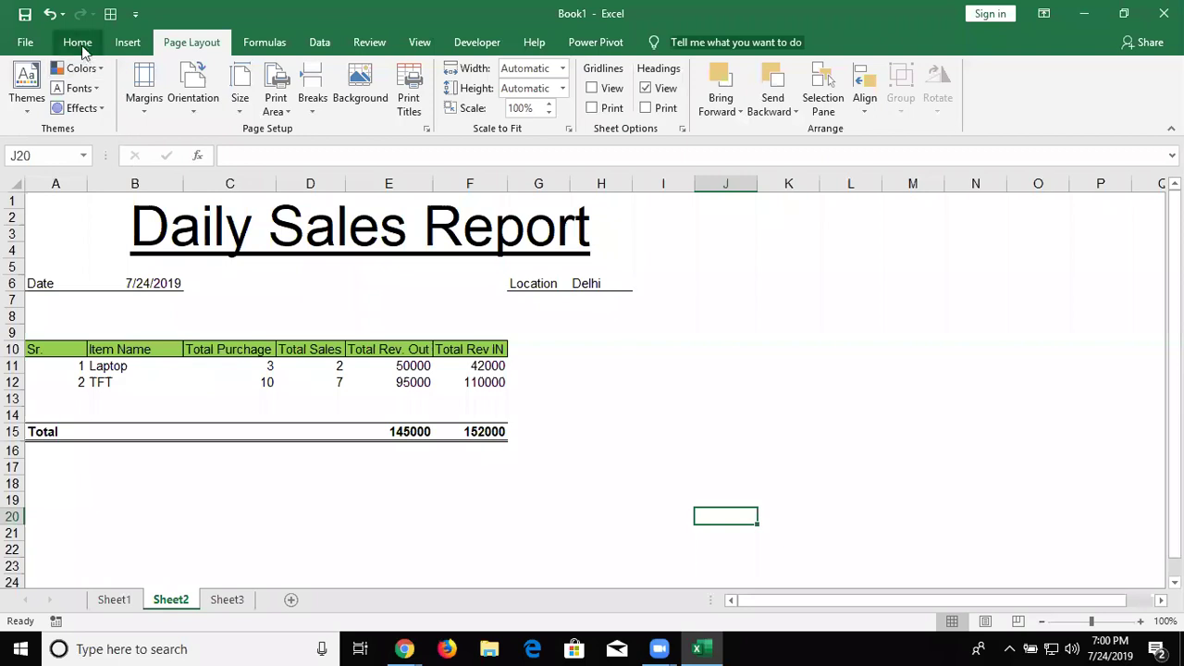
click(79, 43)
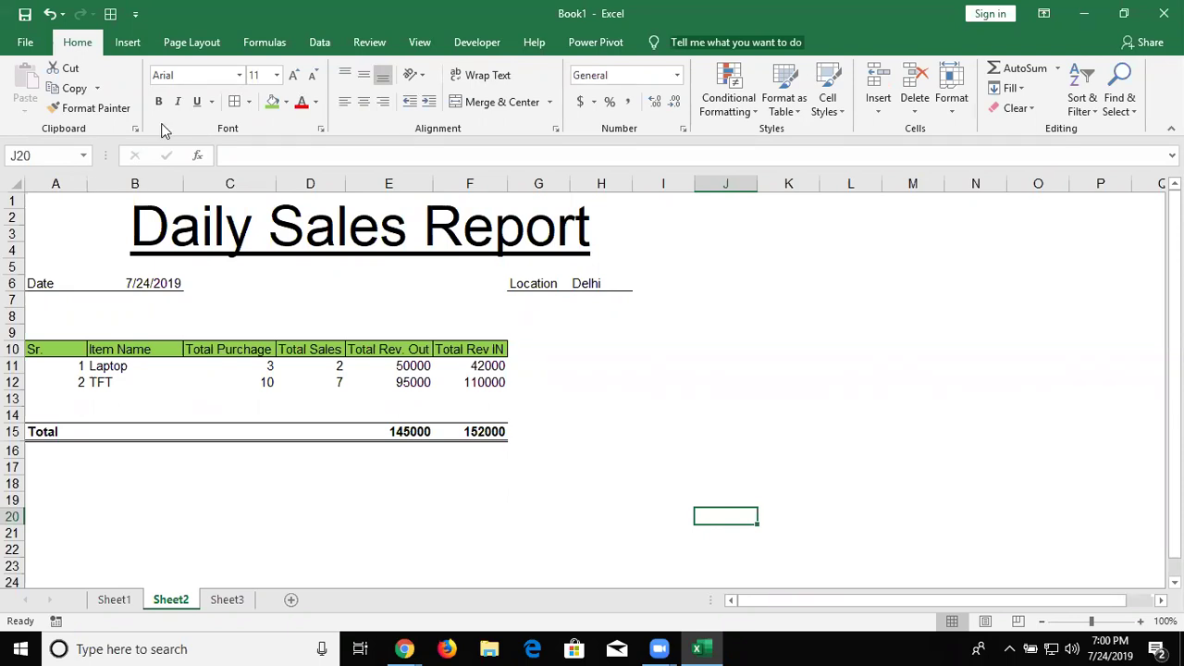
key(alt+q)
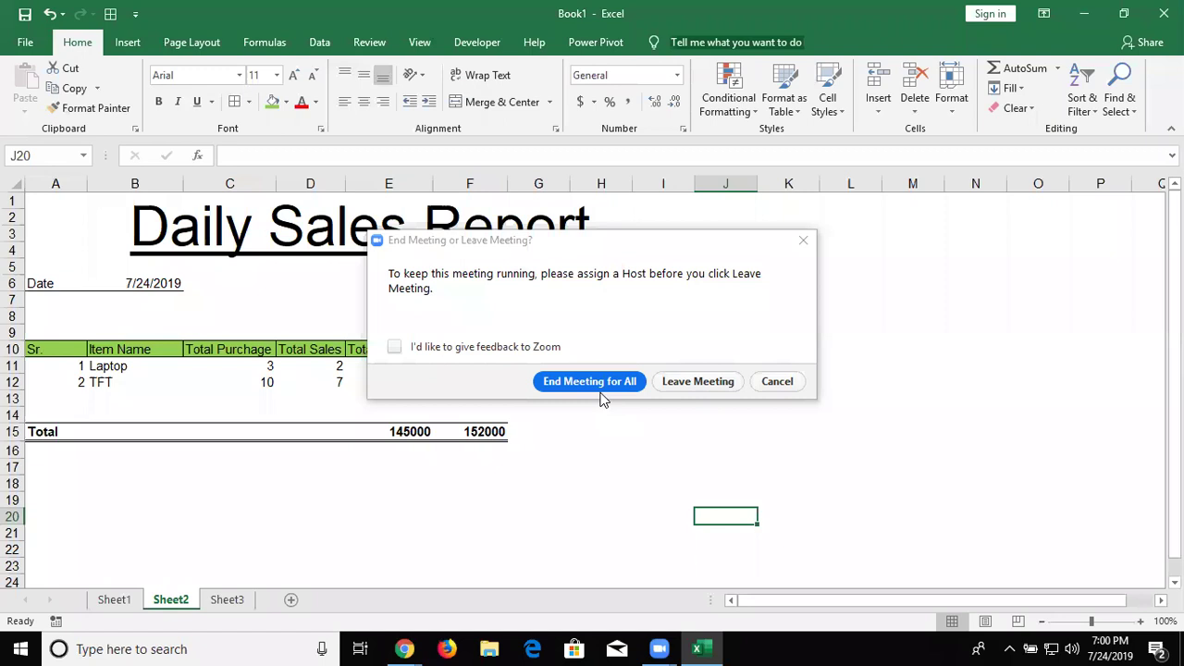
Step: Focus Zoom's End Meeting or Leave Meeting prompt over the sales report
click(601, 398)
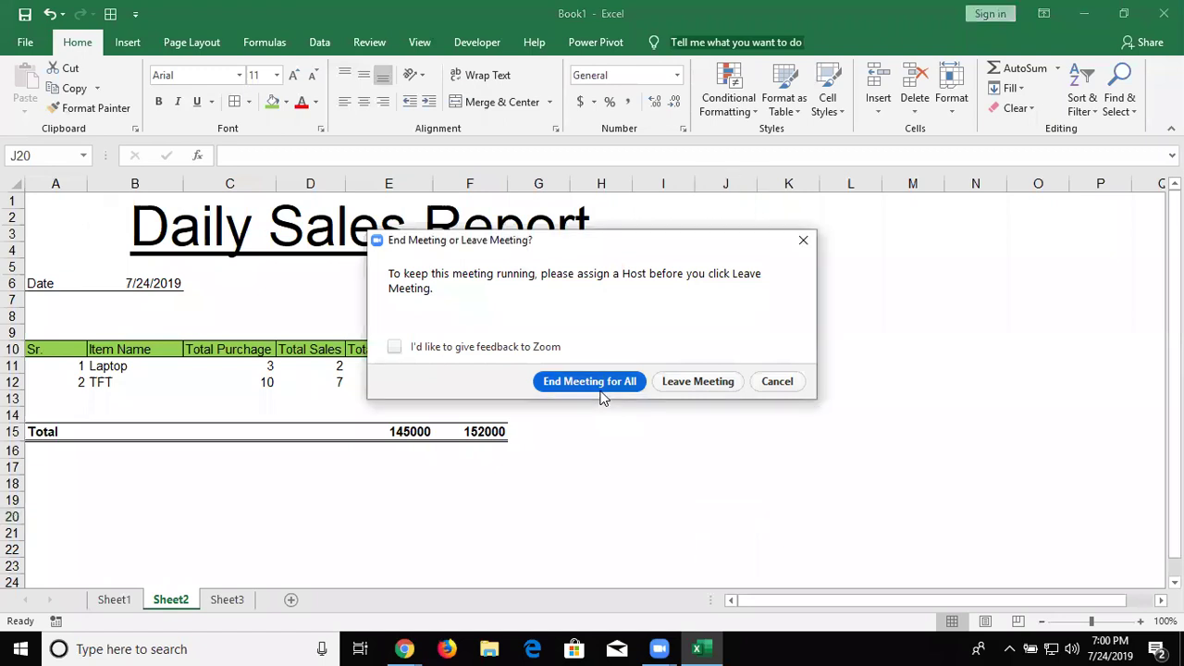